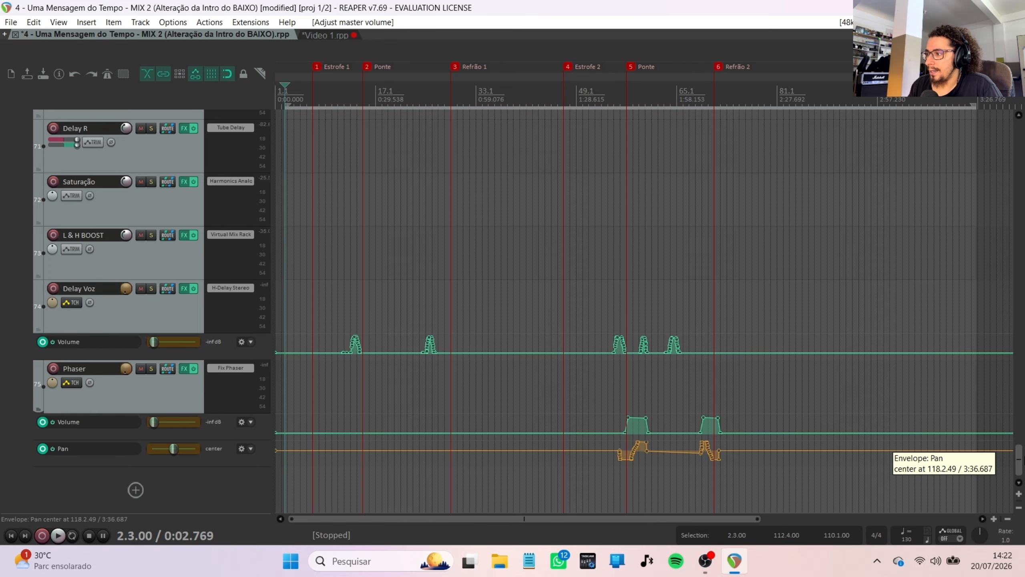
Step: Look through the project's track structure, from Master Fader and MIX Fader through BUSS Vozes and BUSS Instrumental to the BUSS Efeitos tracks
left_click_drag(1020, 460, 1024, 136)
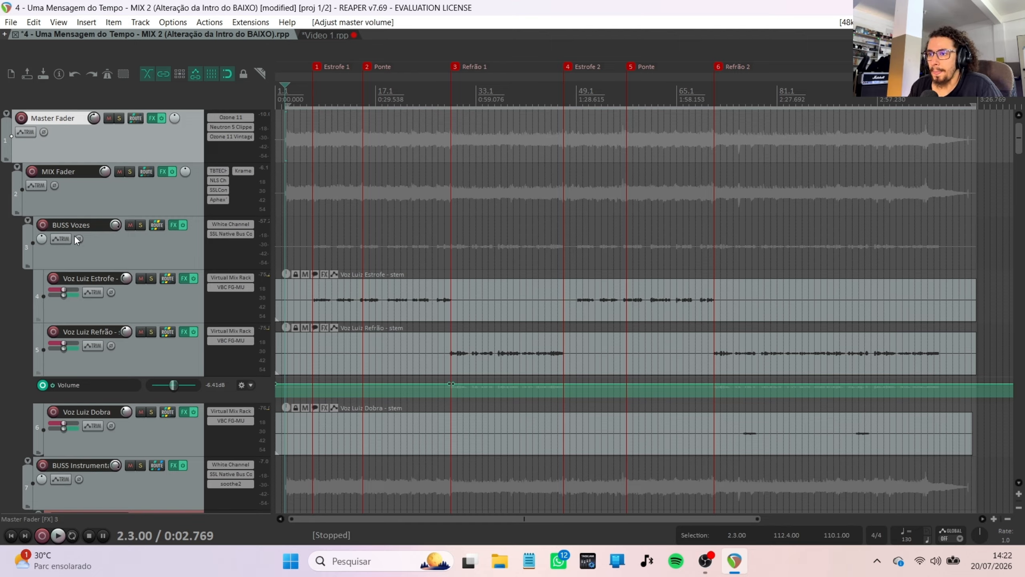
left_click(100, 250)
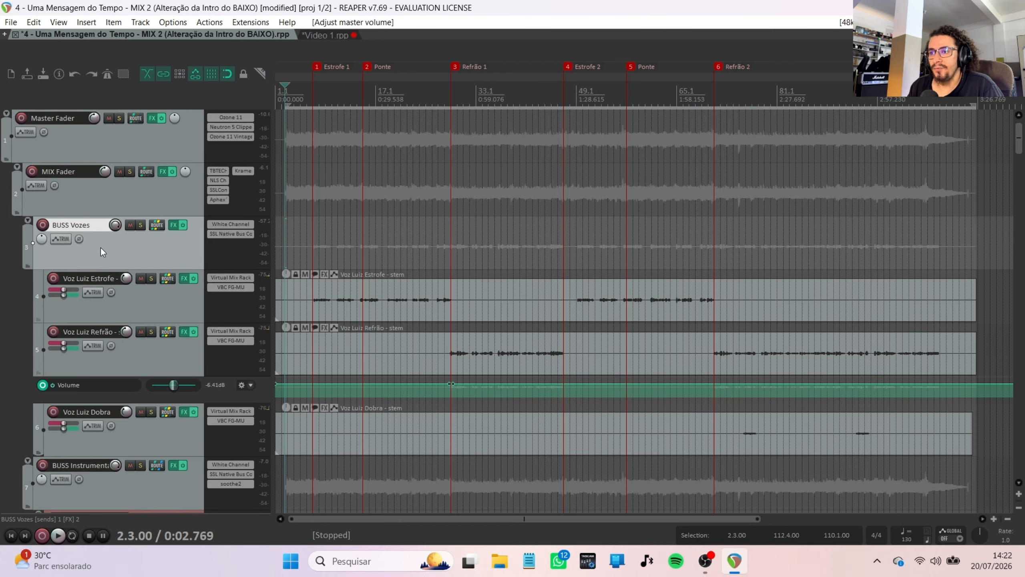
scroll(96, 243, "down", 5)
left_click(102, 273)
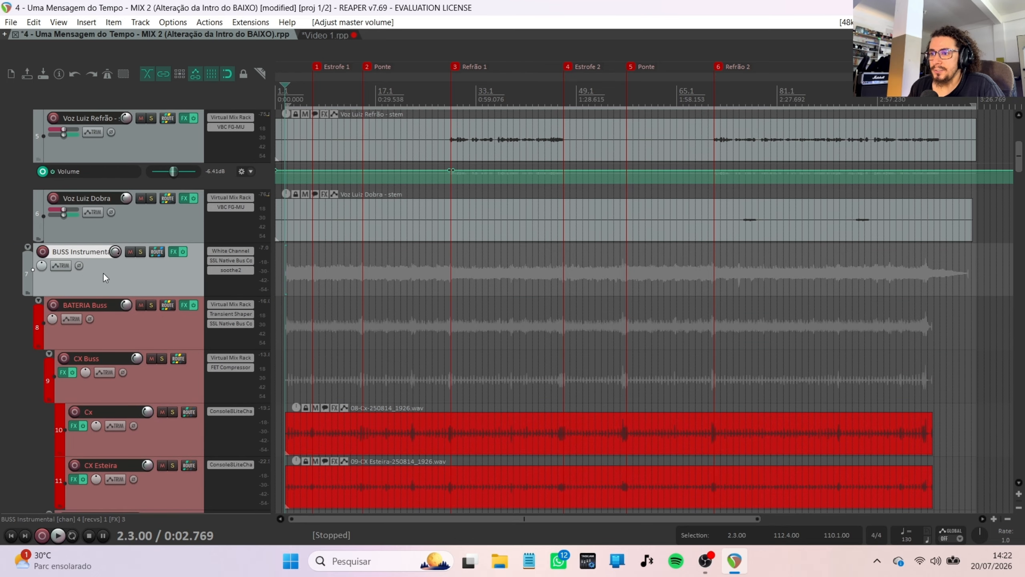
scroll(101, 269, "down", 18)
scroll(97, 268, "down", 20)
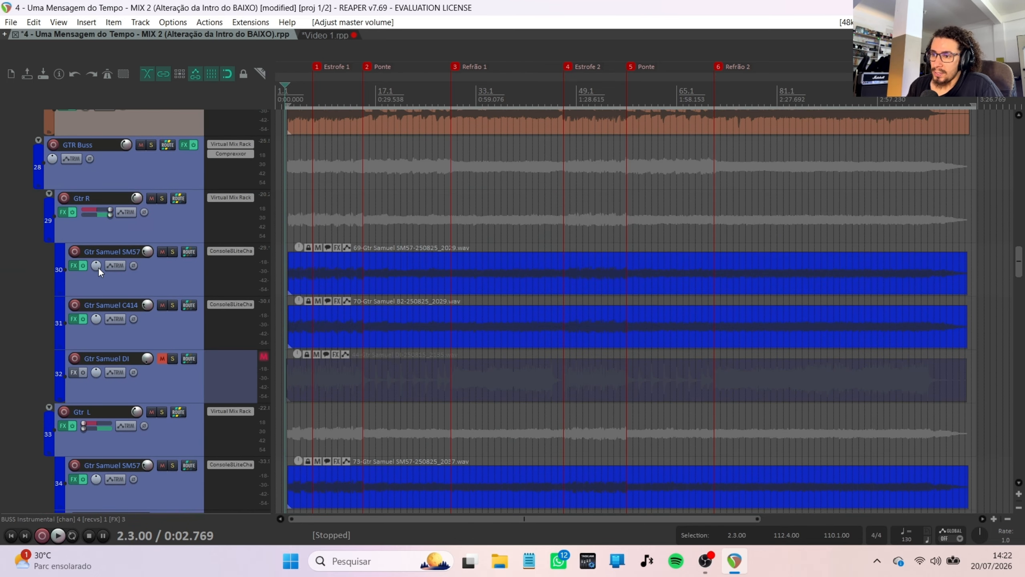
scroll(96, 269, "down", 20)
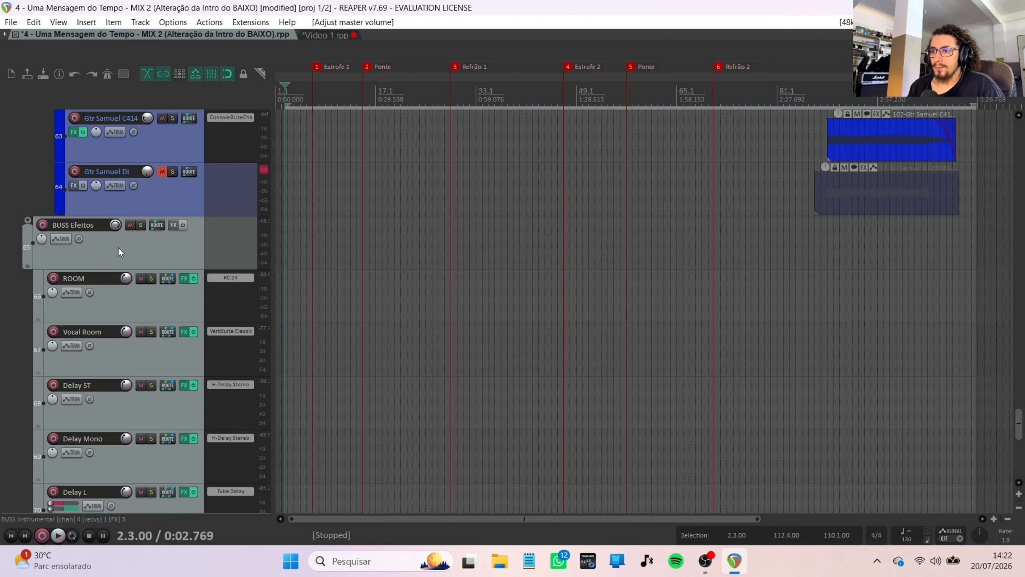
scroll(111, 252, "down", 8)
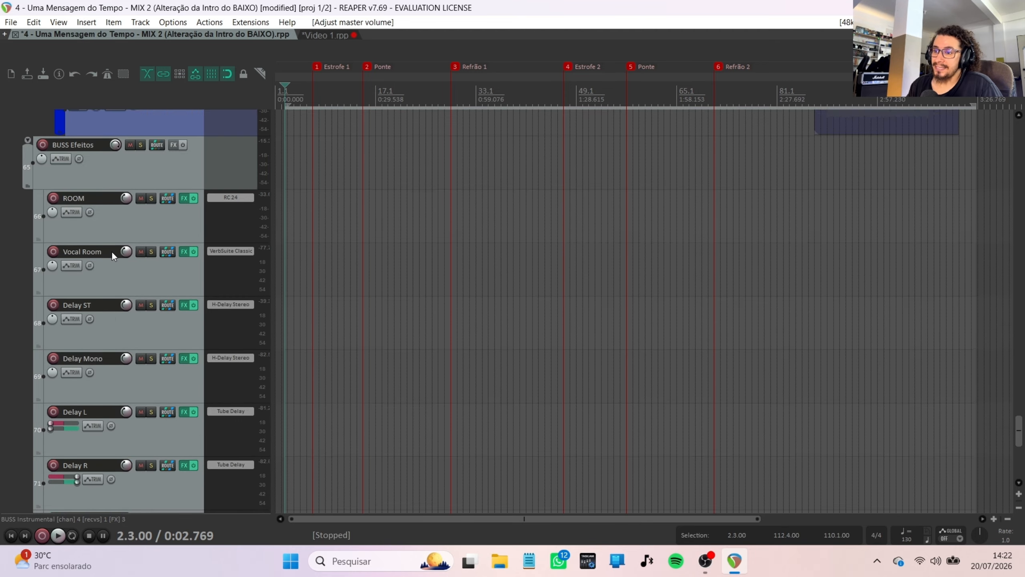
scroll(111, 252, "up", 10)
scroll(108, 254, "up", 3)
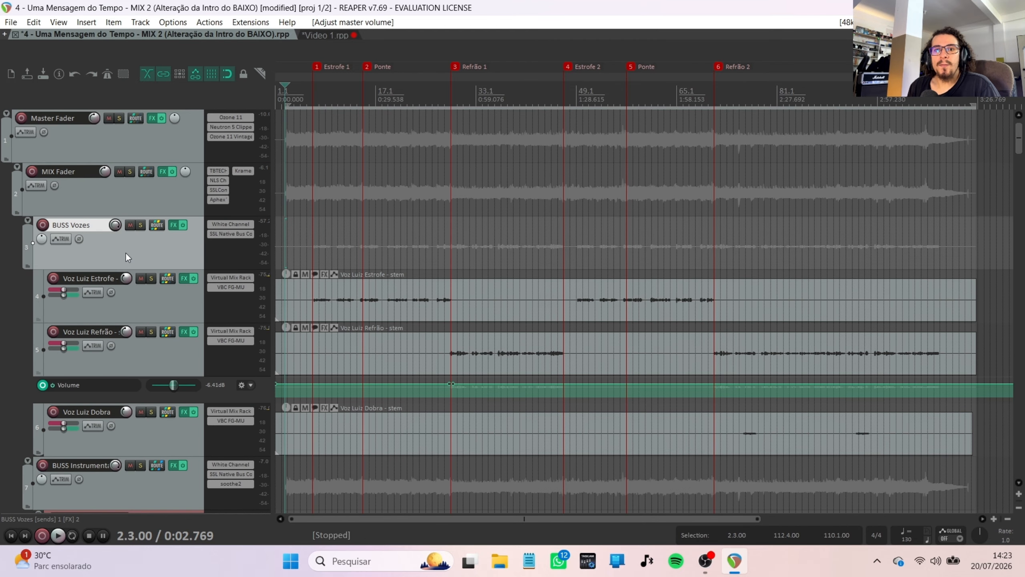
Step: Listen to BUSS Instrumental in solo from the Estrofe 1 marker, stop playback and clear the solo
scroll(102, 242, "down", 8)
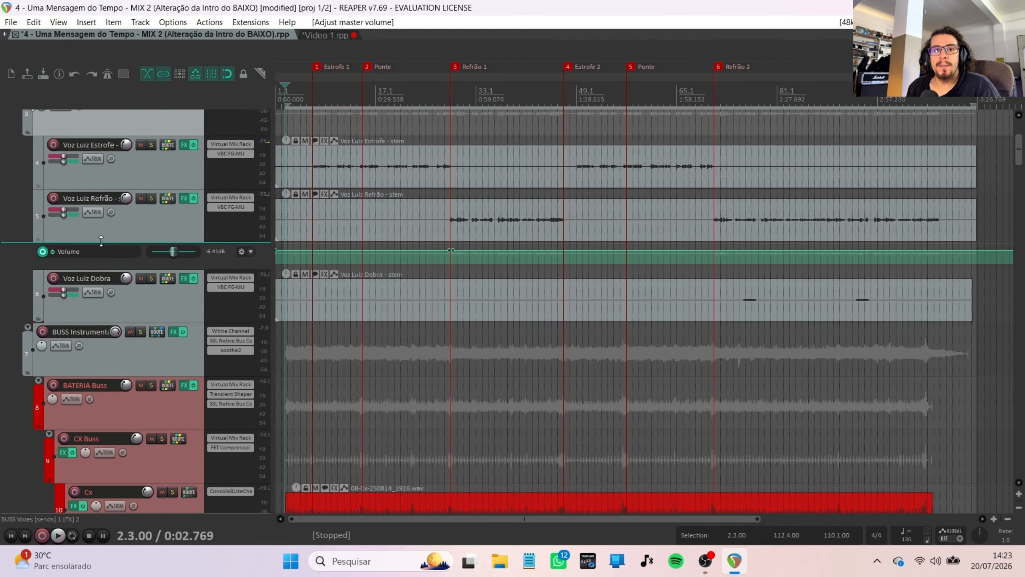
scroll(101, 273, "down", 2)
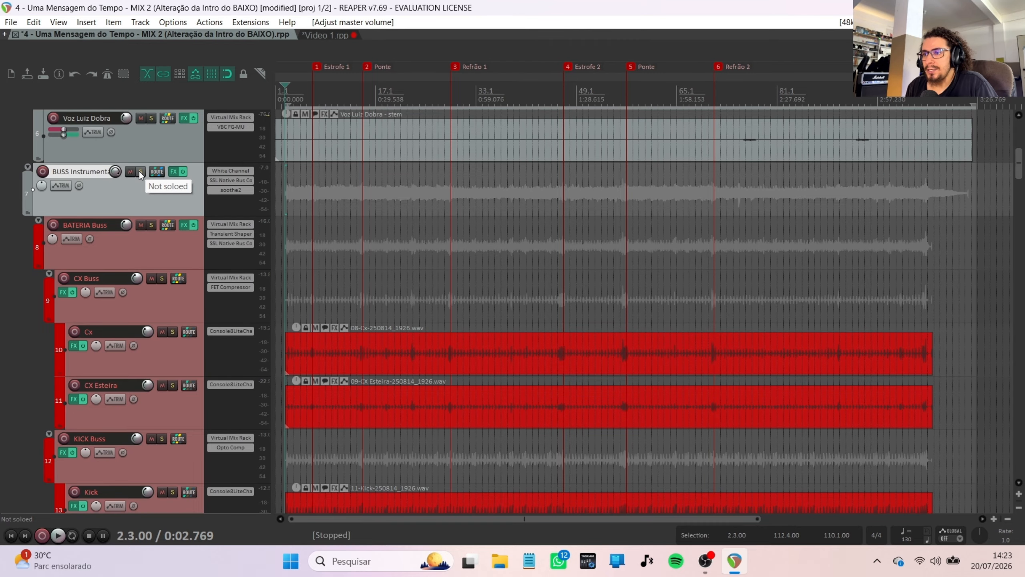
key("2")
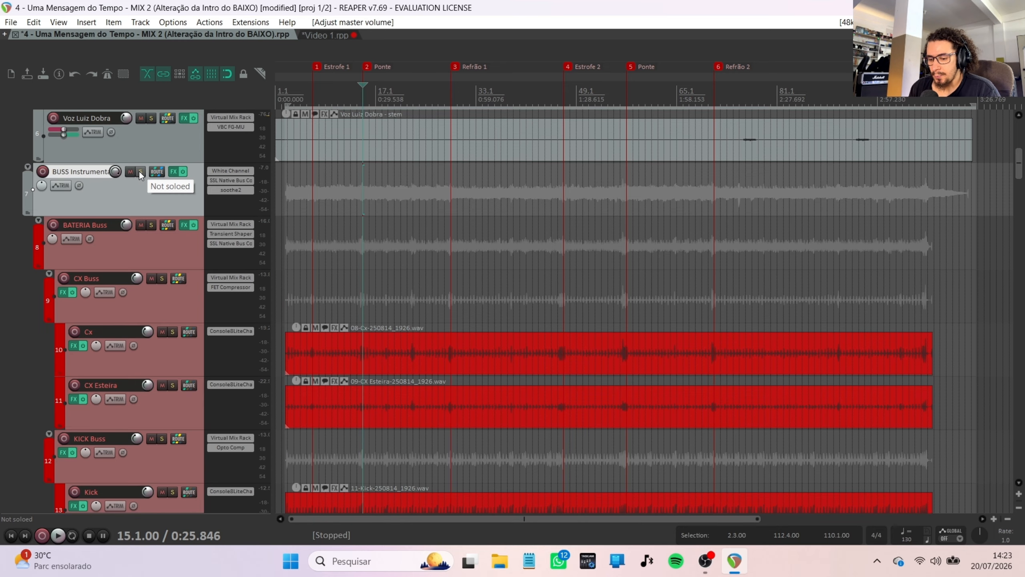
key("1")
left_click(140, 171)
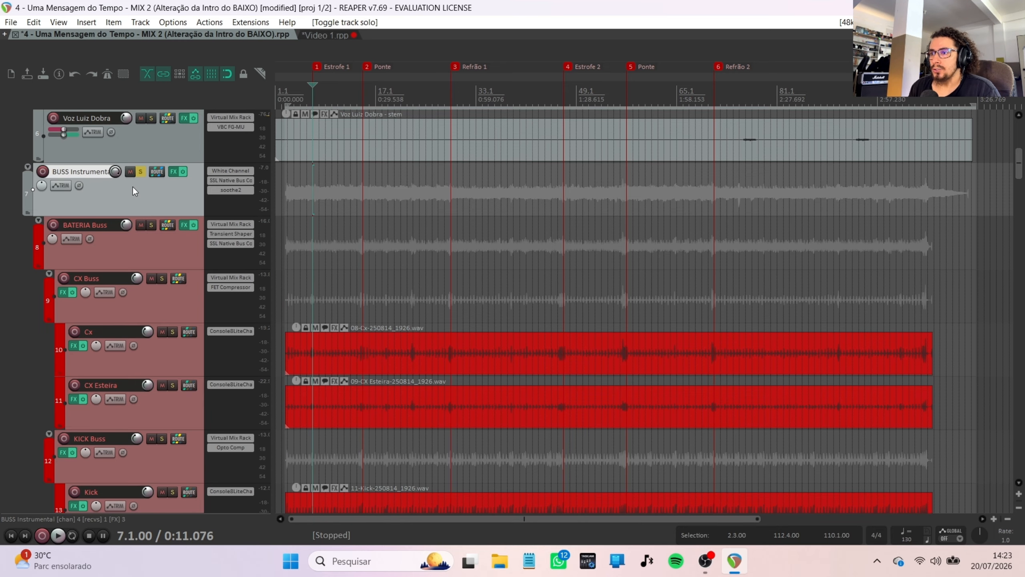
scroll(129, 191, "down", 1)
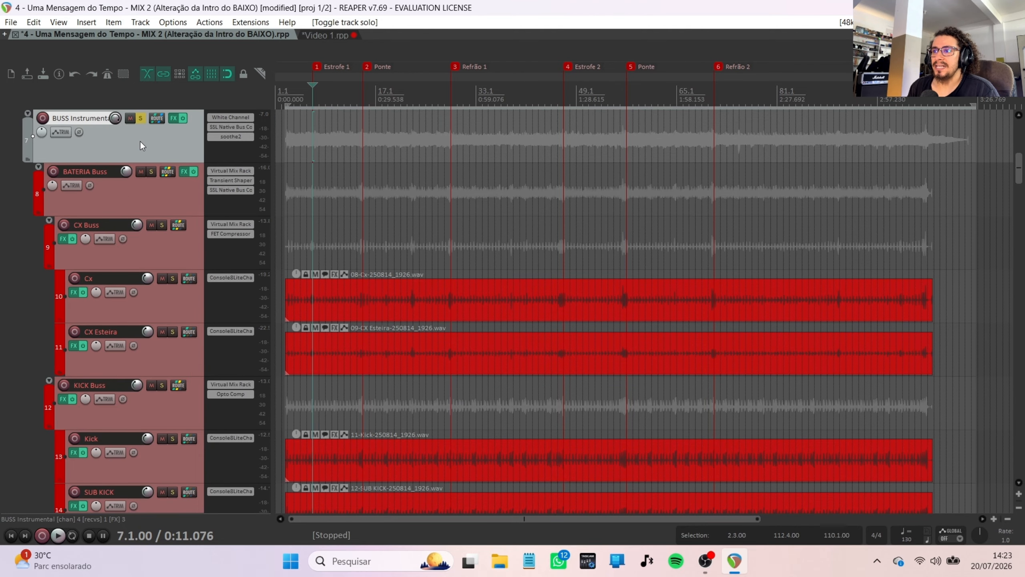
key("space")
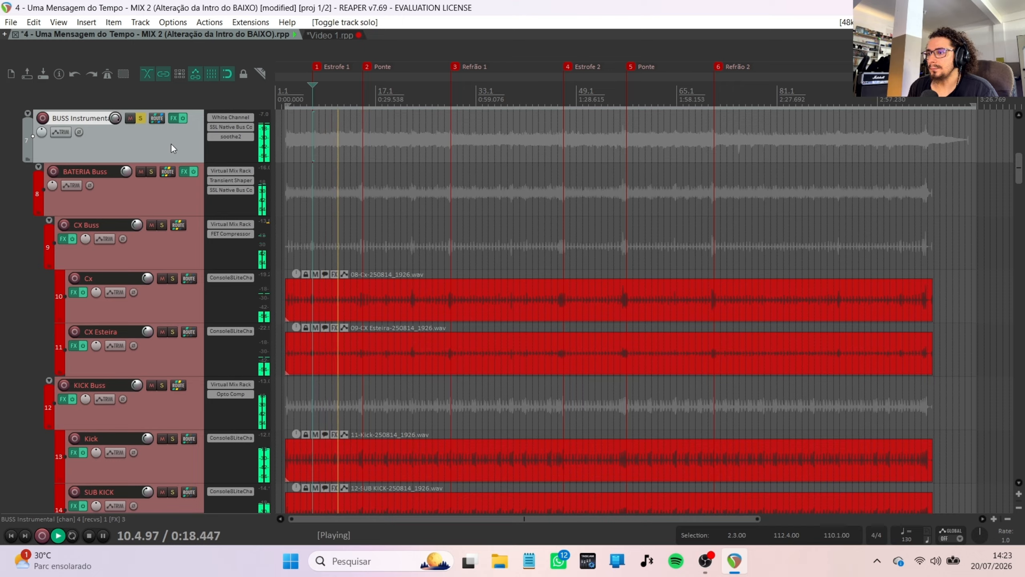
key("space")
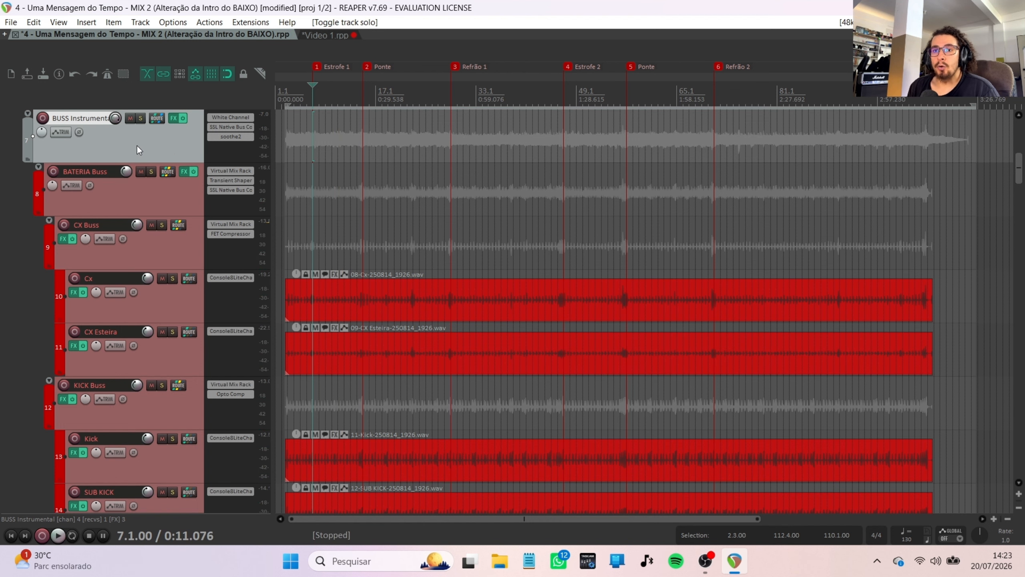
Step: Solo the BATERIA Buss, leaving it unmuted, and start playback near the beginning of the song
left_click(137, 204)
scroll(137, 190, "down", 1)
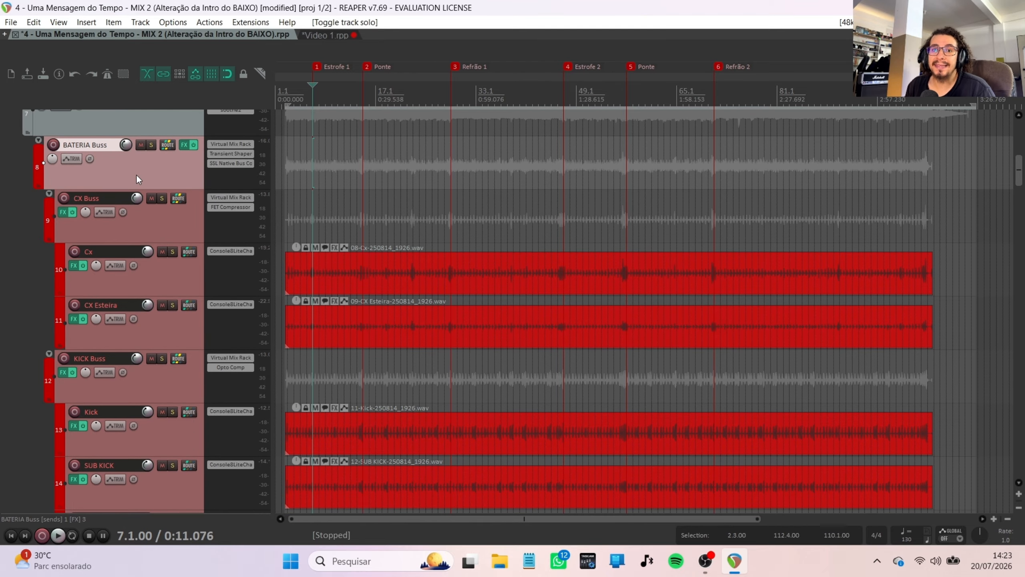
left_click(145, 145)
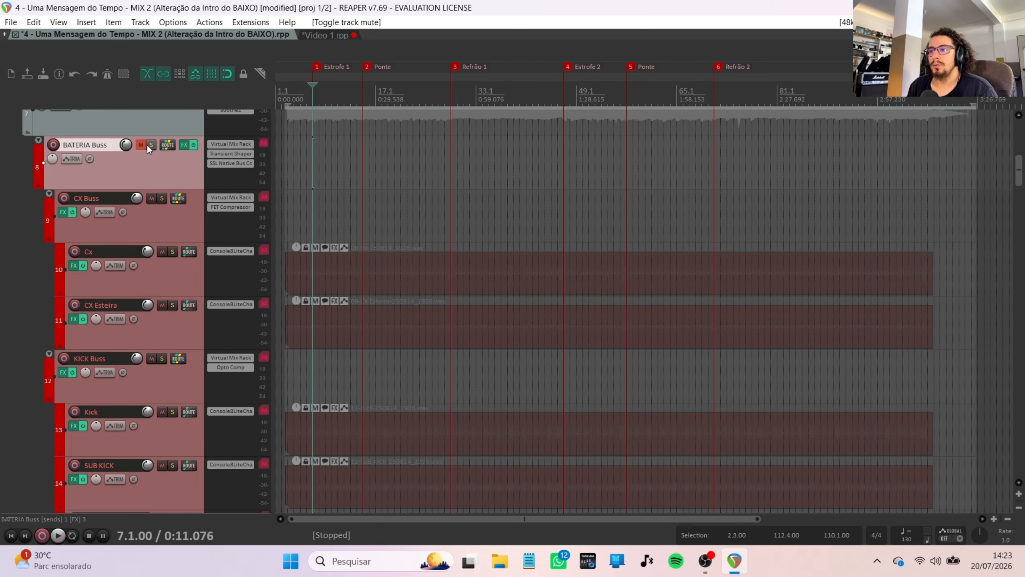
left_click(145, 145)
left_click(155, 146)
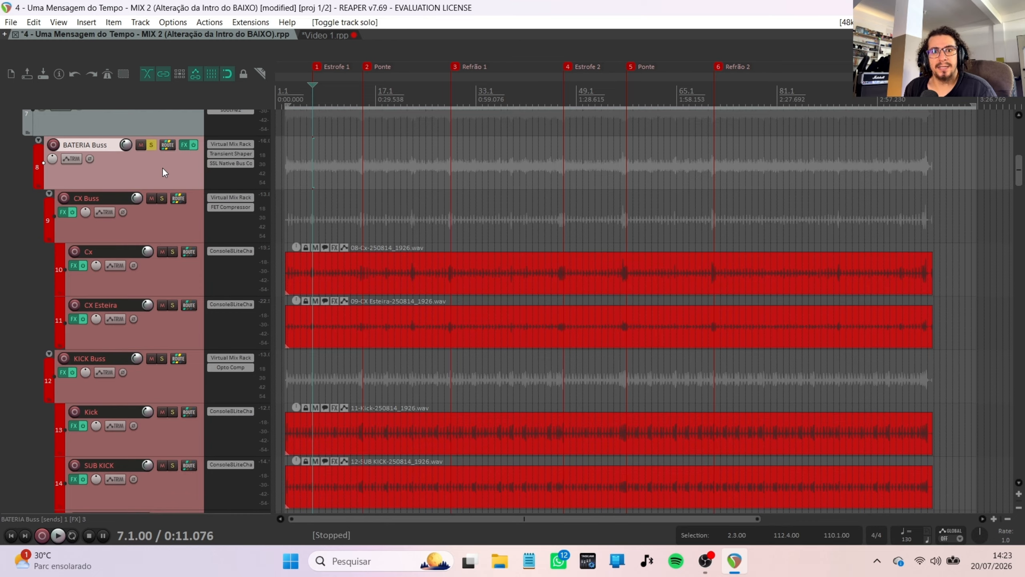
left_click(303, 94)
key("space")
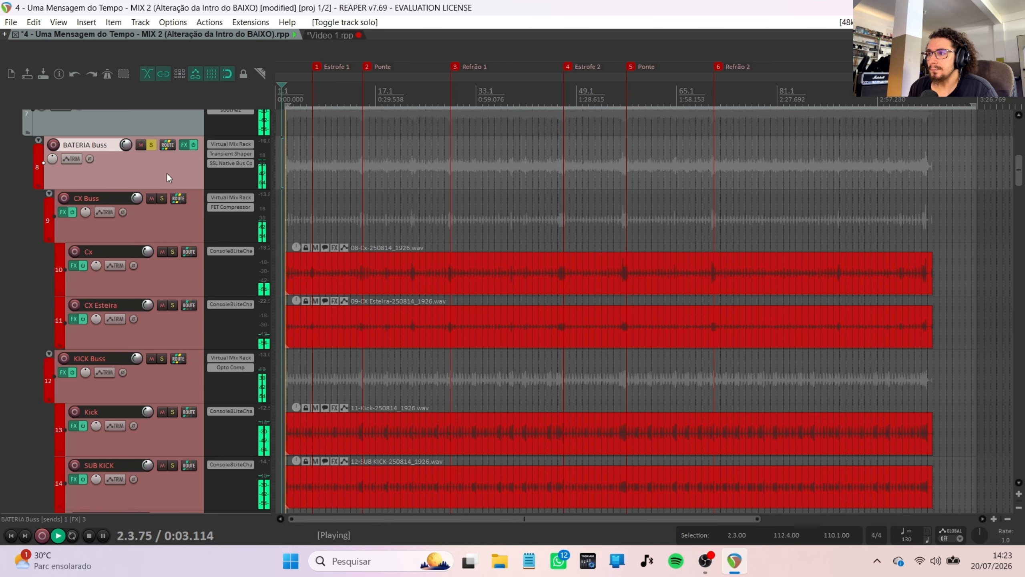
Step: Examine the tracks inside the BATERIA Buss during playback, from the CX and KICK busses down to the overhead and room tracks
scroll(167, 175, "down", 1)
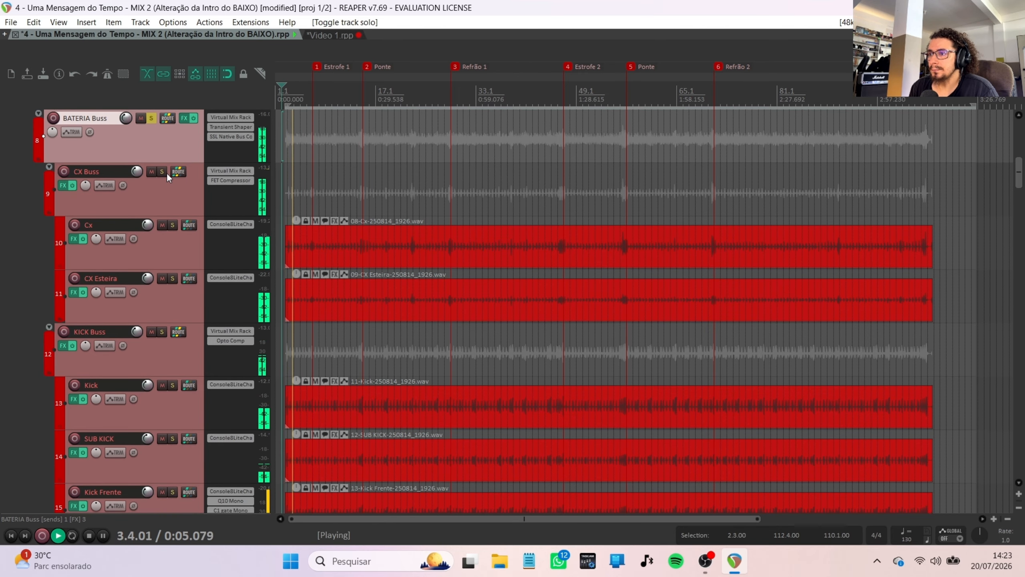
scroll(166, 173, "up", 1)
scroll(167, 173, "down", 1)
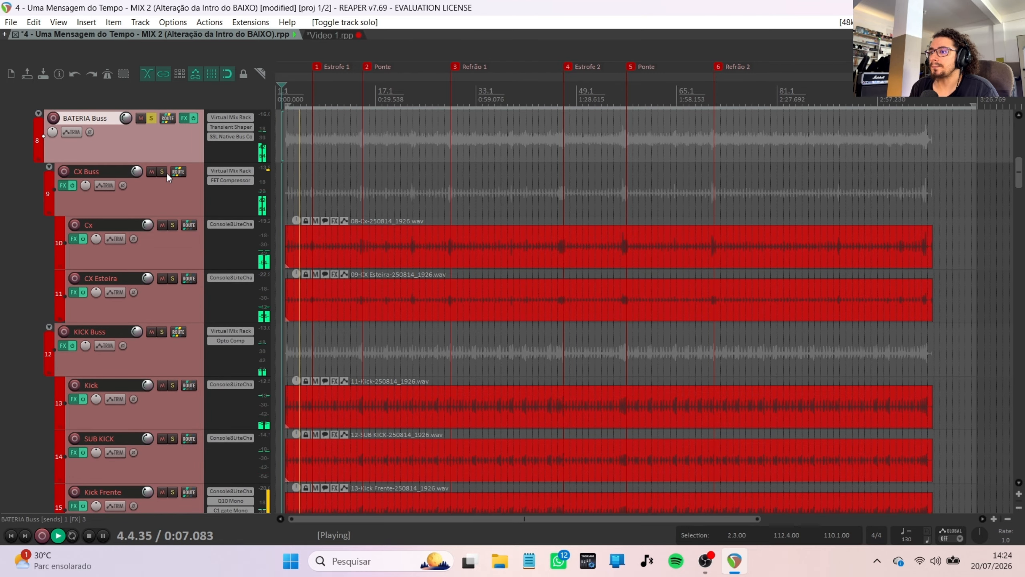
scroll(154, 160, "down", 2)
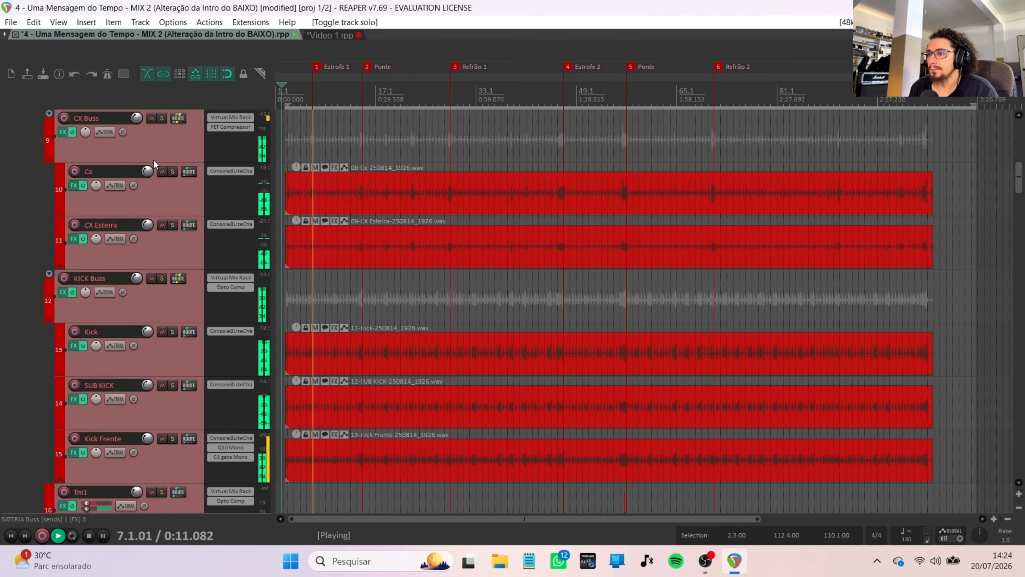
scroll(148, 223, "down", 2)
scroll(148, 225, "down", 8)
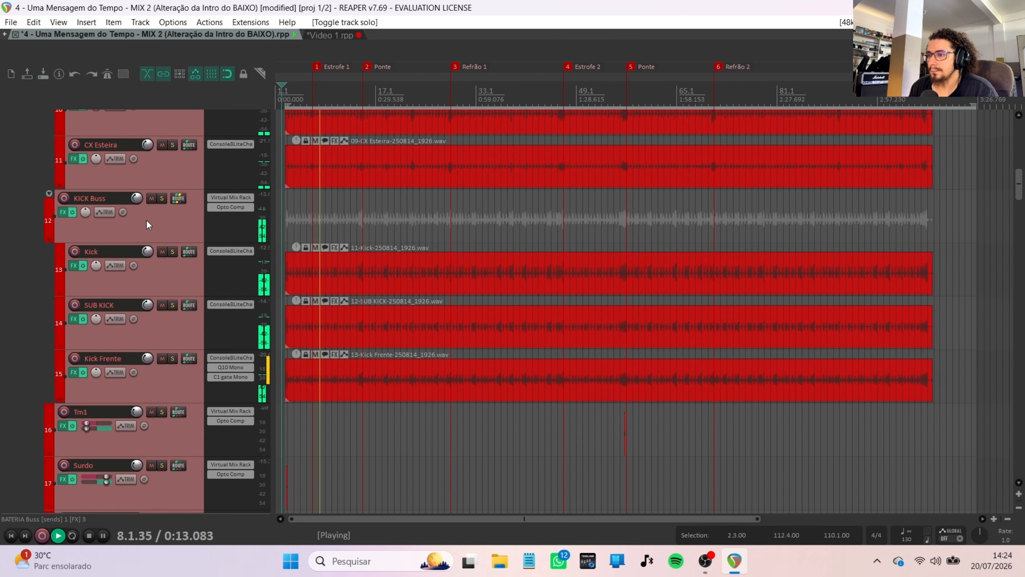
scroll(148, 225, "up", 12)
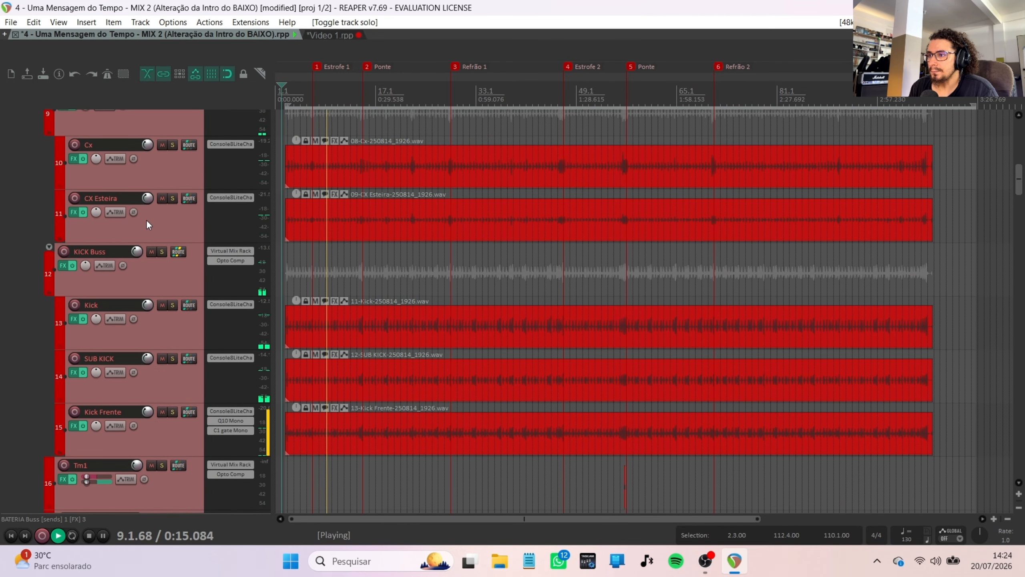
scroll(148, 224, "up", 1)
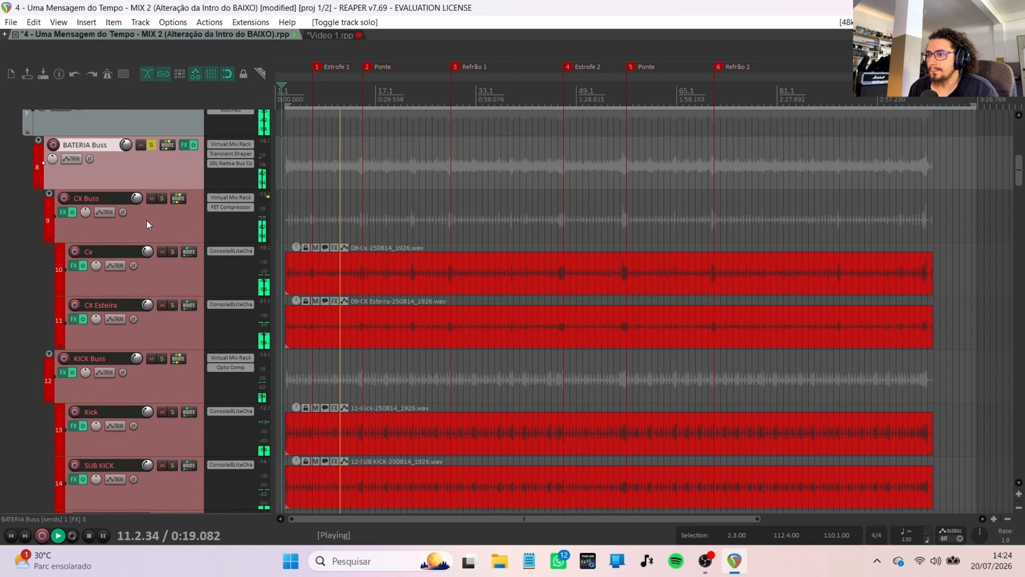
scroll(149, 236, "down", 6)
scroll(150, 237, "down", 12)
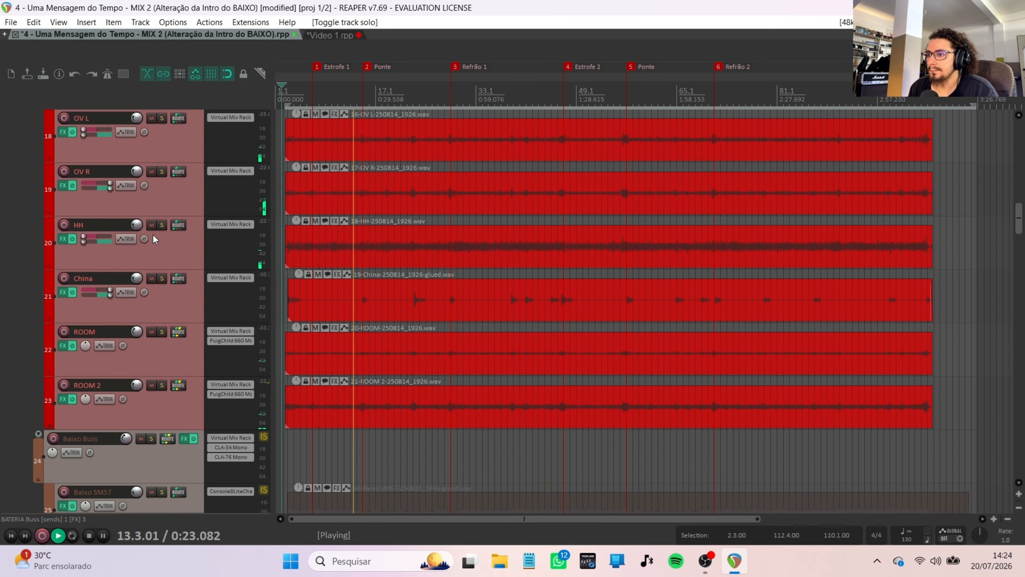
scroll(153, 234, "down", 2)
Step: Select the ROOM and ROOM 2 drum tracks, compare the drums with both muted and unmuted, and stop playback
left_click(146, 354)
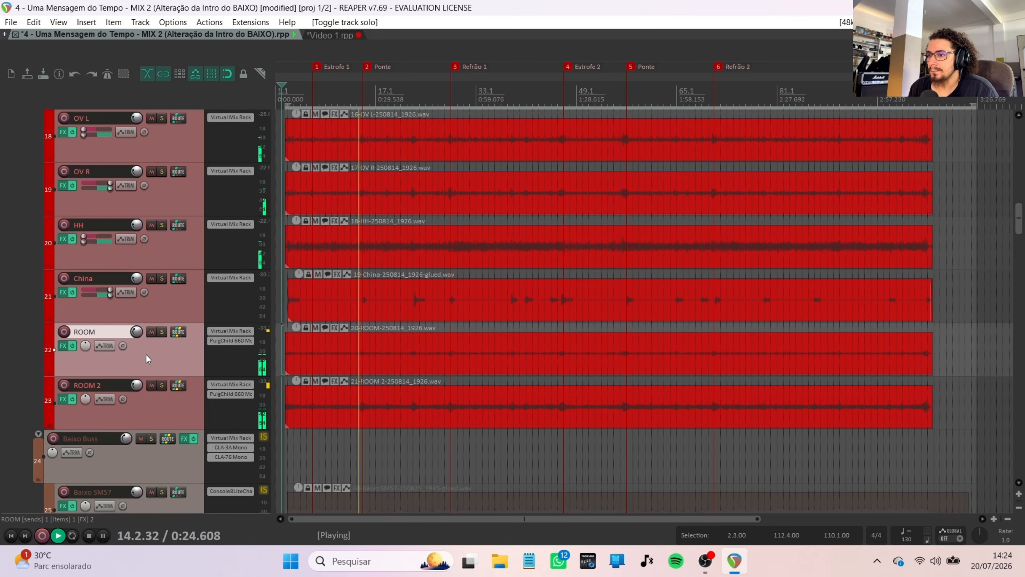
left_click(166, 409, "ctrl")
left_click(151, 385)
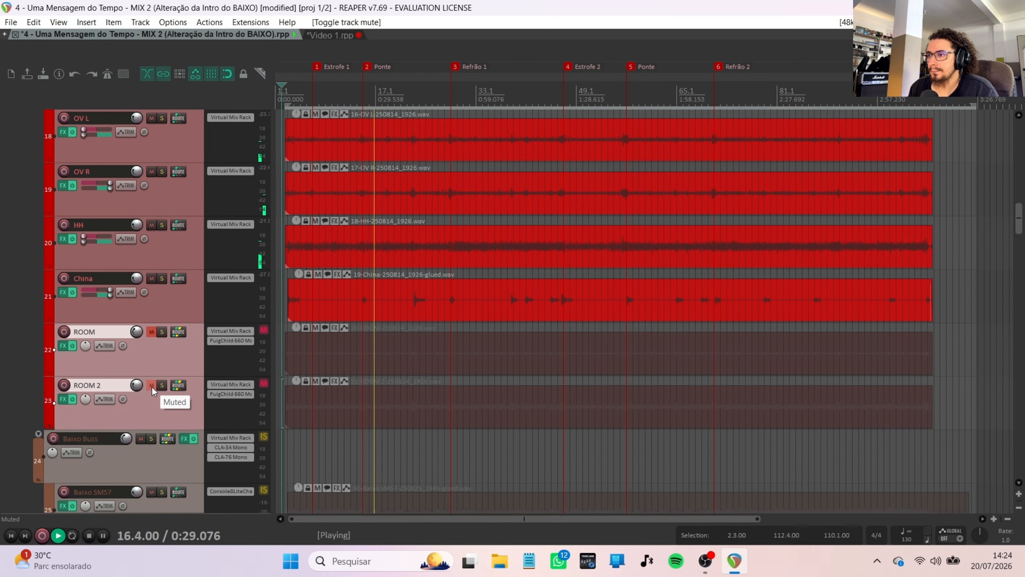
left_click(152, 387)
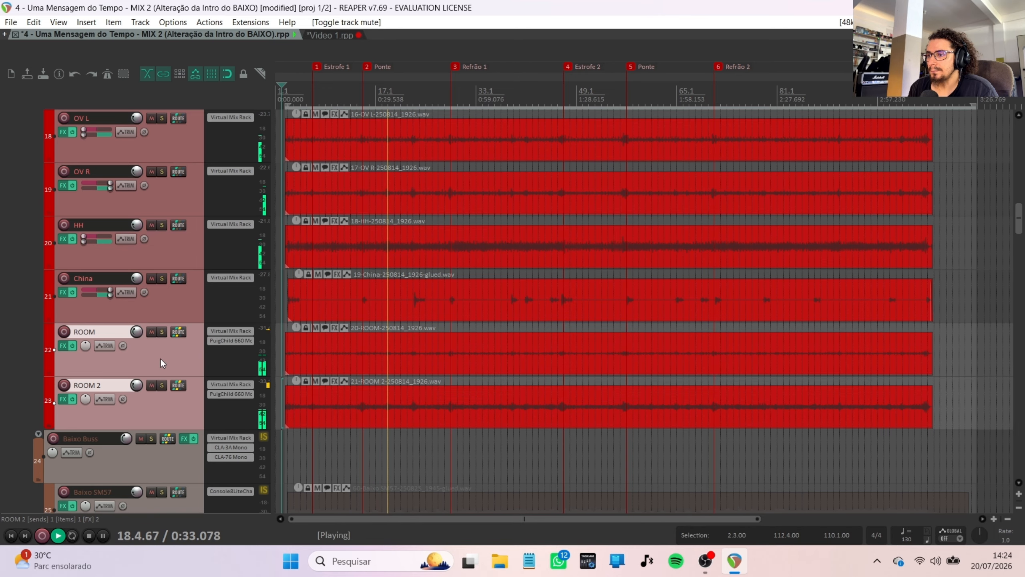
key("space")
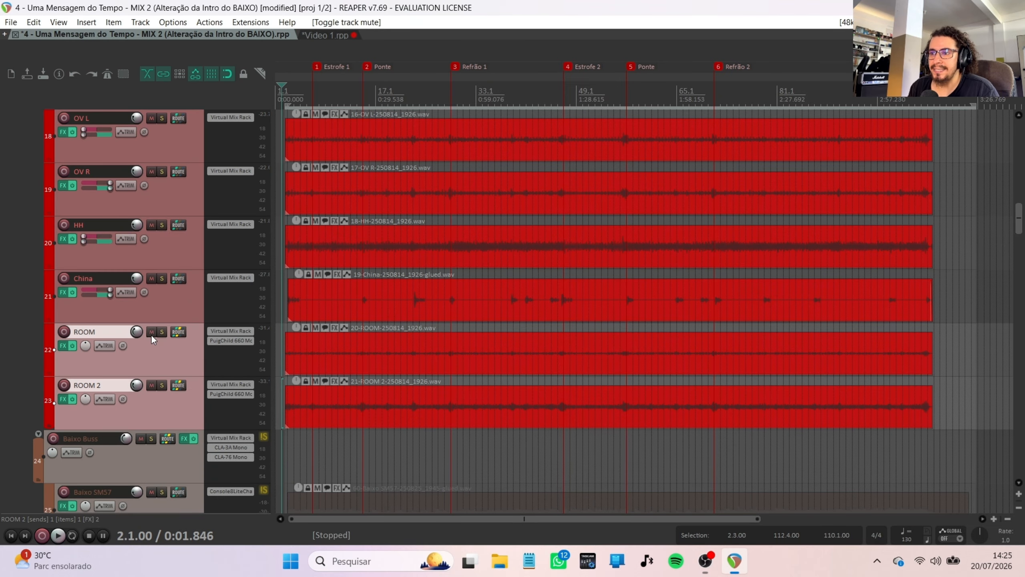
Step: Compare the drums with and without ROOM and ROOM 2 from the Estrofe 1 marker, leaving both tracks muted and playback stopped
left_click(151, 332)
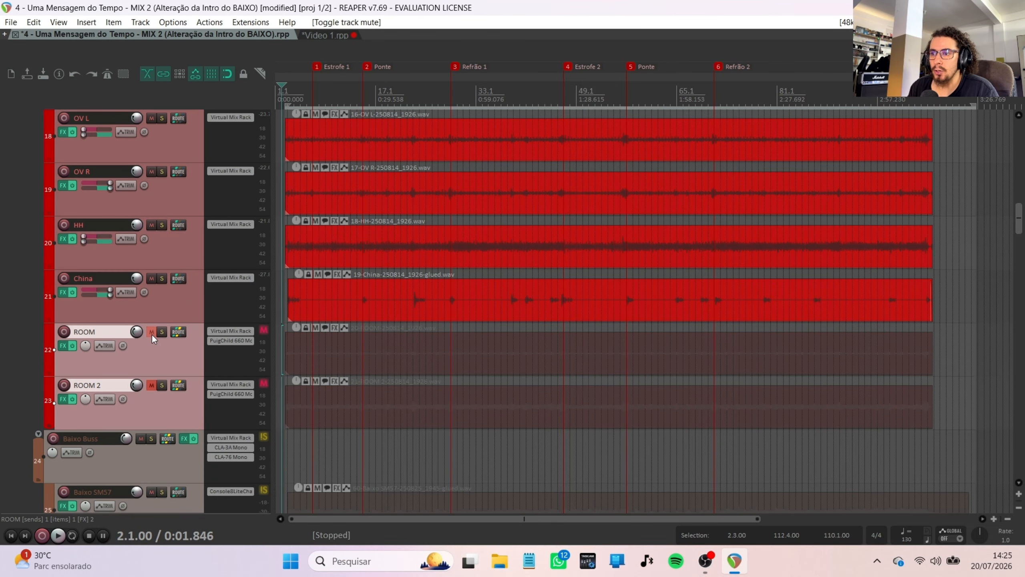
left_click(311, 84)
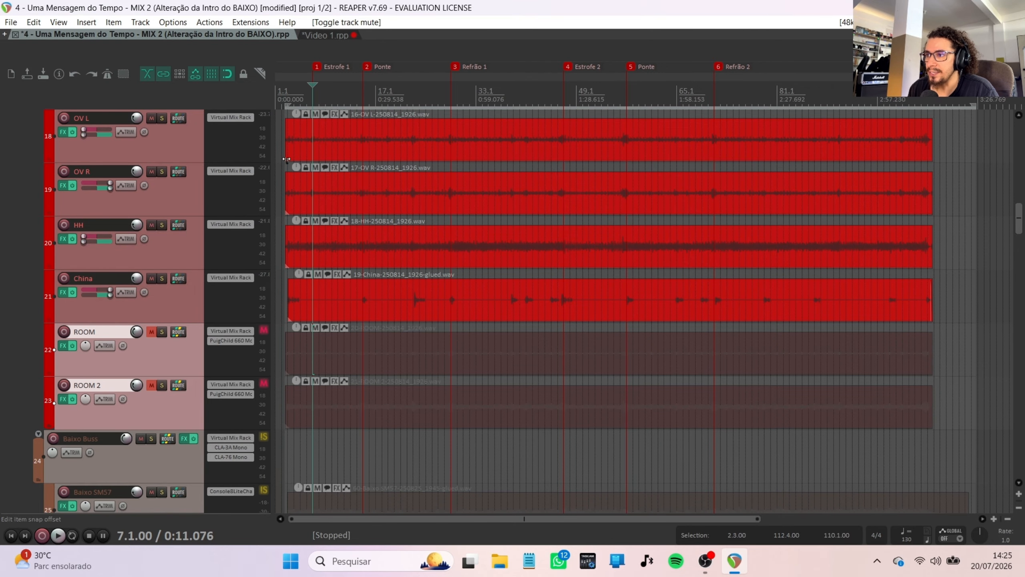
key("space")
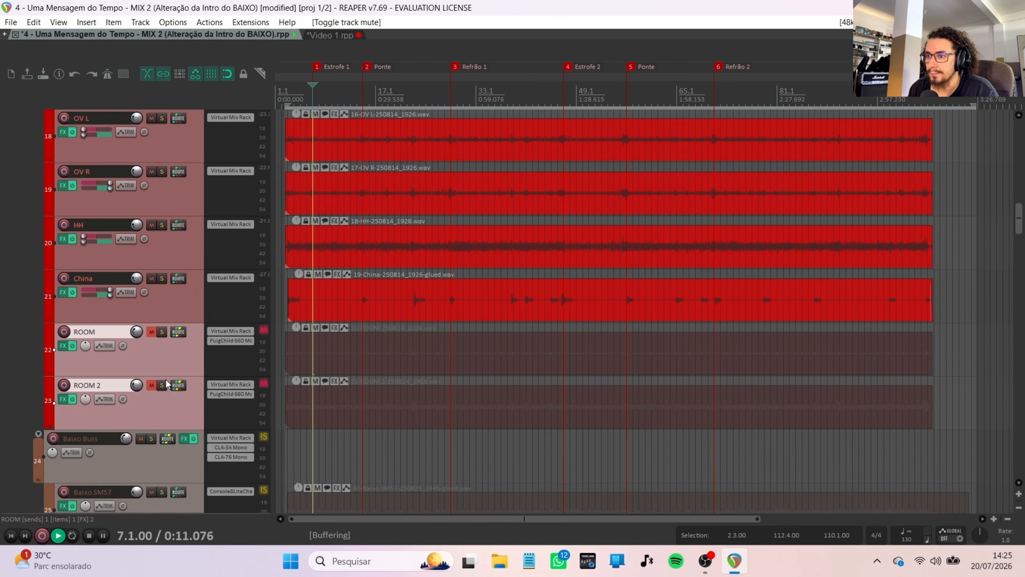
left_click(153, 335)
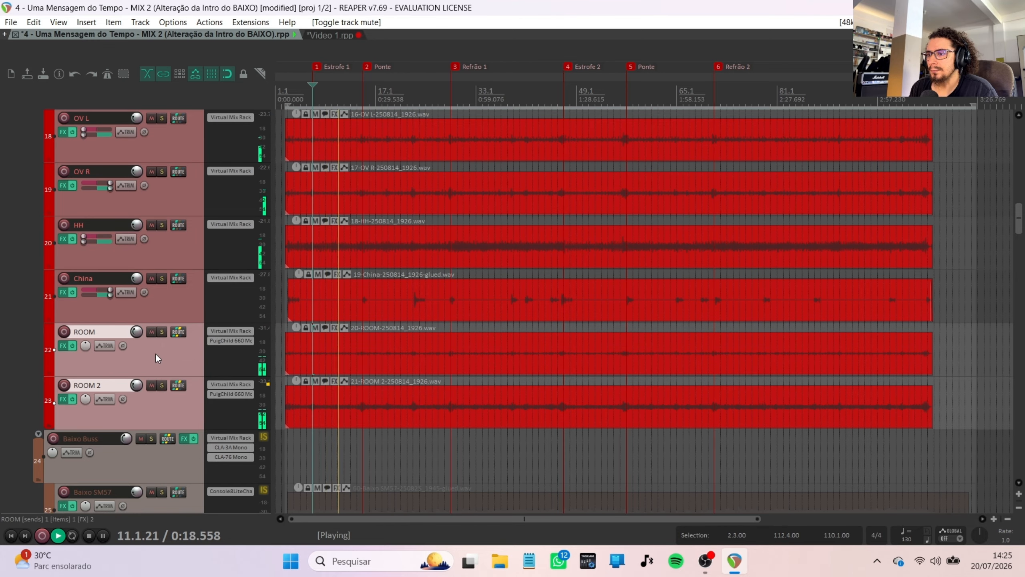
left_click(151, 332)
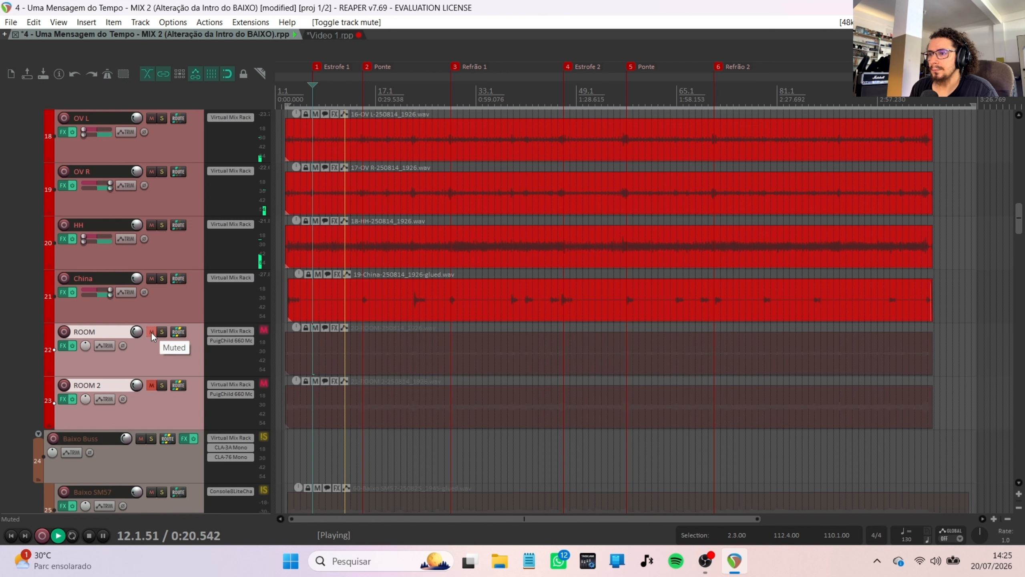
key("space")
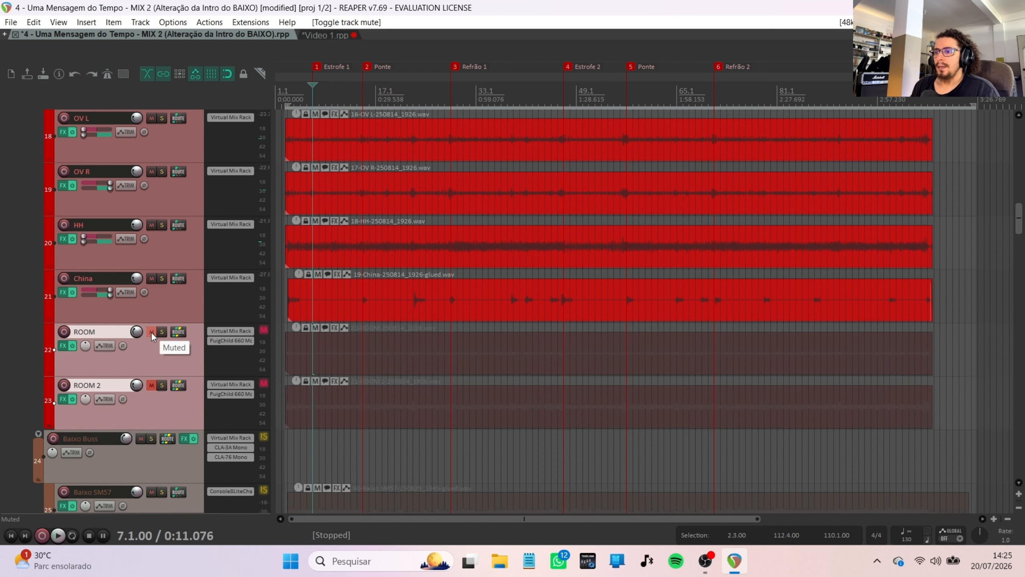
Step: Unmute the ROOM and ROOM 2 tracks and select the OV L and OV R overhead tracks instead
left_click(151, 332)
scroll(146, 363, "up", 1)
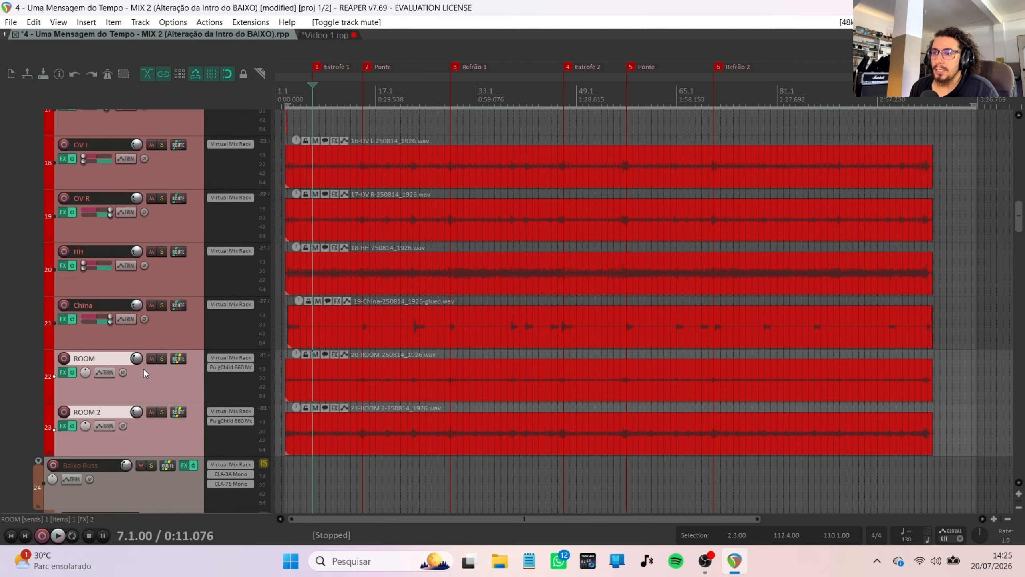
scroll(150, 374, "up", 9)
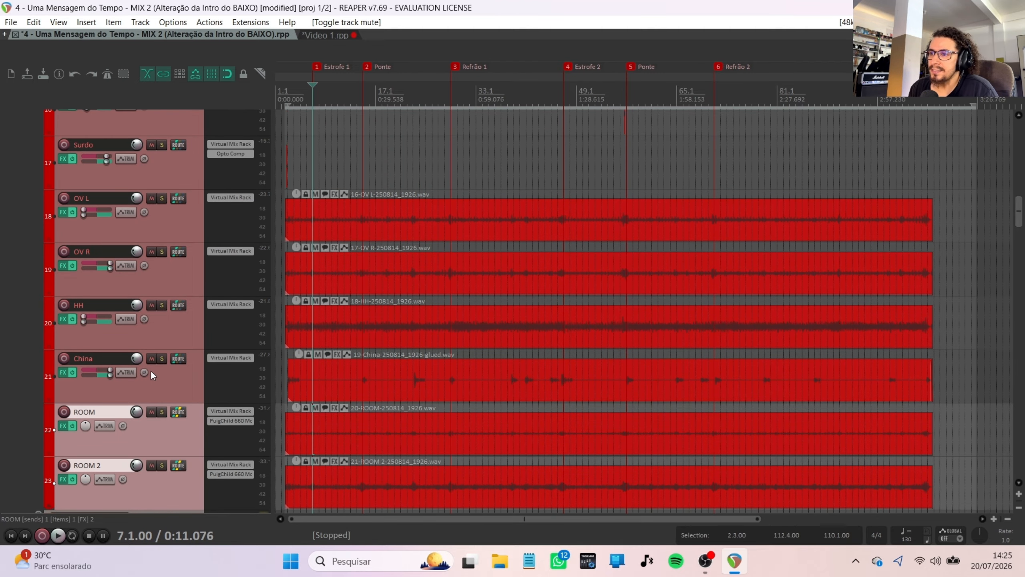
scroll(145, 370, "down", 9)
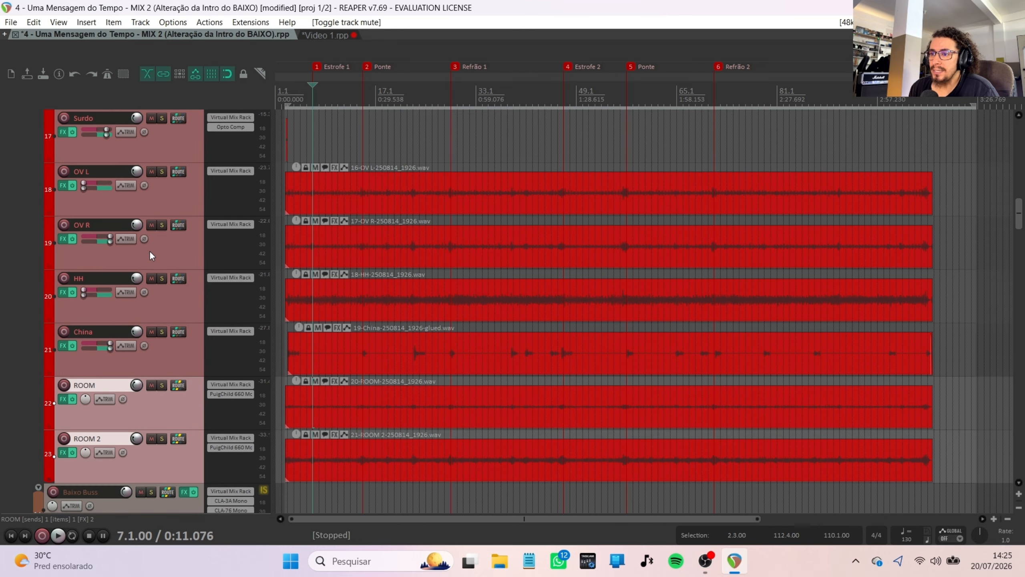
scroll(147, 243, "down", 1)
scroll(147, 242, "up", 2)
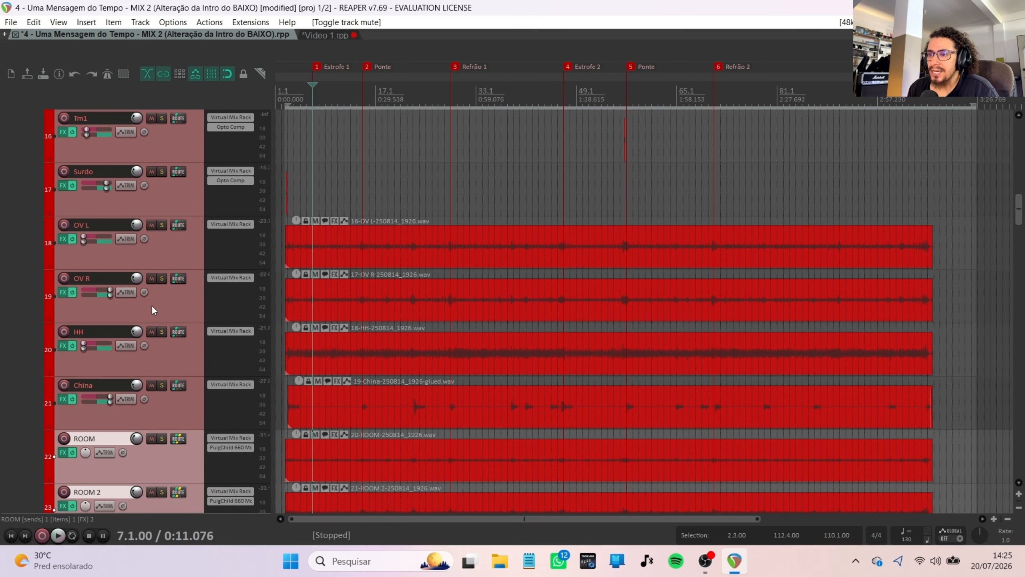
left_click(153, 302)
left_click(170, 245, "shift")
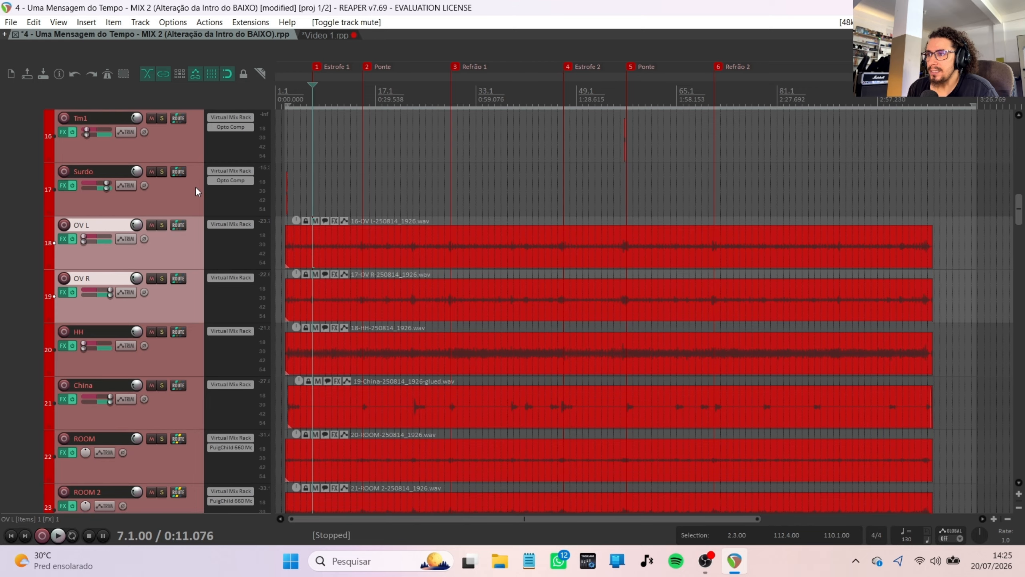
Step: Compare the drums with OV L and OV R muted and unmuted from bar 6, leaving both unmuted and playback stopped
left_click(309, 85)
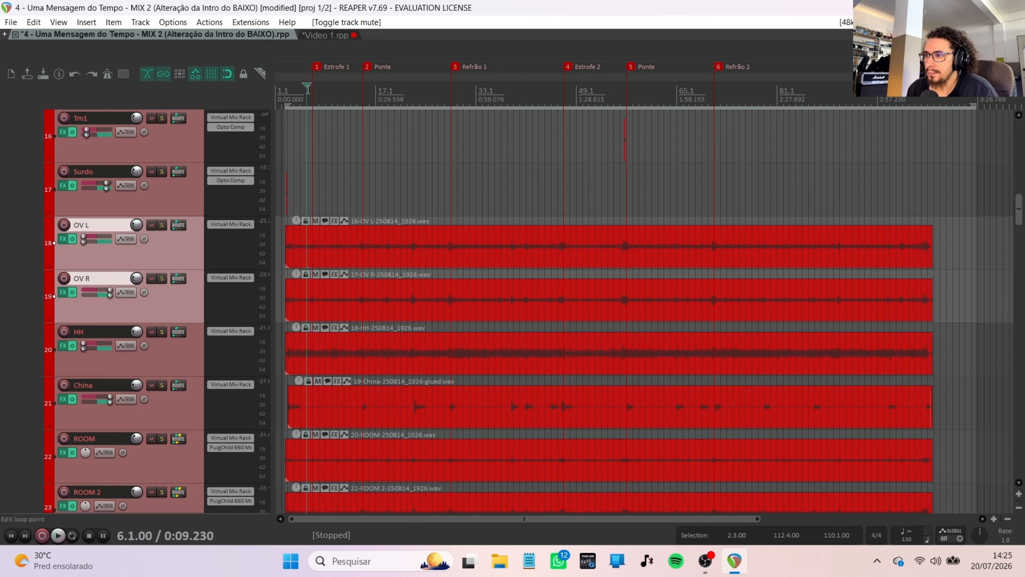
key("space")
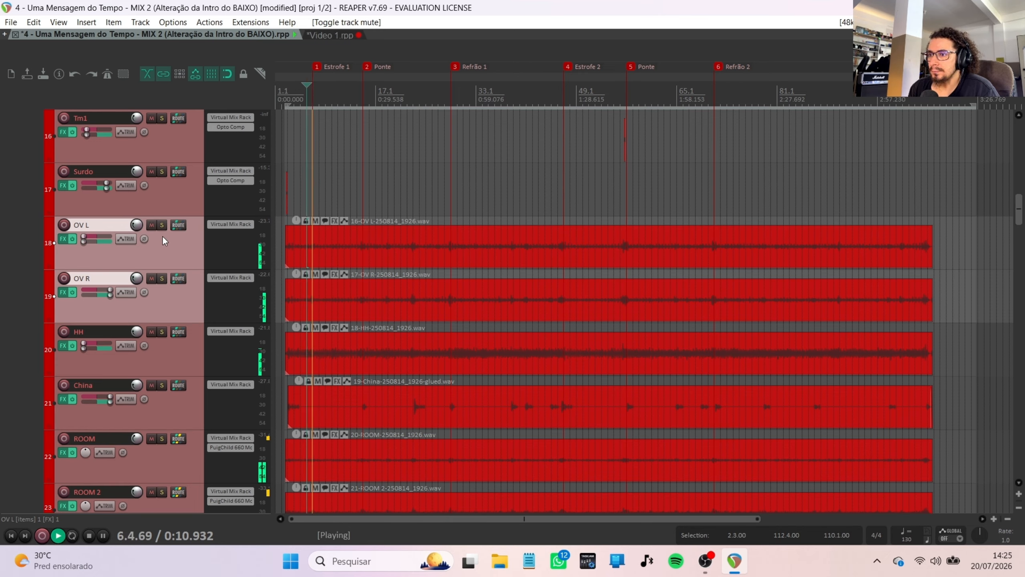
left_click(150, 226)
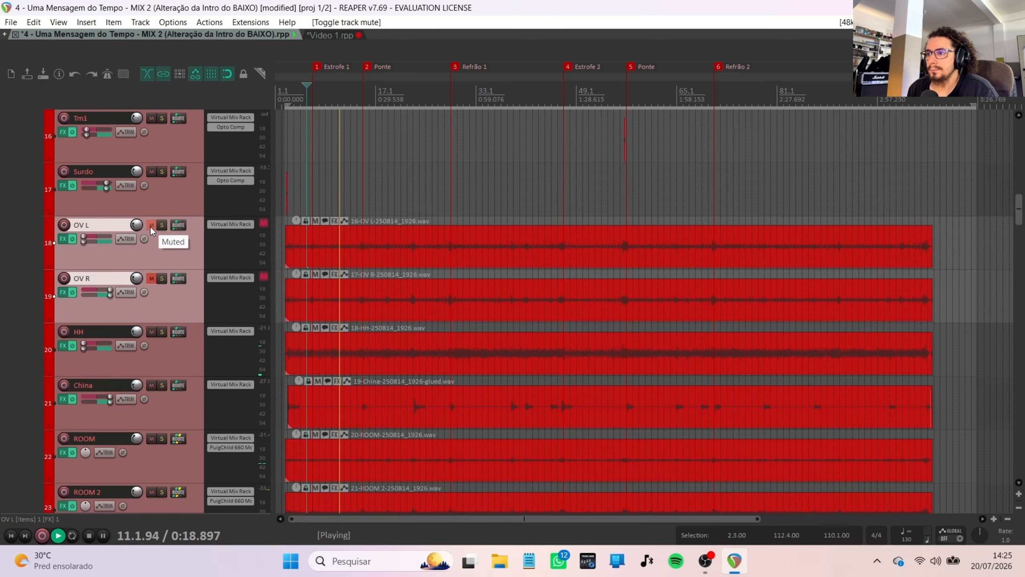
left_click(149, 227)
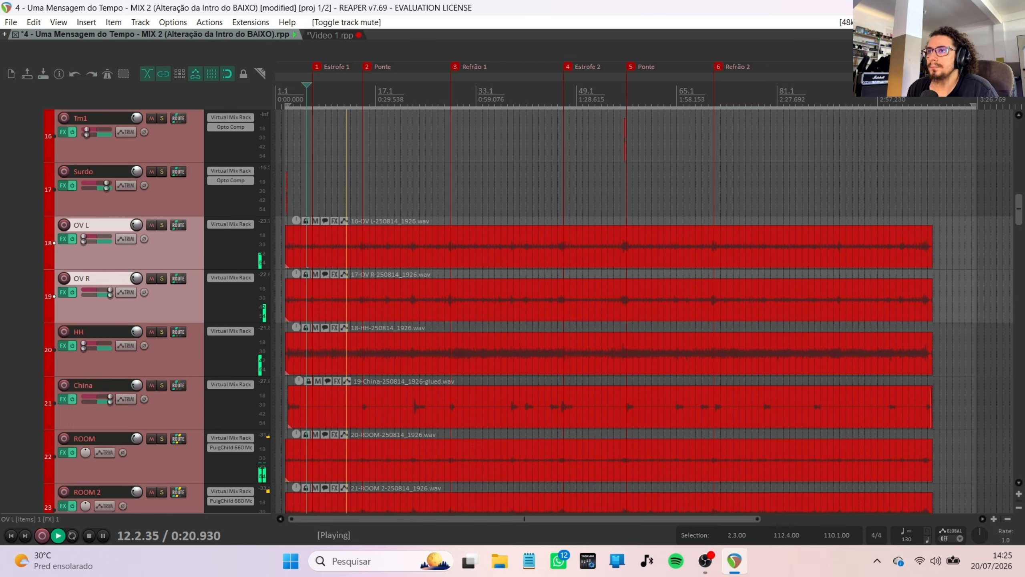
key("space")
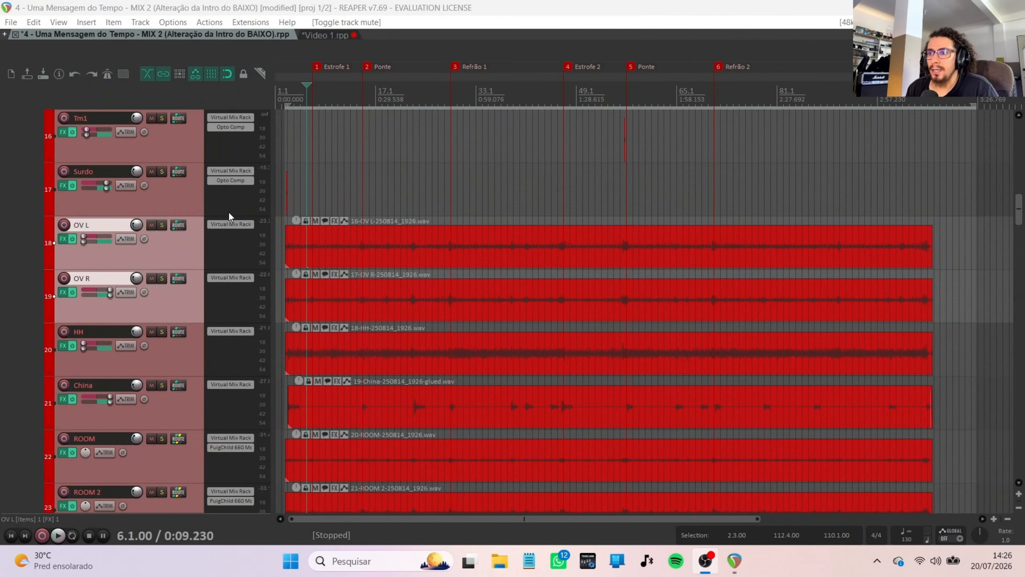
Step: Examine the individual drum tracks, from the CX and KICK busses through the toms and overheads to the room tracks
scroll(228, 214, "down", 3)
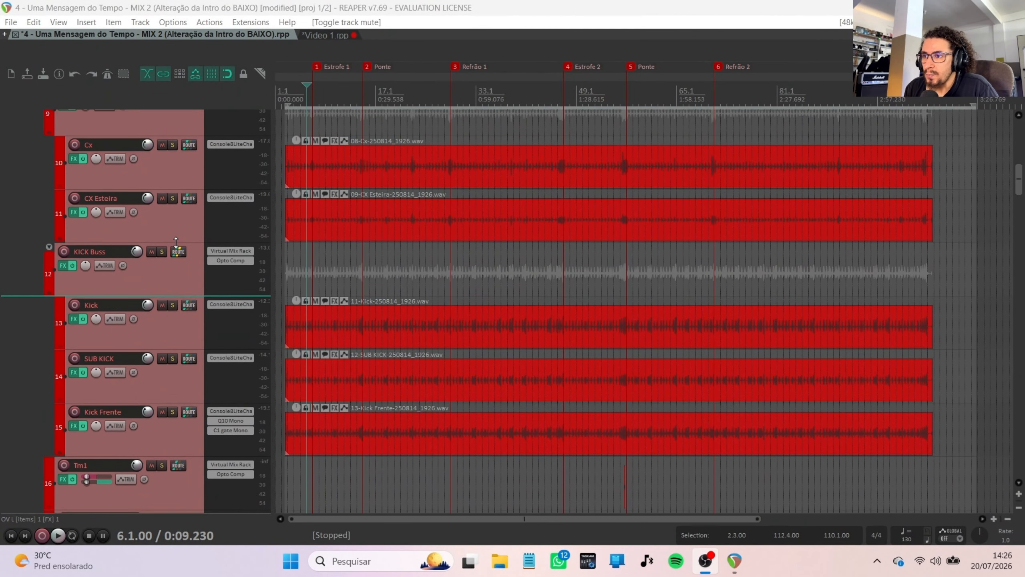
scroll(175, 242, "up", 2)
scroll(125, 302, "down", 2)
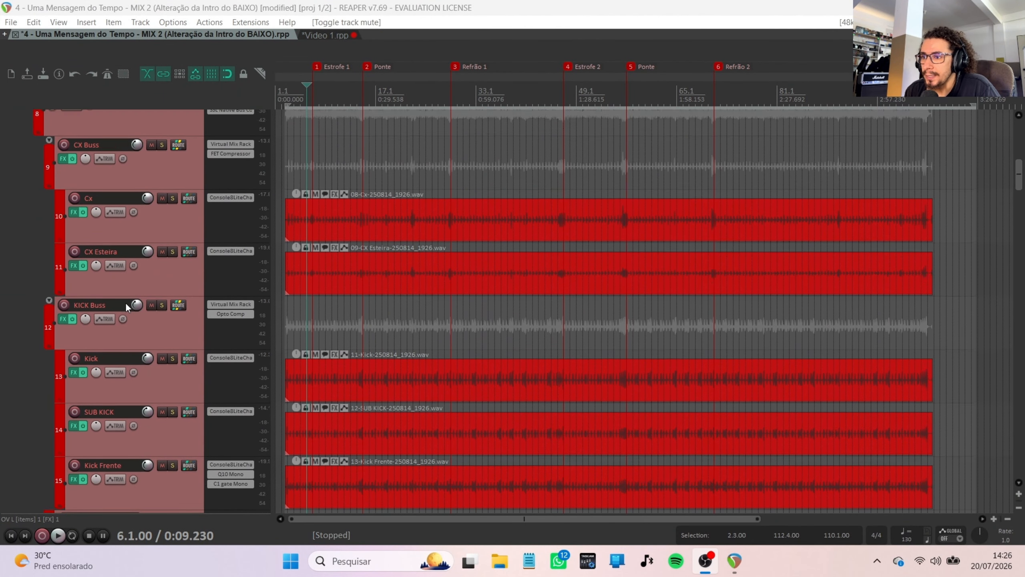
scroll(83, 294, "down", 5)
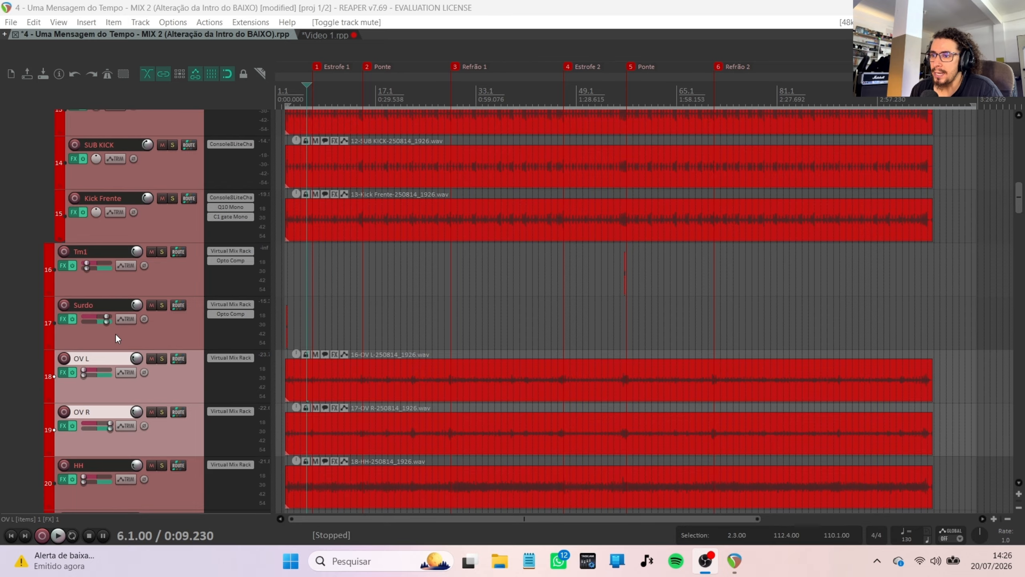
scroll(105, 321, "down", 5)
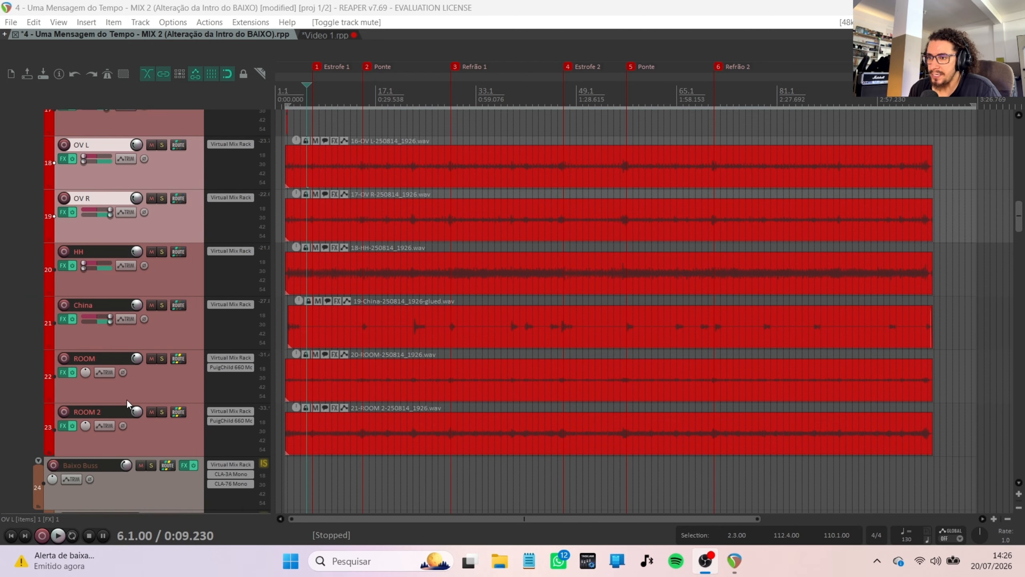
scroll(138, 381, "up", 1)
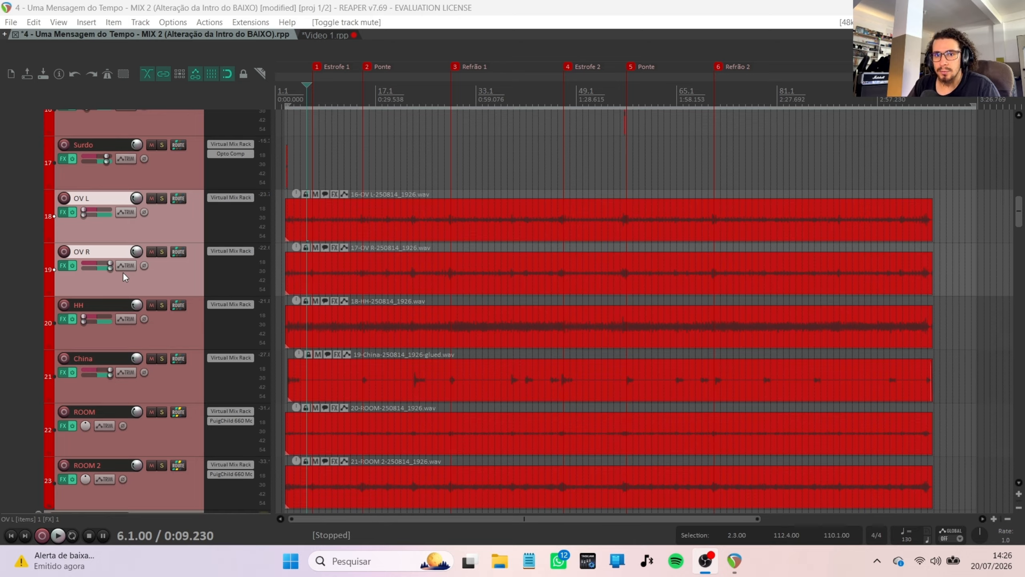
scroll(124, 272, "up", 3)
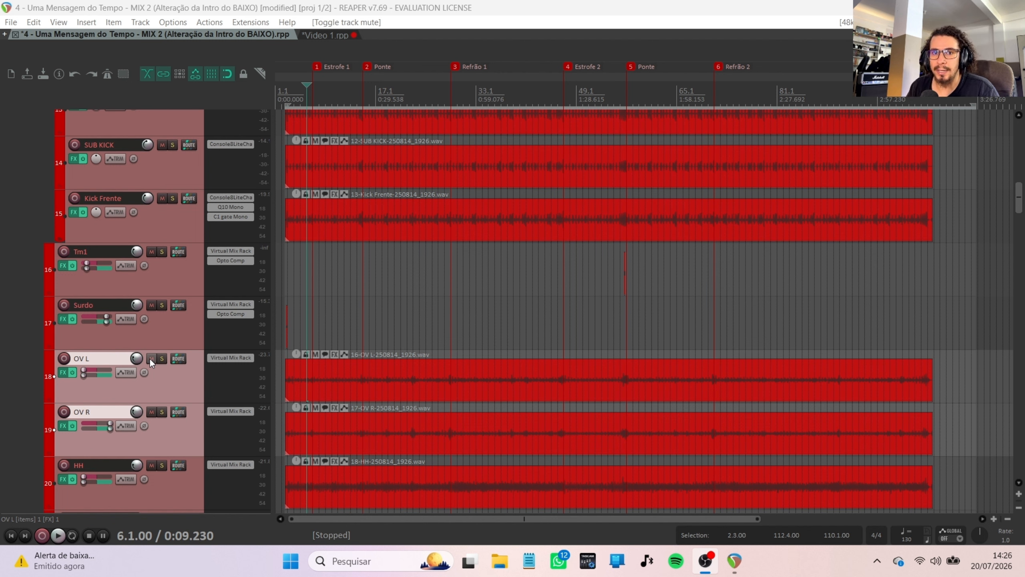
Step: Play from bar 6 again, briefly mute the OV L and OV R overheads, restore them, and stop playback
key("space")
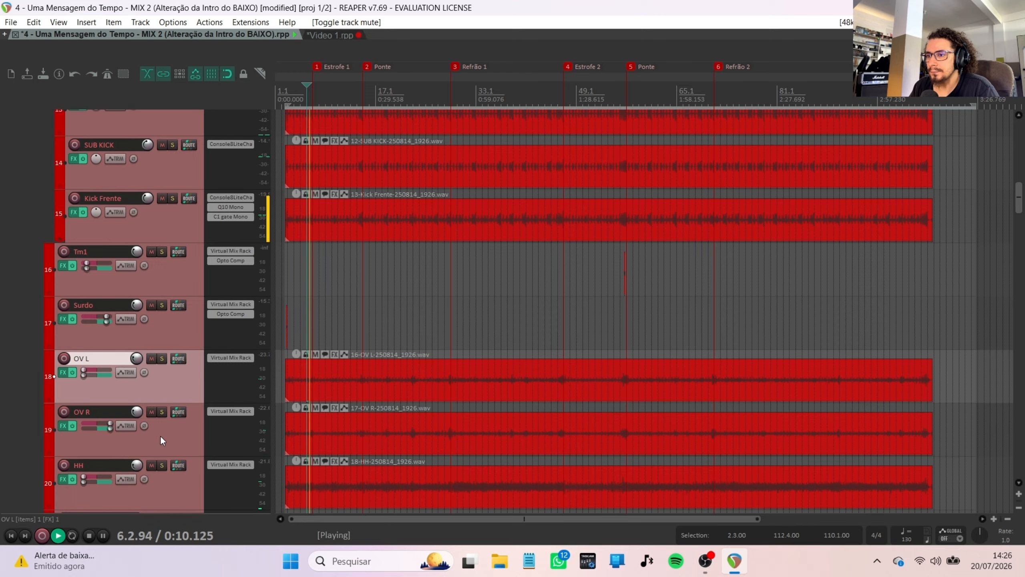
left_click(152, 357)
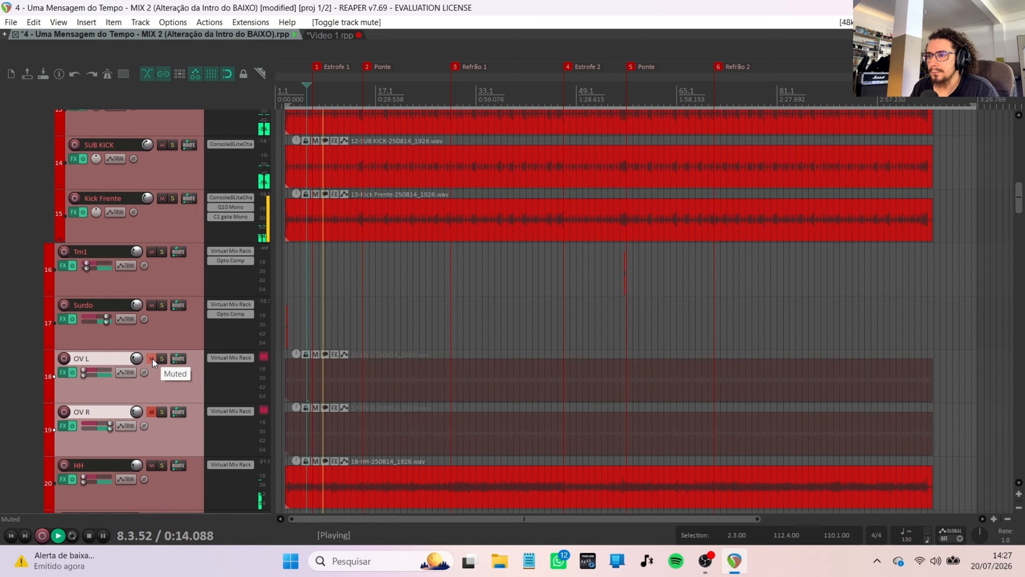
scroll(153, 357, "down", 2)
scroll(152, 358, "down", 1)
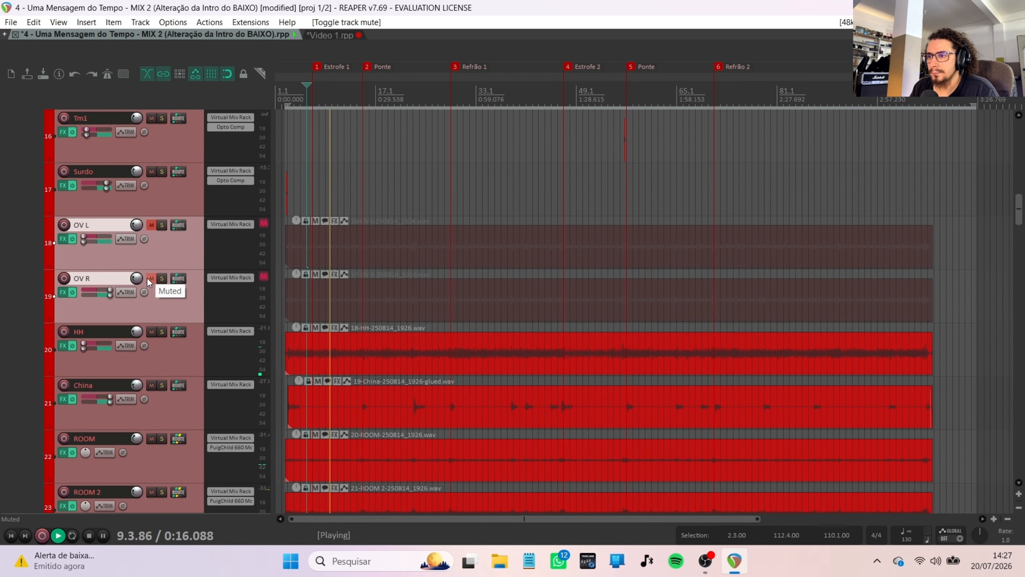
left_click(149, 278)
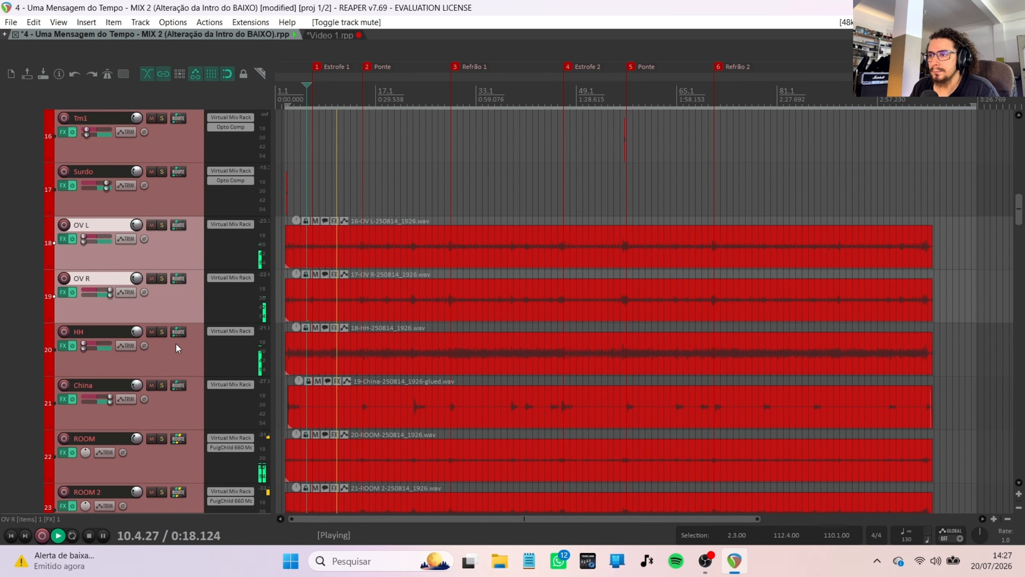
key("space")
Step: Add ROOM and ROOM 2 to the overhead selection and mute all four tracks during playback from bar 6
scroll(173, 344, "down", 1)
scroll(172, 345, "down", 1)
left_click(160, 387, "ctrl")
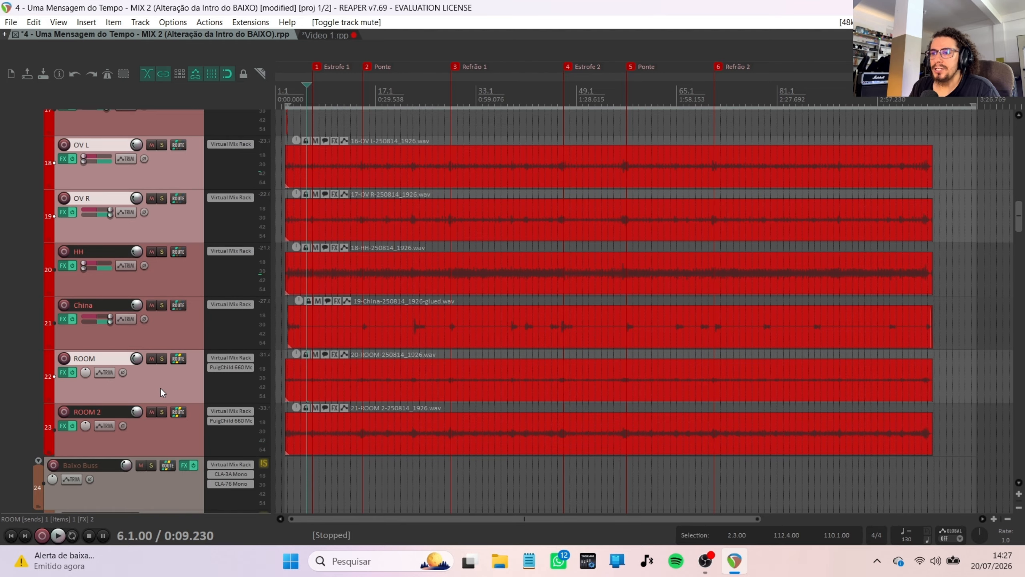
left_click(156, 439, "ctrl")
key("space")
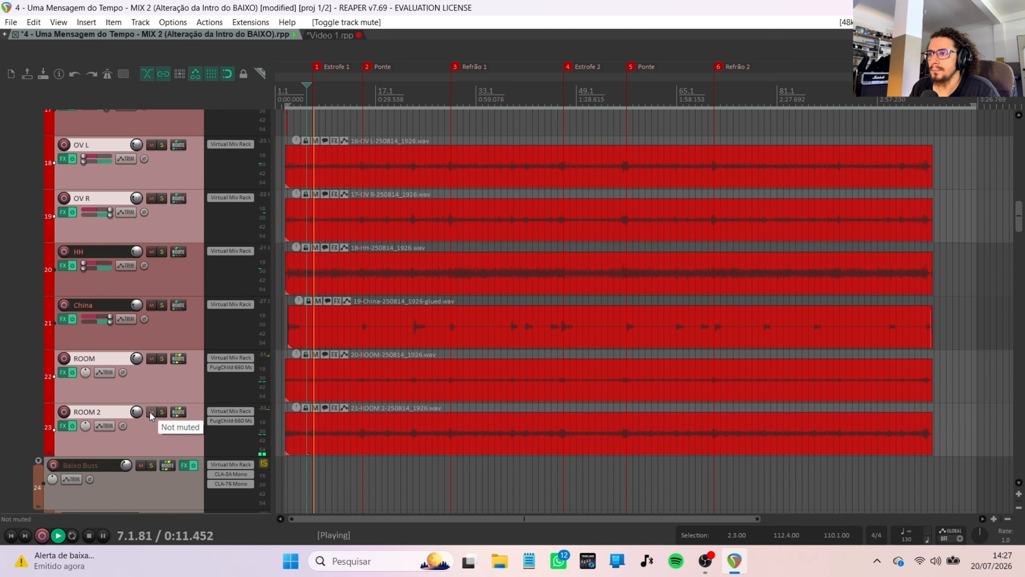
left_click(151, 414)
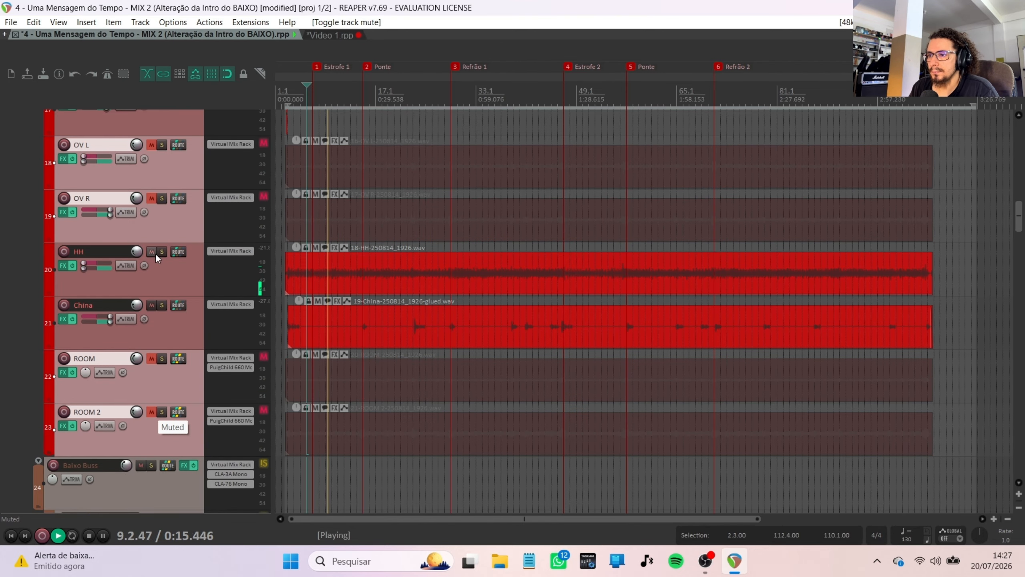
Step: Select only OV L and OV R, unmute them while the room tracks stay muted, and stop playback
left_click(146, 222)
left_click(159, 169, "ctrl")
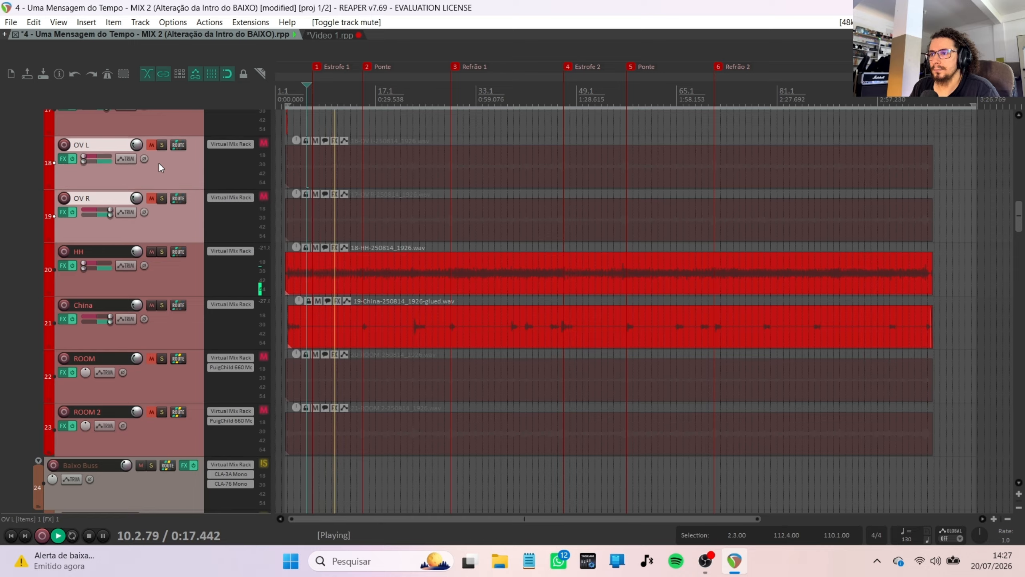
left_click(152, 146)
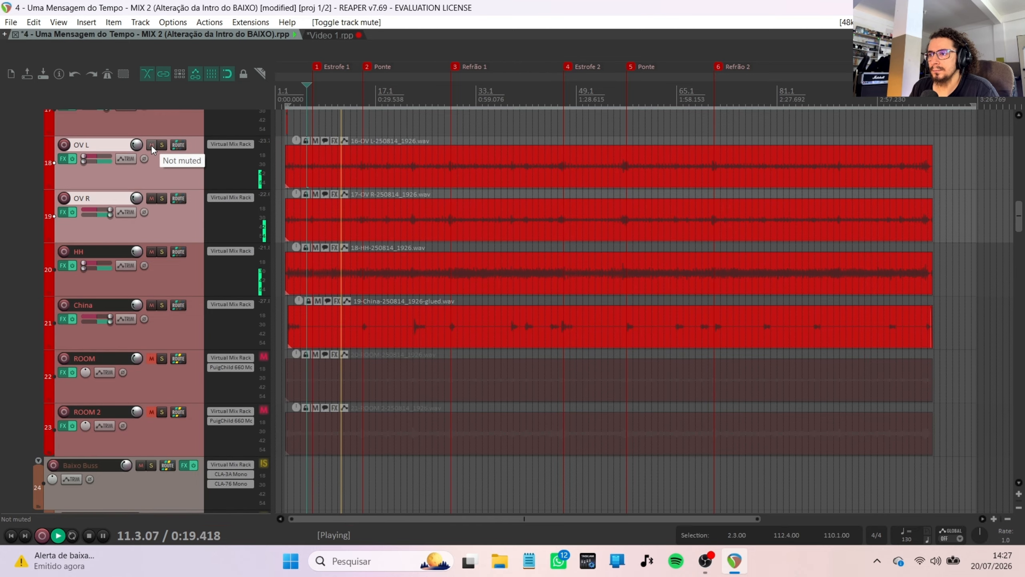
key("space")
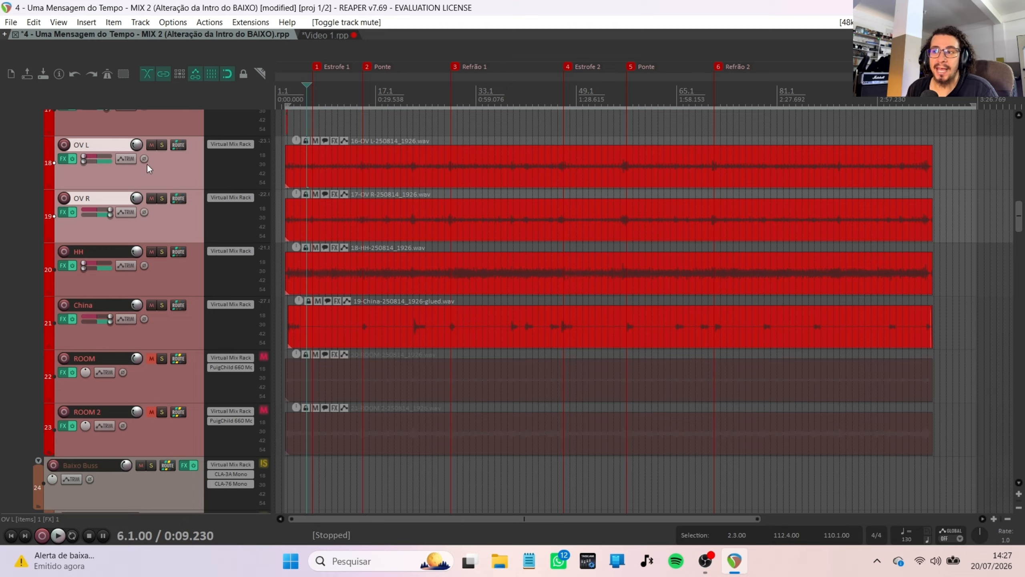
Step: With both room tracks muted, compare the drums with and without OV L and OV R, leaving the overheads unmuted and playback stopped
key("space")
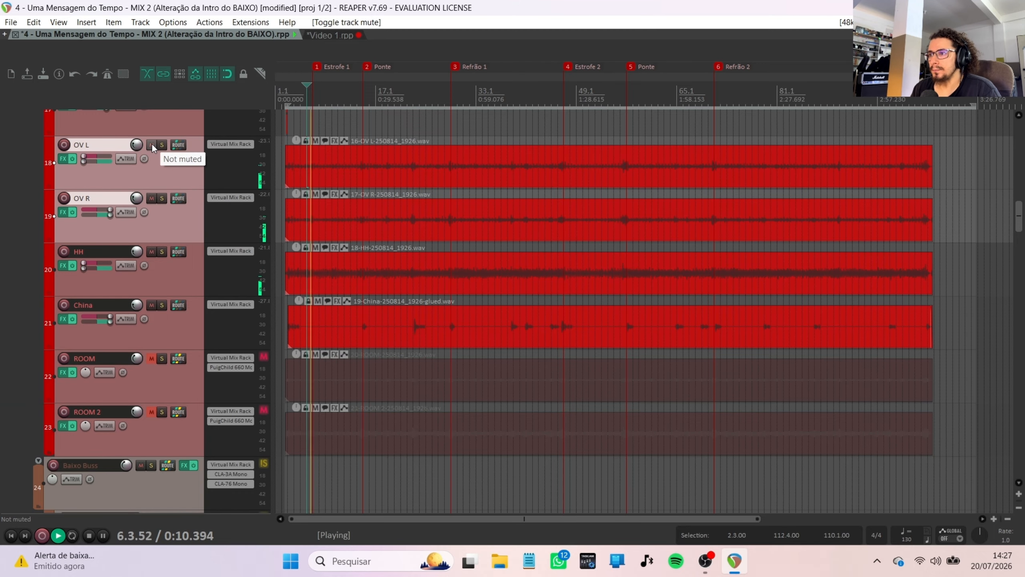
scroll(161, 209, "up", 1)
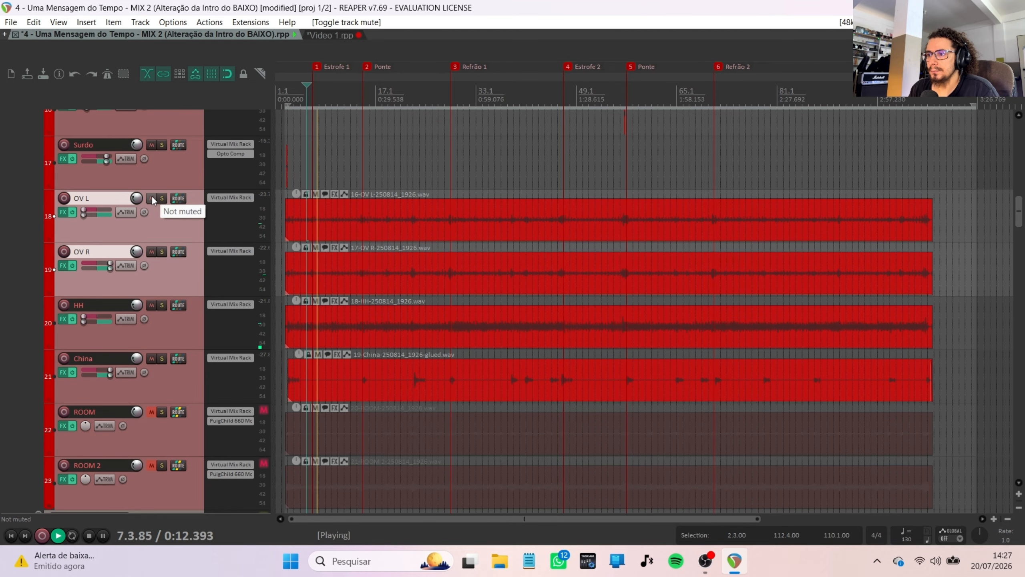
left_click(153, 198)
left_click(152, 198)
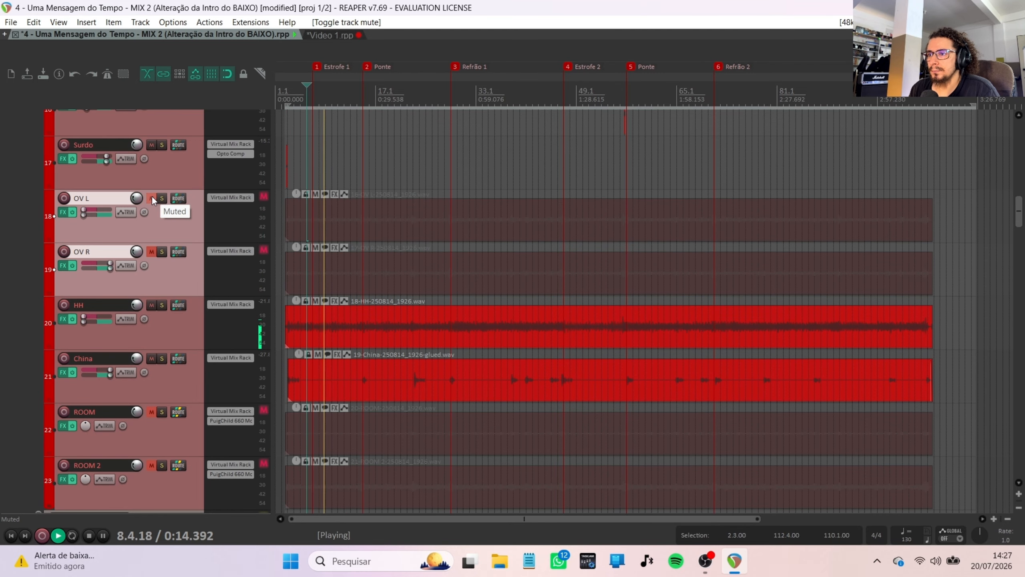
left_click(152, 198)
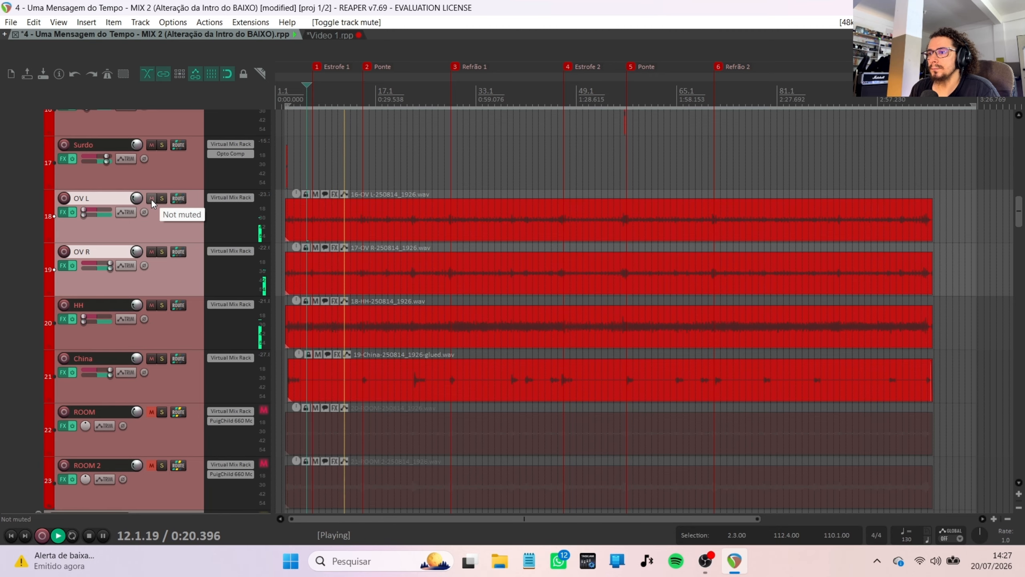
left_click(152, 198)
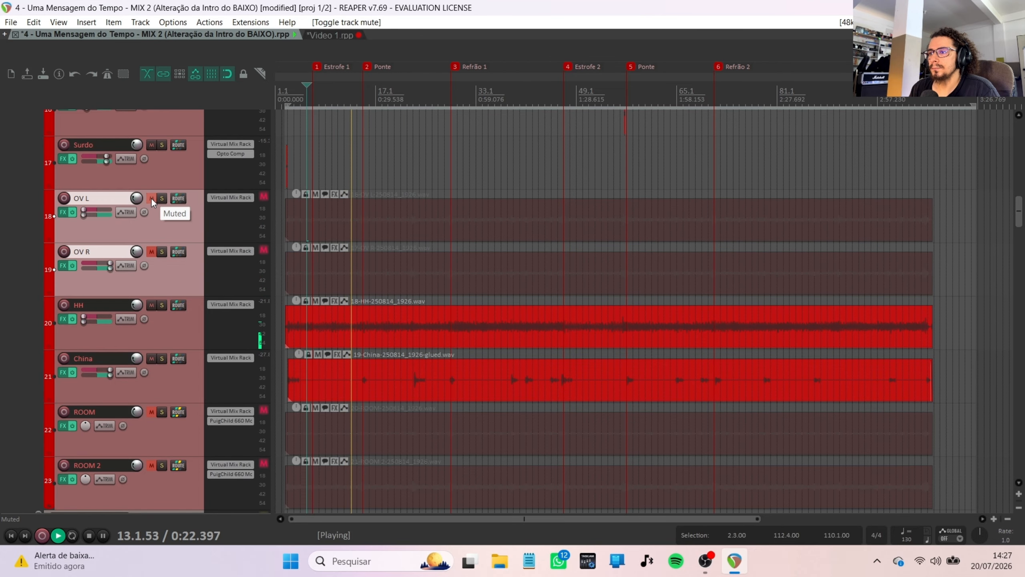
left_click(151, 197)
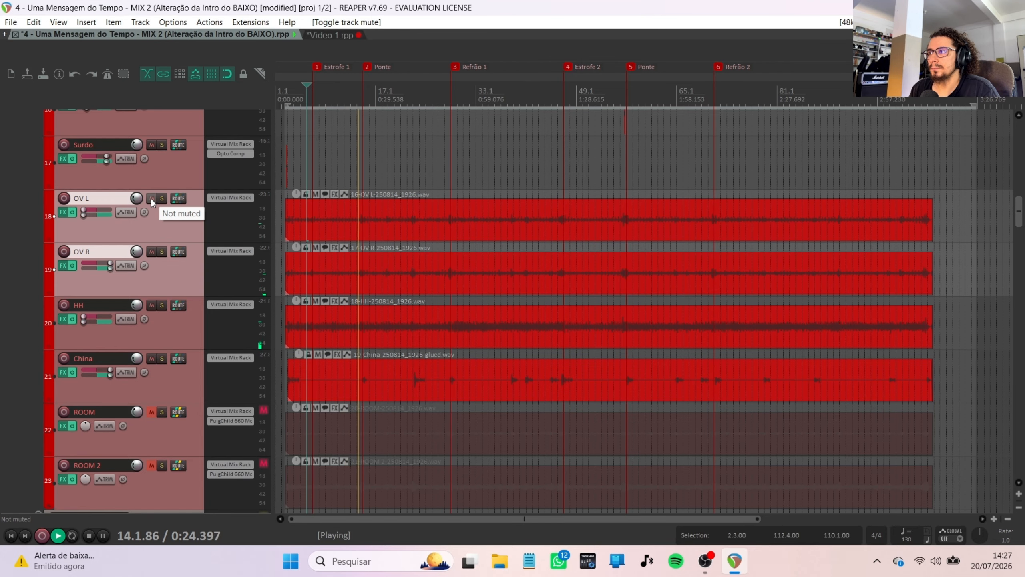
key("space")
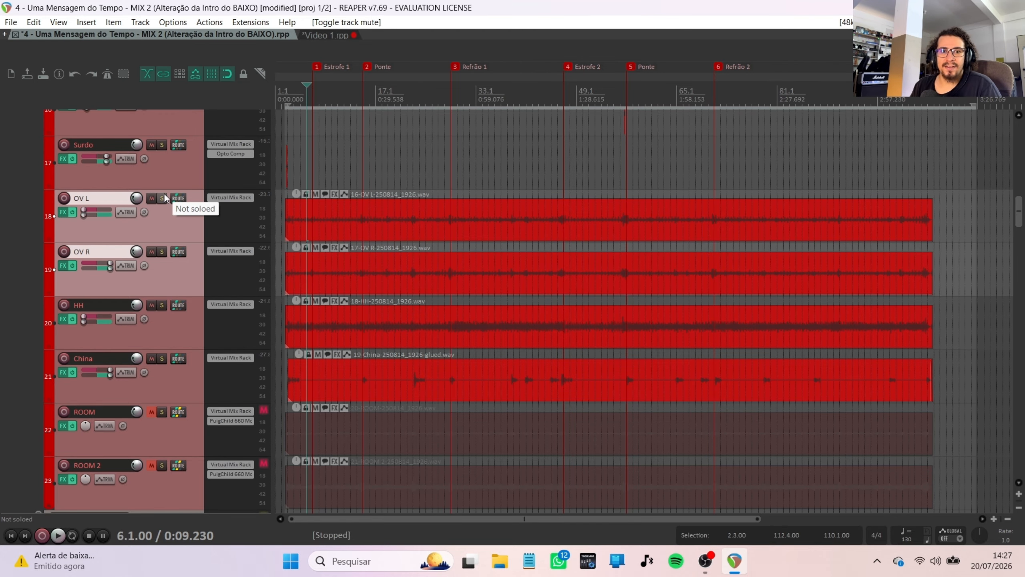
Step: Solo the OV L and OV R overhead tracks and play them from bar 6
left_click(162, 198)
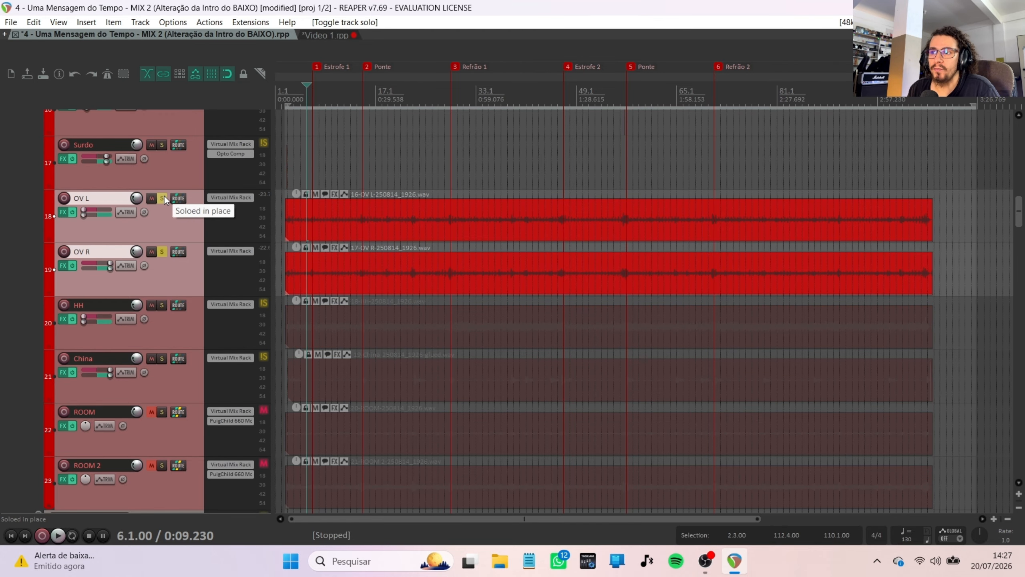
key("space")
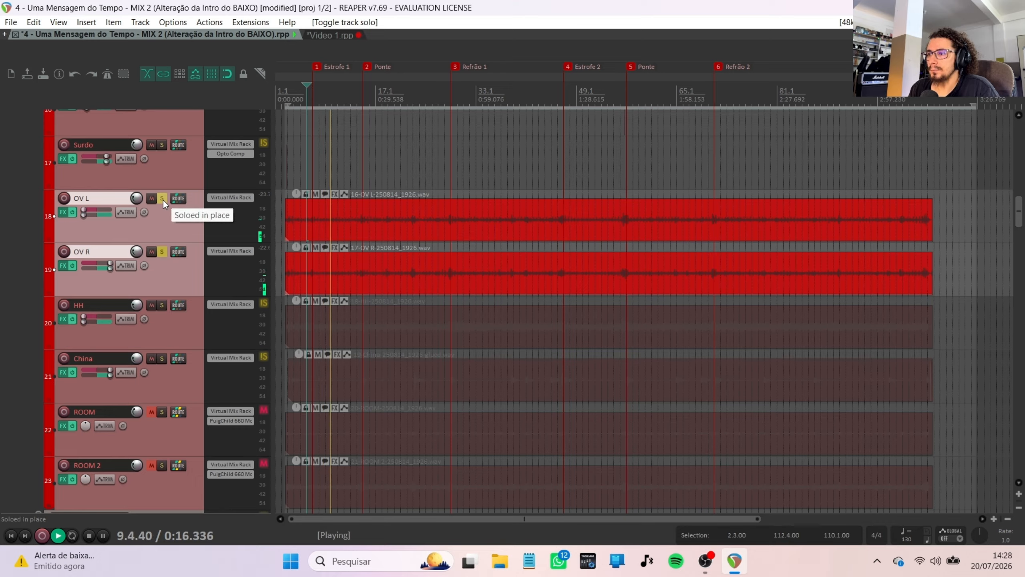
Step: Replay the soloed overheads briefly from bar 6, stop playback, and remove the solo from OV L and OV R
key("space")
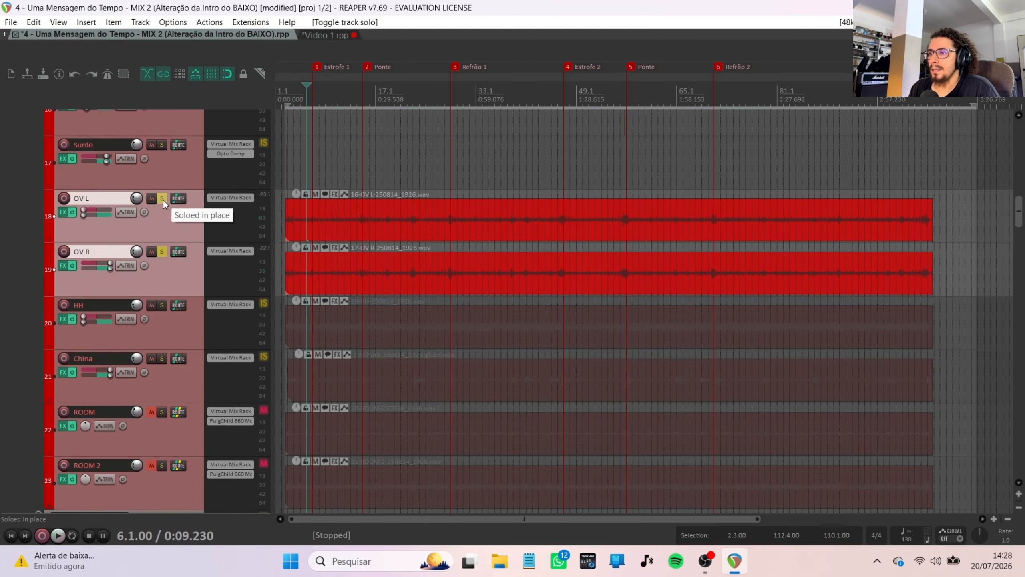
key("space")
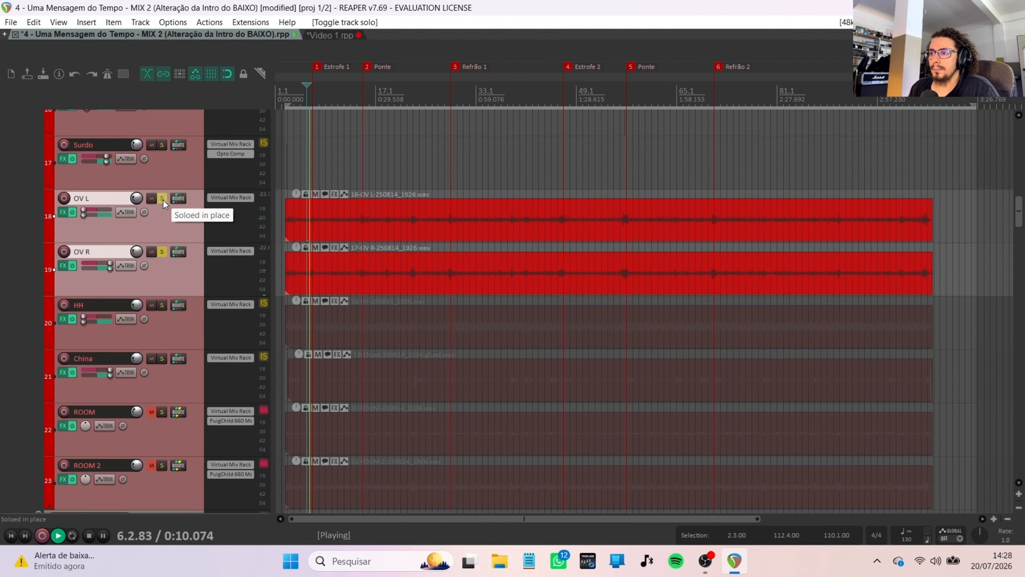
key("space")
left_click(162, 199)
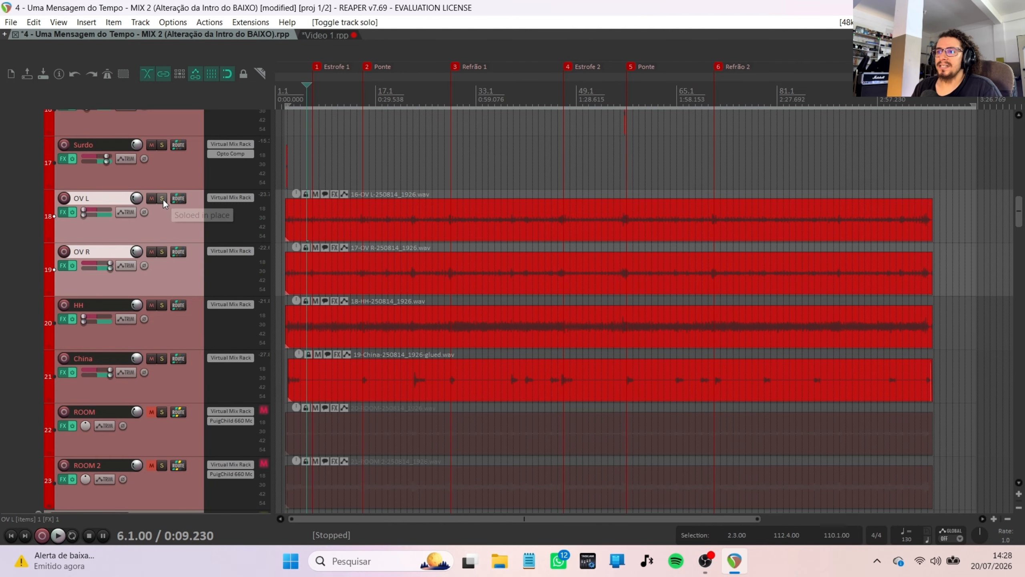
Step: Select the ROOM and ROOM 2 tracks together and unmute them
scroll(156, 213, "down", 2)
scroll(157, 213, "down", 3)
scroll(151, 265, "up", 1)
left_click(164, 269)
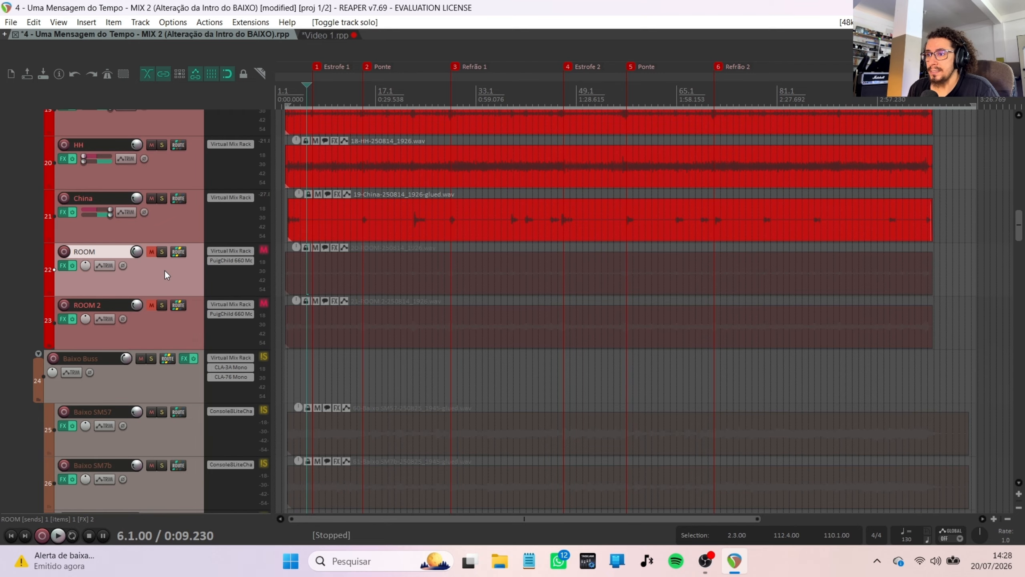
left_click(138, 329, "ctrl")
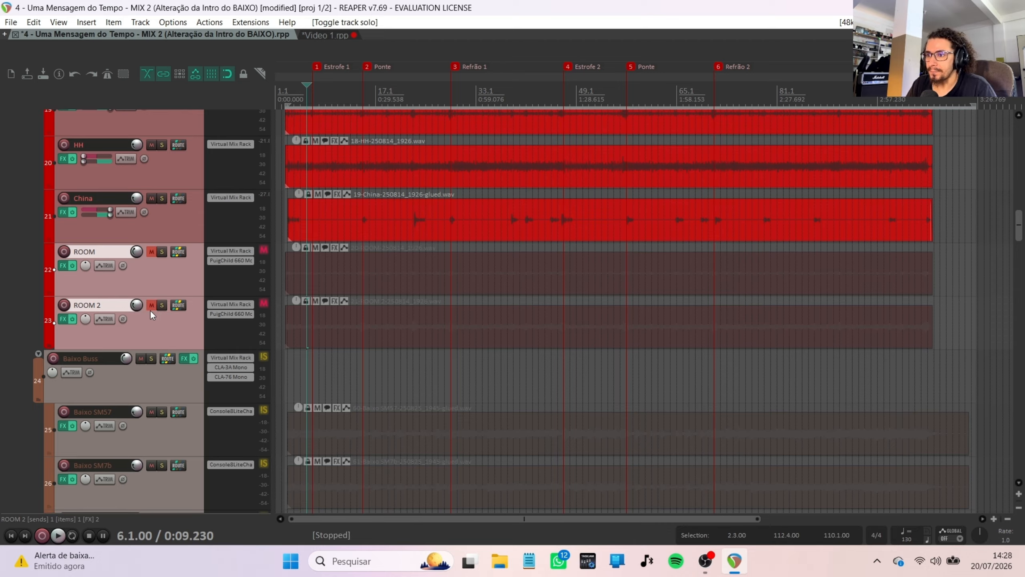
scroll(156, 324, "up", 2)
scroll(156, 331, "down", 1)
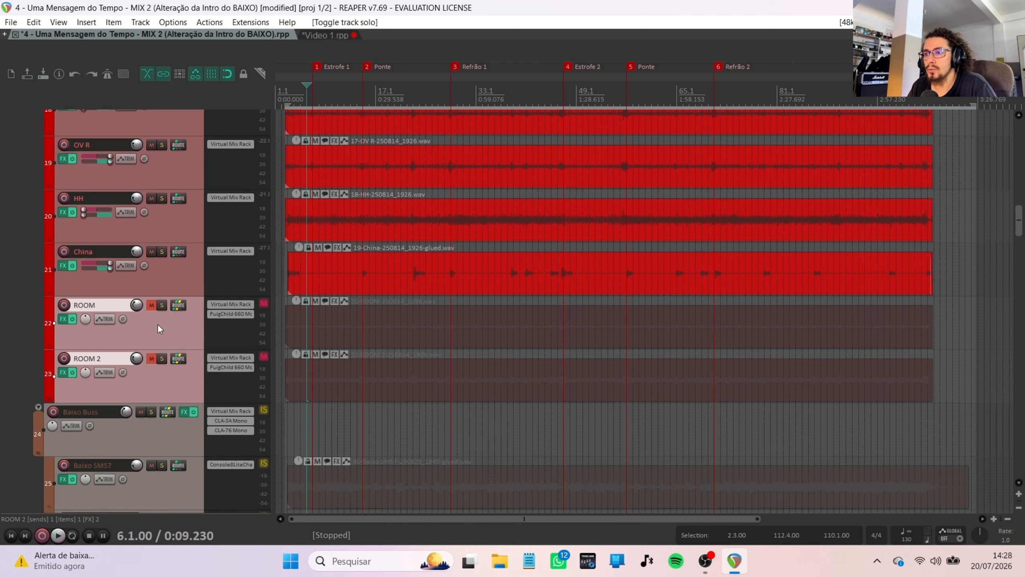
left_click(153, 305)
scroll(157, 344, "up", 1)
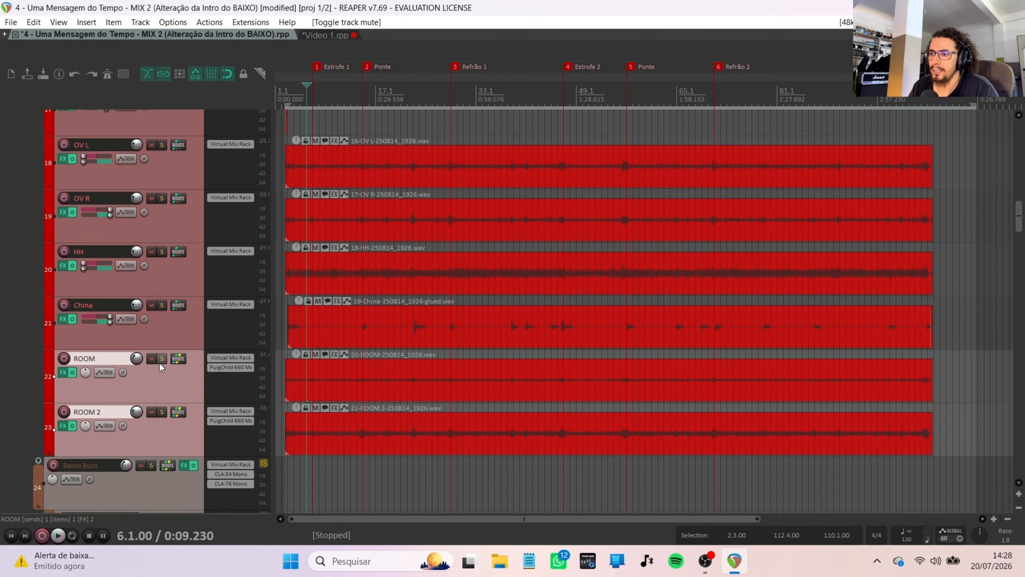
Step: Play the drums from bar 6, audition ROOM and ROOM 2 soloed together, and end with both unsoloed and playback stopped
key("space")
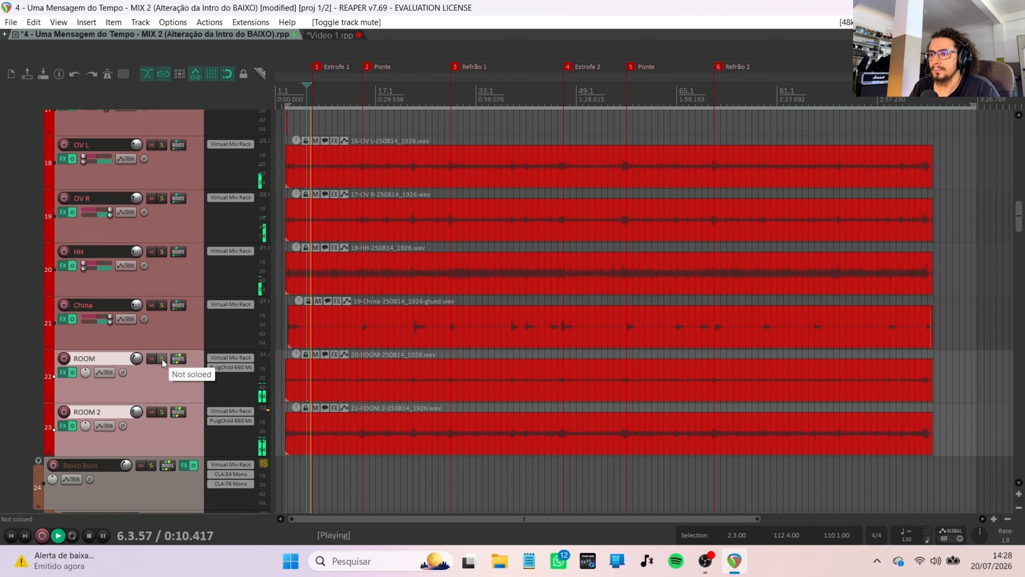
left_click(162, 359)
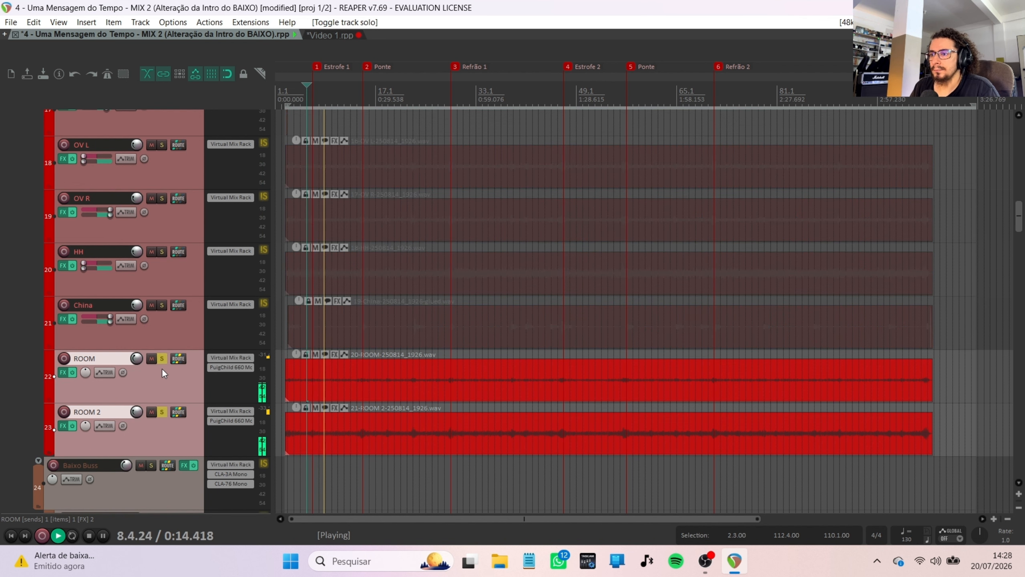
left_click(162, 369)
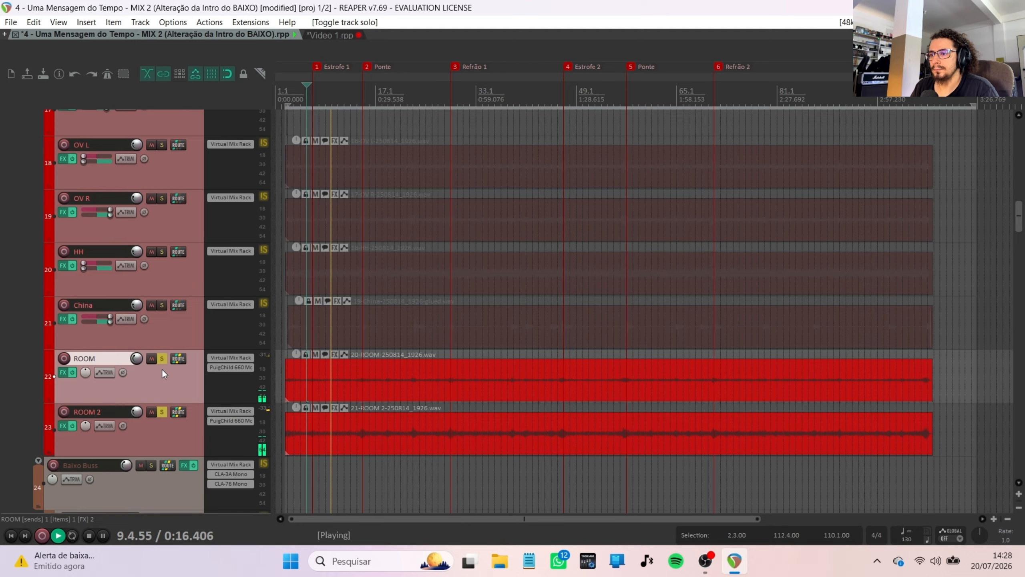
left_click(178, 443, "ctrl")
left_click(162, 412)
key("space")
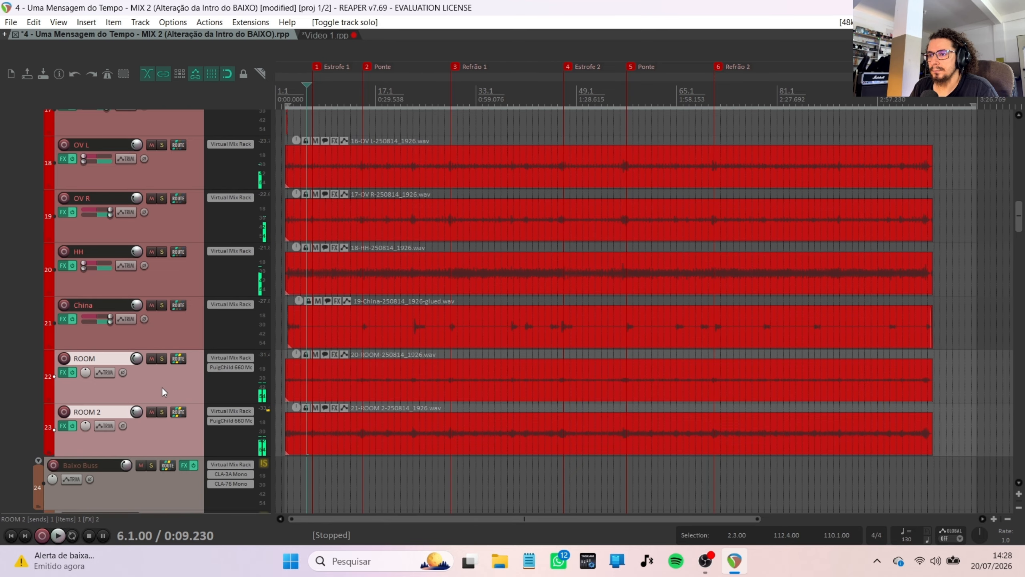
Step: Compare ROOM and ROOM 2 by soloing each exclusively from bar 6, finish with both soloed together, and stop playback
left_click(163, 368)
left_click(163, 359)
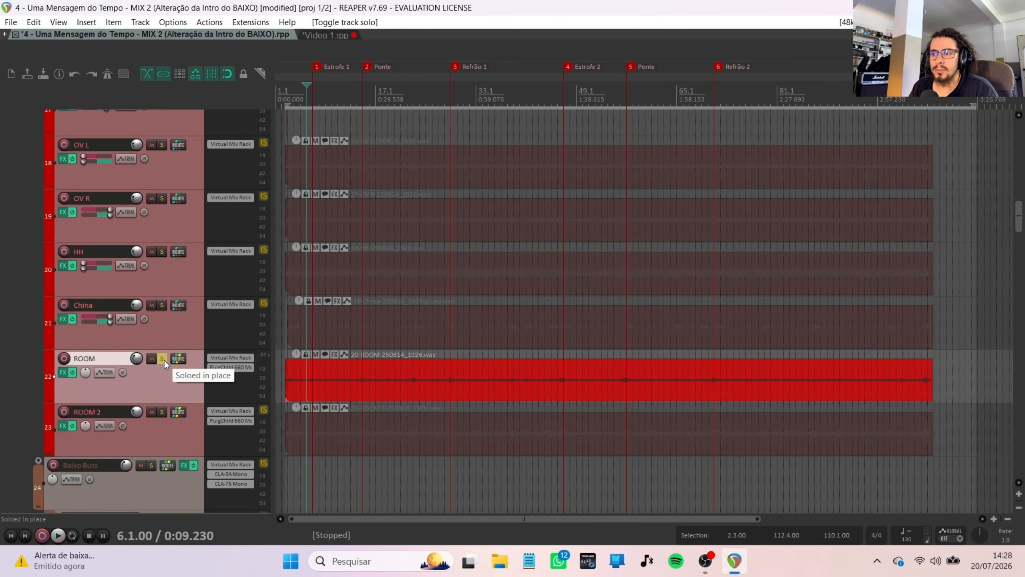
key("space")
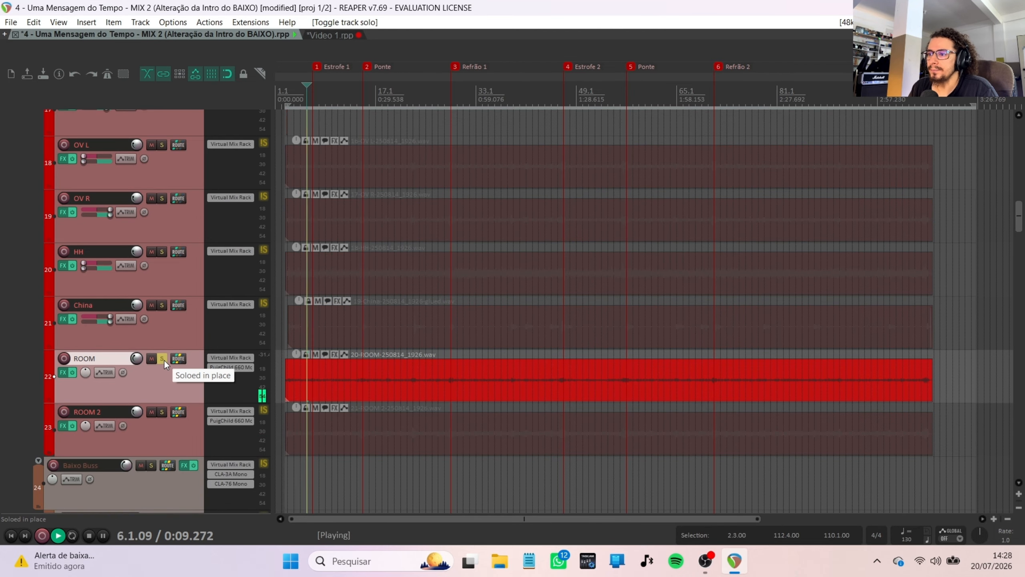
left_click(162, 412, "ctrl")
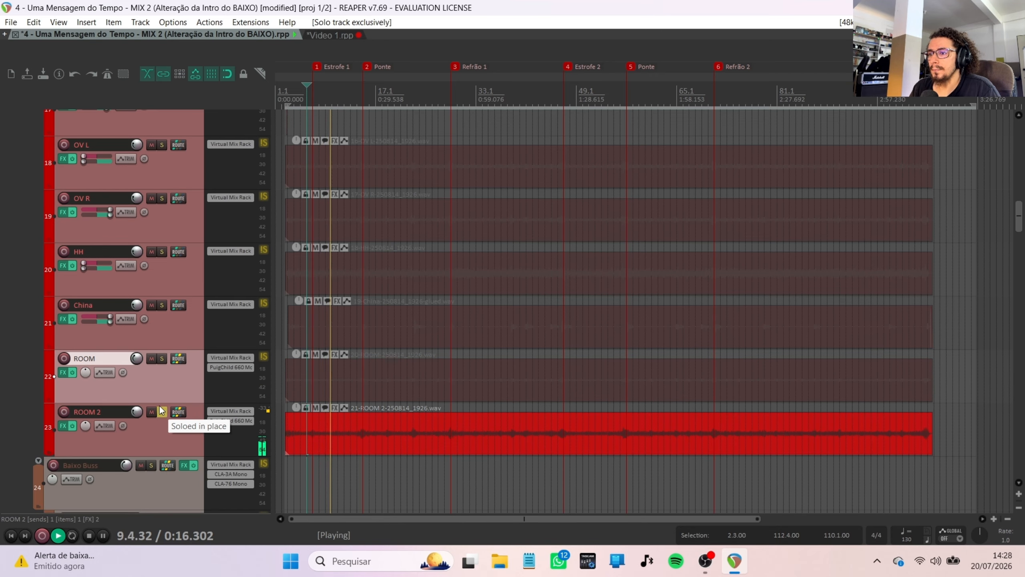
left_click(162, 359, "ctrl")
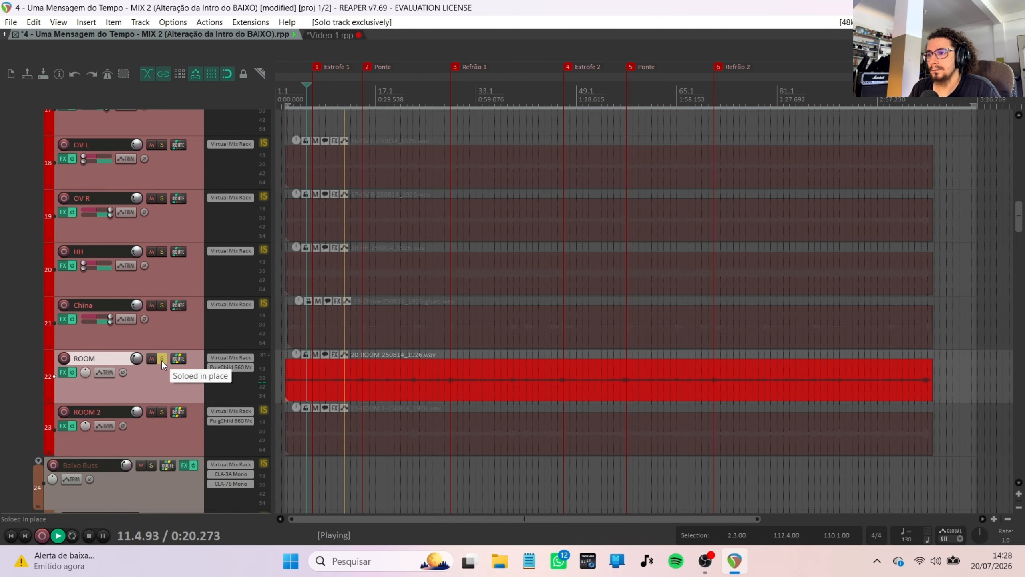
left_click(162, 413)
key("space")
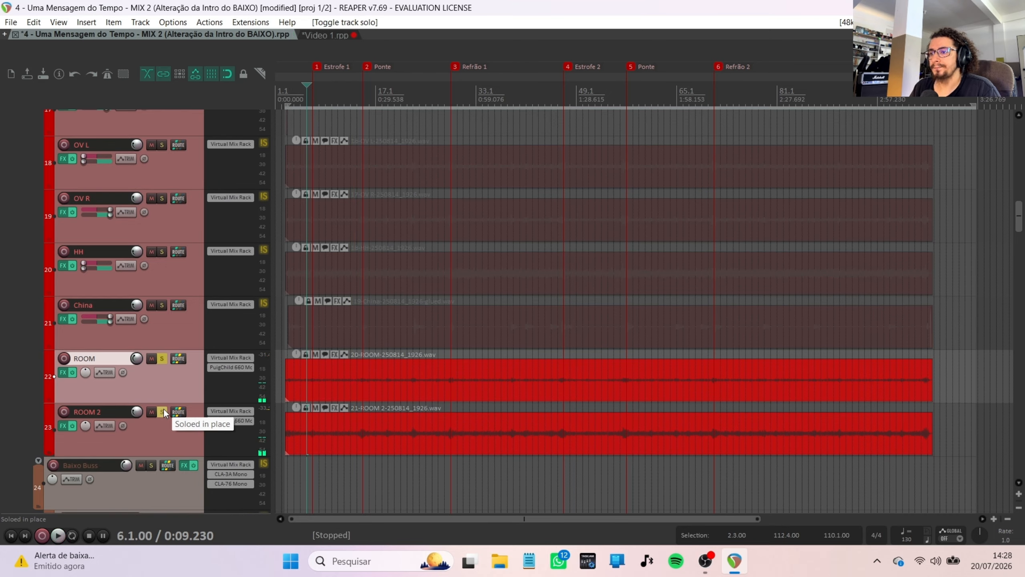
Step: Clear the solo from both ROOM and ROOM 2
left_click(133, 440)
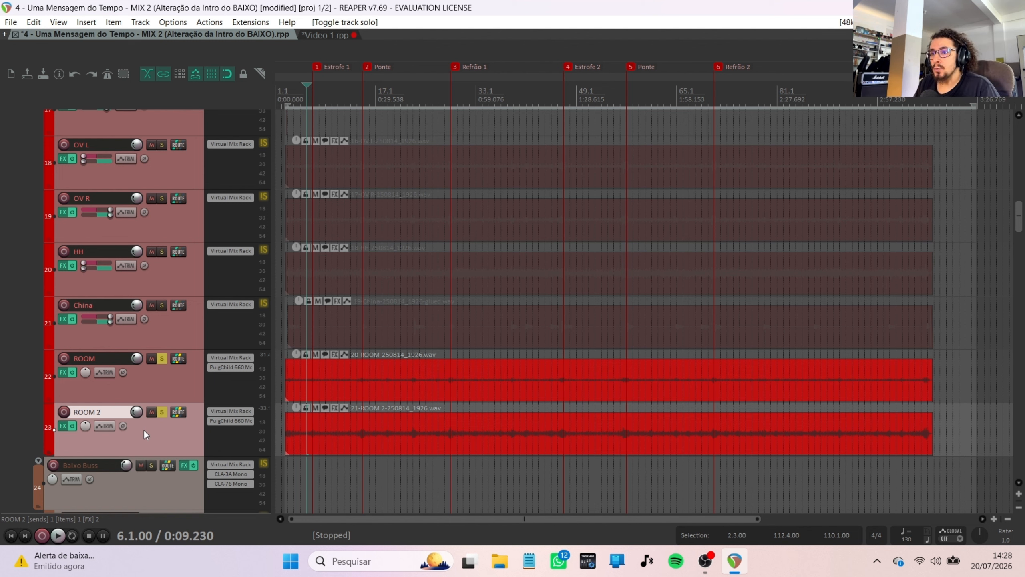
left_click(154, 380)
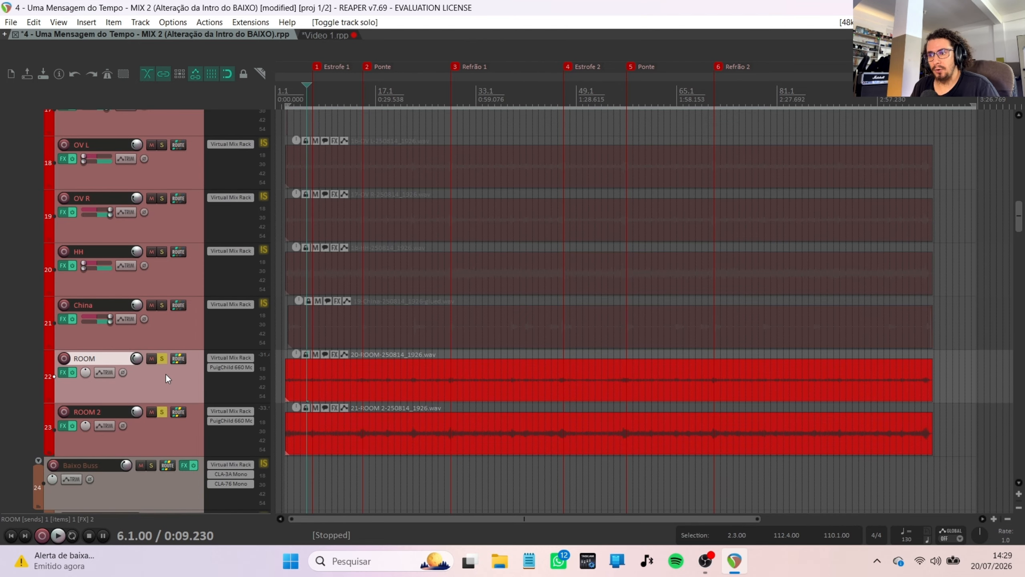
left_click(161, 358)
Step: Solo the CX Buss track, listen to it from bar 6, and stop playback
scroll(157, 390, "up", 4)
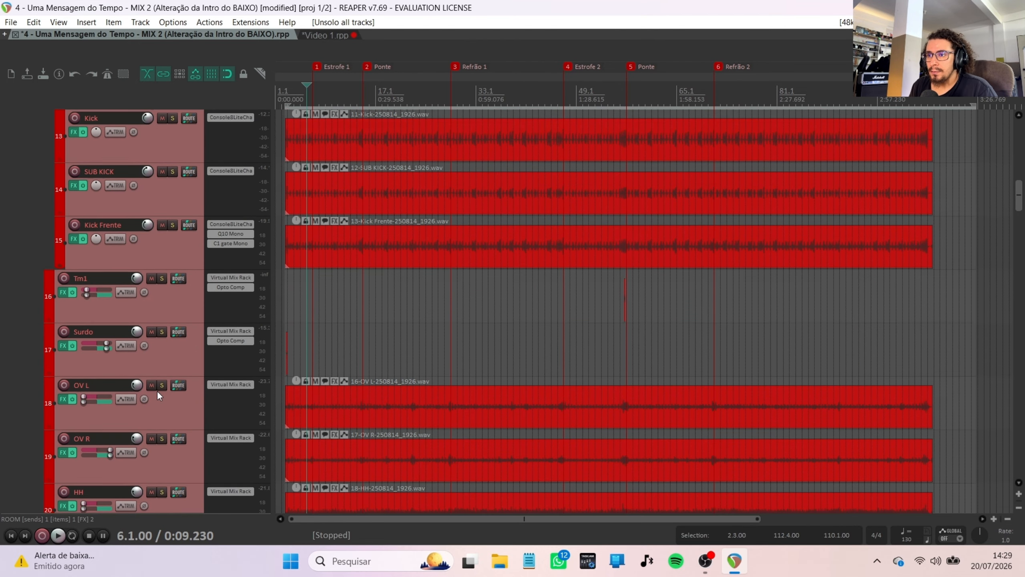
scroll(157, 390, "up", 5)
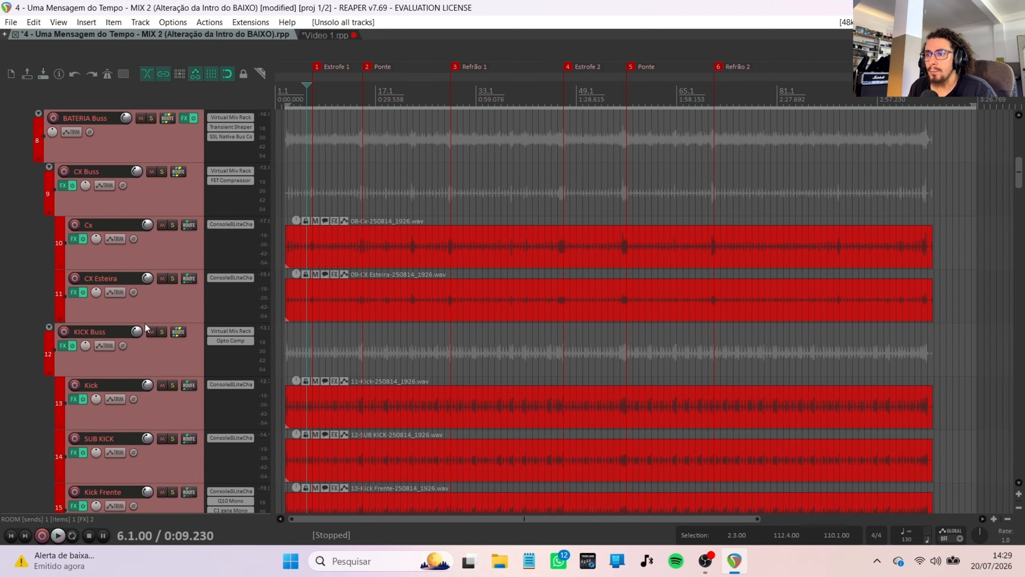
left_click(128, 190)
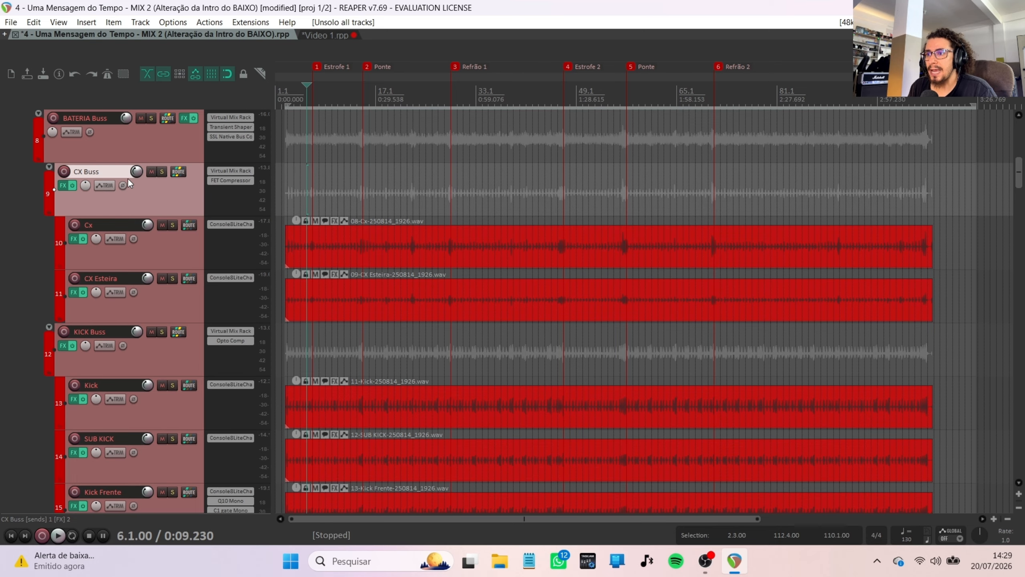
left_click(162, 172)
key("space")
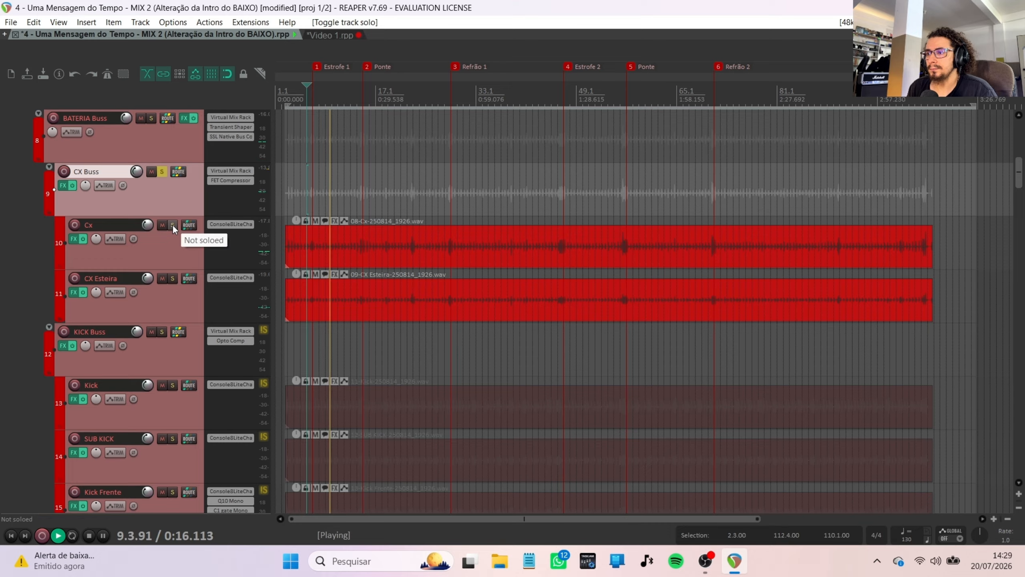
key("space")
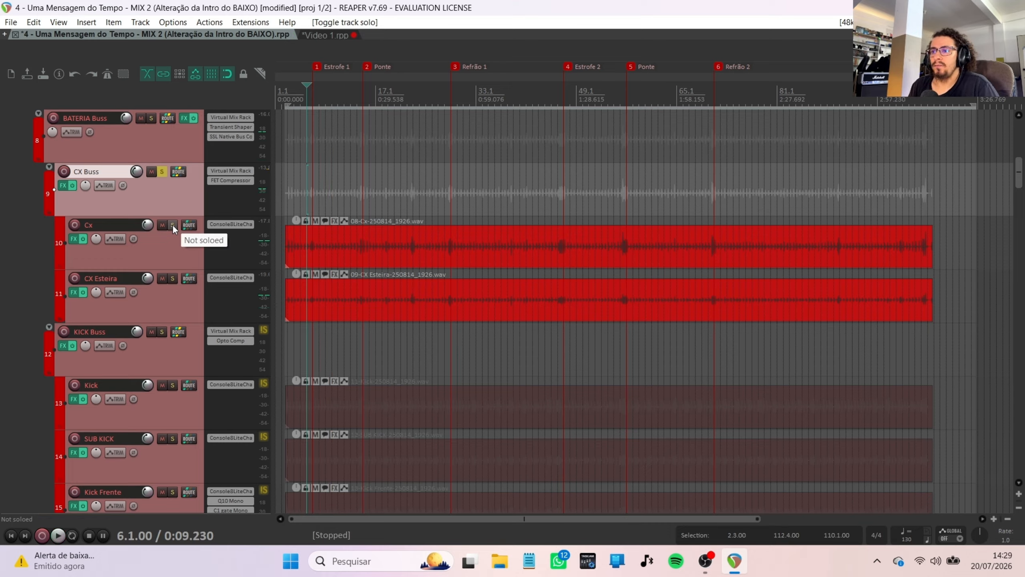
Step: Listen from bar 6 to the Cx track soloed exclusively and to CX Esteira soloed exclusively
left_click(172, 225, "ctrl")
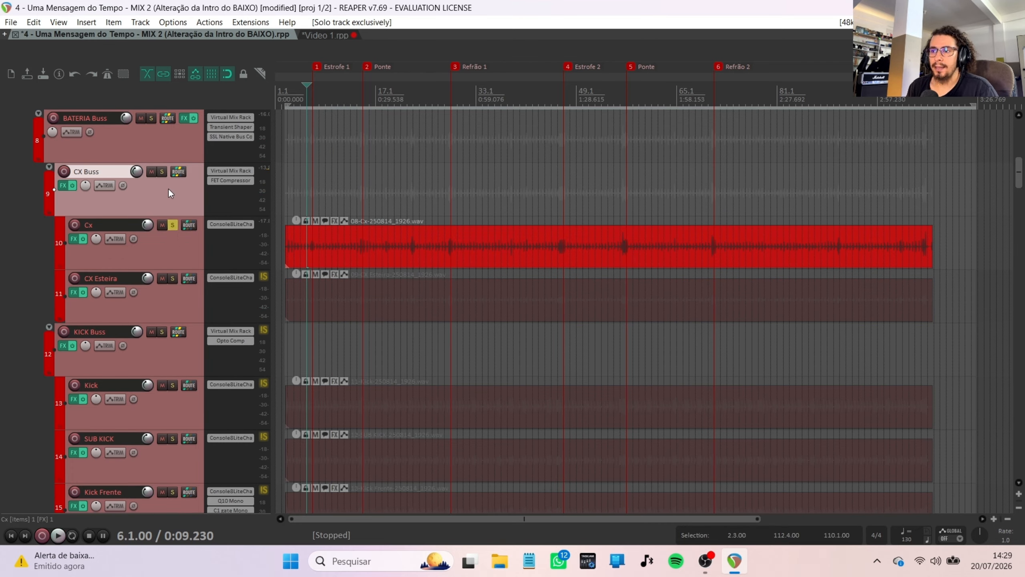
key("space")
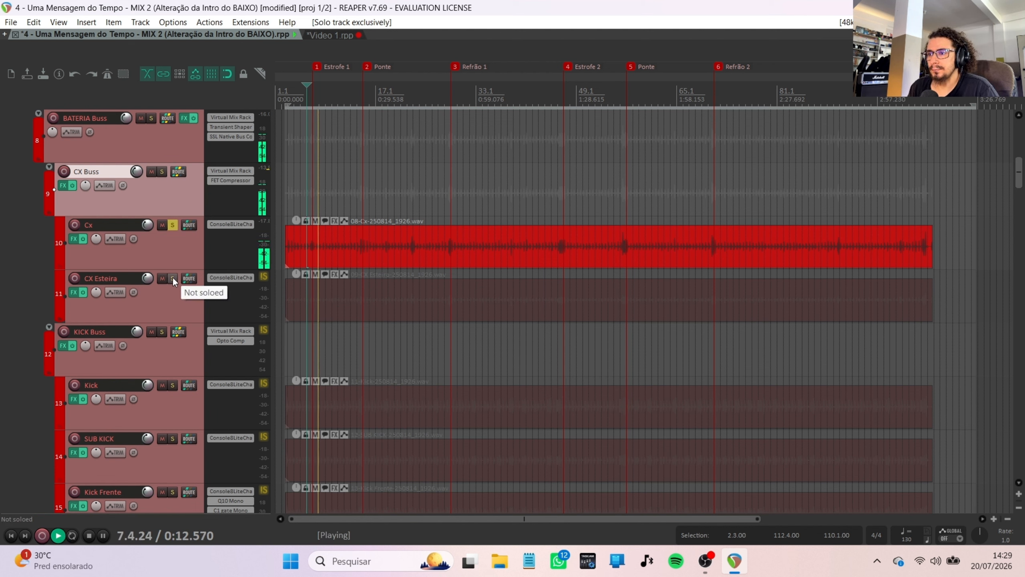
key("space")
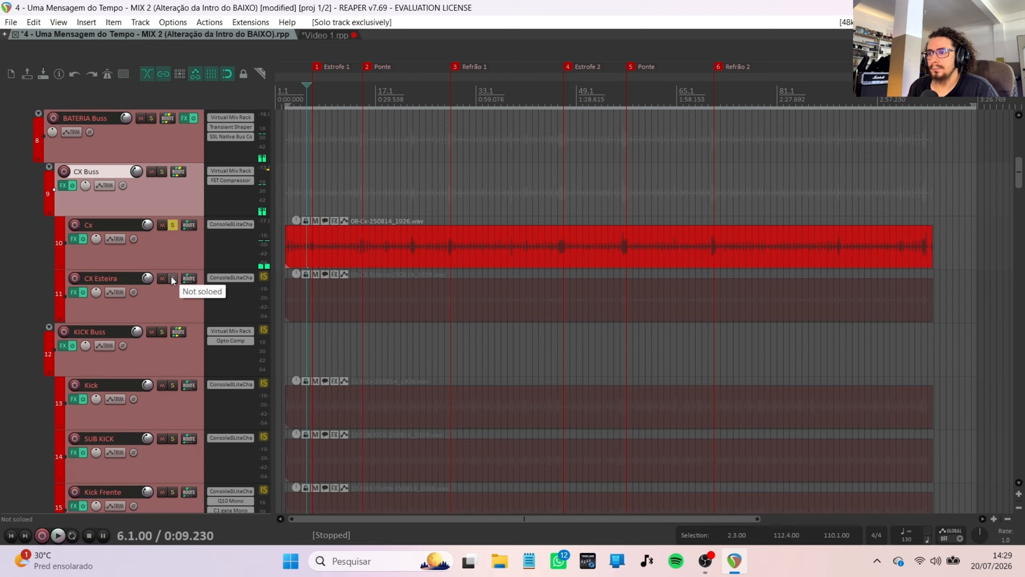
left_click(173, 278)
key("space")
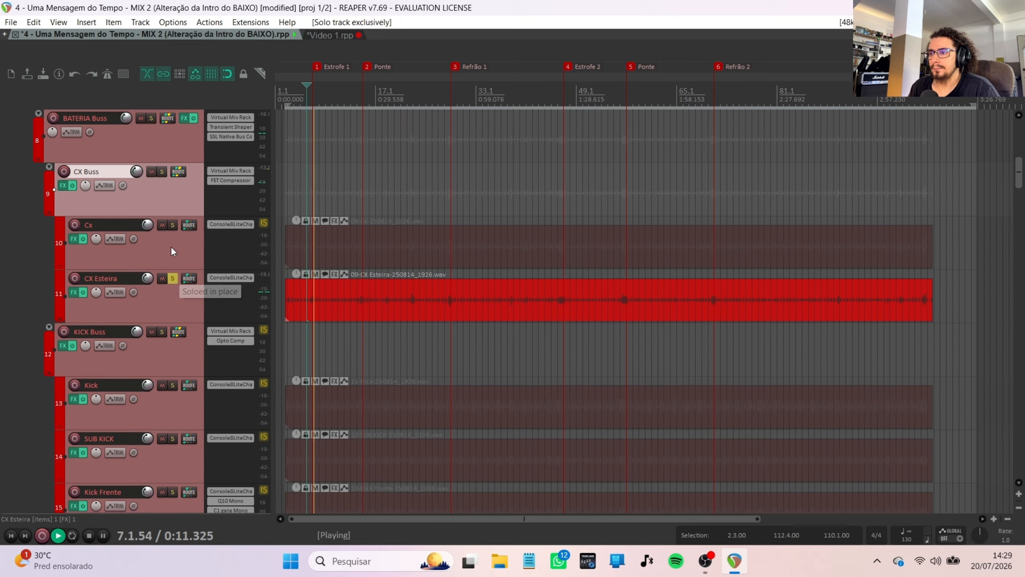
Step: During playback, alternate the exclusive solo between CX Buss and Cx, leaving CX Buss soloed
left_click(172, 226)
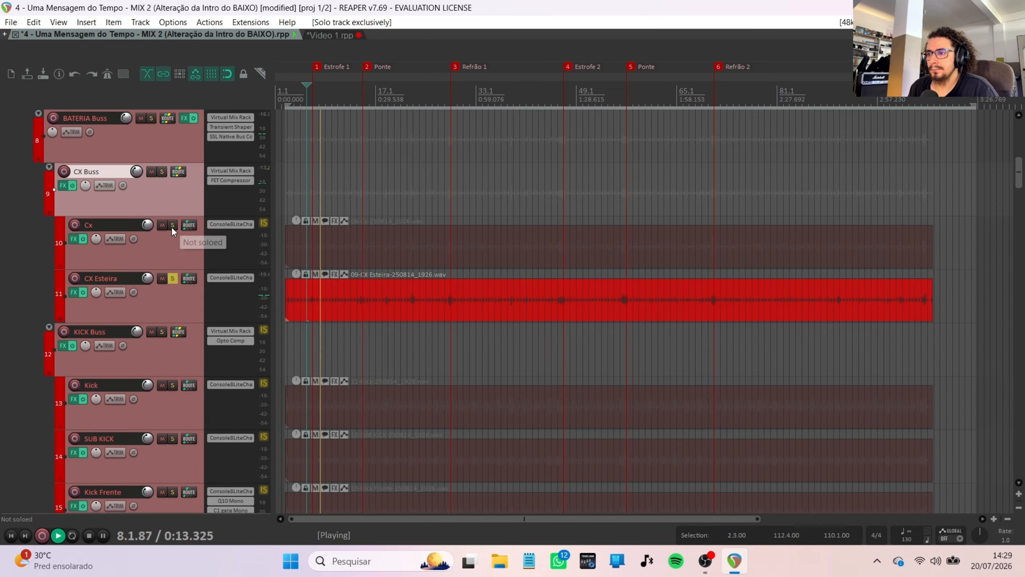
left_click(161, 172)
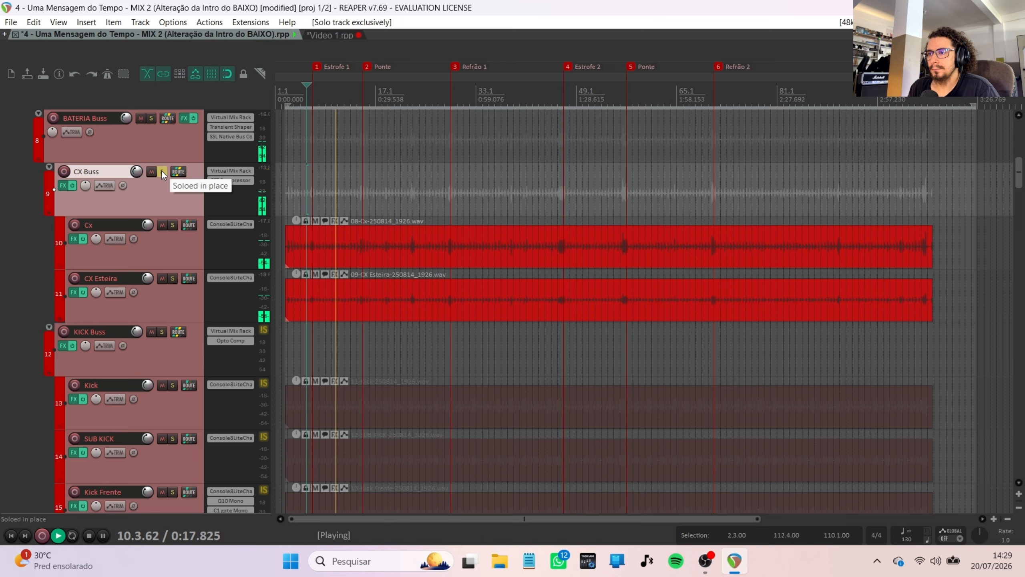
left_click(170, 227)
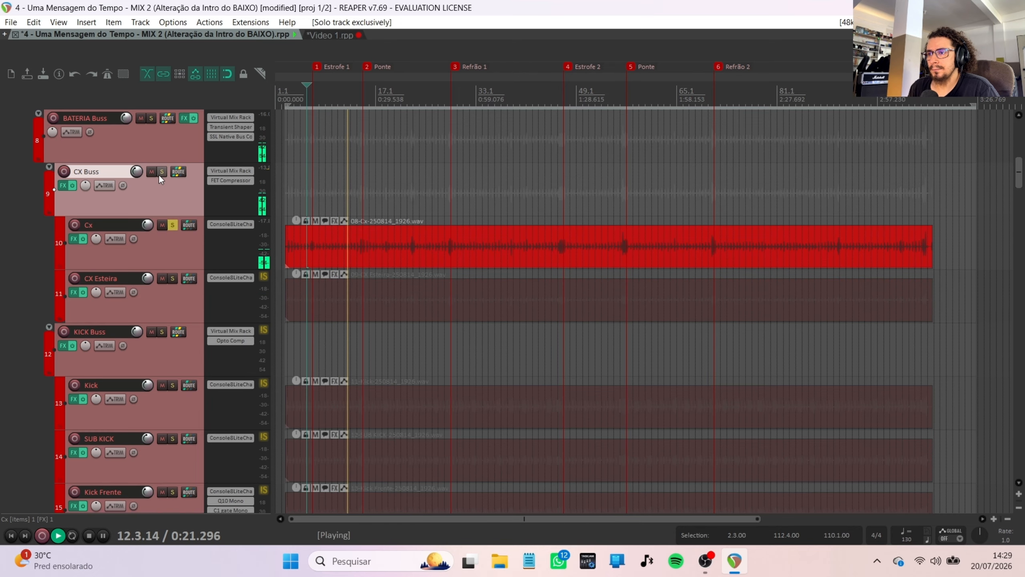
left_click(162, 172)
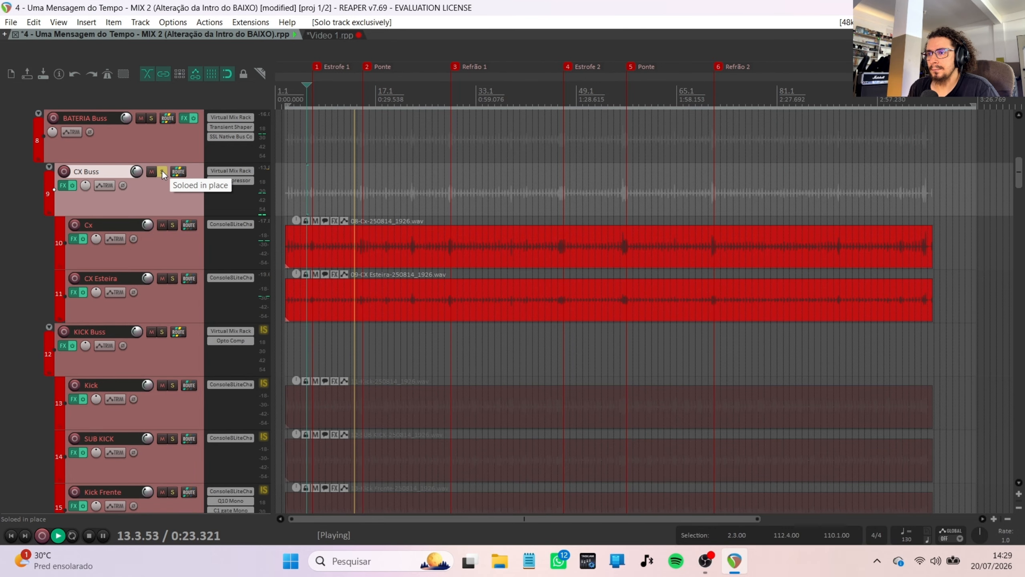
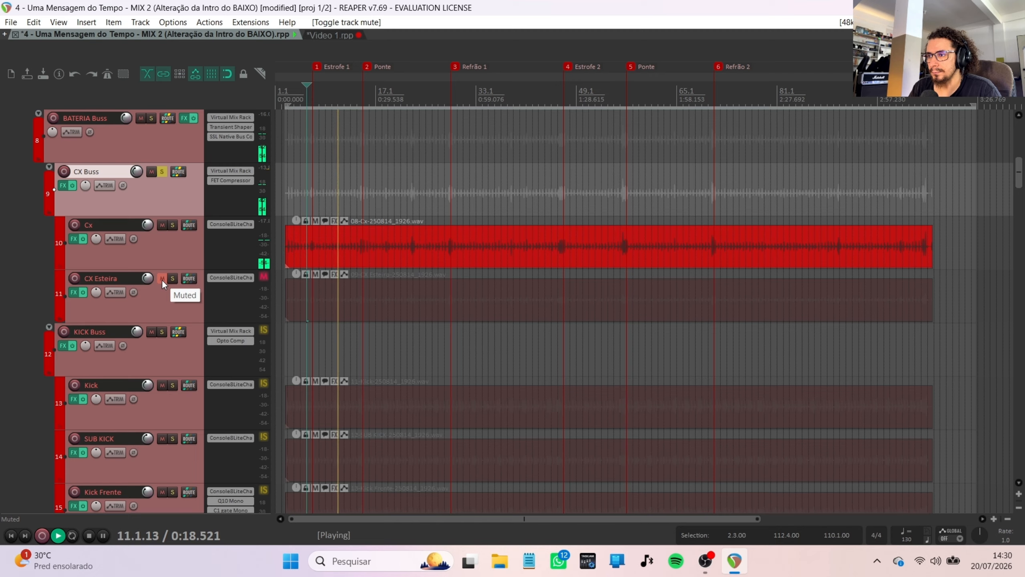
Step: With CX Buss soloed, unmute CX Esteira and compare the sound with Cx muted and unmuted, leaving both tracks unmuted
left_click(161, 278)
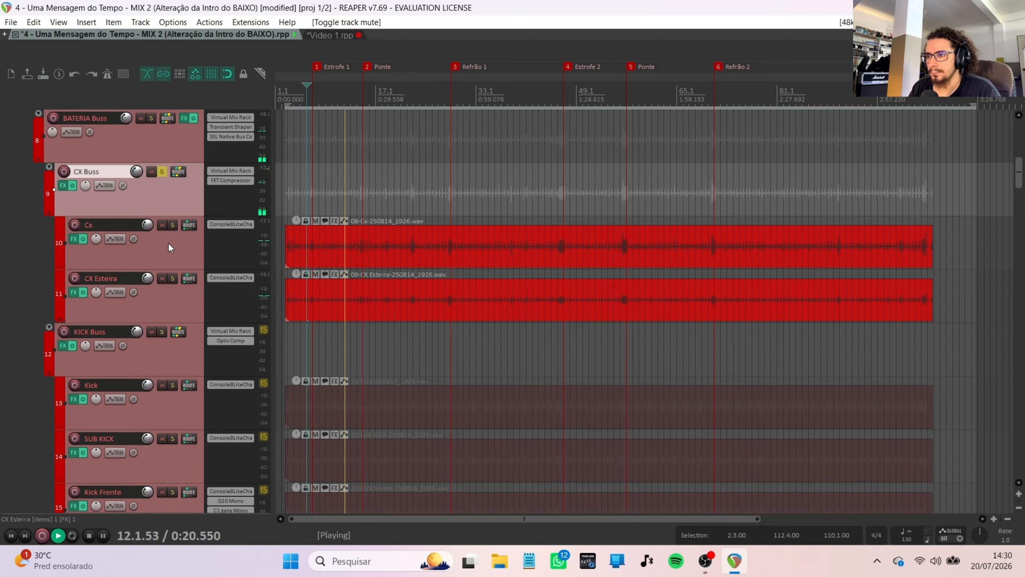
left_click(161, 225)
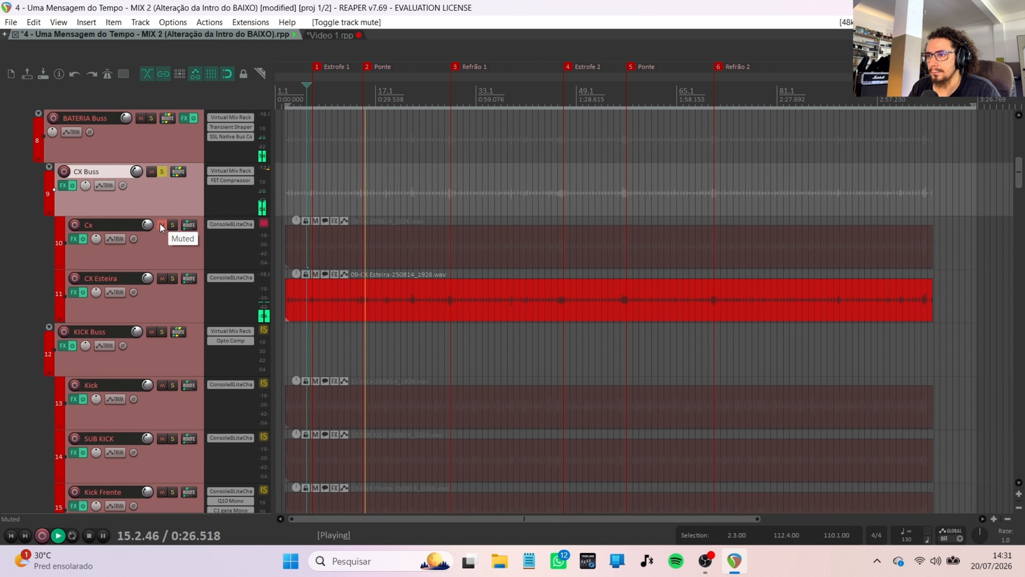
left_click(161, 224)
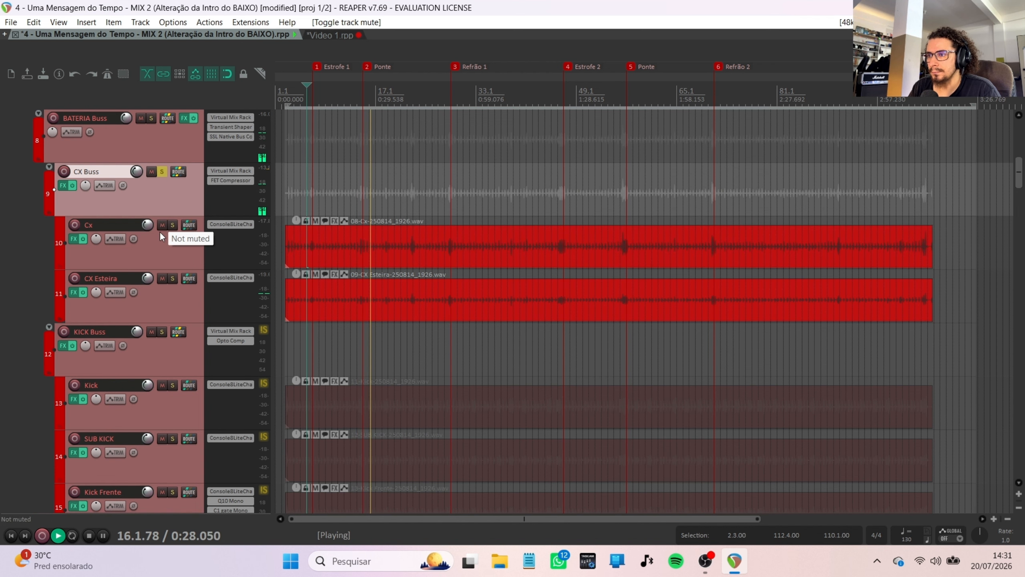
Step: Compare CX Buss with CX Esteira muted and unmuted, leaving it unmuted, then stop playback and remove the CX Buss solo
left_click(163, 278)
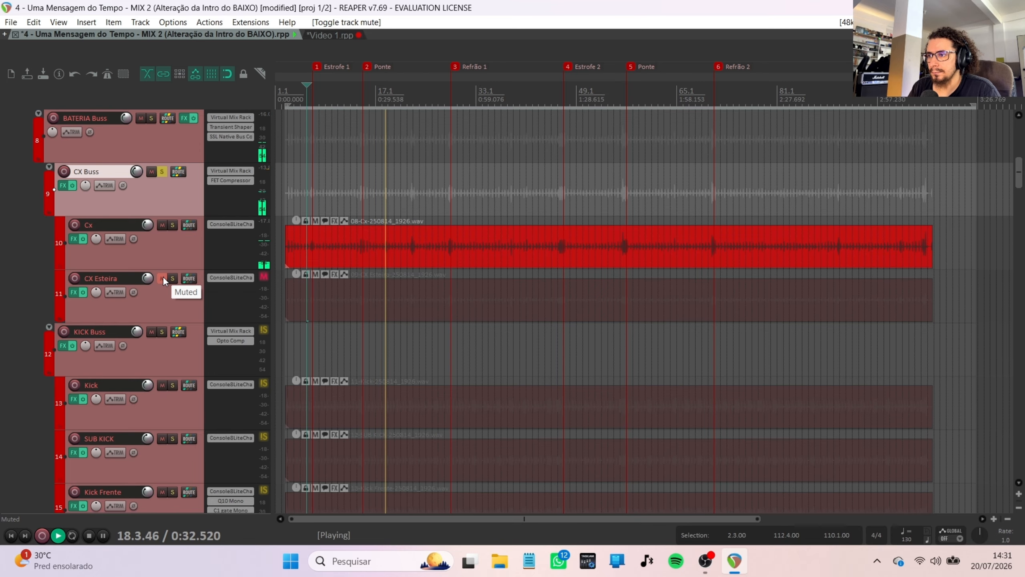
left_click(162, 278)
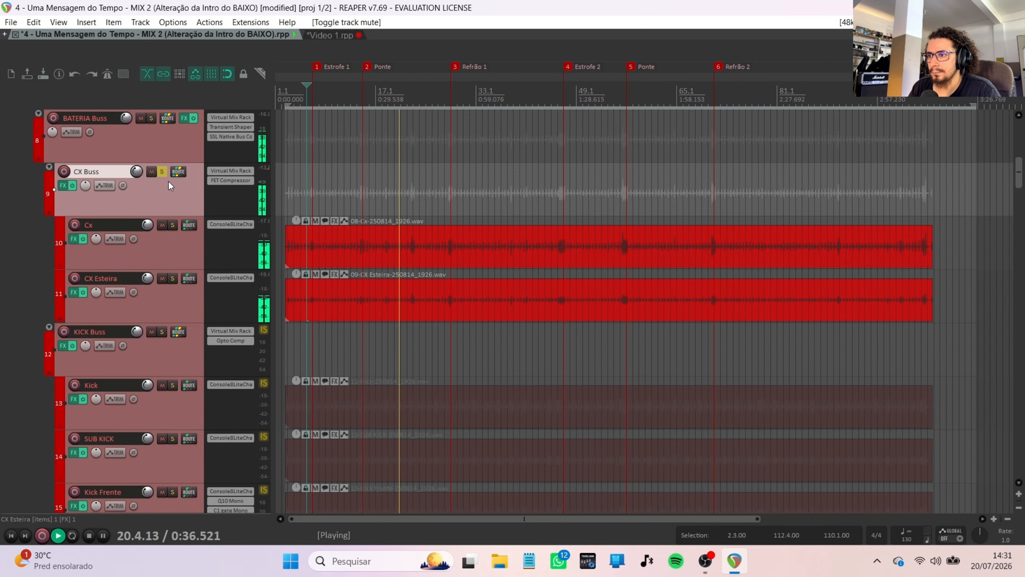
key("space")
left_click(162, 172)
Step: Solo the KICK Buss track, listen to it from bar 6, and stop playback
scroll(161, 171, "down", 1)
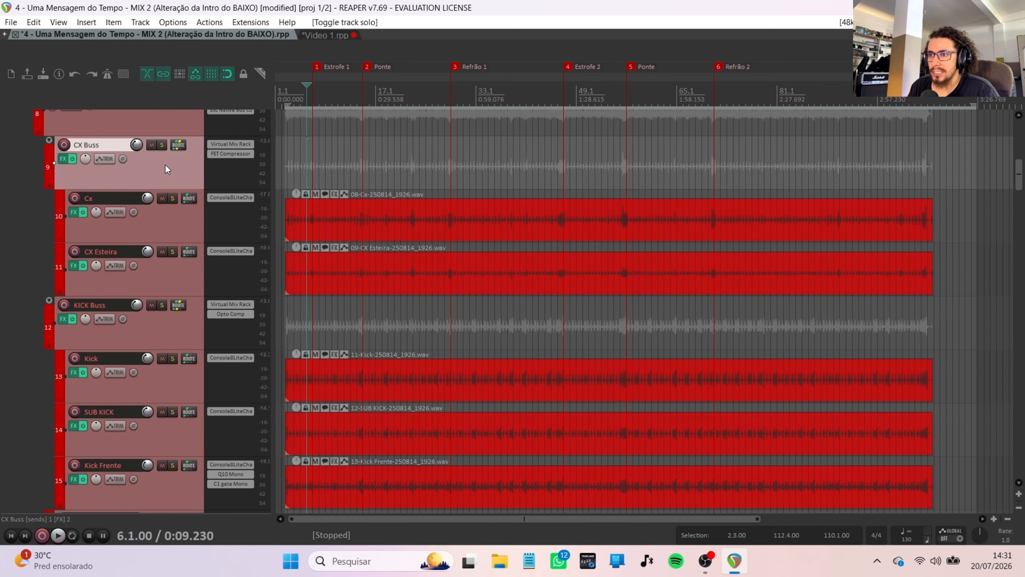
scroll(165, 164, "down", 1)
scroll(158, 278, "down", 3)
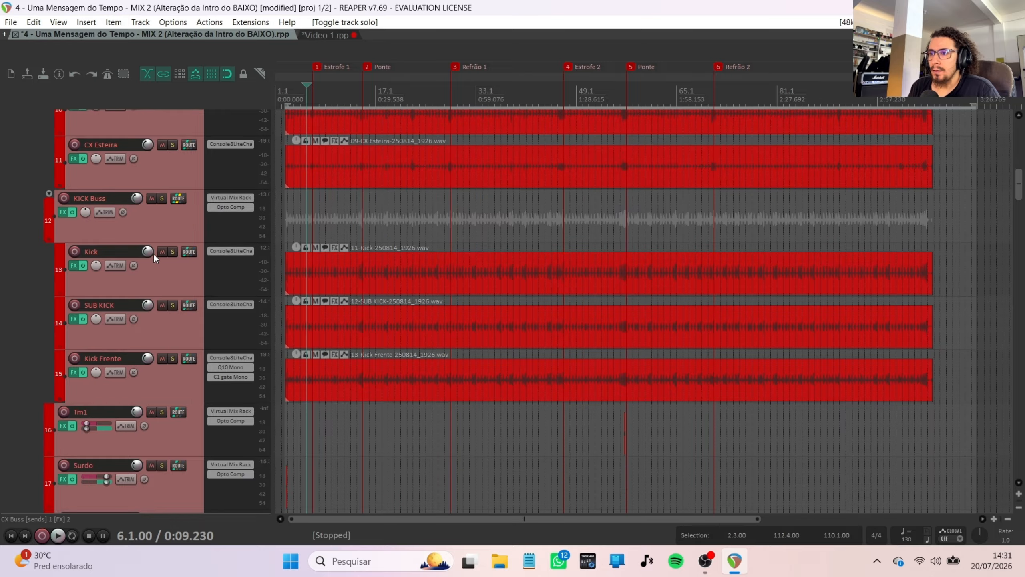
left_click(156, 220)
left_click(162, 198)
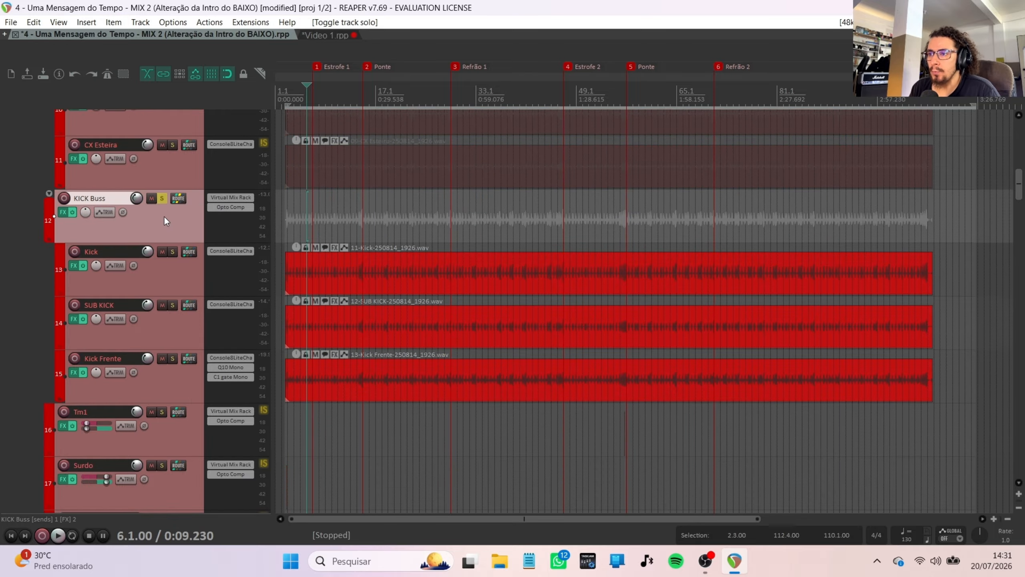
scroll(163, 214, "down", 1)
key("space")
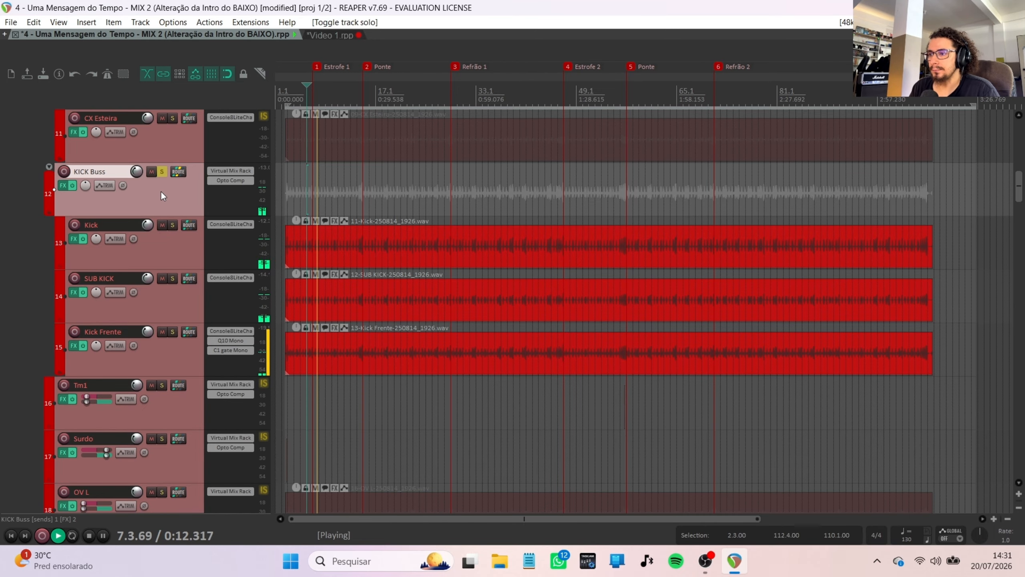
scroll(160, 190, "down", 1)
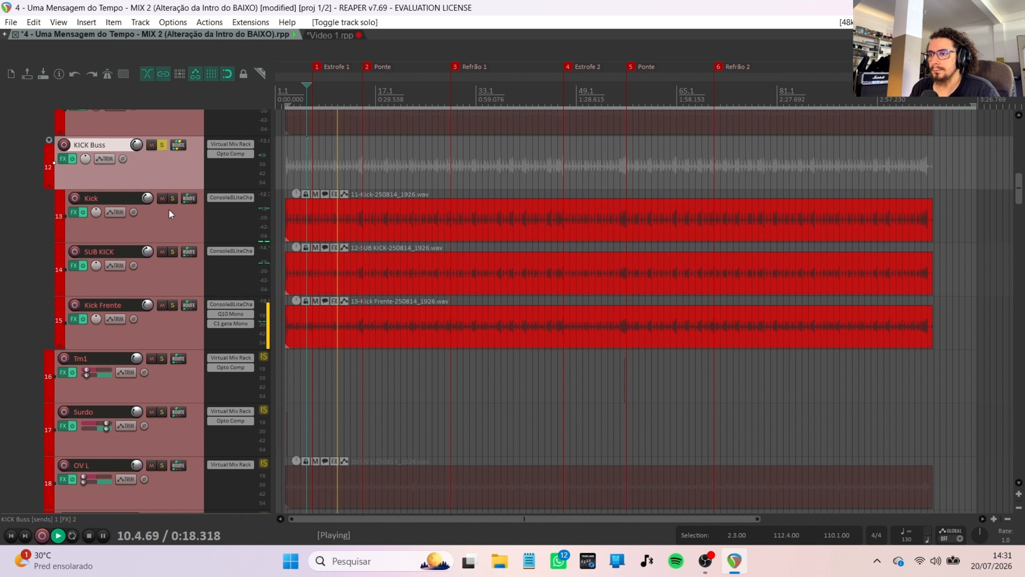
key("space")
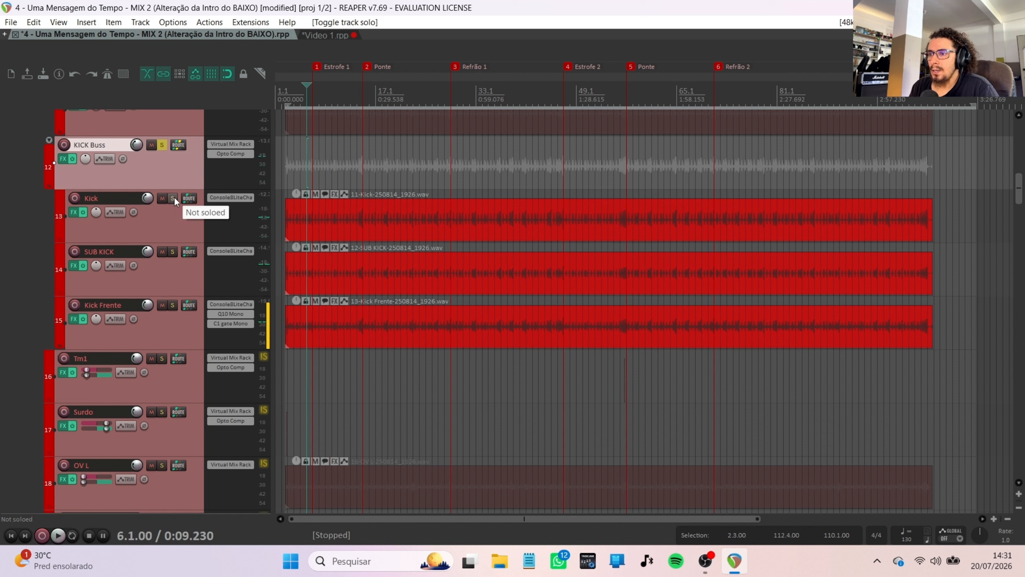
Step: Select the Kick, SUB KICK and Kick Frente tracks one after another to present the kick microphones
left_click(142, 230)
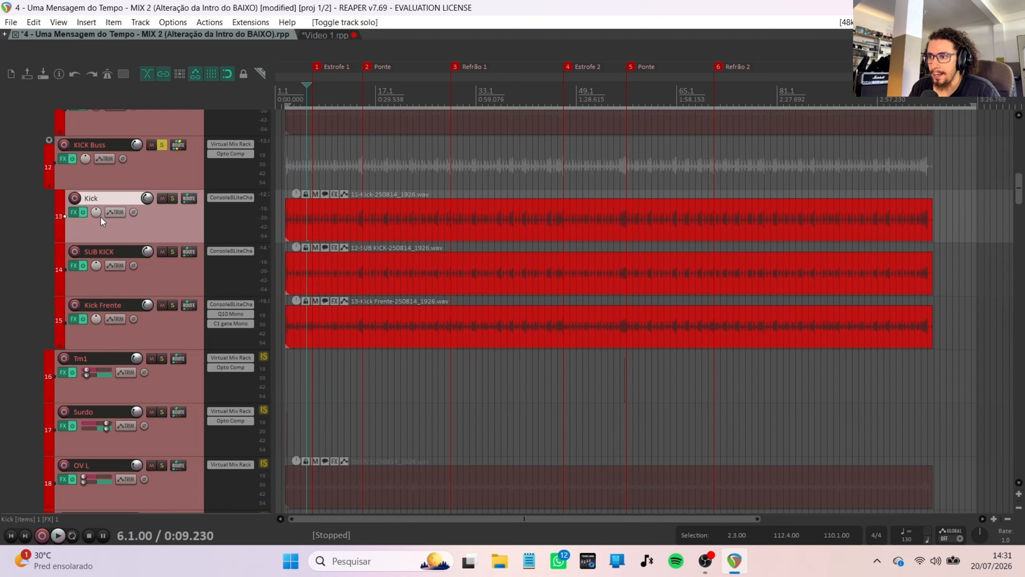
left_click(159, 277)
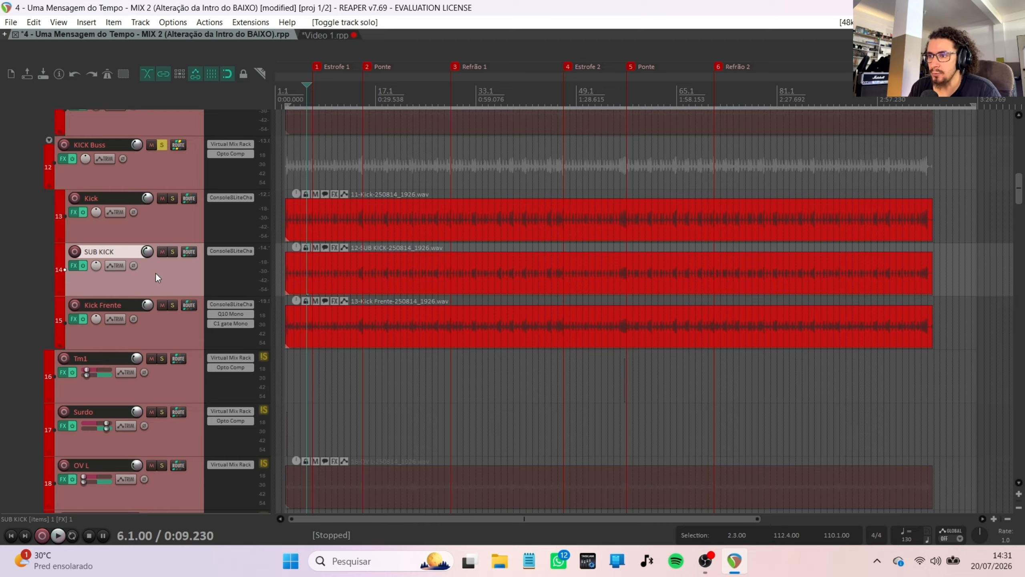
left_click(159, 332)
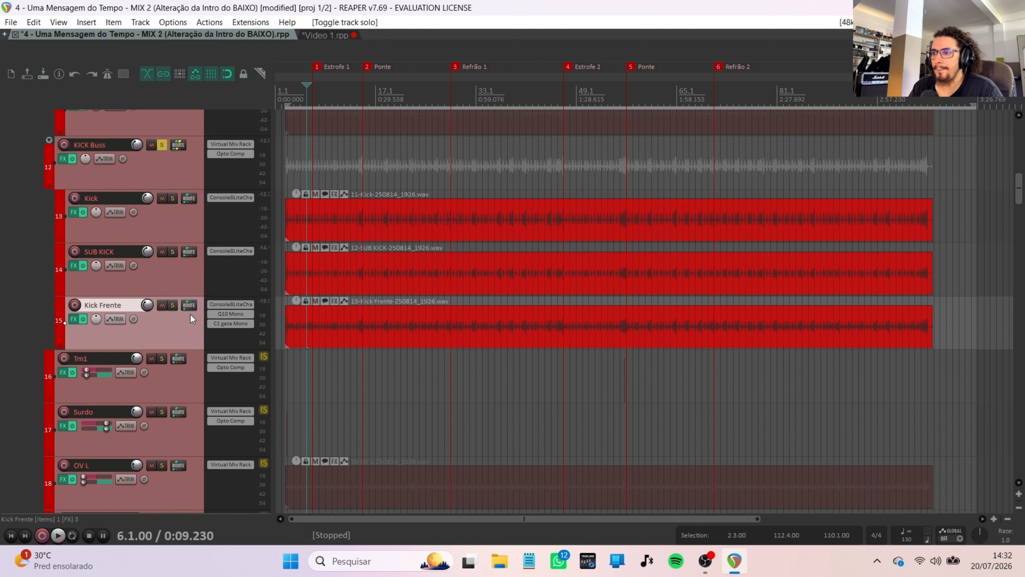
Step: Listen from bar 6 to Kick, SUB KICK and Kick Frente each soloed exclusively, return the solo to Kick, and stop playback
left_click(173, 198, "ctrl")
key("space")
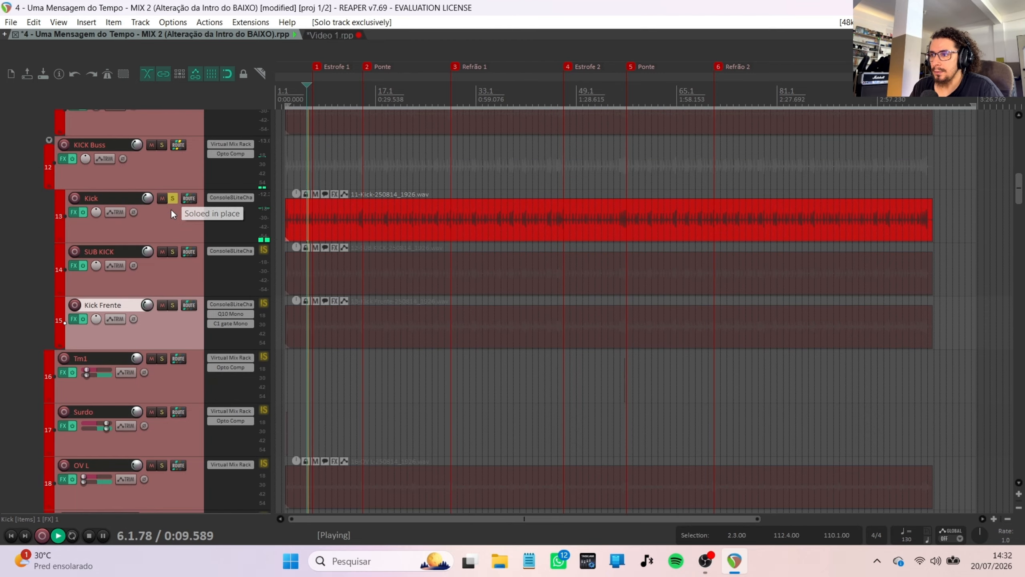
left_click(172, 252)
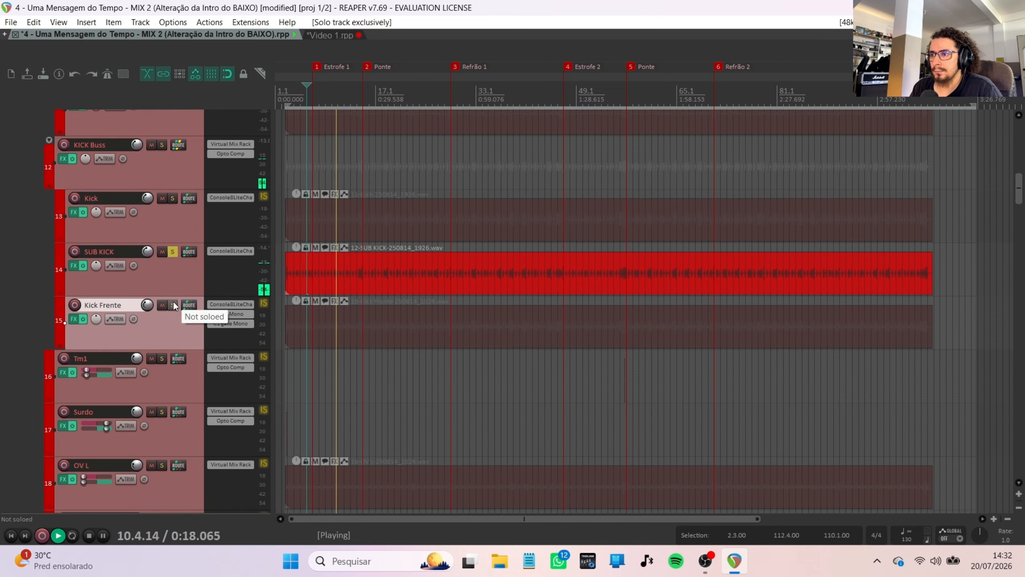
left_click(173, 305)
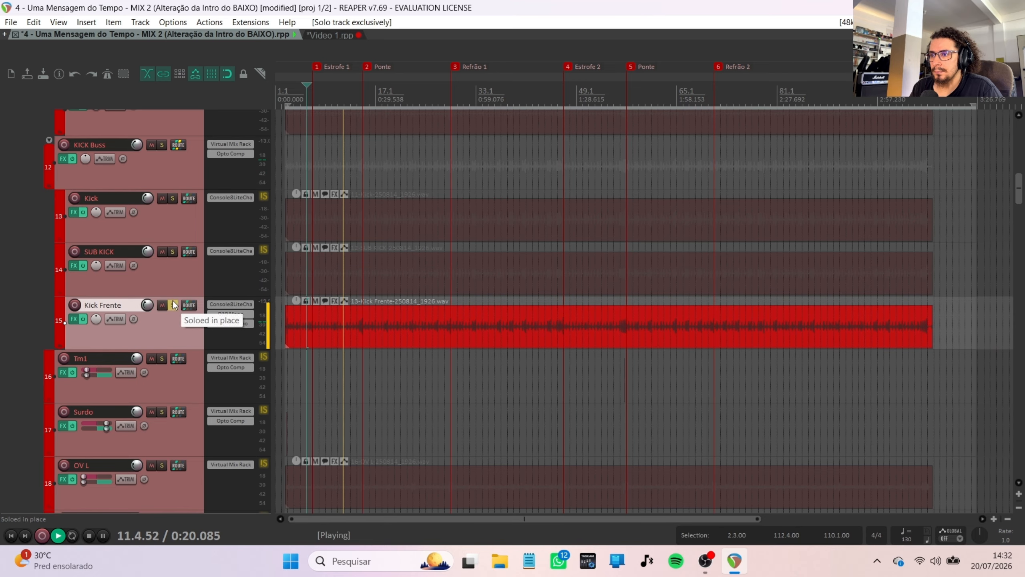
left_click(176, 198)
key("space")
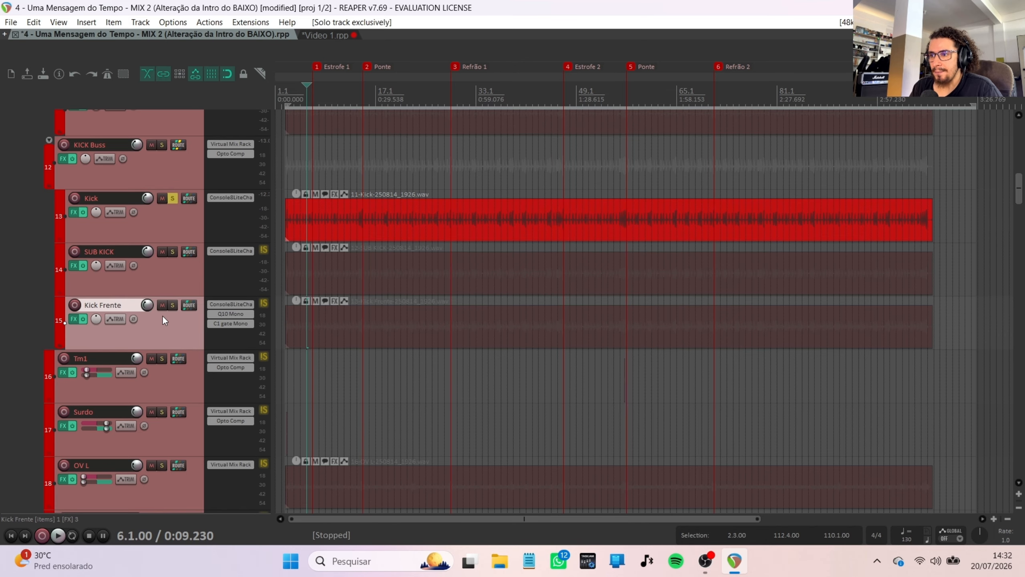
Step: Solo Kick Frente exclusively, play it briefly from bar 6, and stop playback
left_click(173, 305)
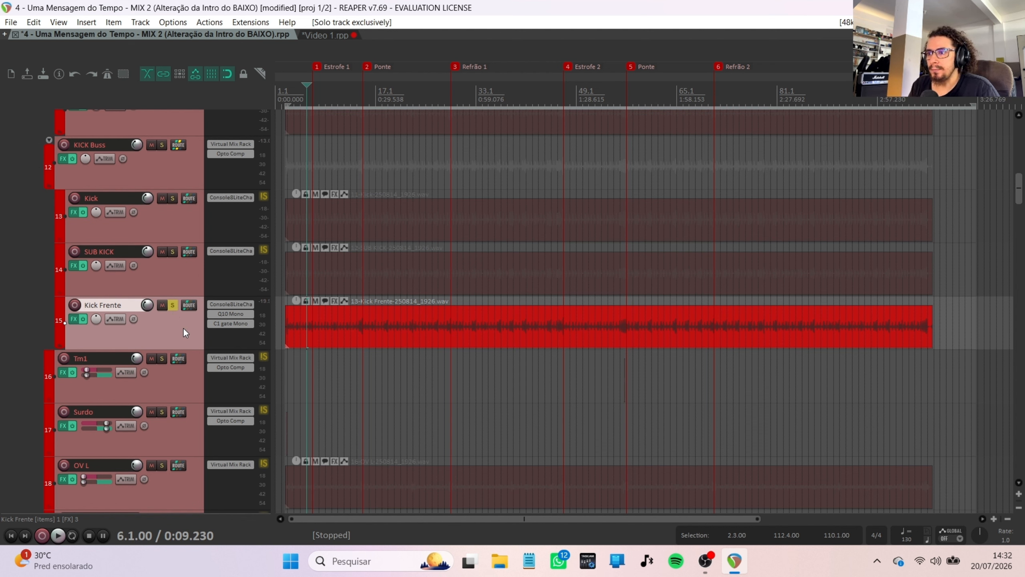
key("space")
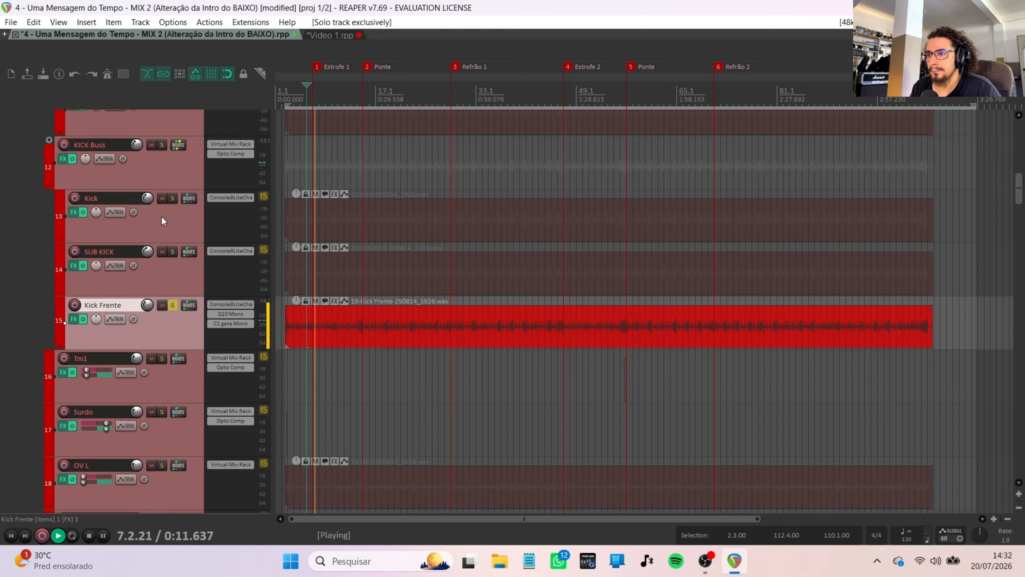
key("space")
Step: Solo SUB KICK exclusively and restart playback from bar 6 to hear it on its own
left_click(173, 251)
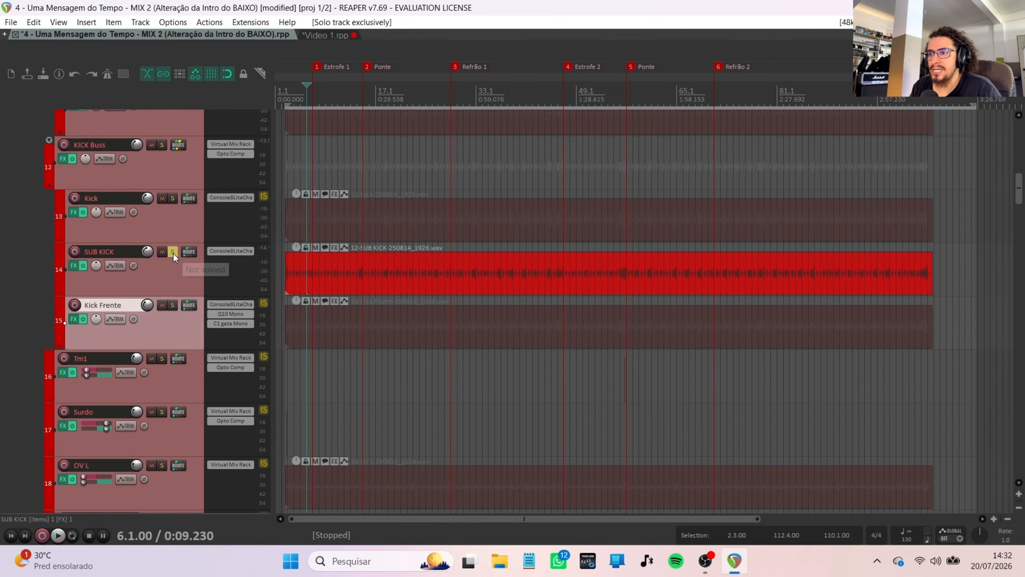
key("space")
key("space")
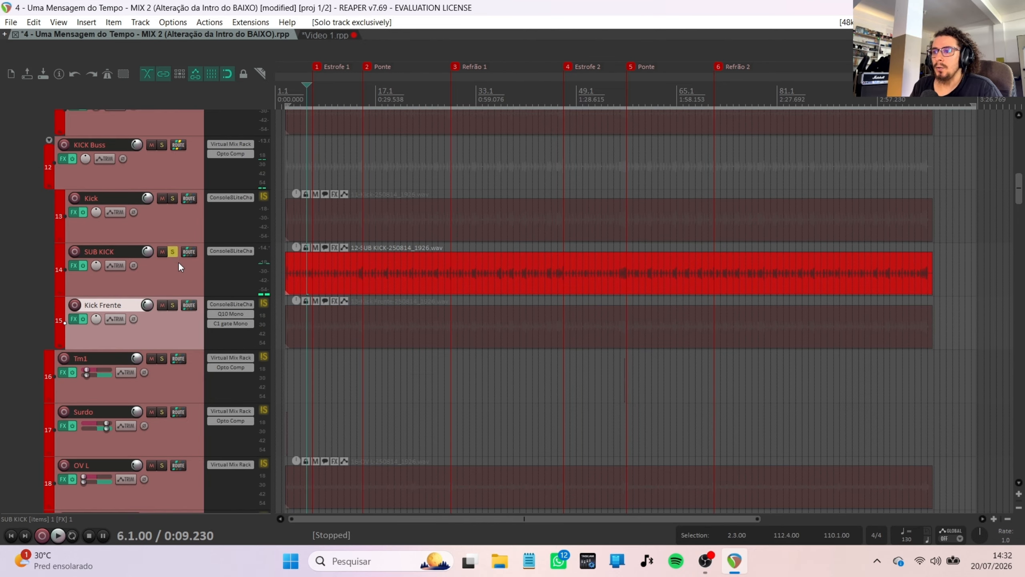
key("space")
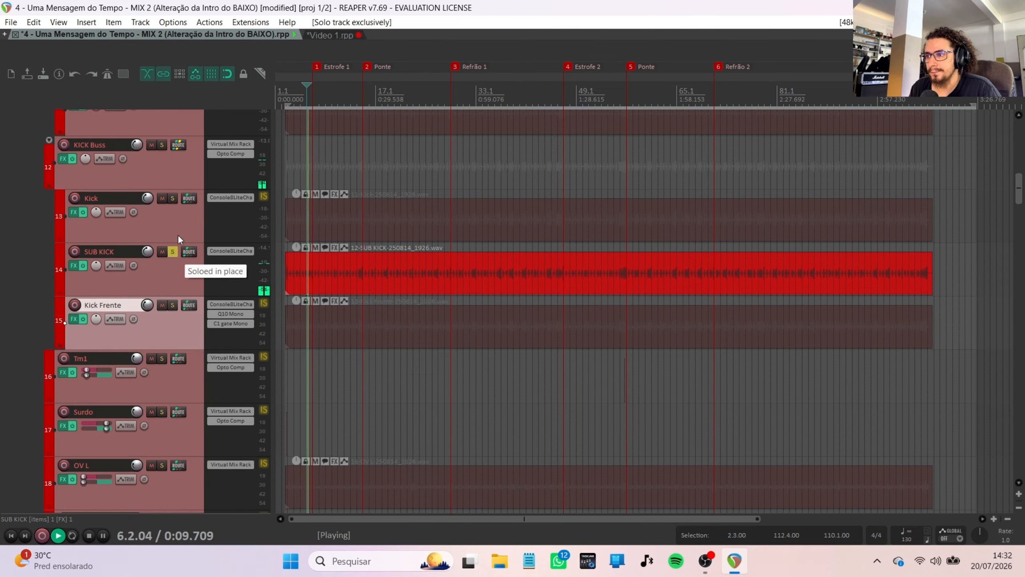
Step: During playback, alternate the exclusive solo between Kick and Kick Frente, leave Kick soloed, and stop playback
left_click(173, 197)
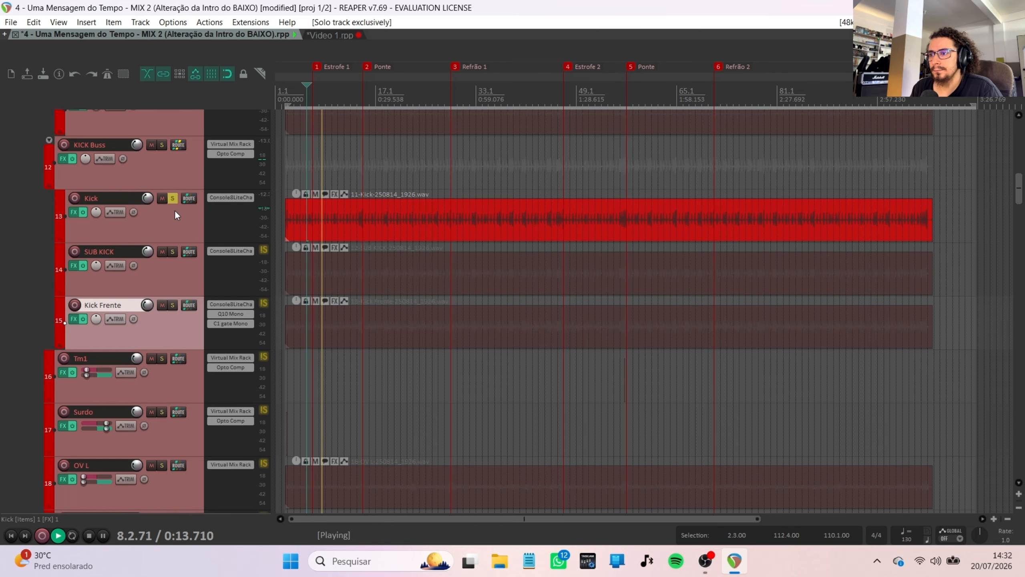
left_click(173, 306)
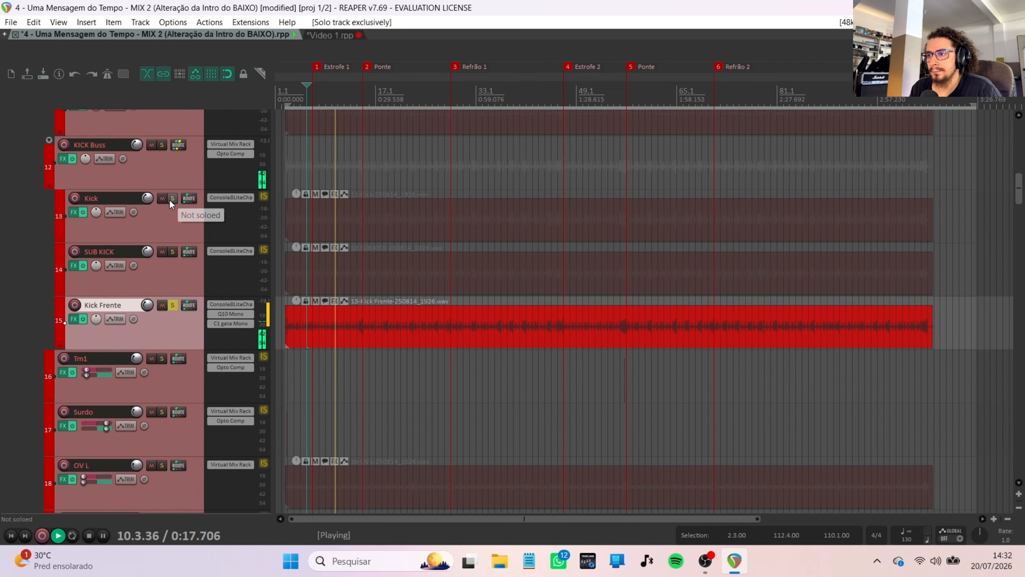
left_click(170, 199)
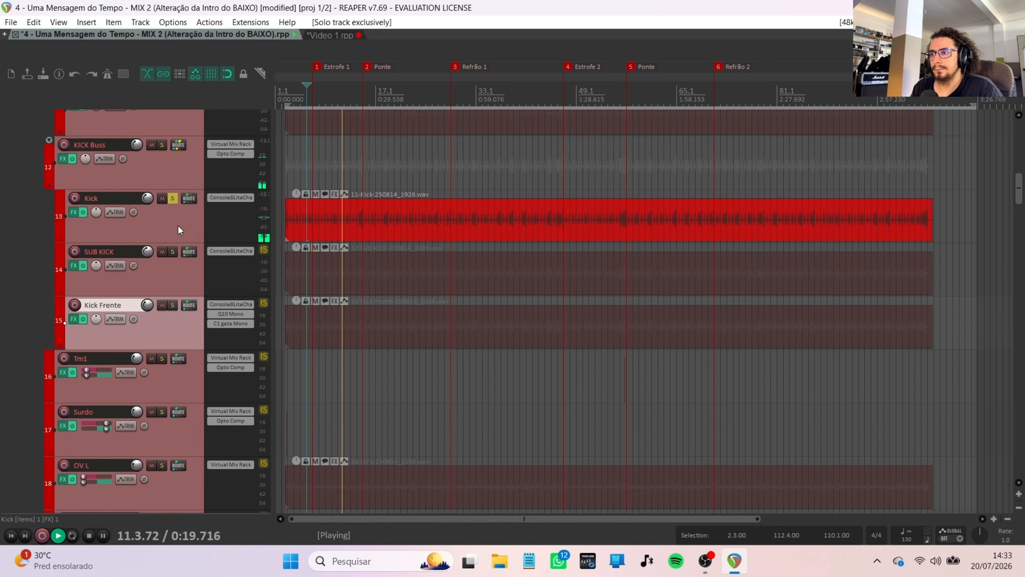
key("space")
Step: Select Kick, then go back and forth between SUB KICK and Kick Frente to compare their roles, ending with Kick selected
left_click(178, 227)
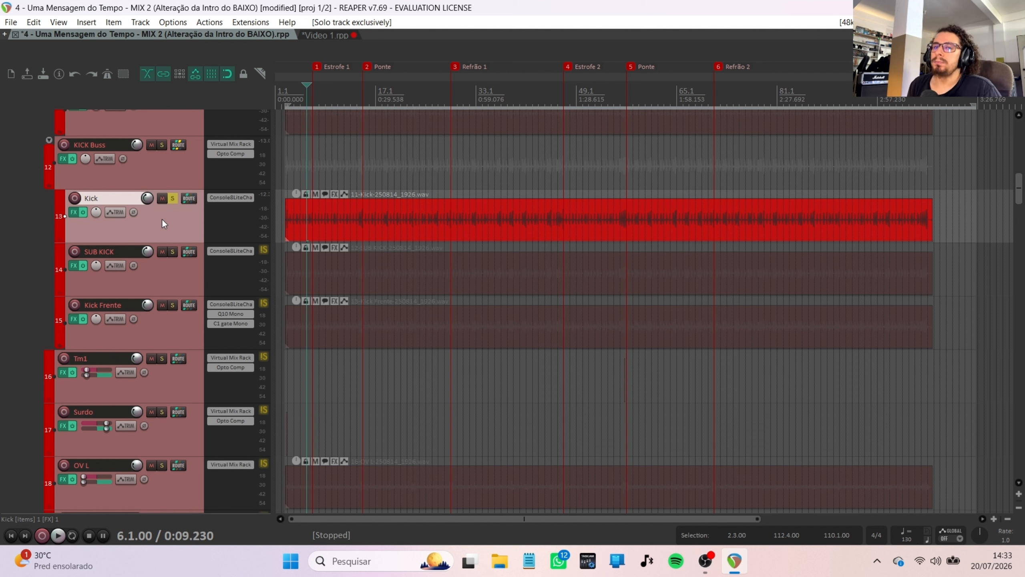
left_click(159, 263)
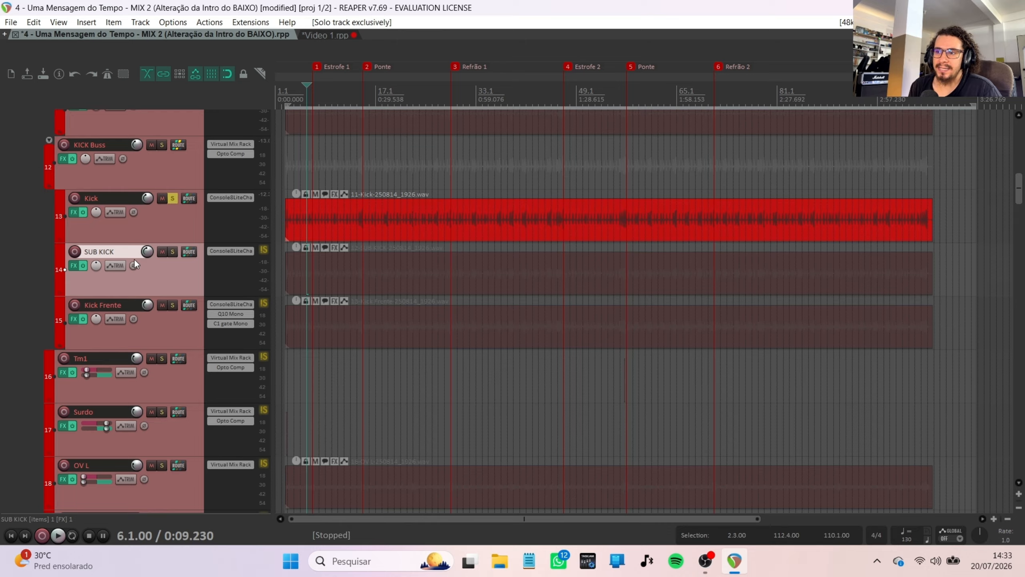
left_click(140, 337)
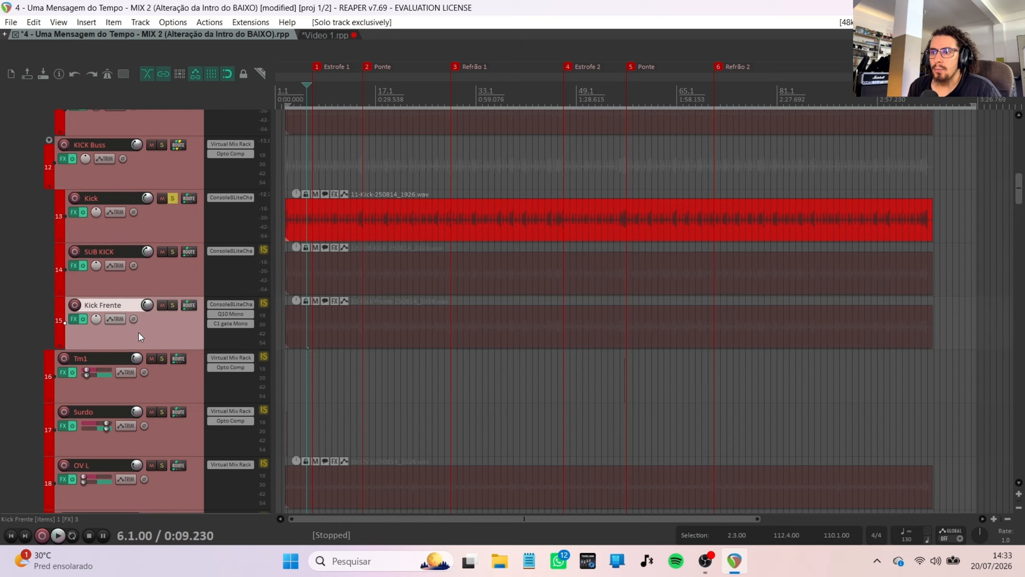
left_click(152, 265)
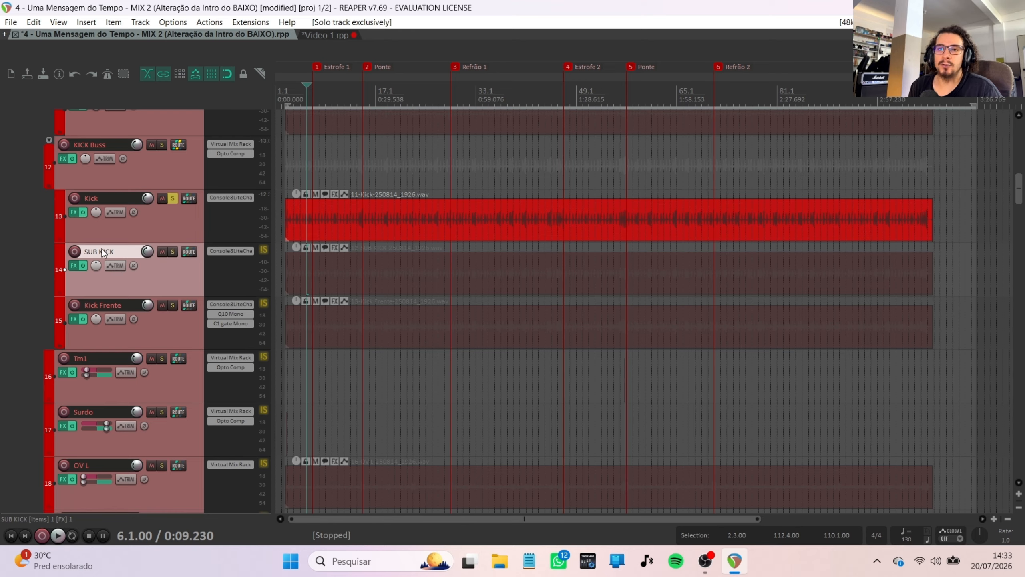
left_click(167, 326)
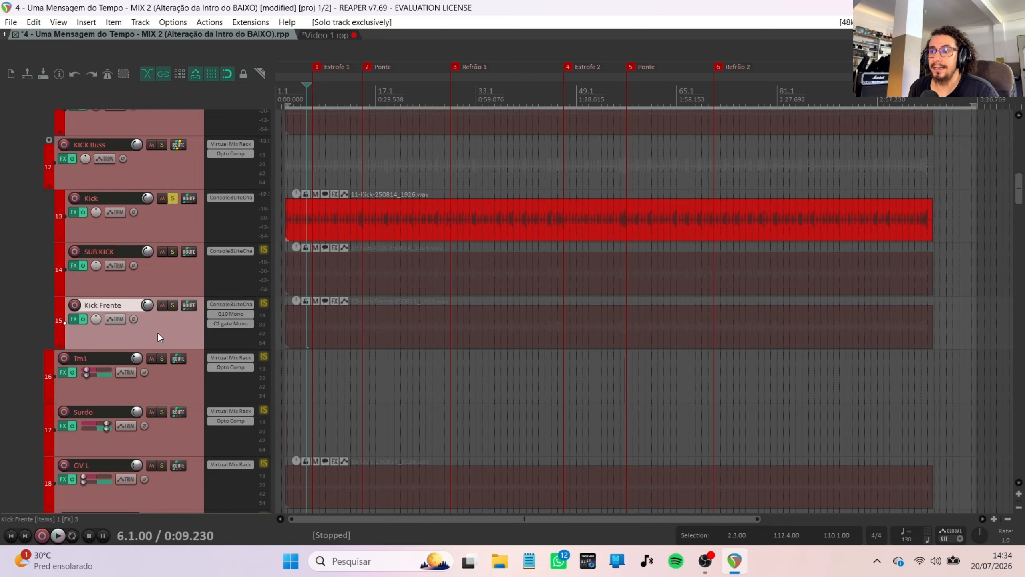
left_click(165, 222)
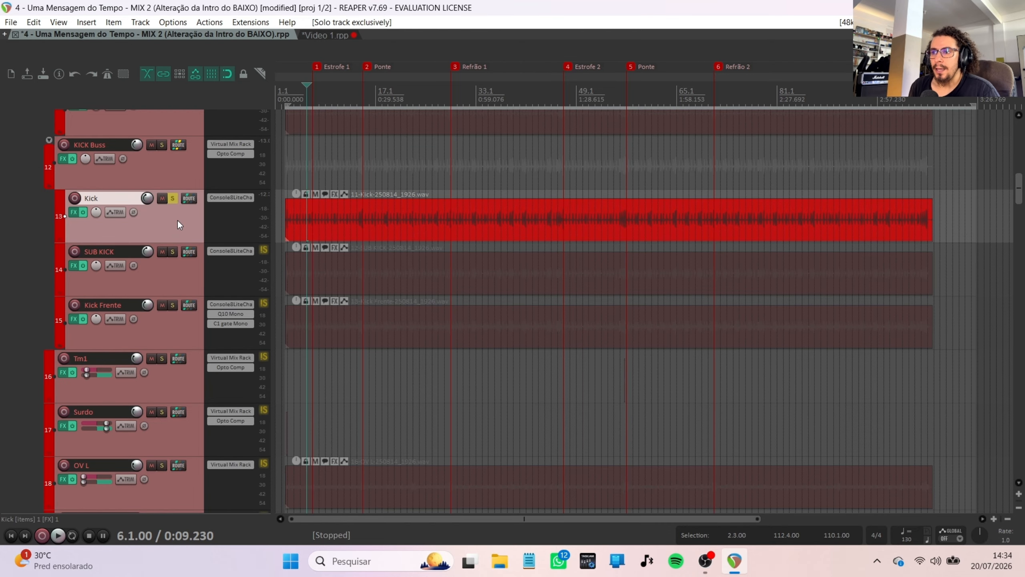
Step: Move the solo from Kick to KICK Buss and start playback from bar 6
left_click(172, 197)
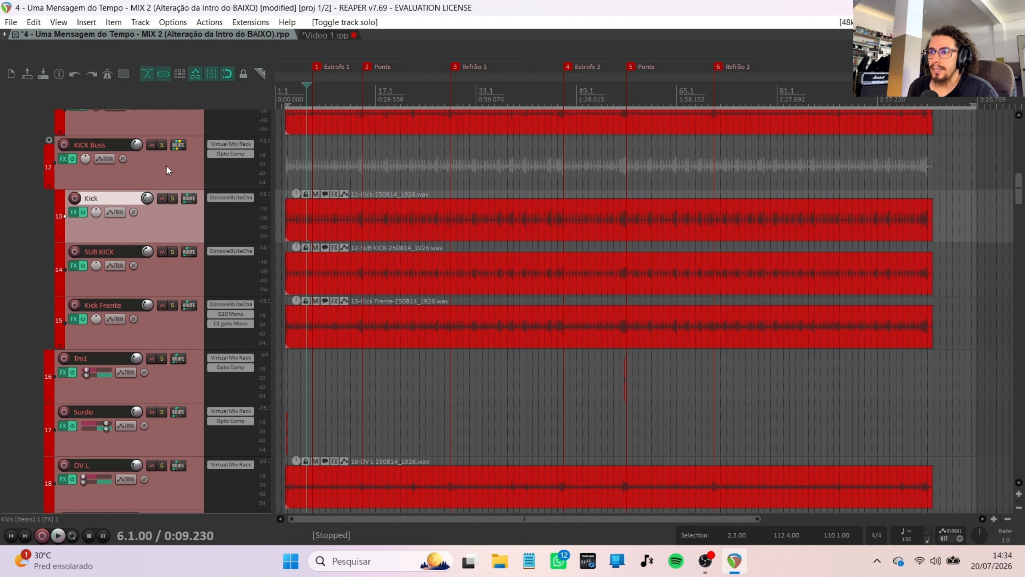
left_click(161, 145)
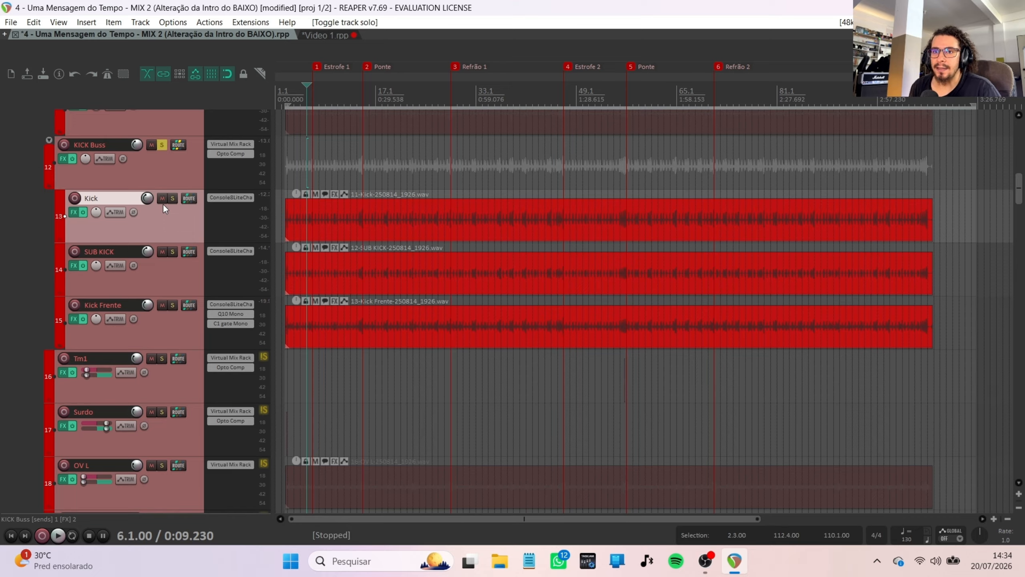
key("space")
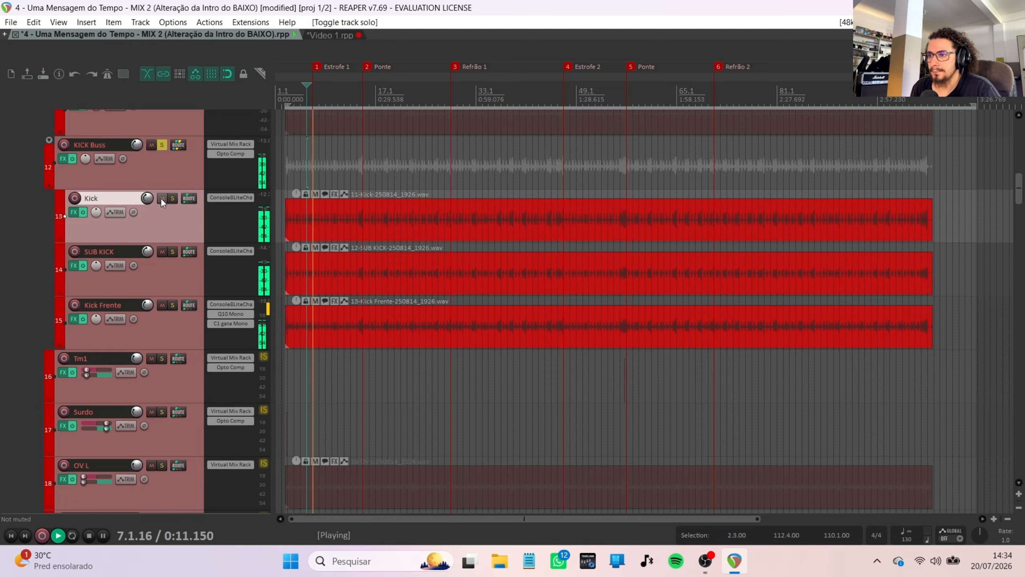
Step: During playback, mute and unmute Kick, and do the same with SUB KICK, to hear the kick bus without each
left_click(161, 198, "ctrl+alt")
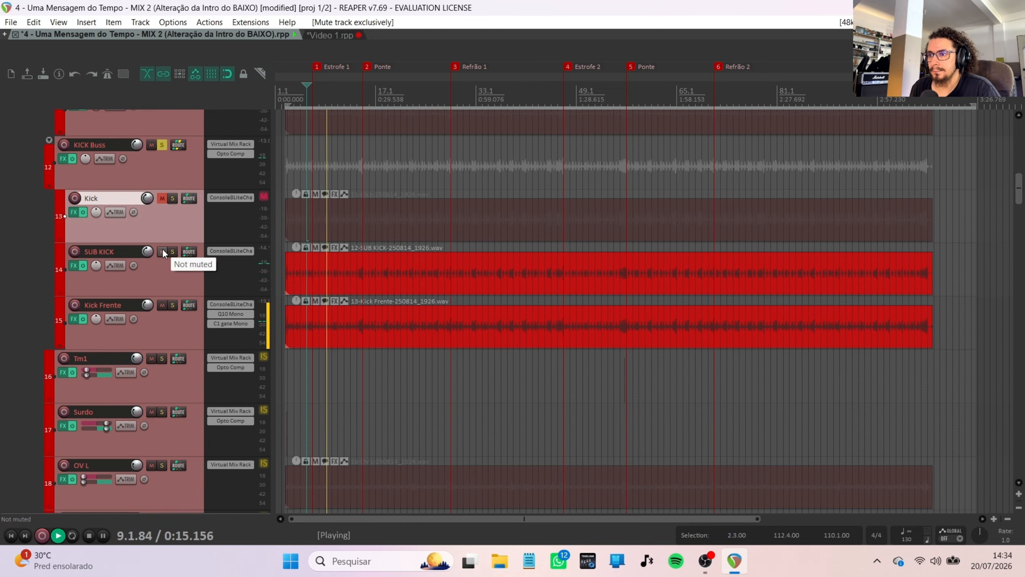
left_click(161, 198)
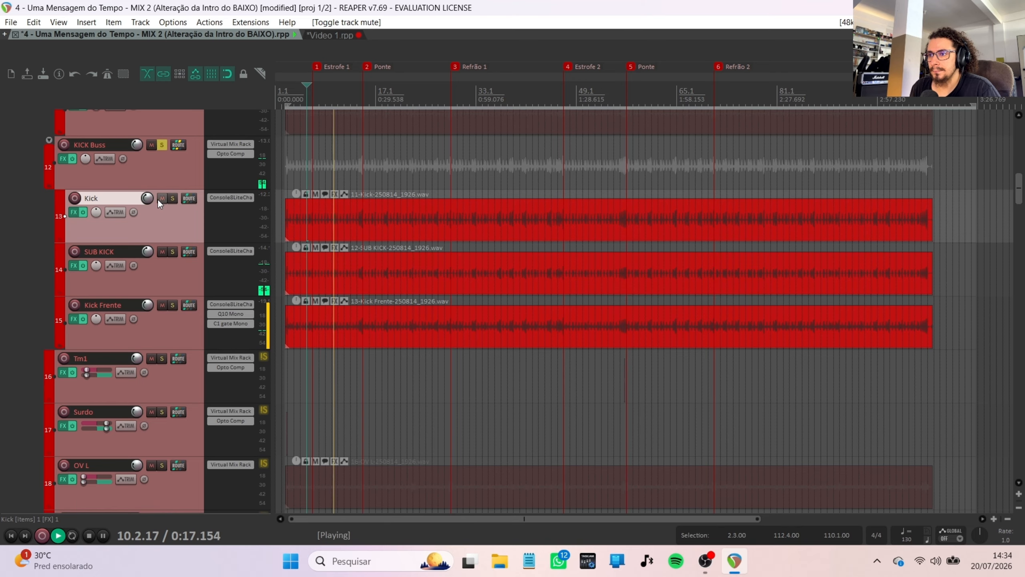
left_click(162, 252)
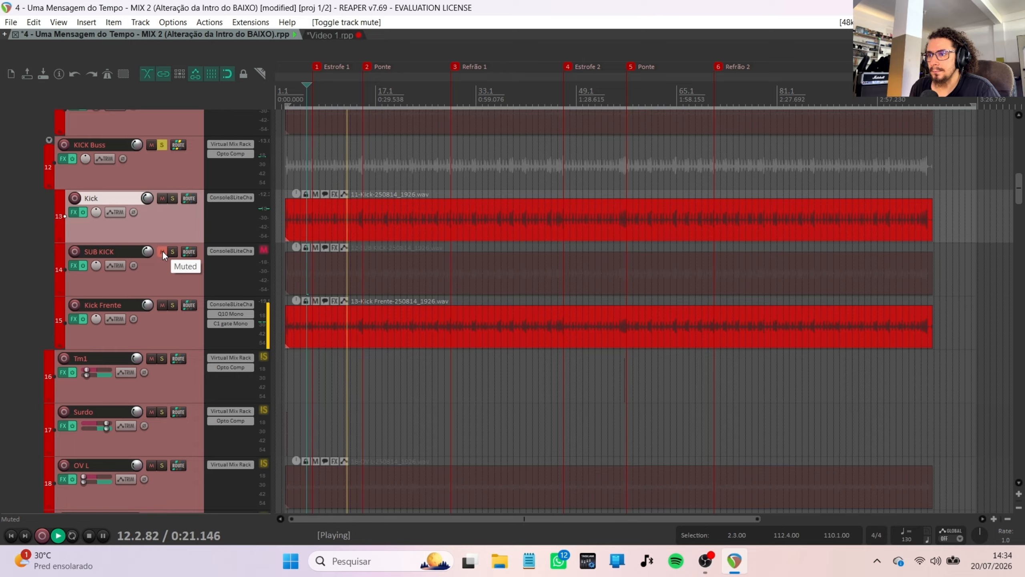
left_click(163, 251)
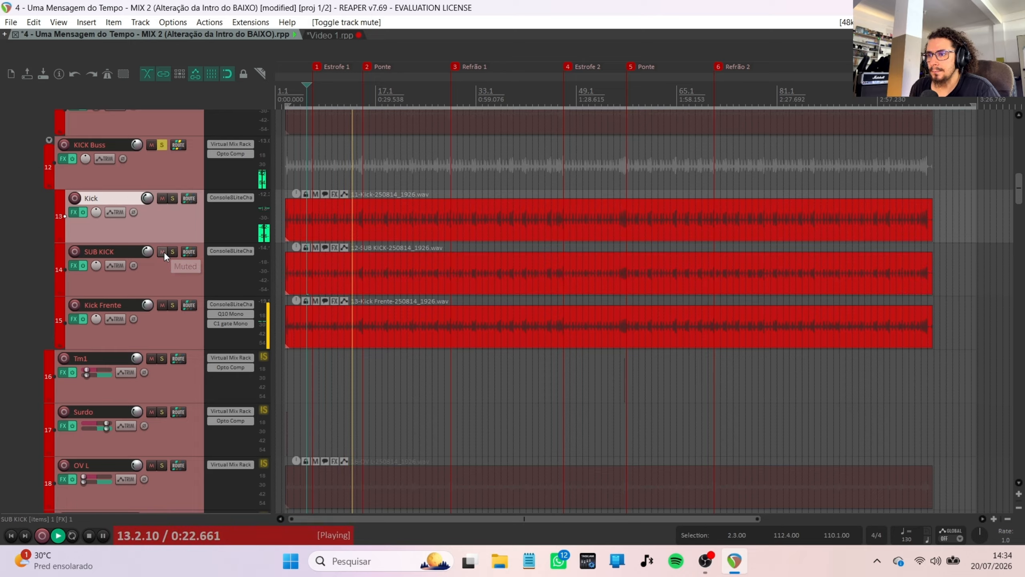
Step: Toggle the mute on Kick Frente several times during playback to compare the kick bus with and without it, leaving it unmuted
left_click(162, 305)
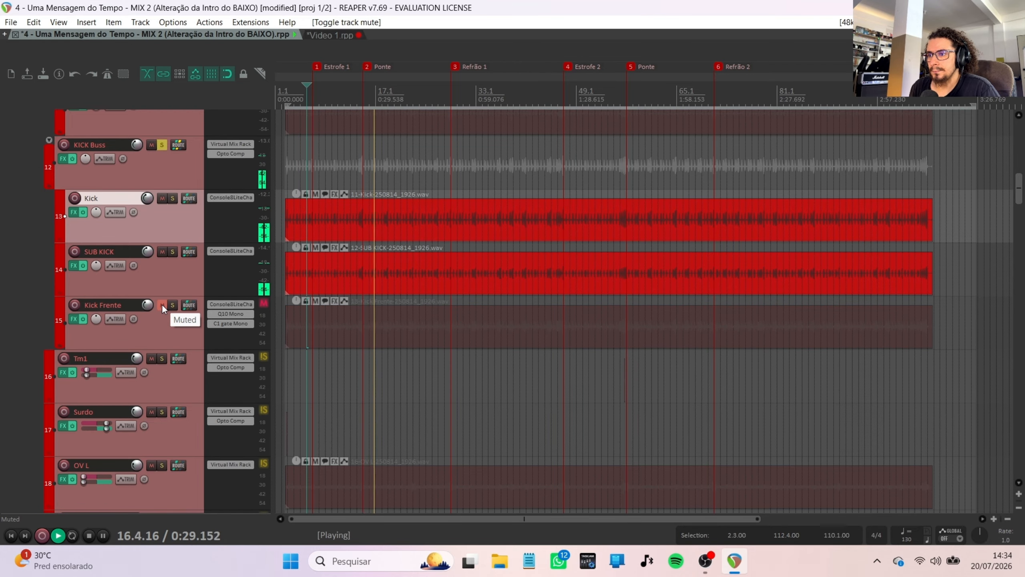
left_click(162, 305)
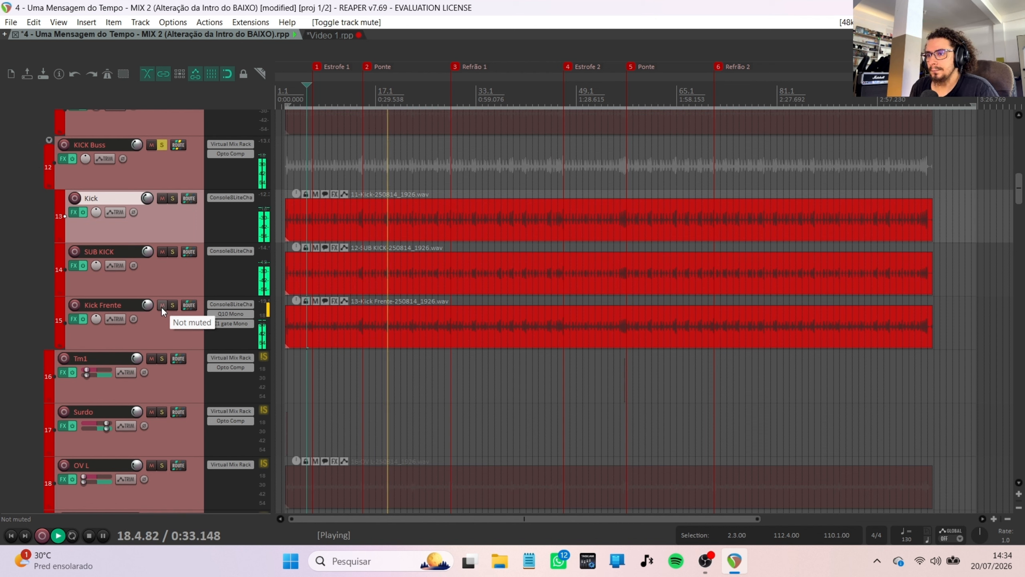
left_click(161, 305)
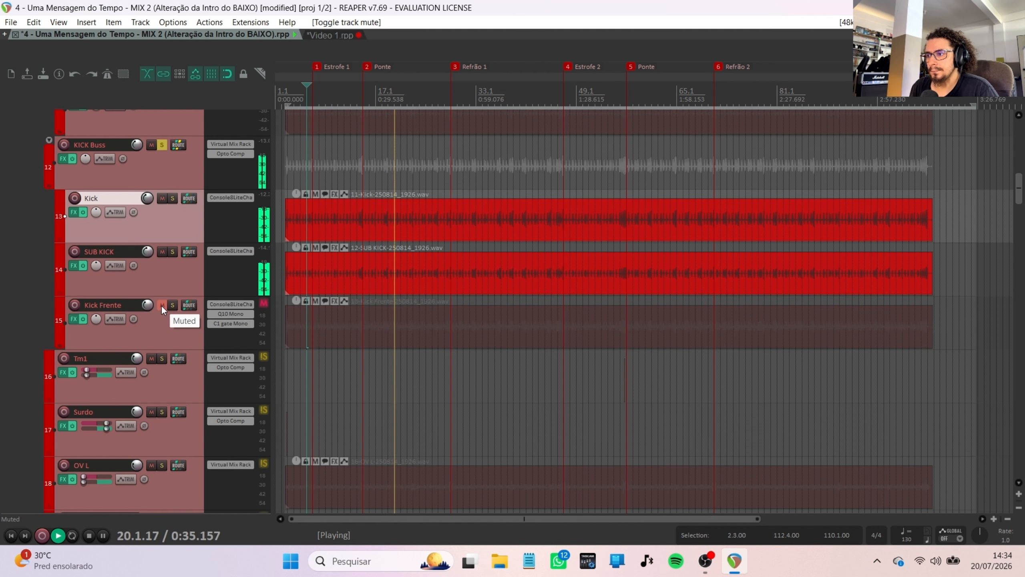
left_click(162, 303)
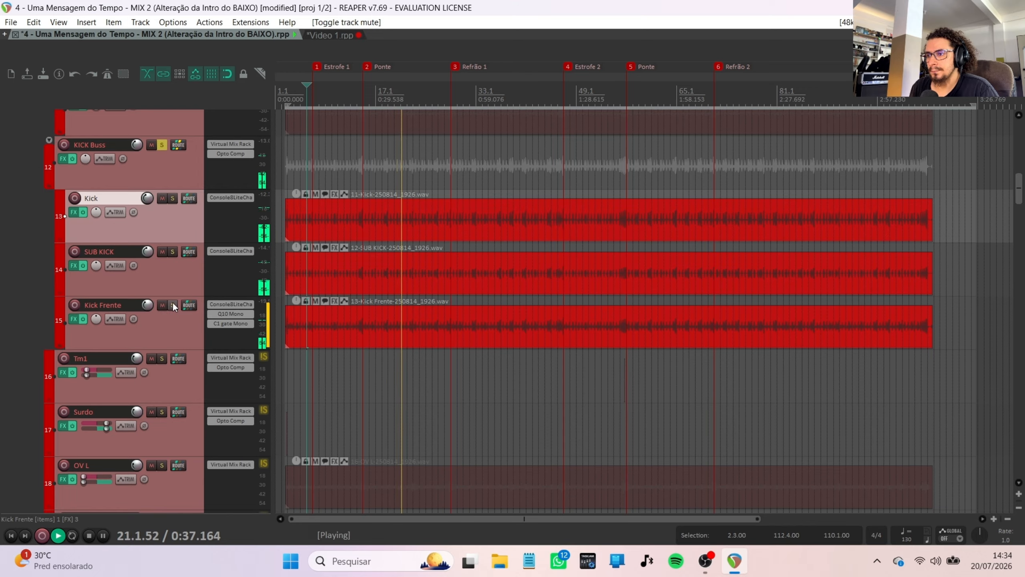
left_click(161, 305)
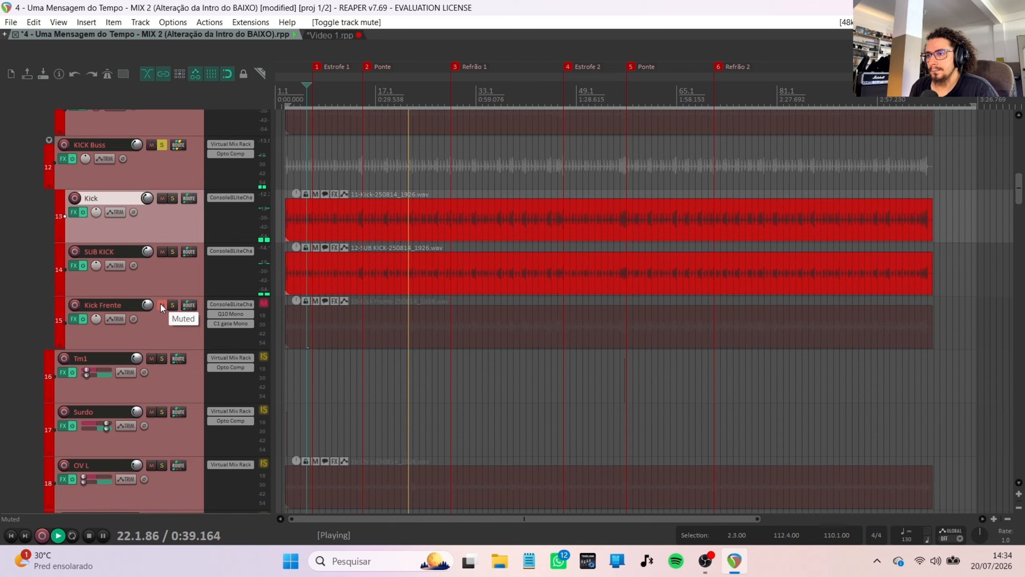
left_click(161, 305)
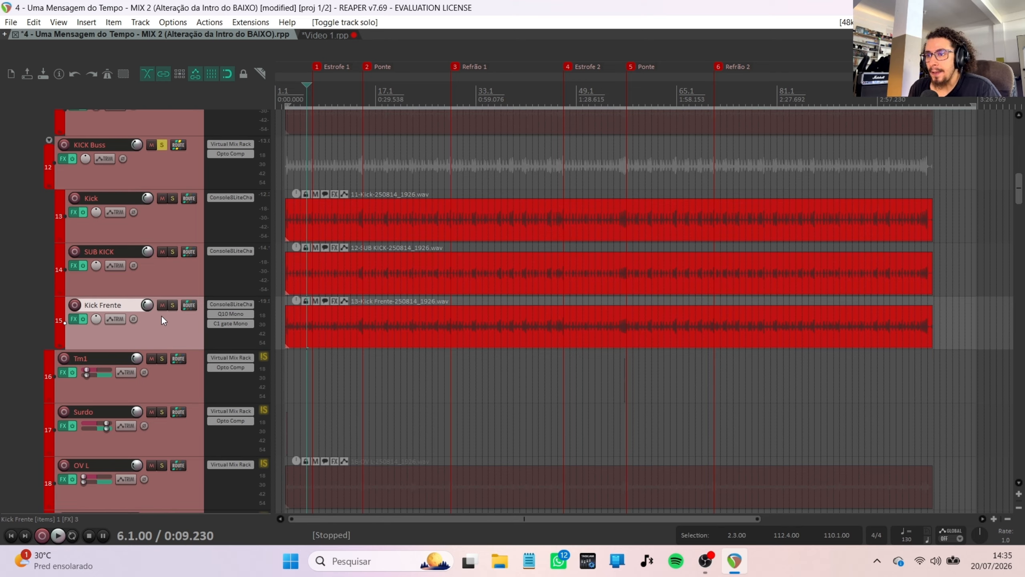
Step: Open Kick Frente's effects chain, show the C1 gate Mono plug-in, and move the window up to see it in full
left_click(73, 321)
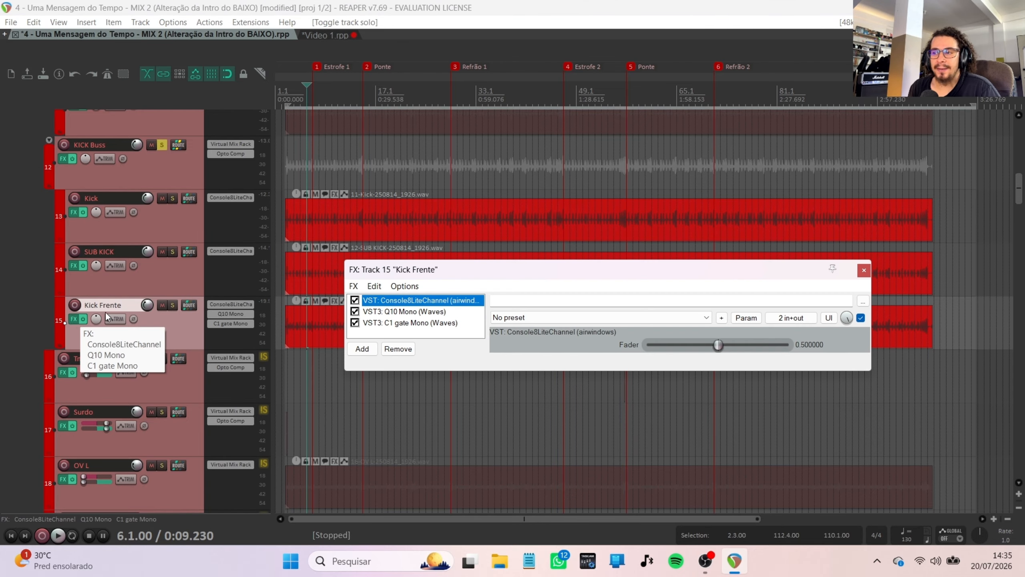
left_click(371, 322)
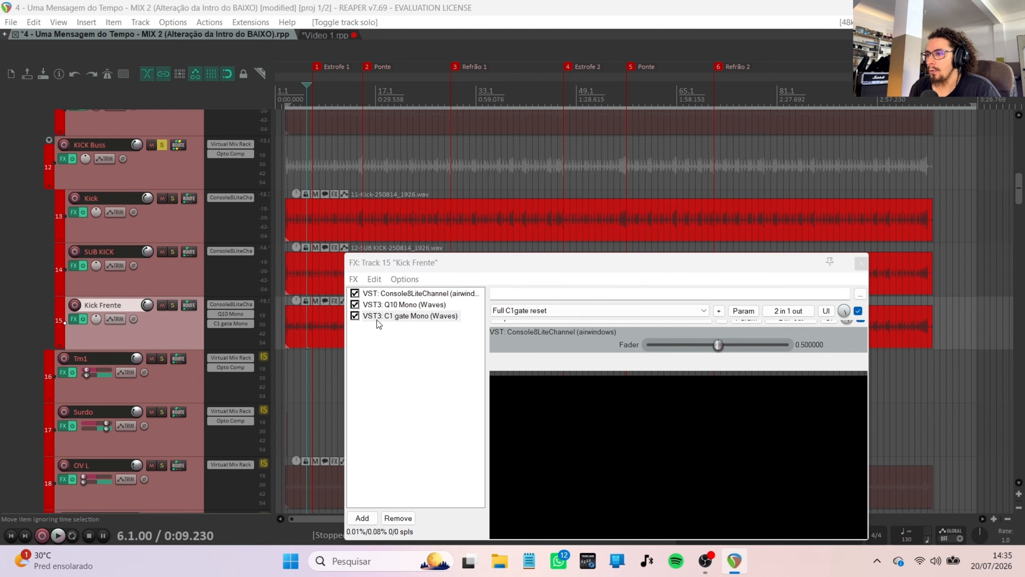
left_click_drag(478, 269, 488, 182)
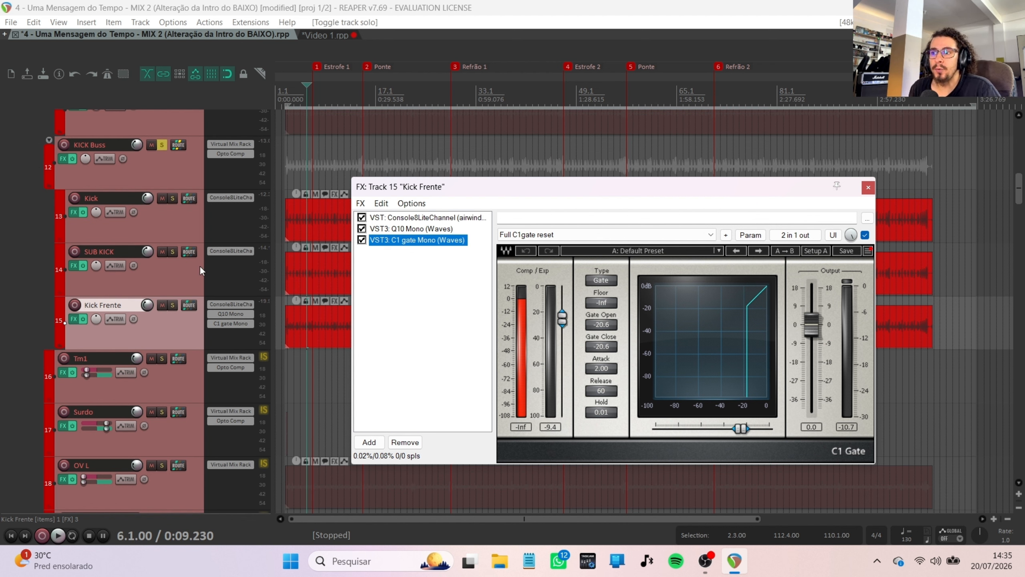
Step: Solo Kick Frente and play from bar 6 with the C1 gate bypassed, re-enable the gate to compare, and stop playback
left_click(171, 305)
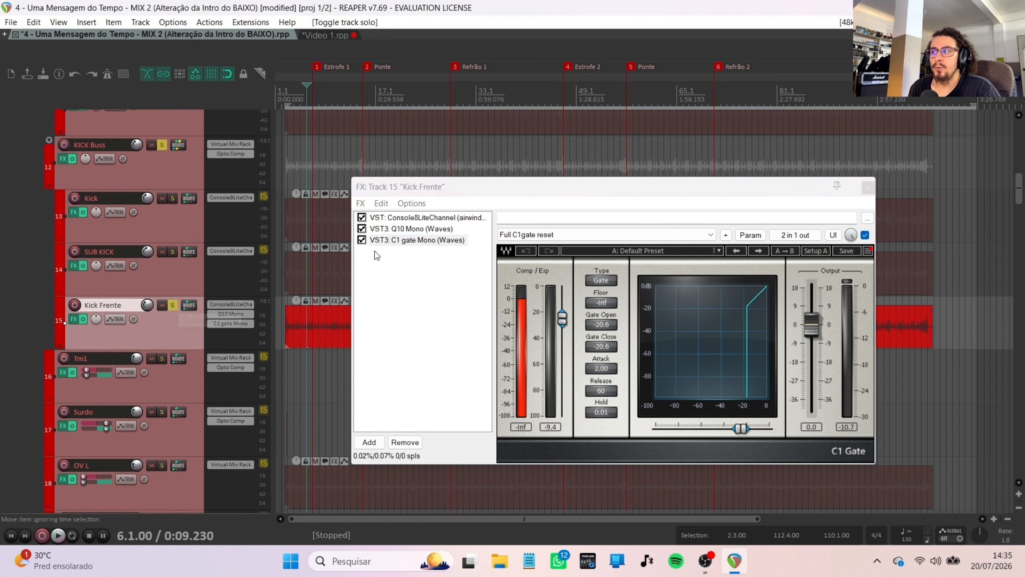
left_click(361, 240)
key("space")
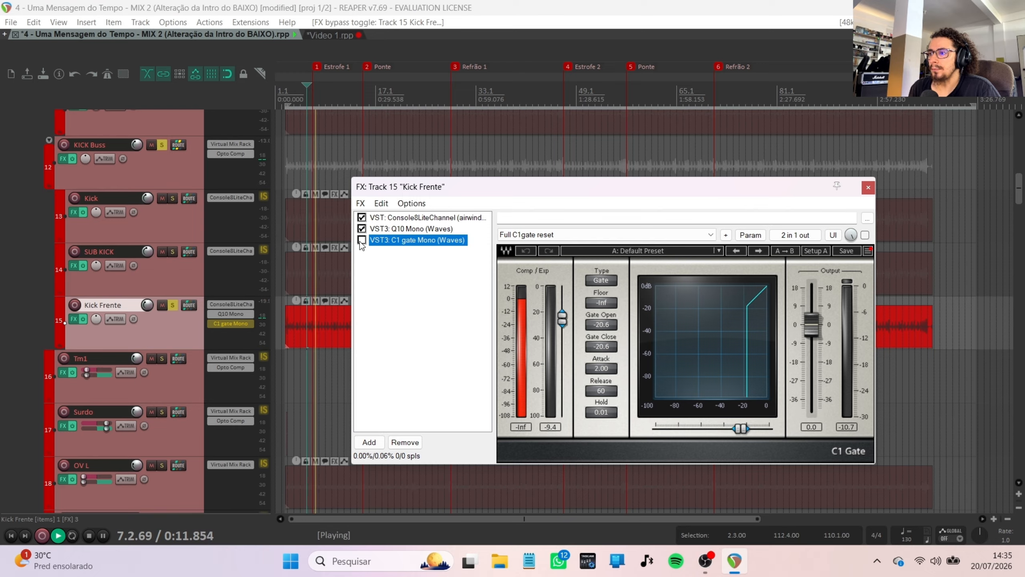
left_click(362, 240)
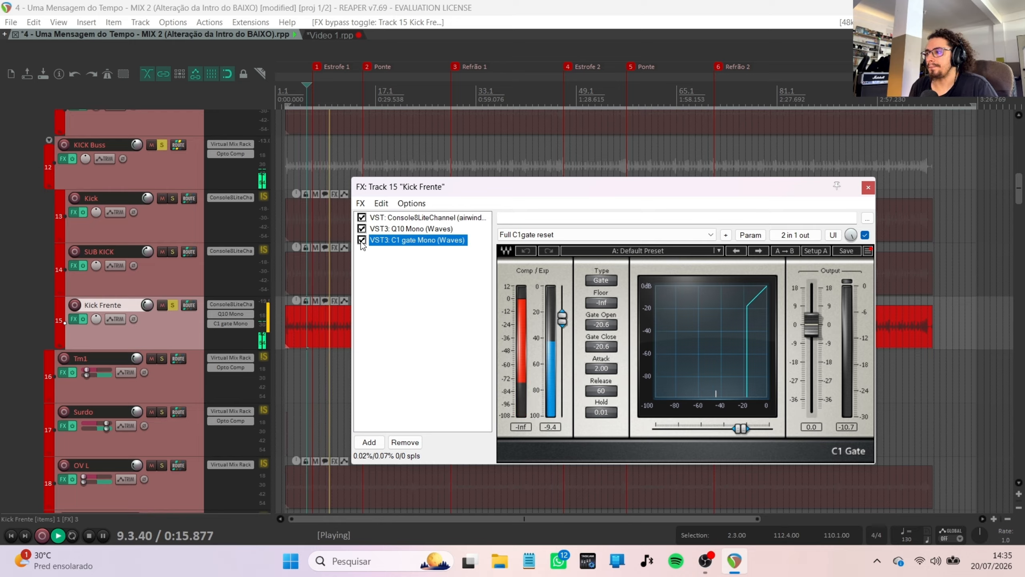
key("space")
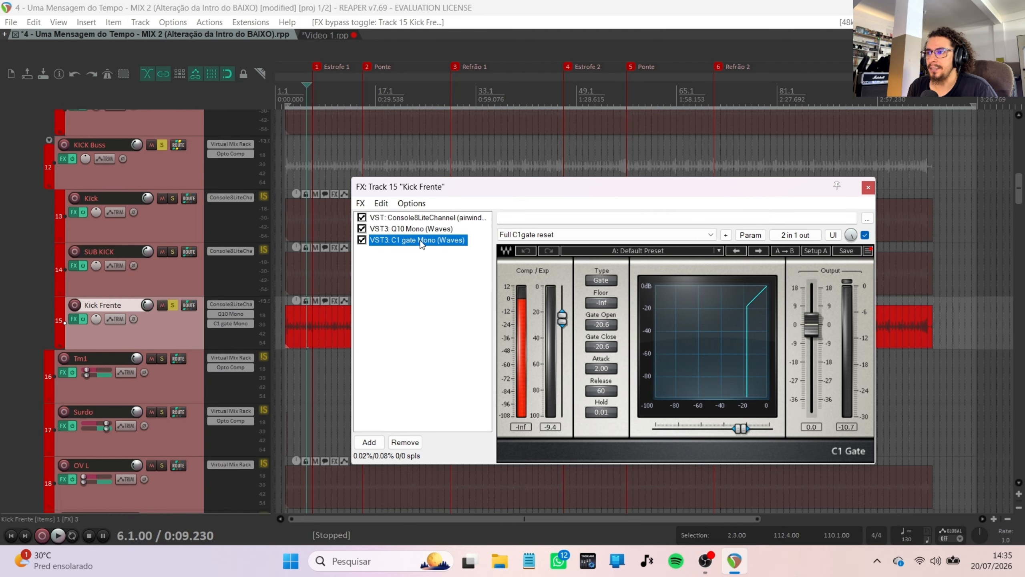
Step: Close Kick Frente's effects chain and show the Virtual Mix Rack plug-in in CX Buss's effects chain
key("Escape")
scroll(117, 244, "up", 5)
left_click(109, 223)
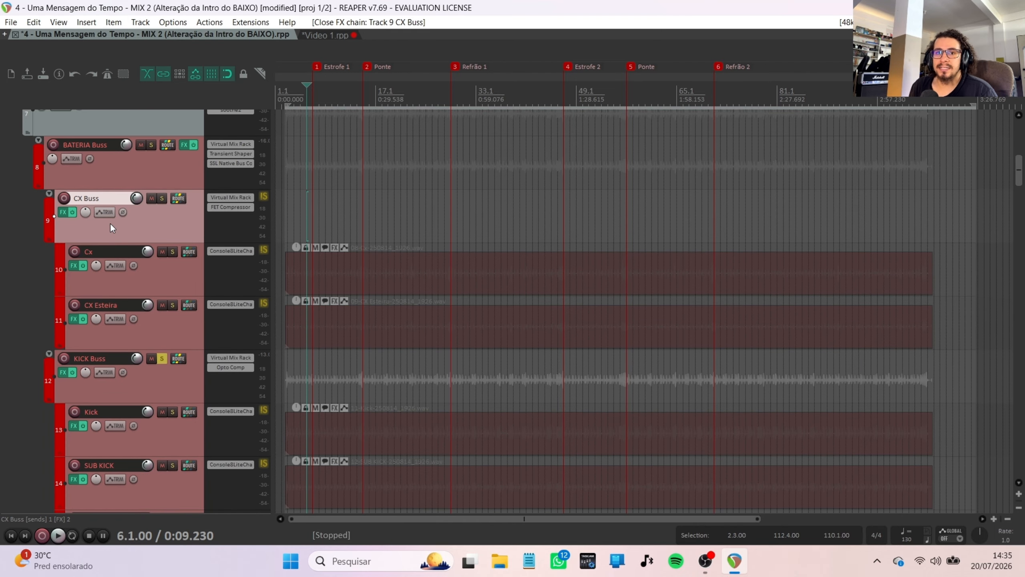
scroll(102, 223, "down", 1)
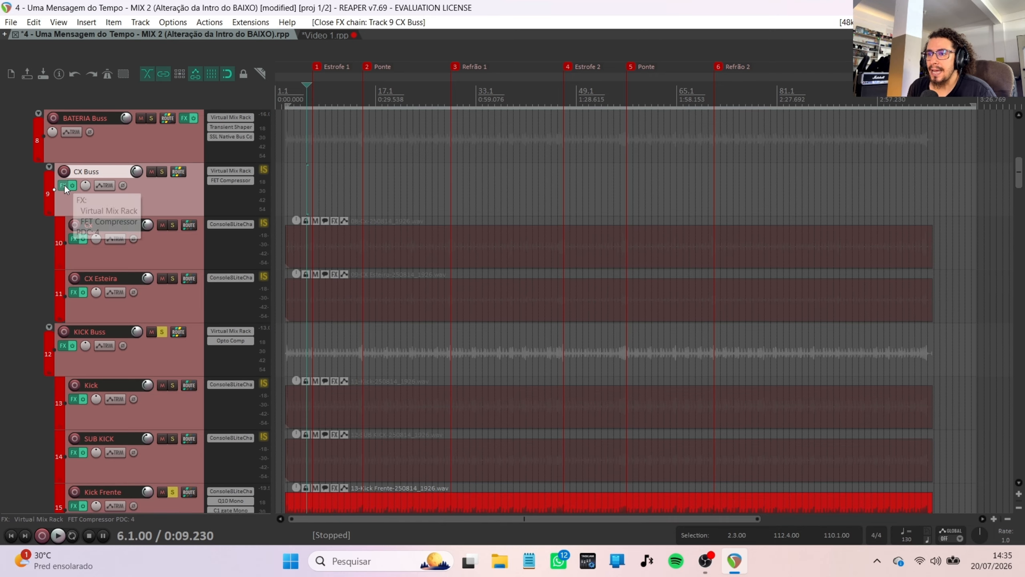
left_click(63, 186)
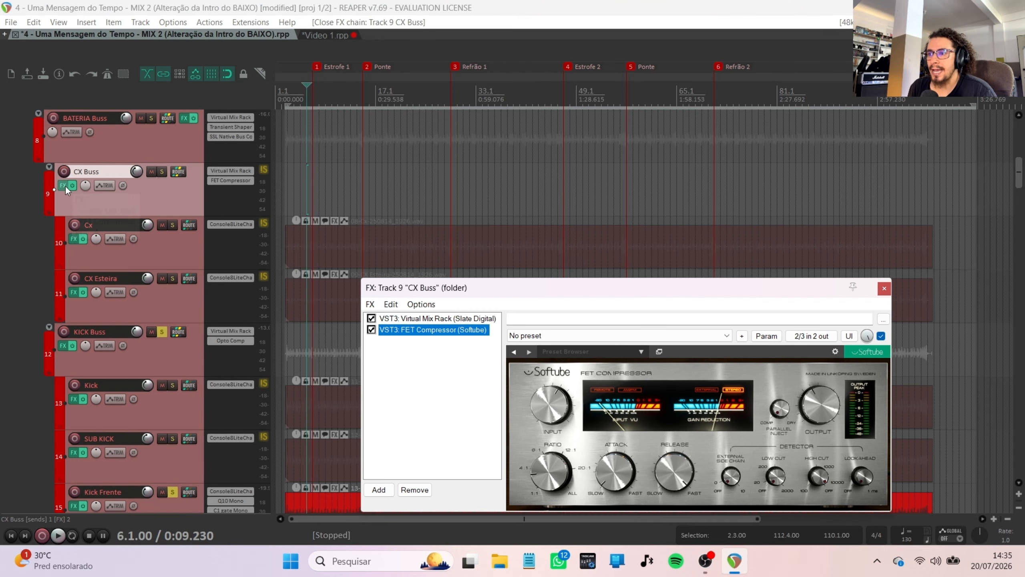
left_click(430, 319)
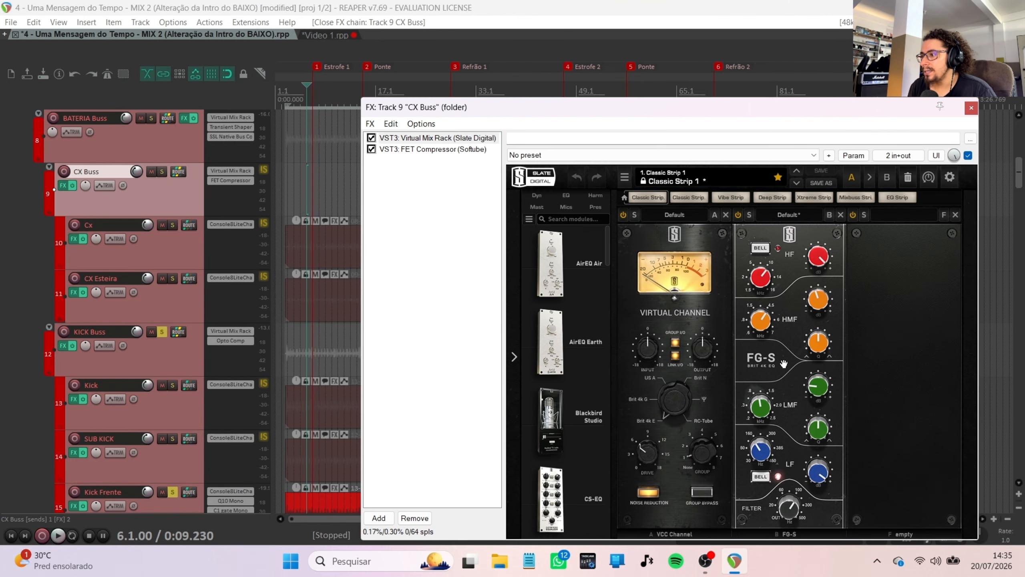
Step: Examine the LF, LMF, HMF and HF band settings of the FG-S equalizer on CX Buss
mouse_move(760, 452)
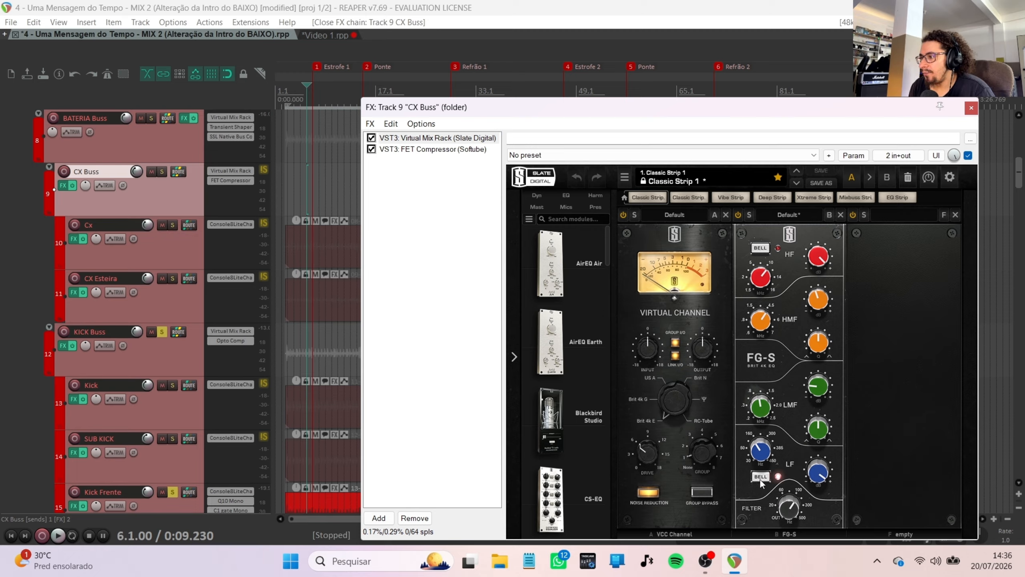
mouse_move(763, 406)
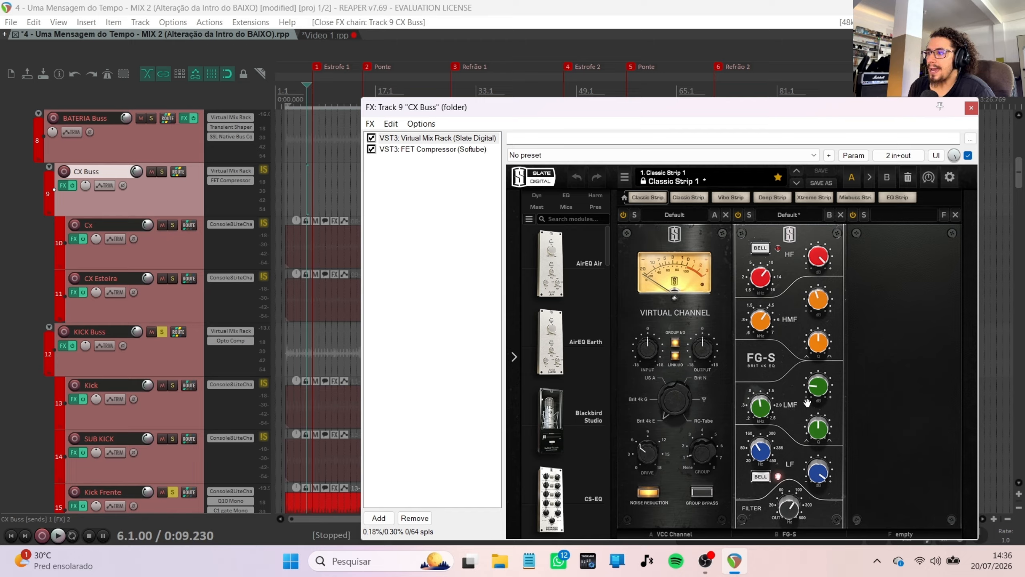
mouse_move(822, 399)
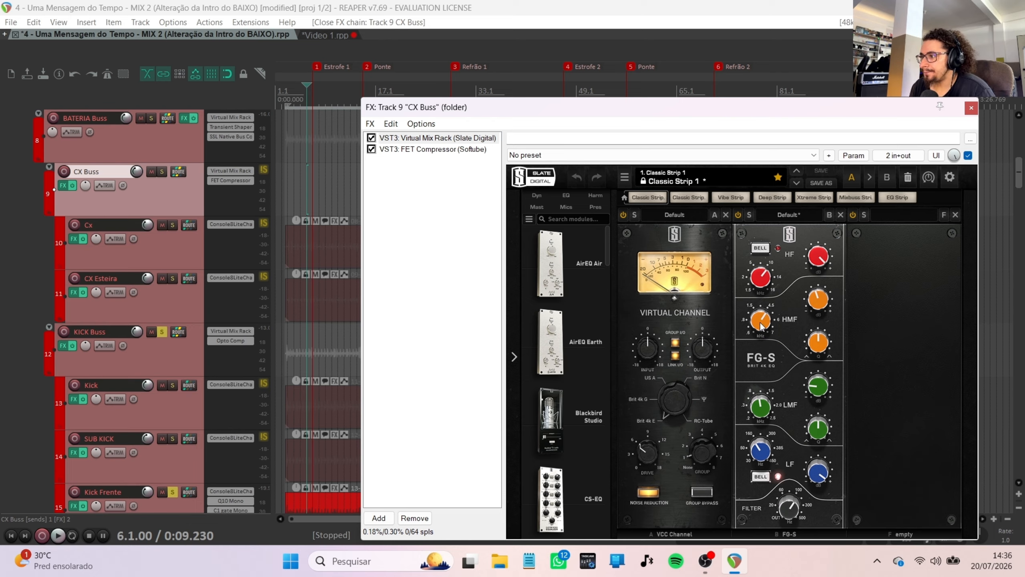
mouse_move(765, 321)
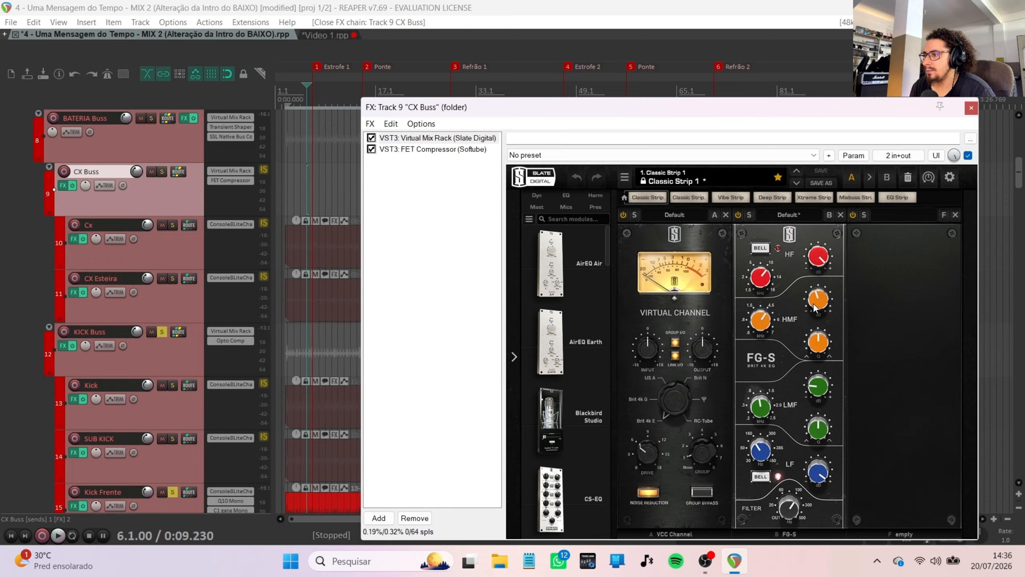
mouse_move(815, 306)
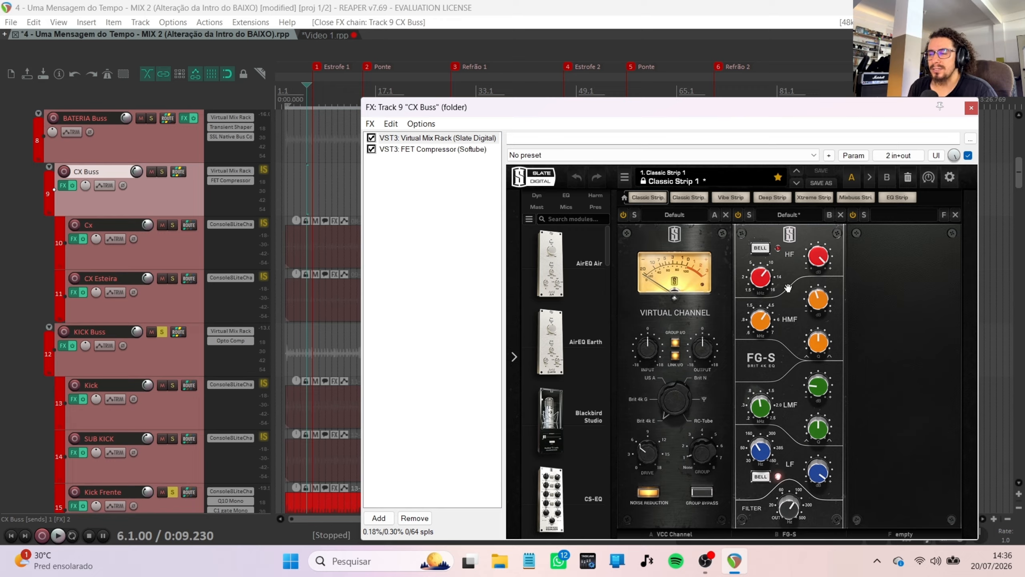
mouse_move(765, 279)
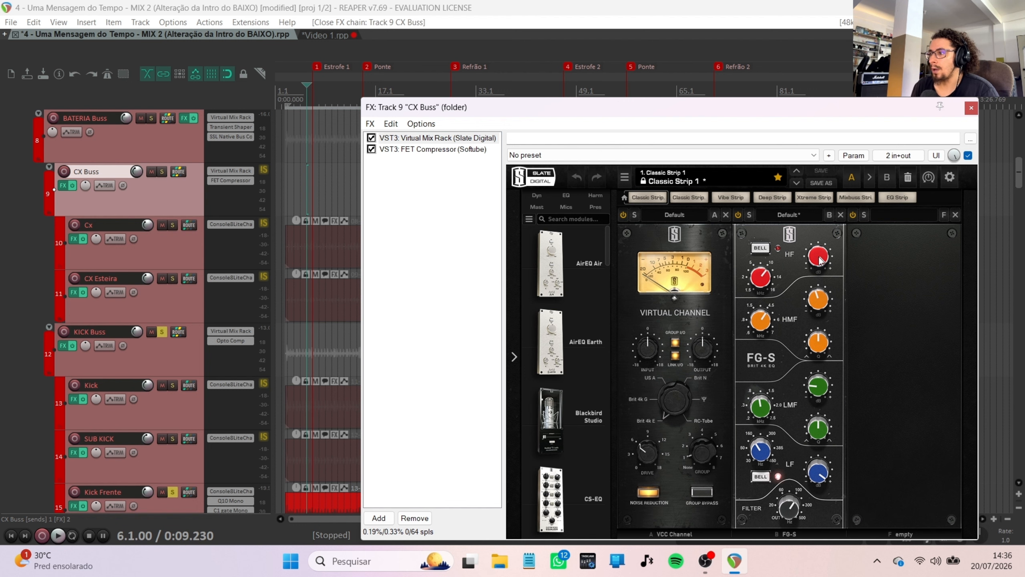
mouse_move(819, 259)
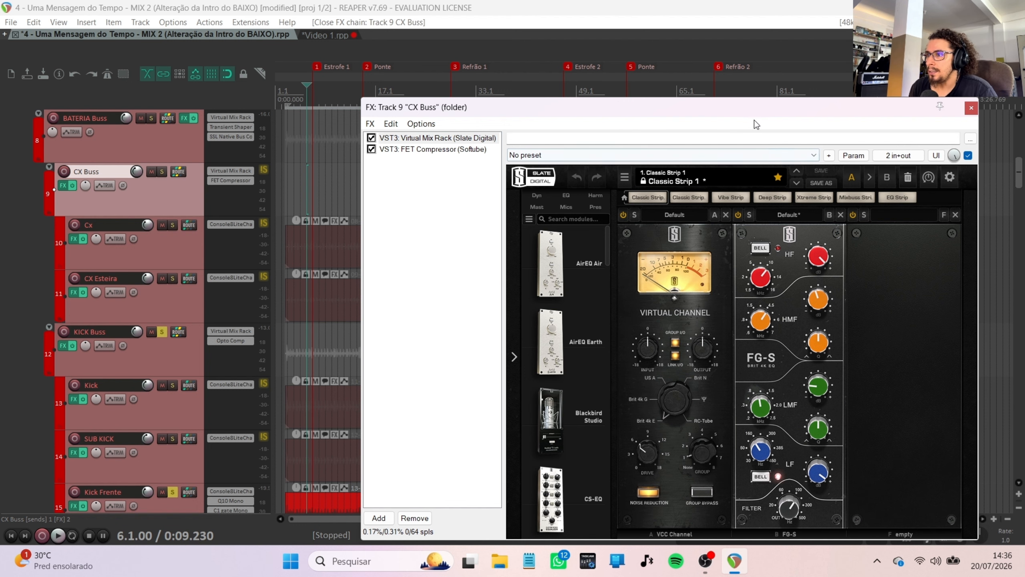
Step: Show the FET Compressor on CX Buss to review its settings, and close the effects chain
left_click(428, 149)
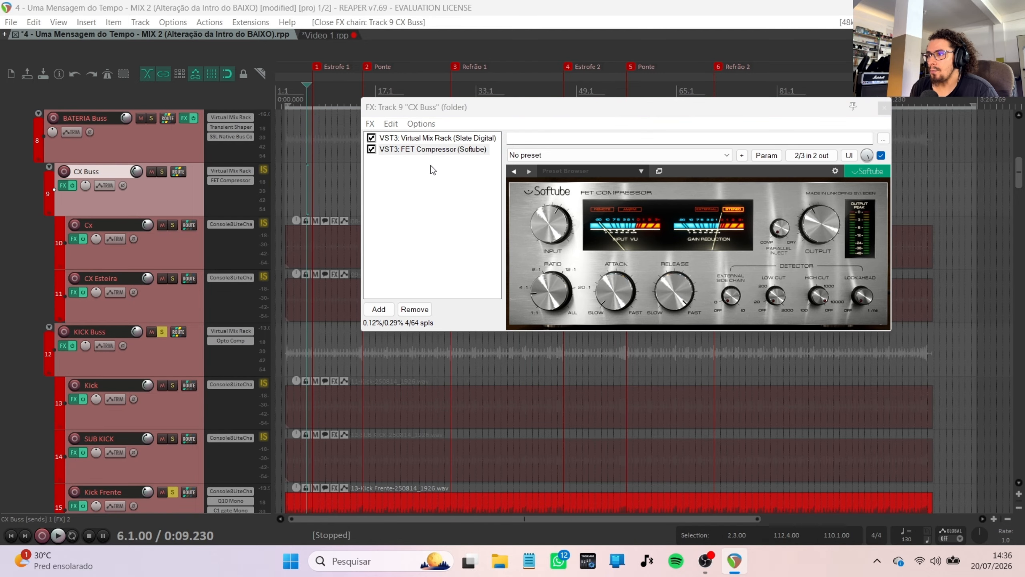
left_click(445, 112)
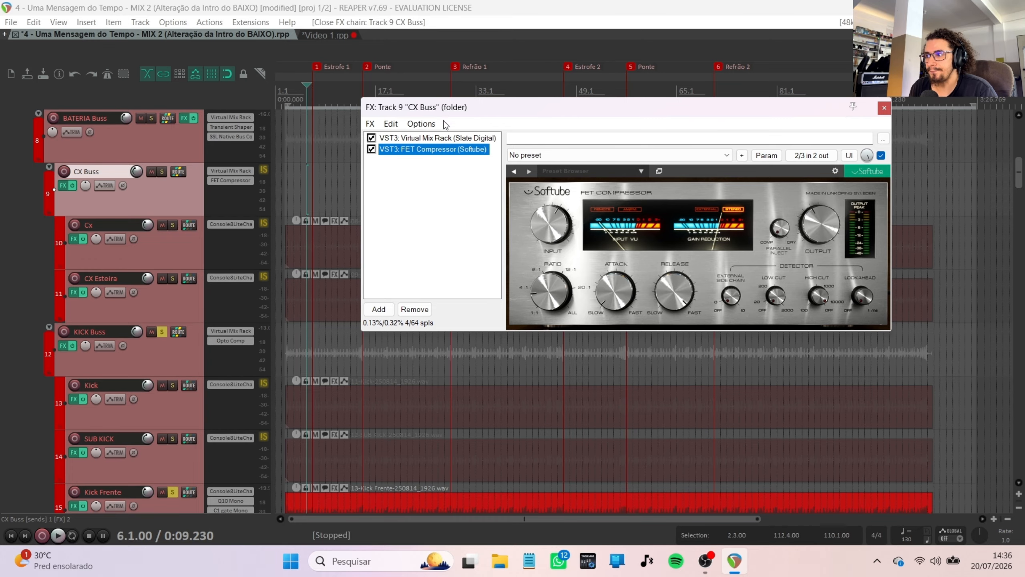
key("Escape")
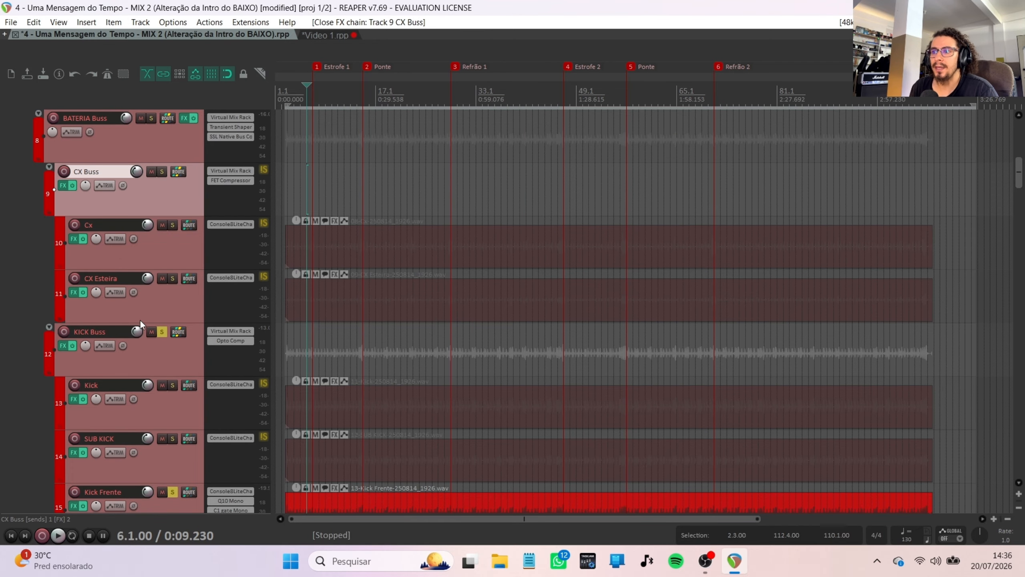
Step: Reopen CX Buss's effects chain, bypass the FET Compressor, and play CX Buss exclusively soloed from bar 6
left_click(63, 185)
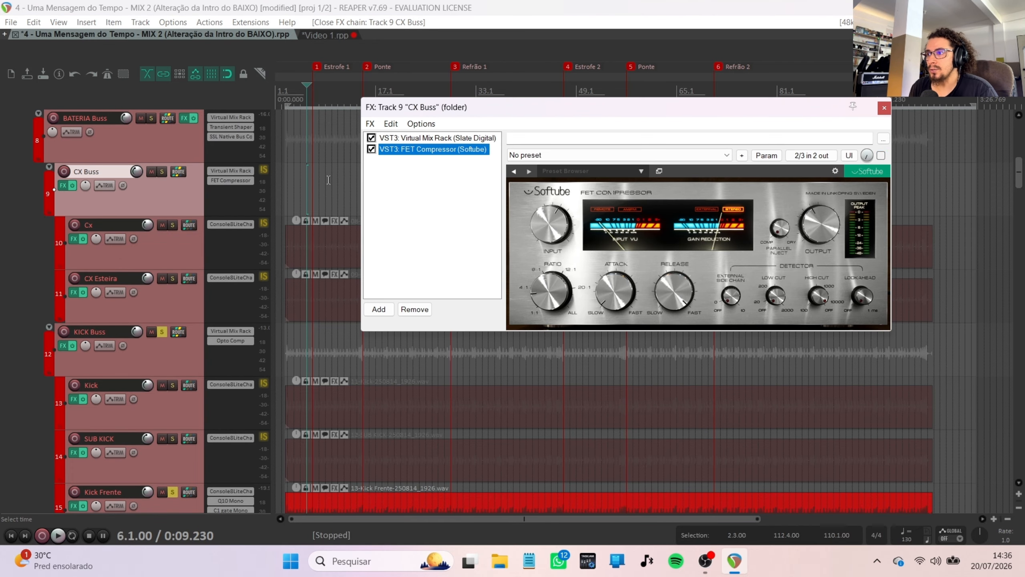
left_click(371, 149)
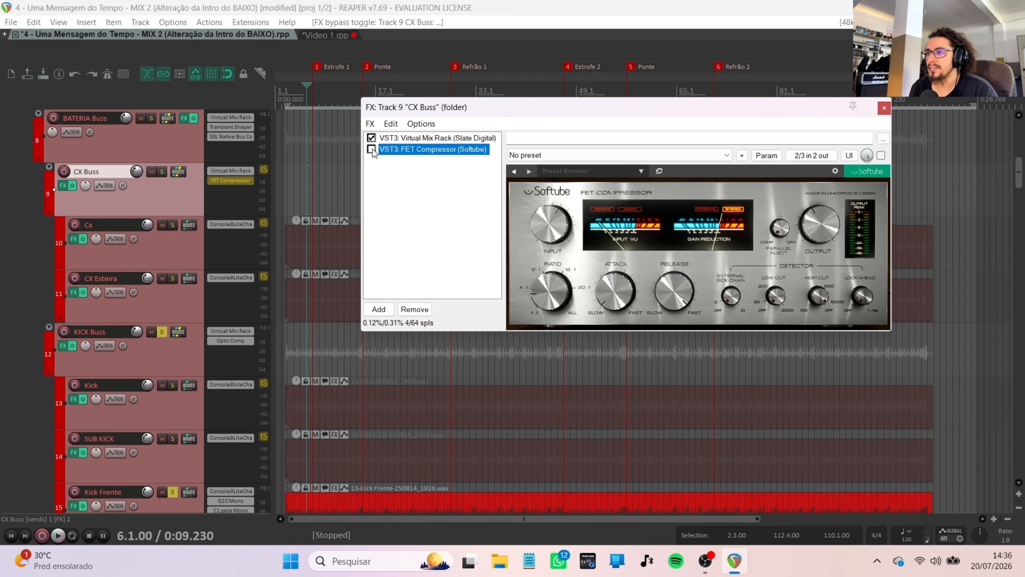
left_click(160, 173)
left_click(160, 174)
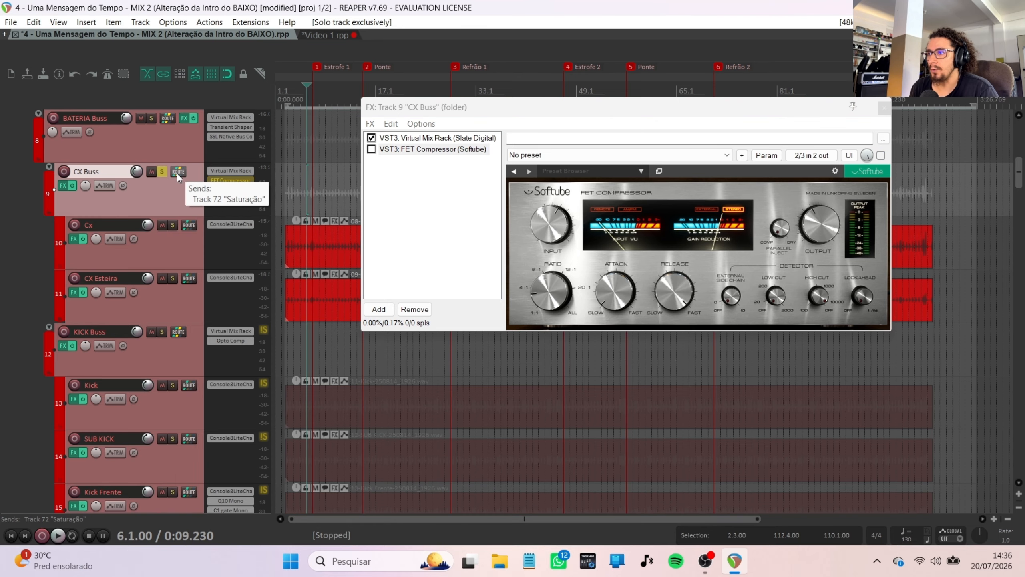
key("space")
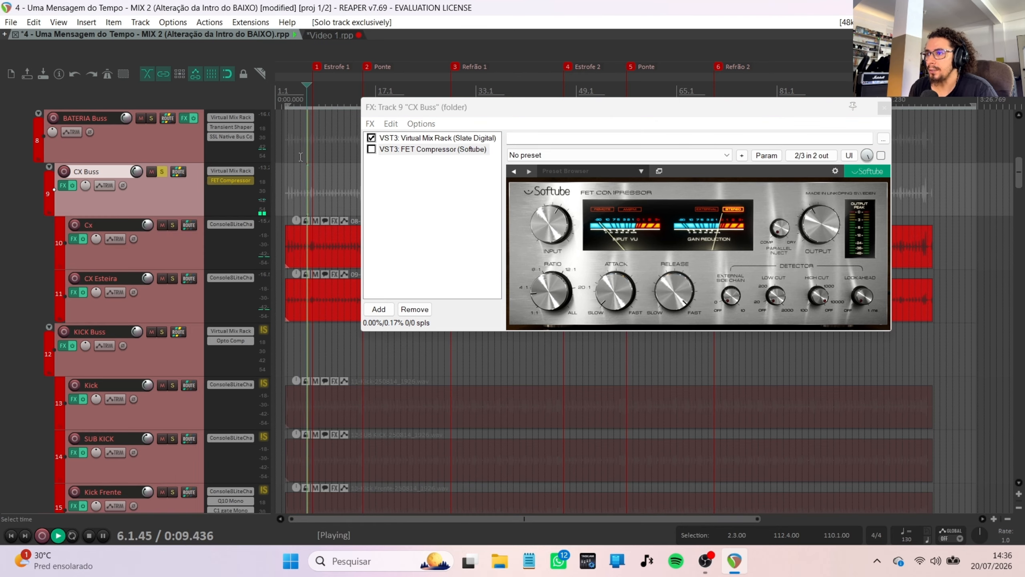
Step: Compare CX Buss with the FET Compressor on and off, leave it enabled, close the effects chain and end the soloed playback
left_click(372, 149)
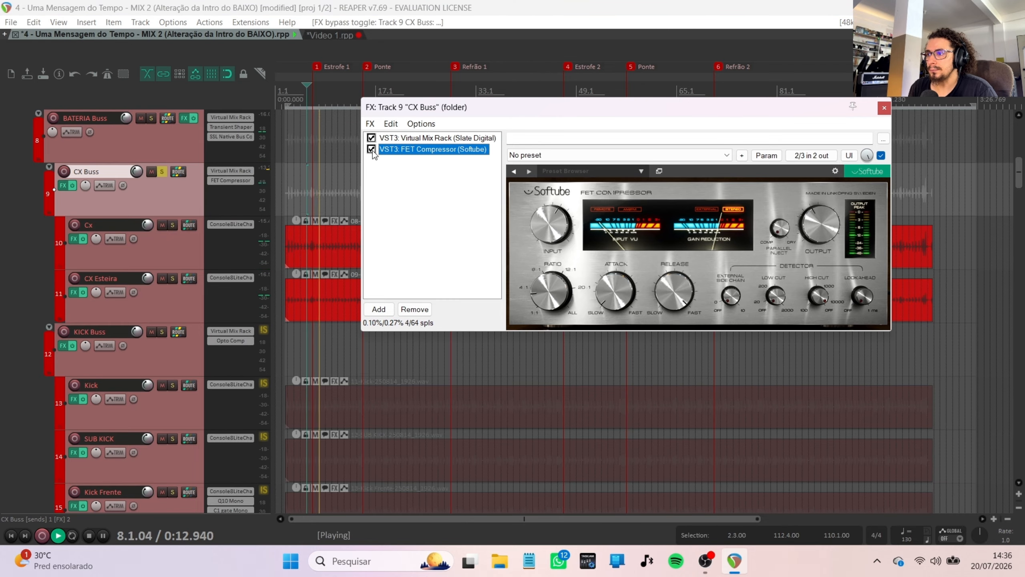
left_click(371, 149)
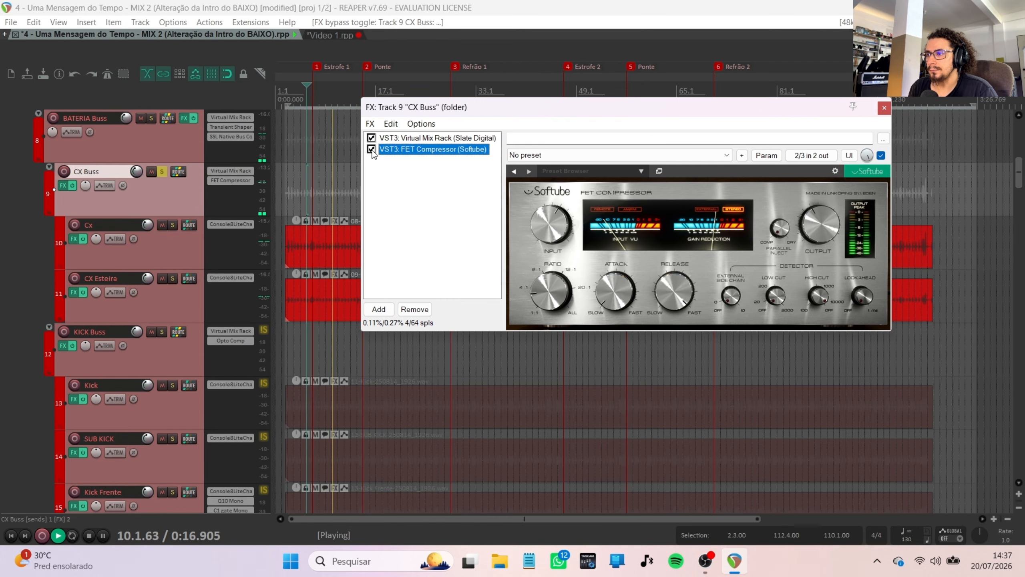
key("Escape")
key("space")
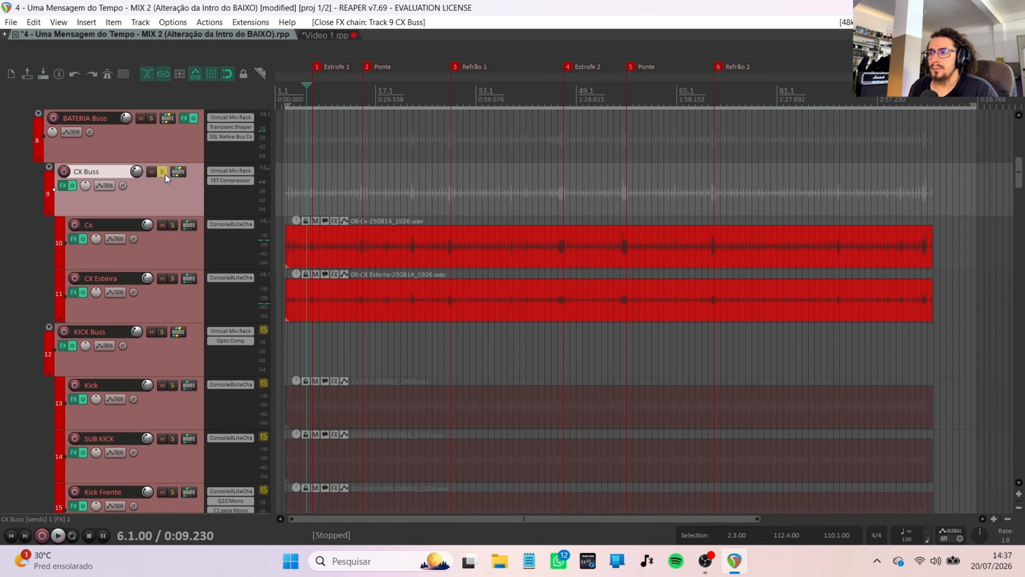
left_click(162, 172)
Step: Solo the KICK Buss track and open its effects chain on the Virtual Mix Rack
scroll(102, 346, "down", 3)
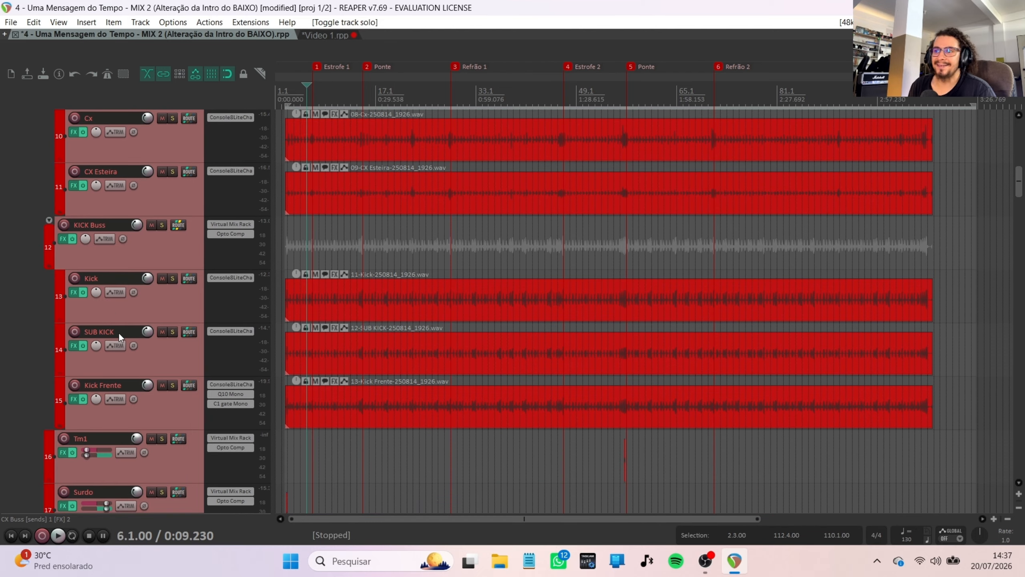
left_click(73, 201)
key("F6")
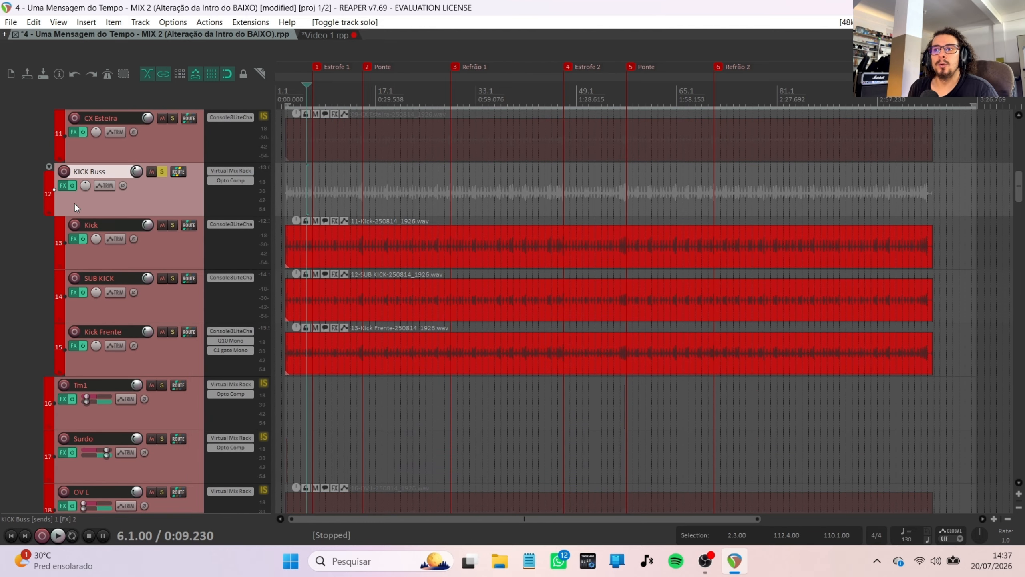
scroll(75, 204, "down", 1)
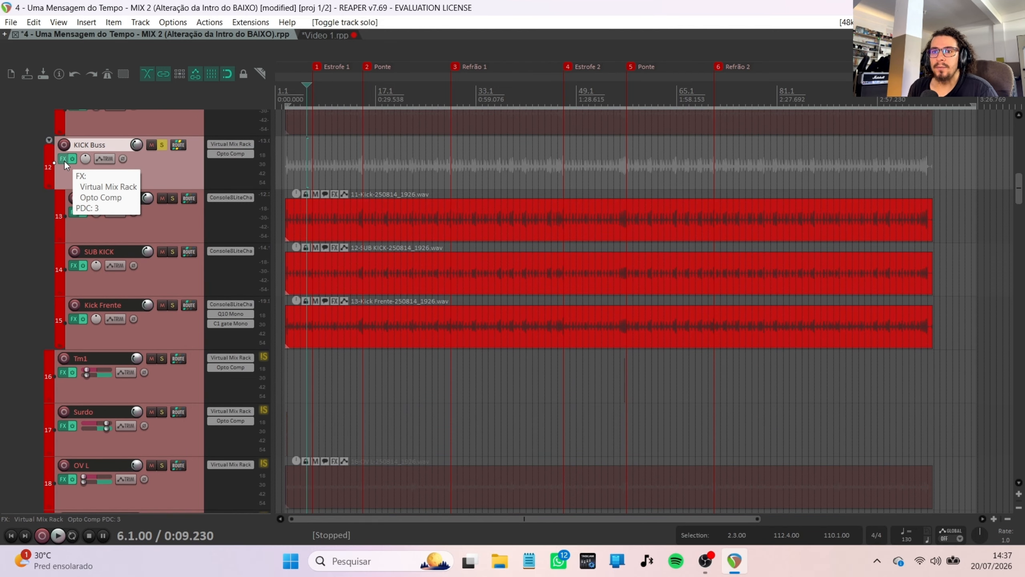
left_click(64, 160)
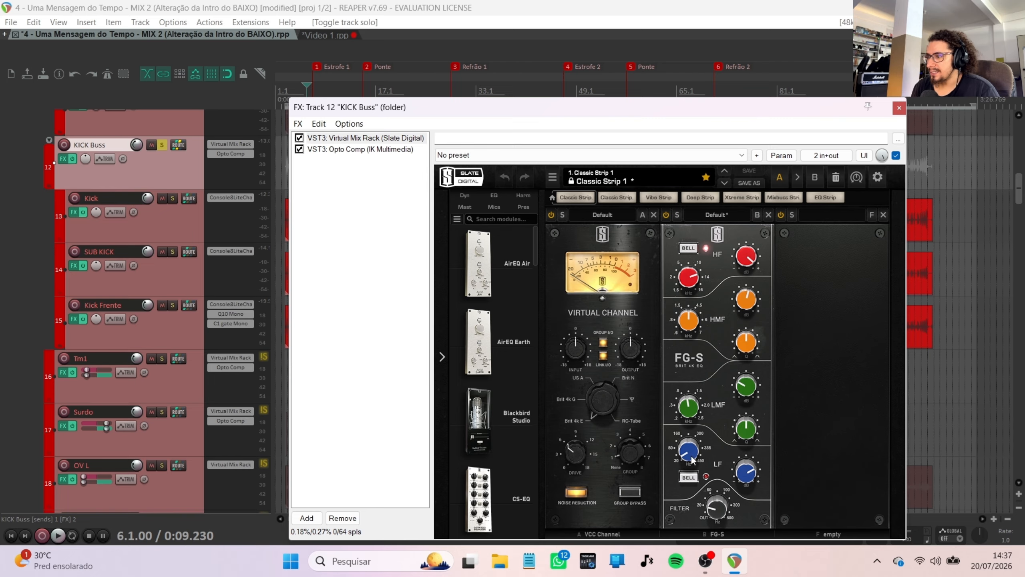
Step: Examine the LF, LMF, HMF and HF band settings of the FG-S equalizer on KICK Buss
mouse_move(689, 451)
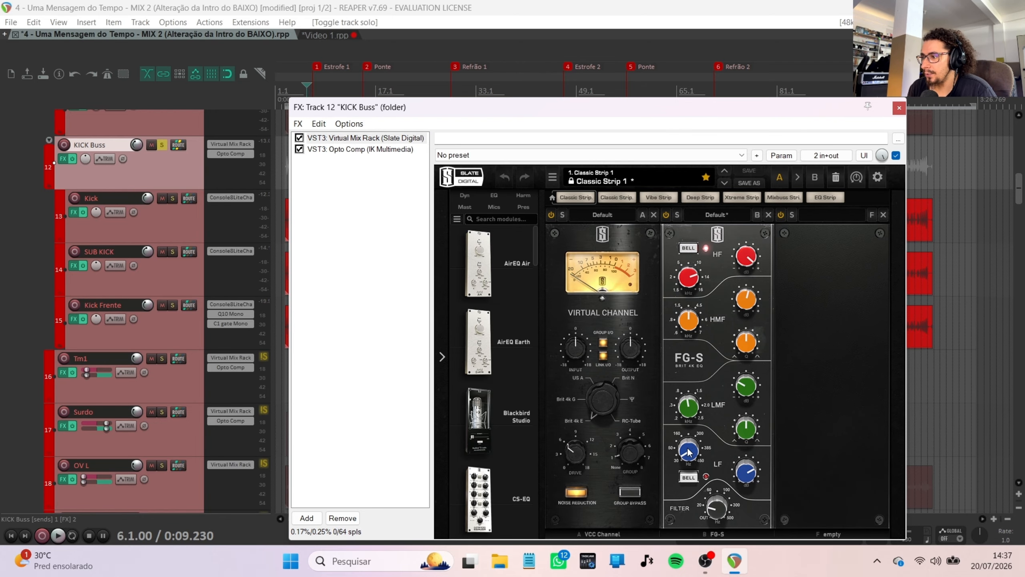
mouse_move(747, 476)
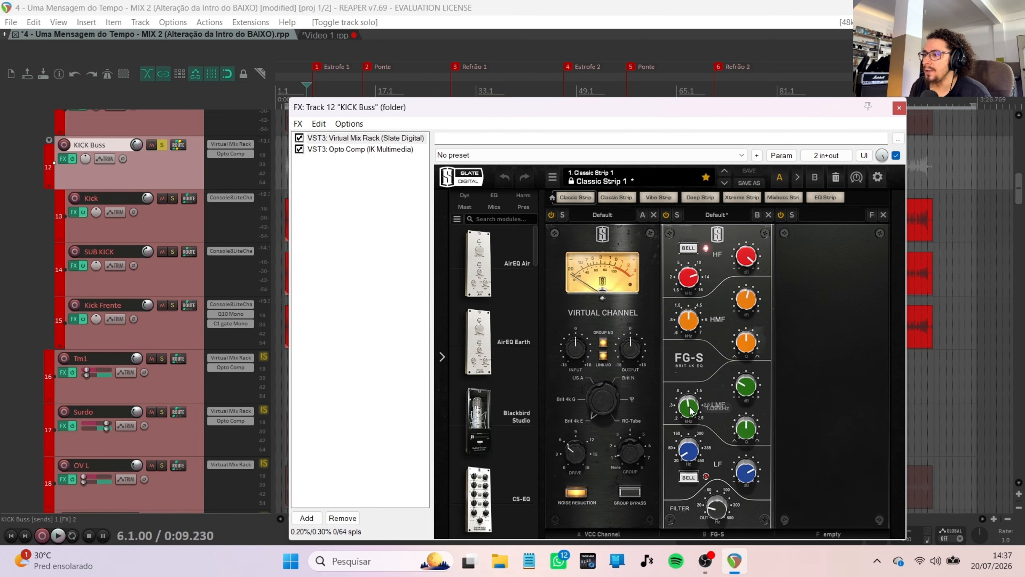
mouse_move(687, 410)
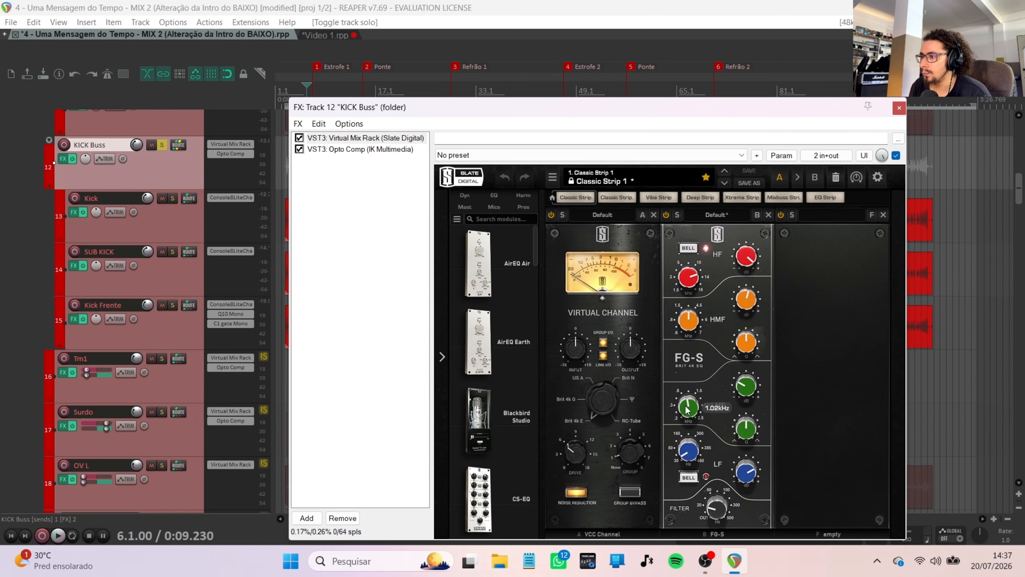
mouse_move(694, 321)
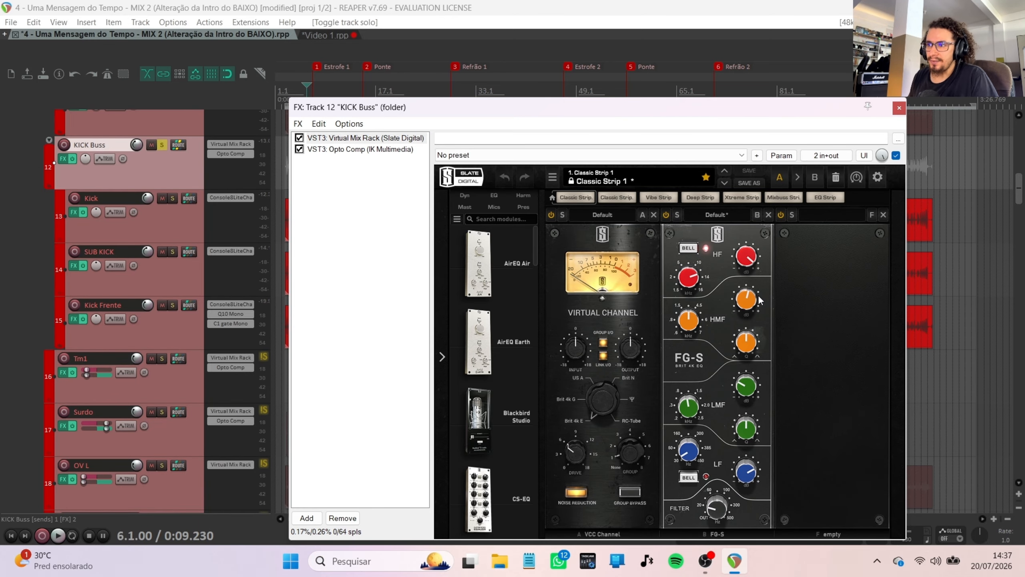
mouse_move(696, 279)
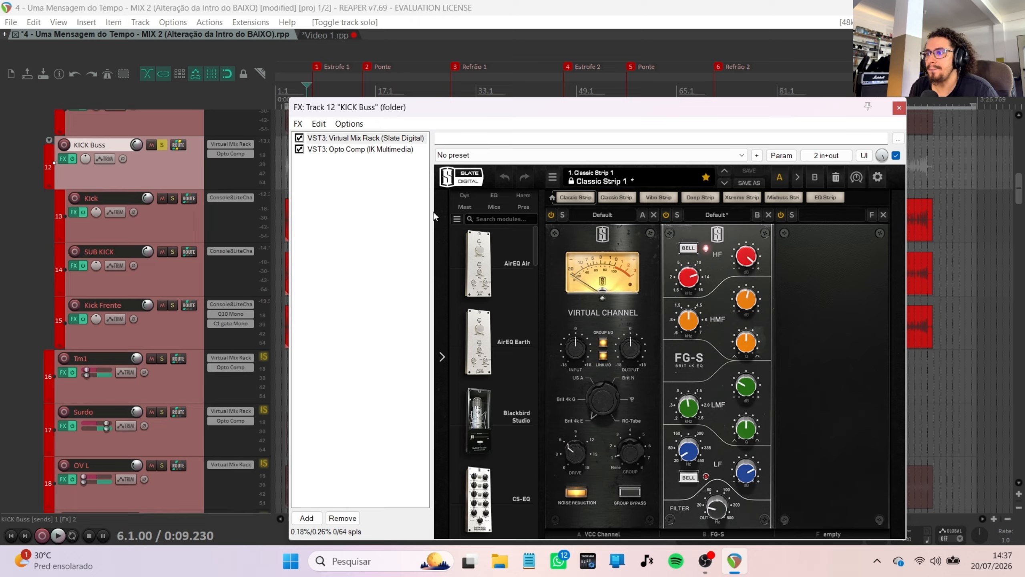
Step: Show the Opto Comp in KICK Buss's effects chain and play the soloed bus from bar 6
left_click(357, 149)
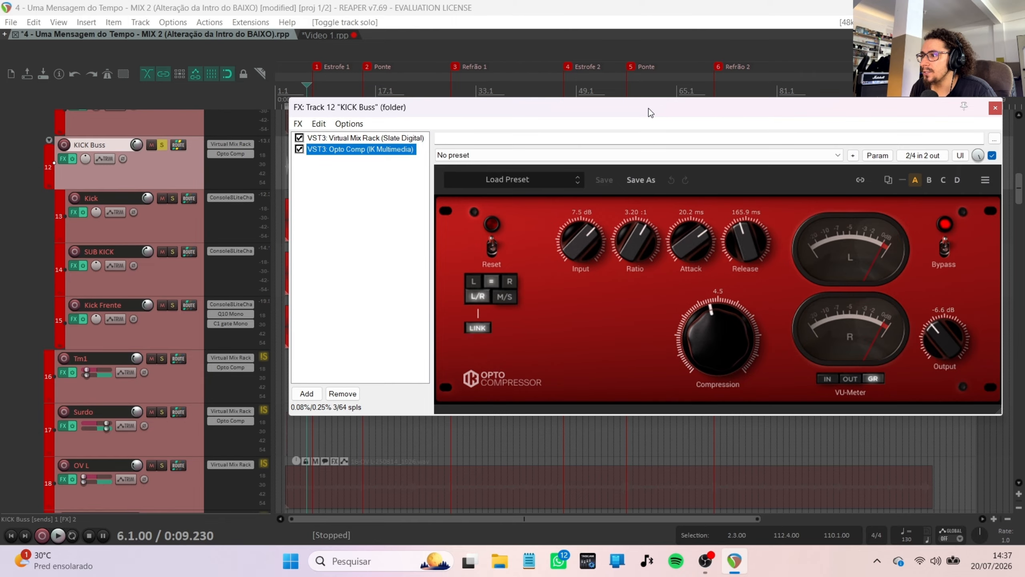
left_click_drag(649, 108, 624, 122)
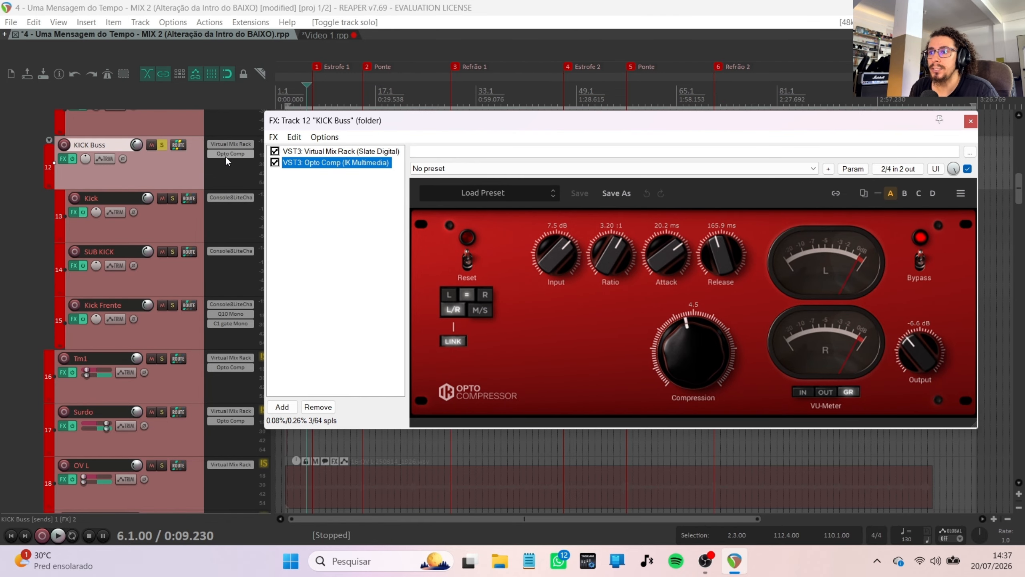
key("space")
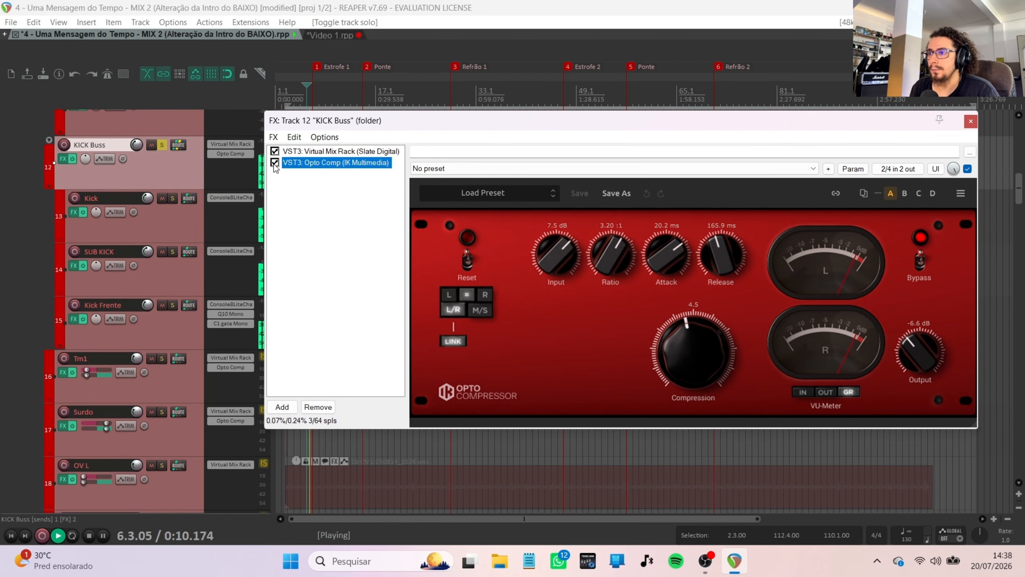
Step: Compare KICK Buss with the Opto Comp bypassed and enabled, leave it enabled, close the effects chain and end the soloed playback
left_click(274, 163)
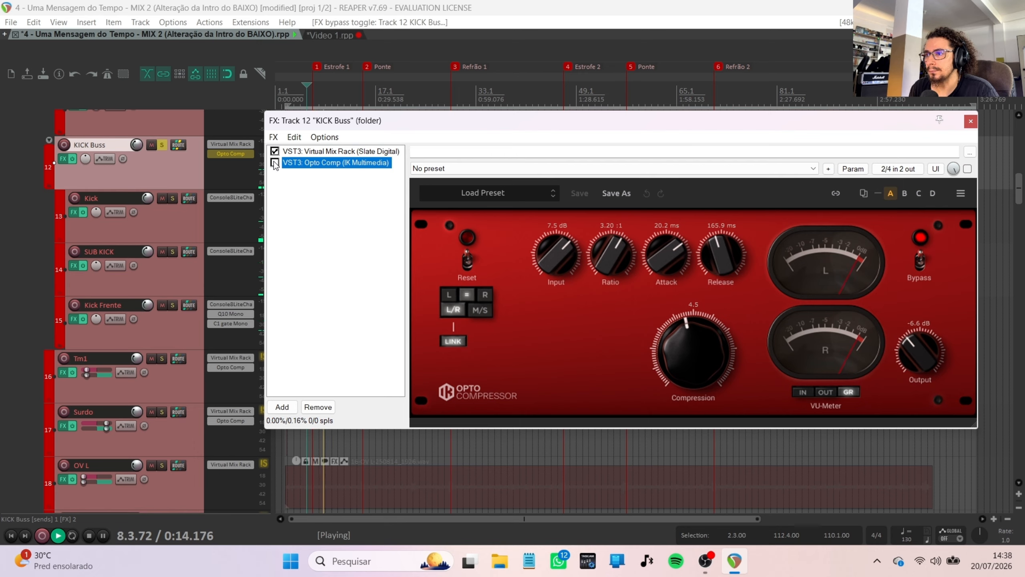
left_click(274, 162)
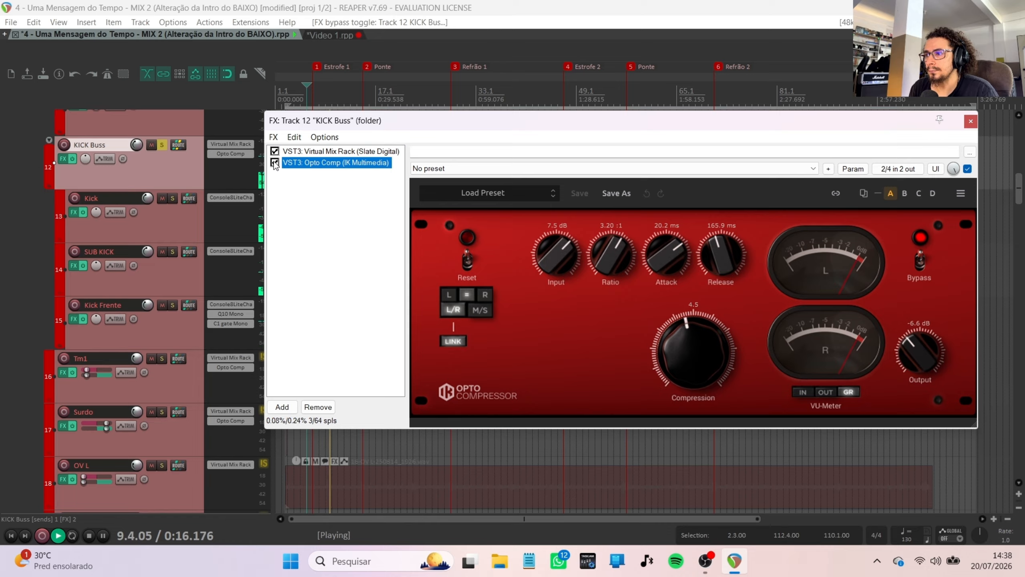
left_click(275, 162)
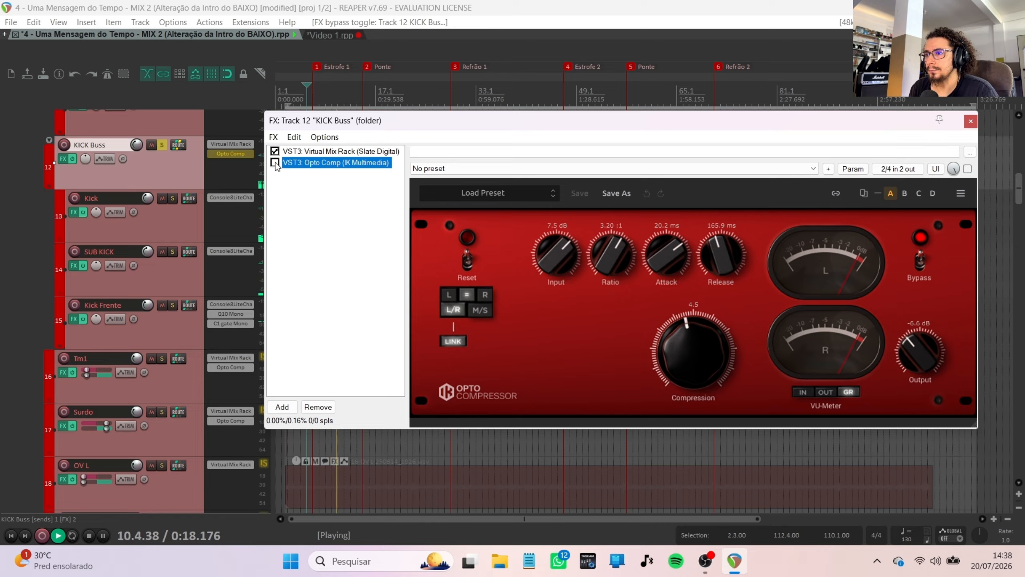
left_click(275, 162)
key("Escape")
key("space")
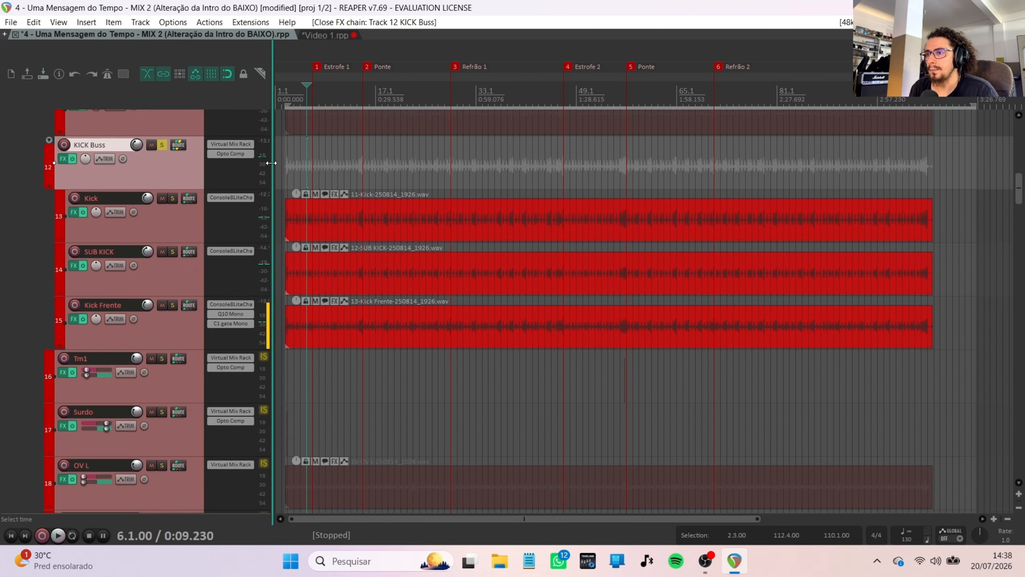
left_click(165, 145)
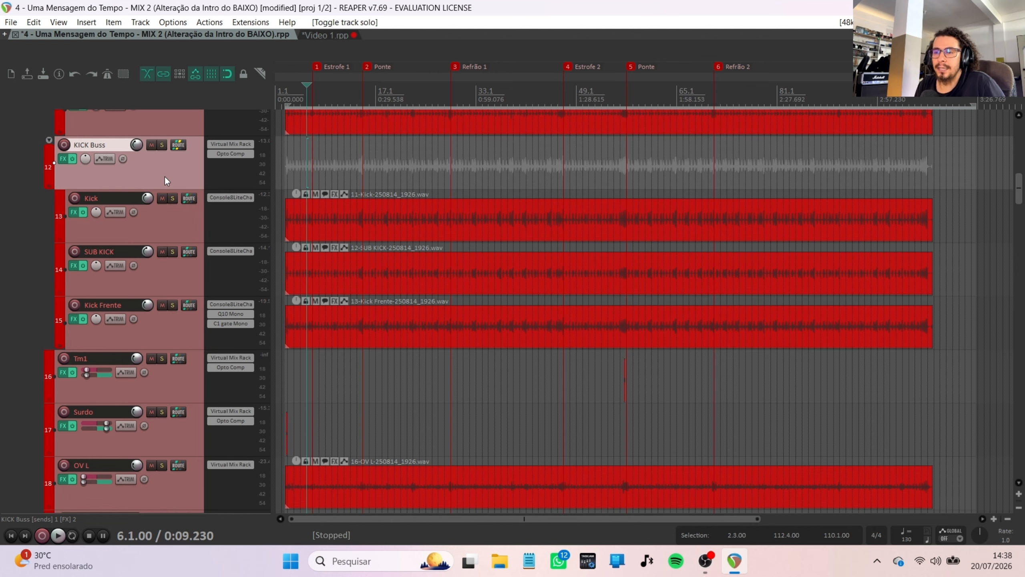
Step: Select the Tm1 and Surdo tracks and place the edit cursor at 2.3.00, just before the Surdo clip
scroll(106, 163, "down", 5)
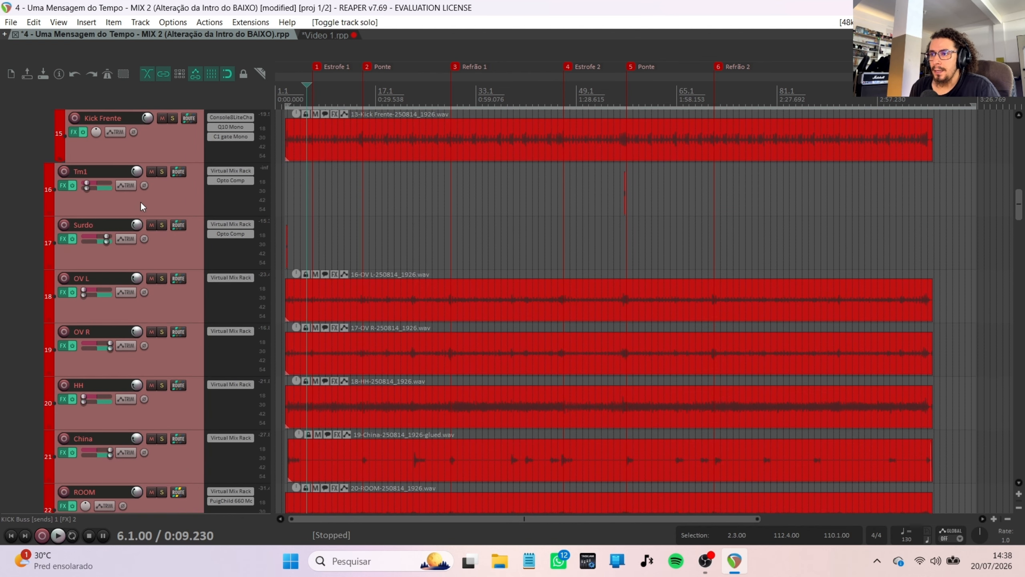
left_click(141, 208)
left_click(153, 254, "shift")
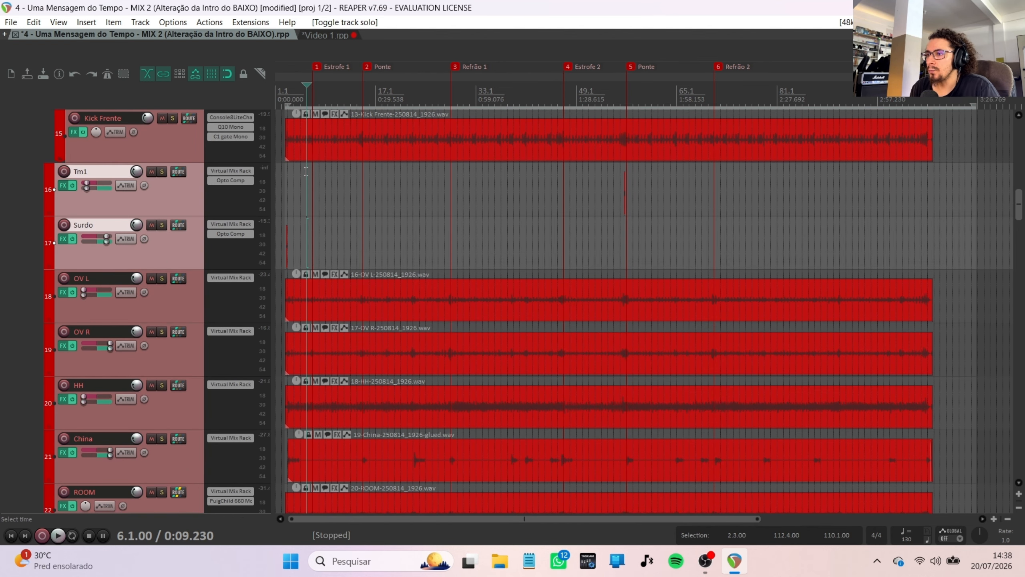
scroll(315, 103, "up", 5)
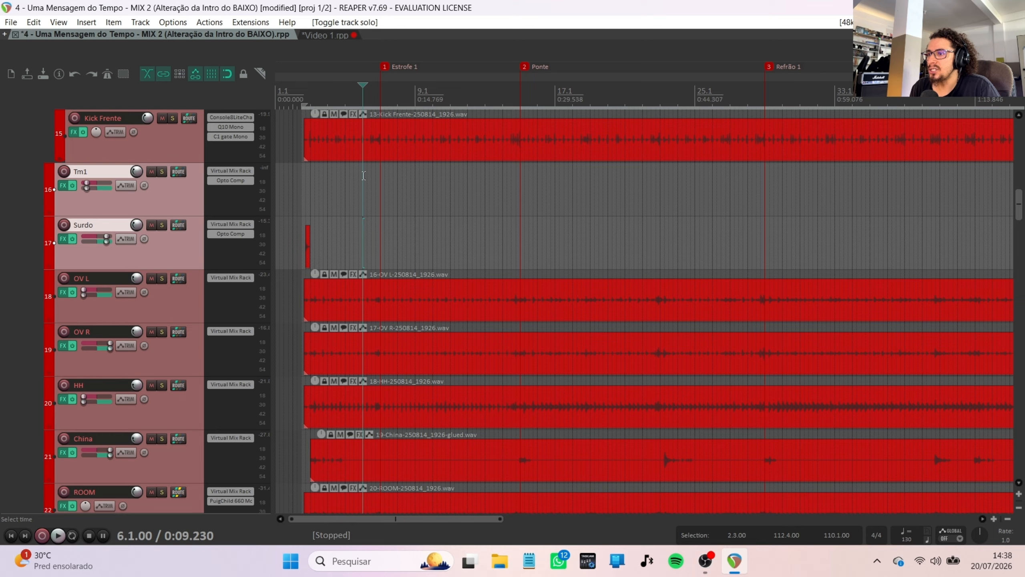
left_click(324, 90)
scroll(324, 90, "up", 2)
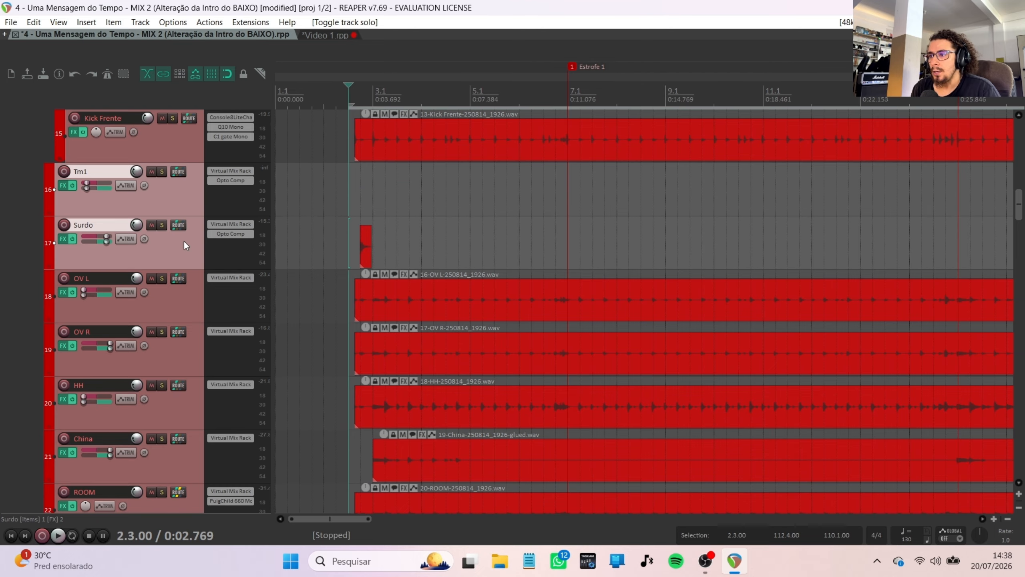
Step: Select only the Surdo track and play the full mix briefly from 2.3.00 over its clip
scroll(176, 239, "down", 1)
left_click(176, 214)
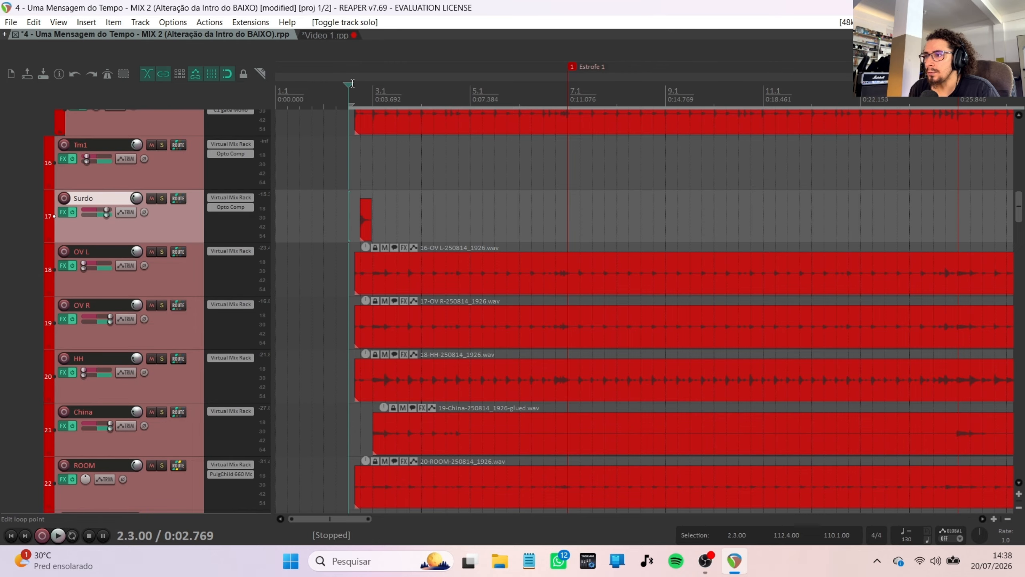
key("Right")
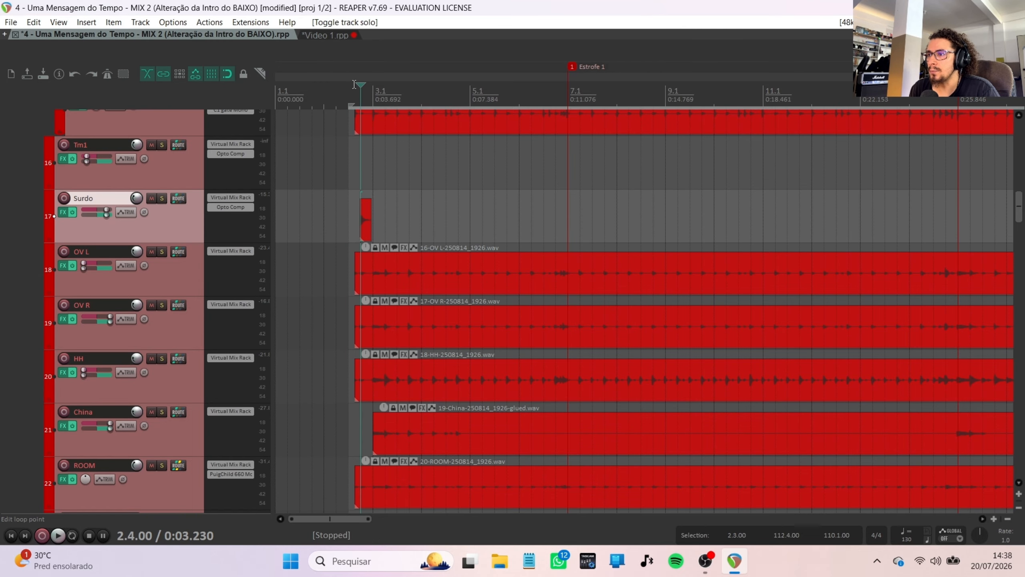
key("Left")
key("space")
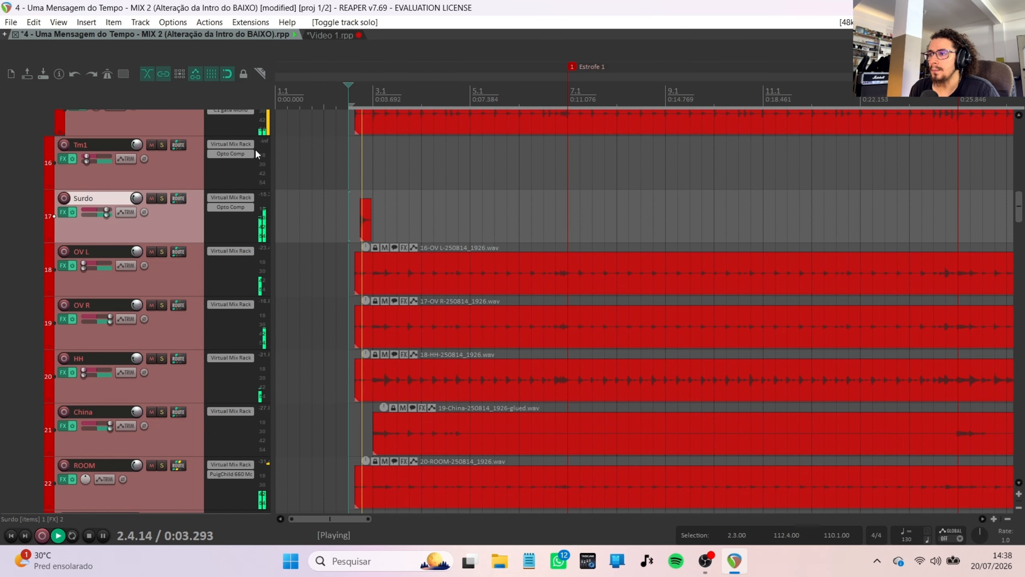
key("space")
Step: Solo the Surdo track and play its short intro clip repeatedly from 2.3.00, stopping playback at the end
left_click(161, 198)
key("space")
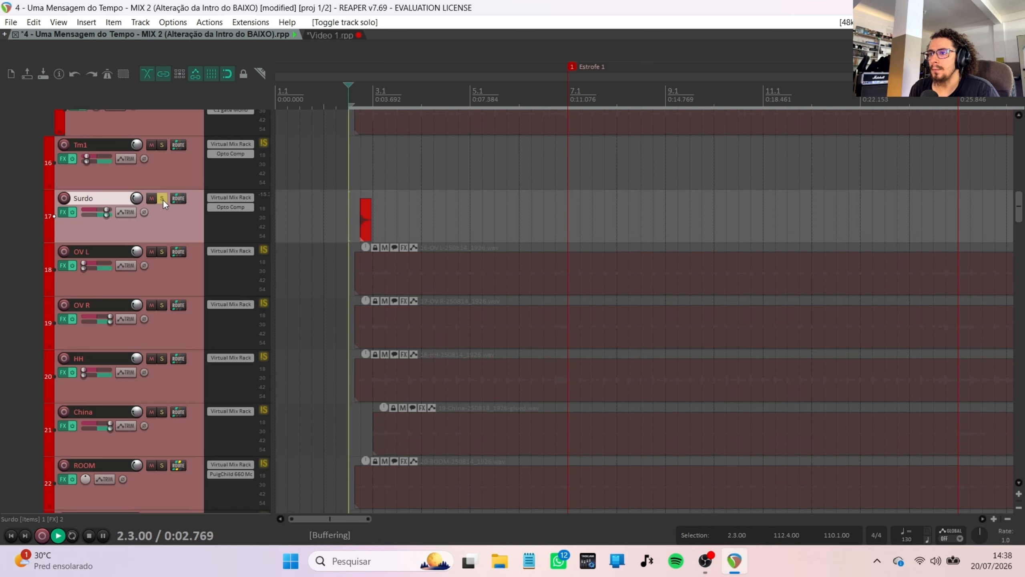
key("space")
key("space")
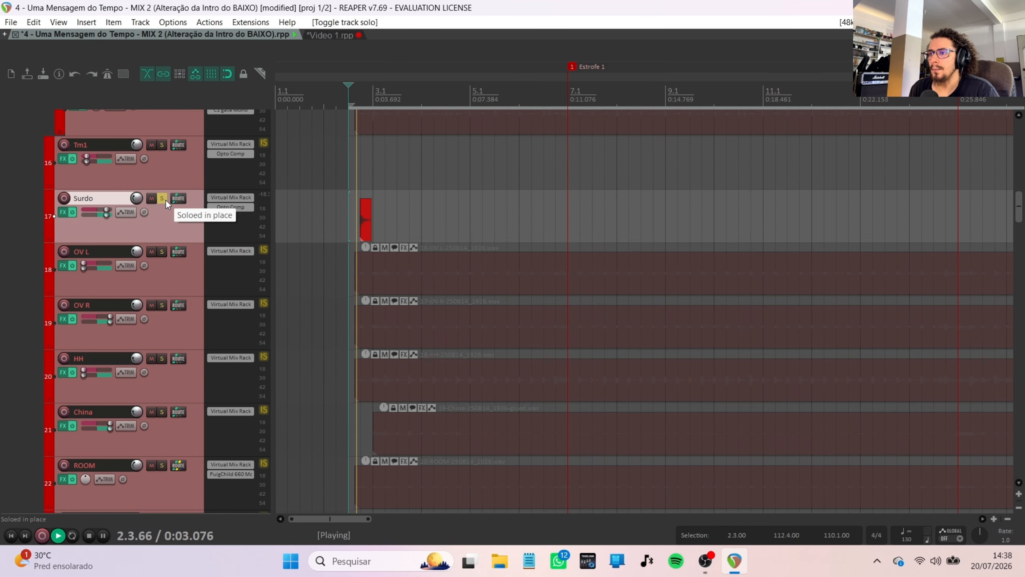
key("space")
key("space")
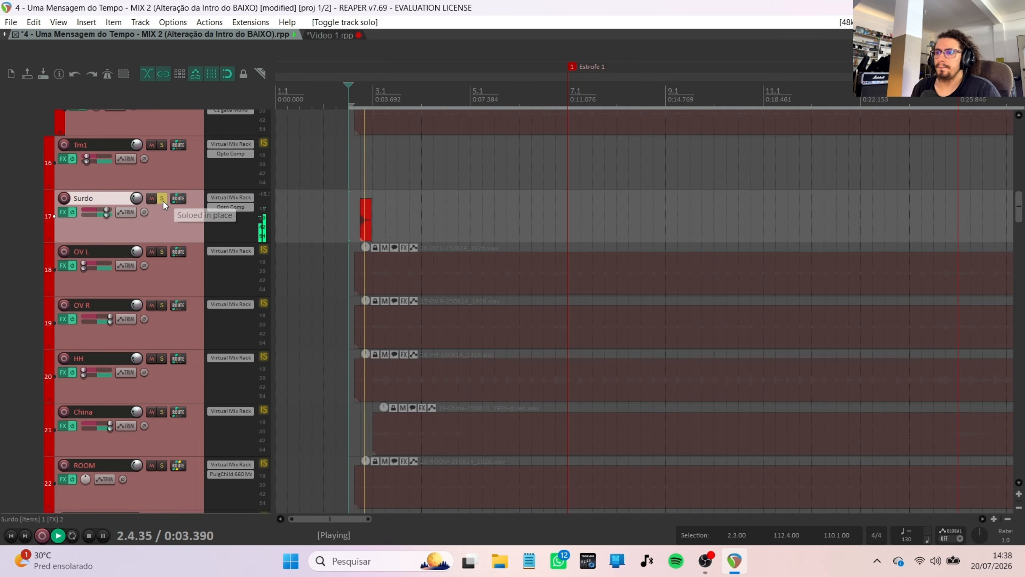
key("space")
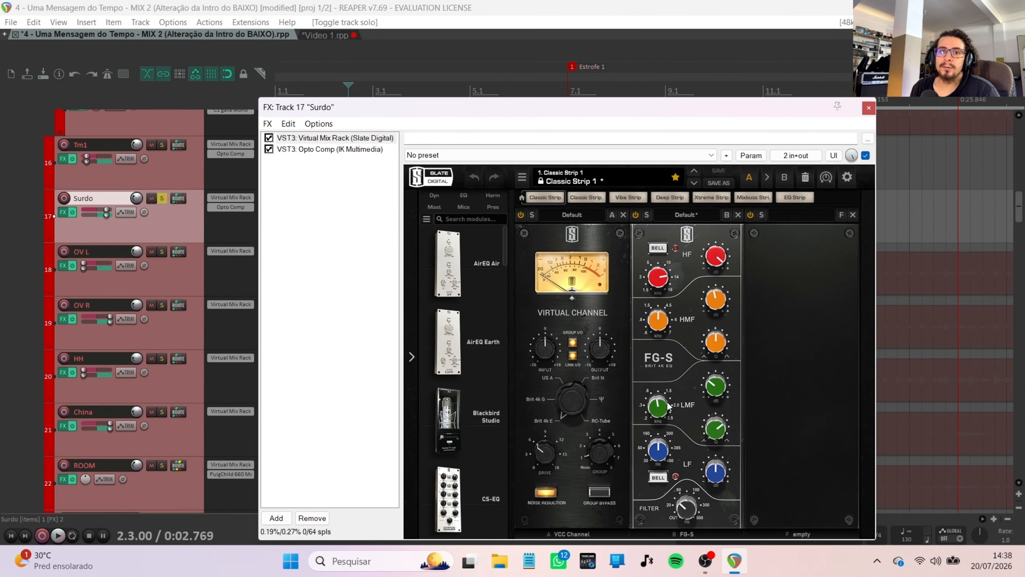
Step: Examine the FG-S equalizer bands in Surdo's Virtual Mix Rack, close the effects chain and replay the soloed clip
mouse_move(668, 406)
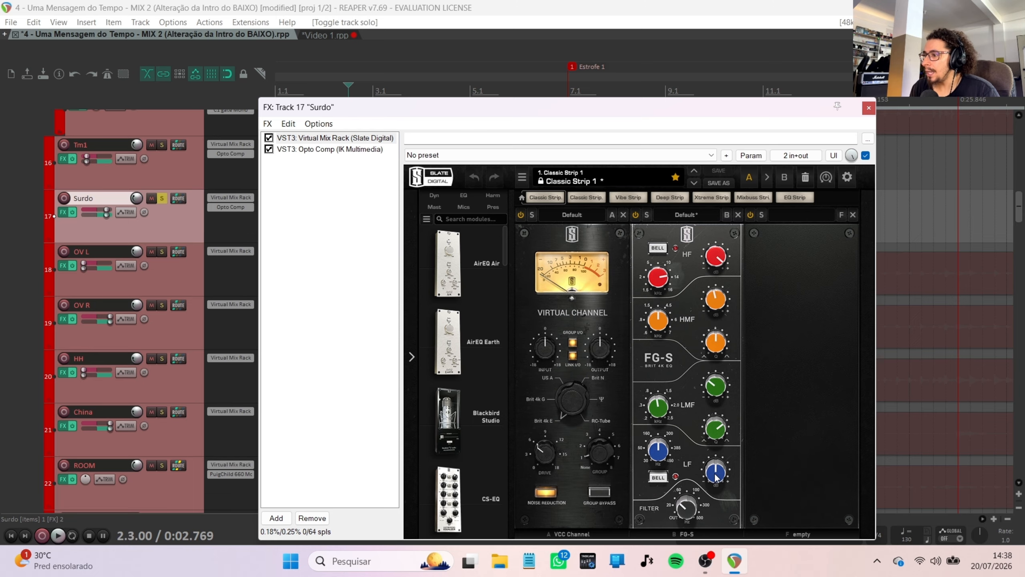
mouse_move(660, 447)
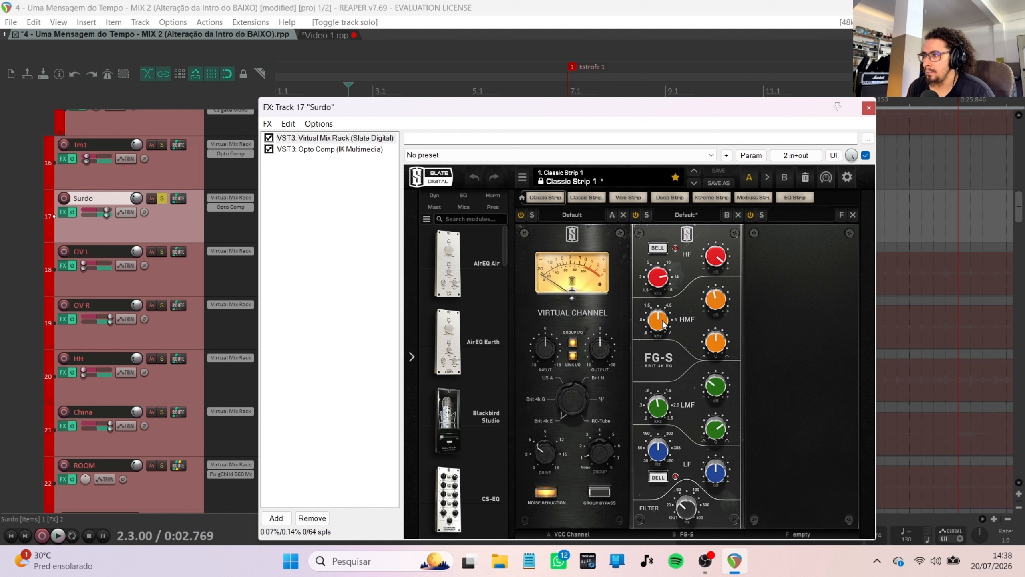
mouse_move(663, 323)
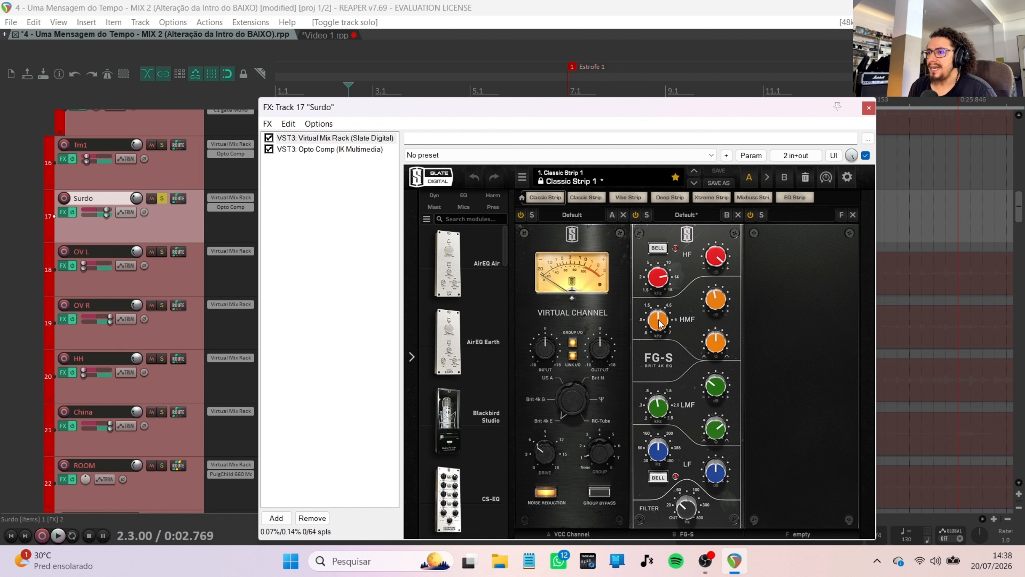
mouse_move(715, 308)
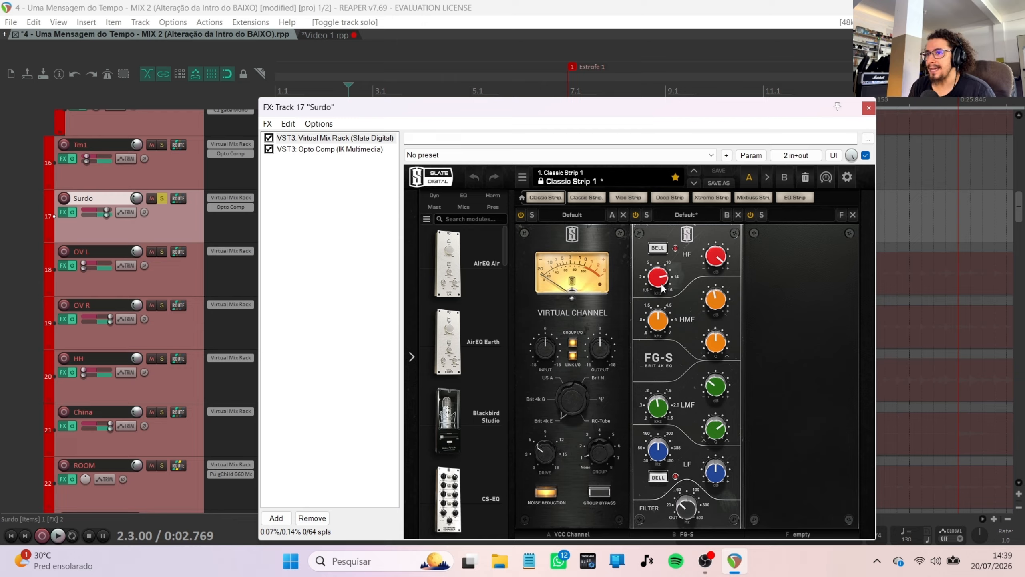
mouse_move(663, 288)
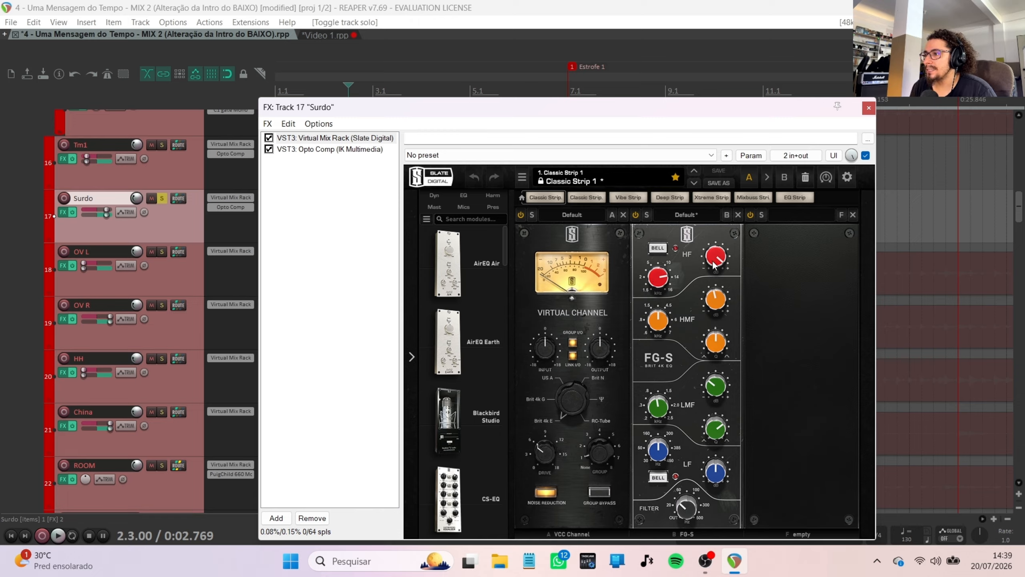
mouse_move(714, 266)
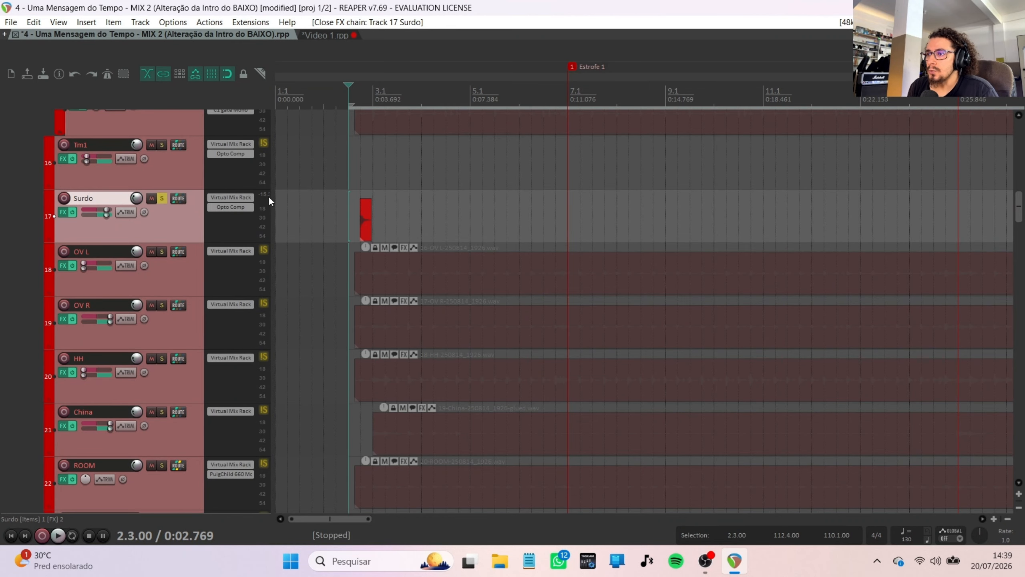
key("space")
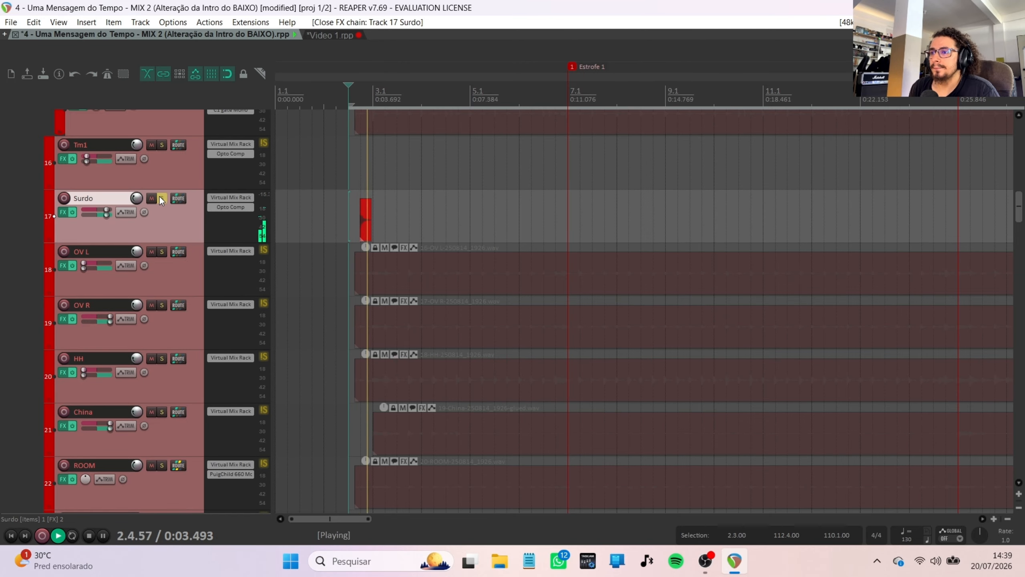
key("space")
Step: Solo only the Tm1 track and play its clip just before the second Ponte marker from 56.3.00
key("ctrl+Page_Down")
scroll(532, 70, "up", 3)
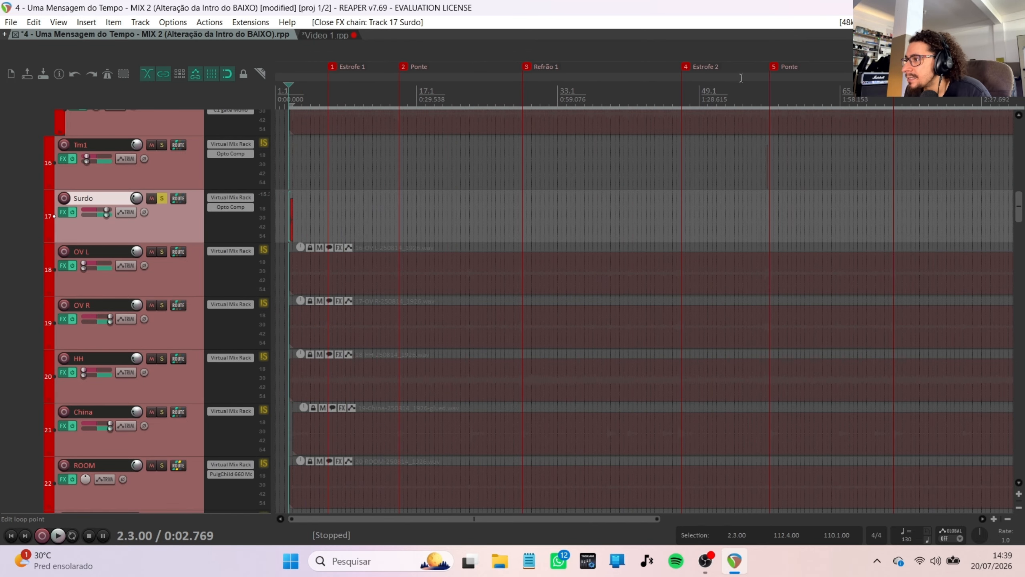
left_click(763, 80)
scroll(759, 81, "up", 8)
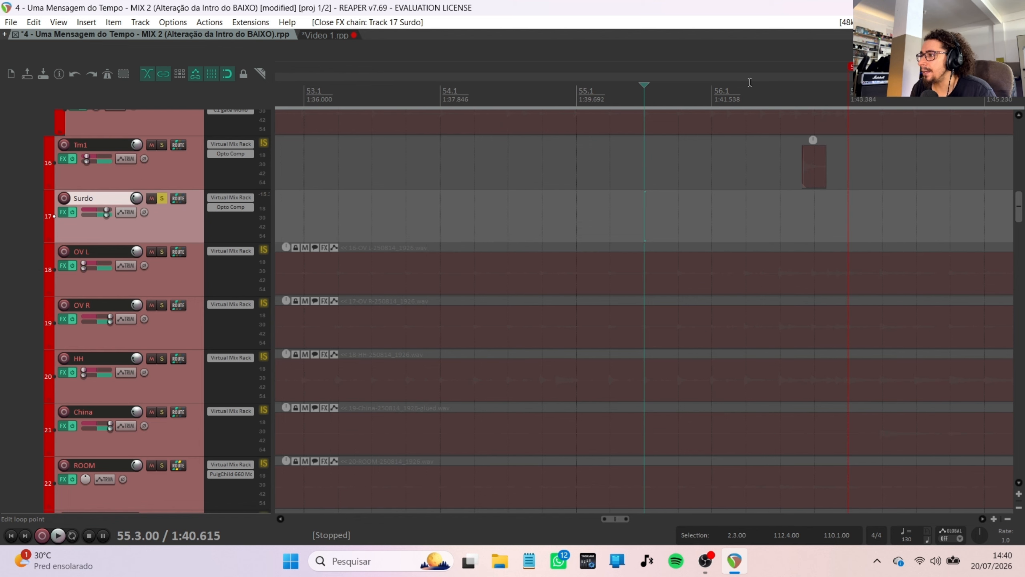
left_click(161, 147, "ctrl")
left_click(773, 86)
key("space")
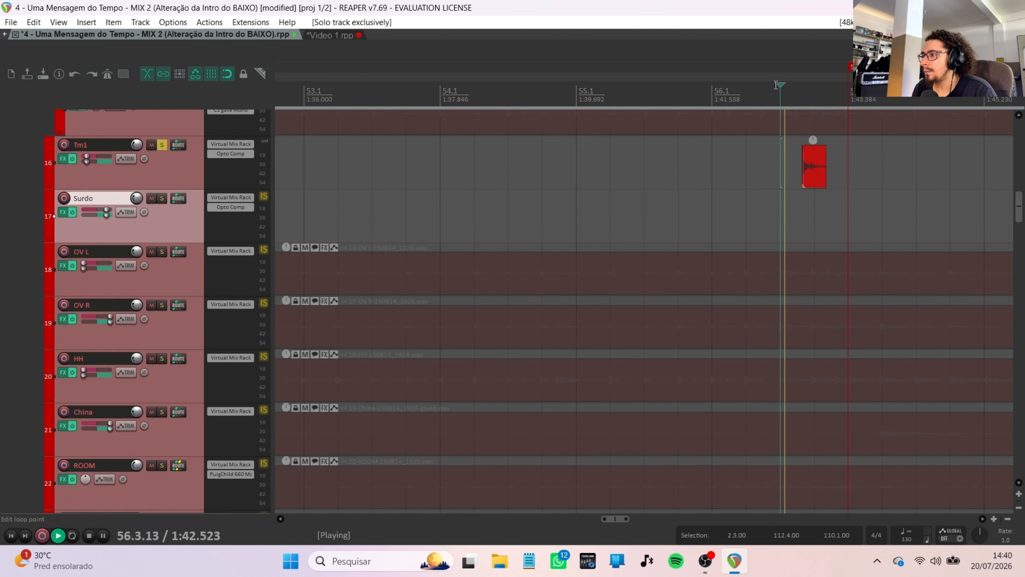
key("space")
key("space")
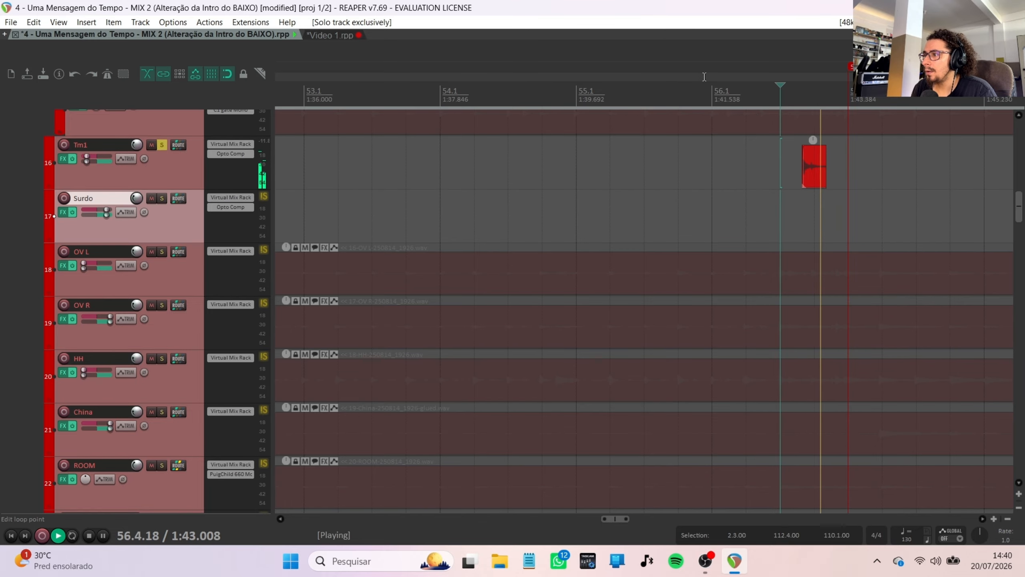
key("space")
Step: Replay the soloed Tm1 clip from an earlier cursor position at 56.2.00, stopping just past the hit
left_click(733, 78)
key("space")
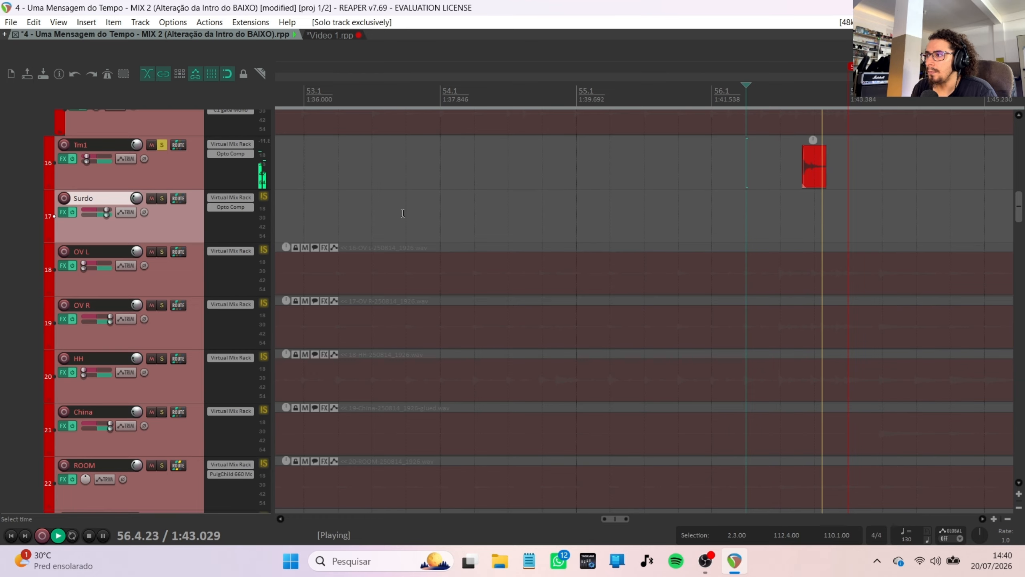
key("space")
Step: Examine the FG-S equalizer in Tm1's Virtual Mix Rack, close the effects chain and play the soloed track briefly
left_click(61, 159)
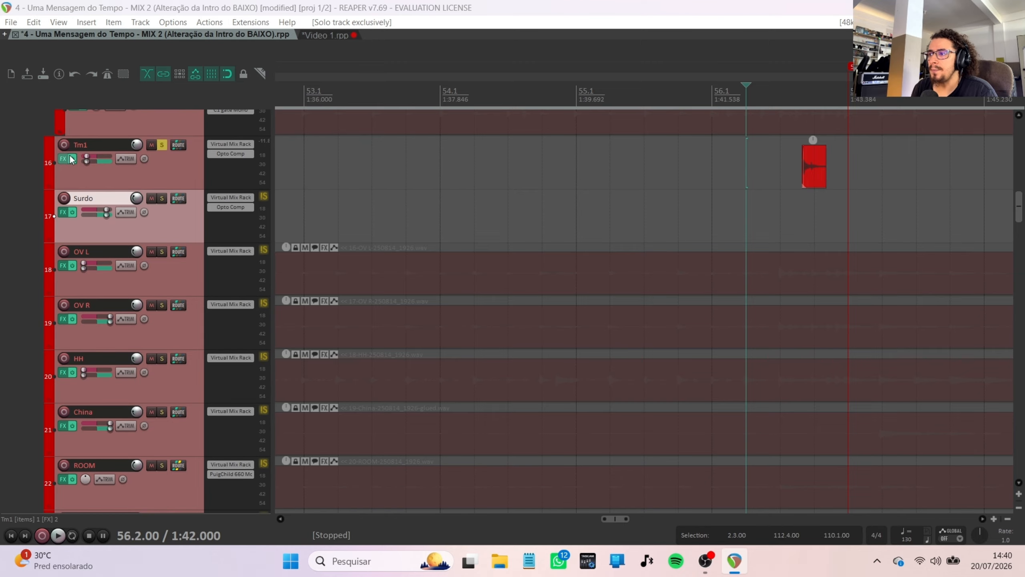
left_click(404, 138)
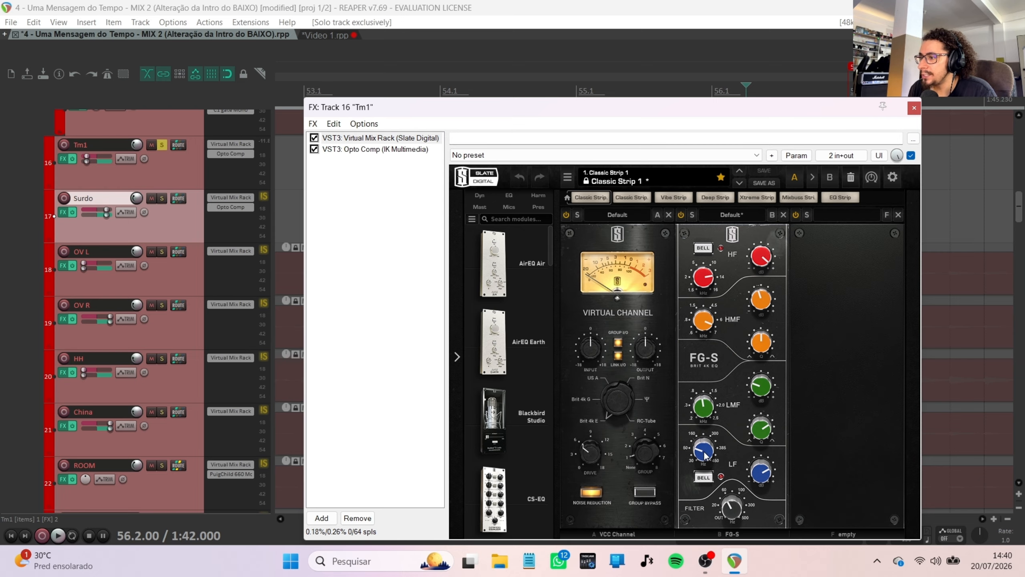
mouse_move(705, 455)
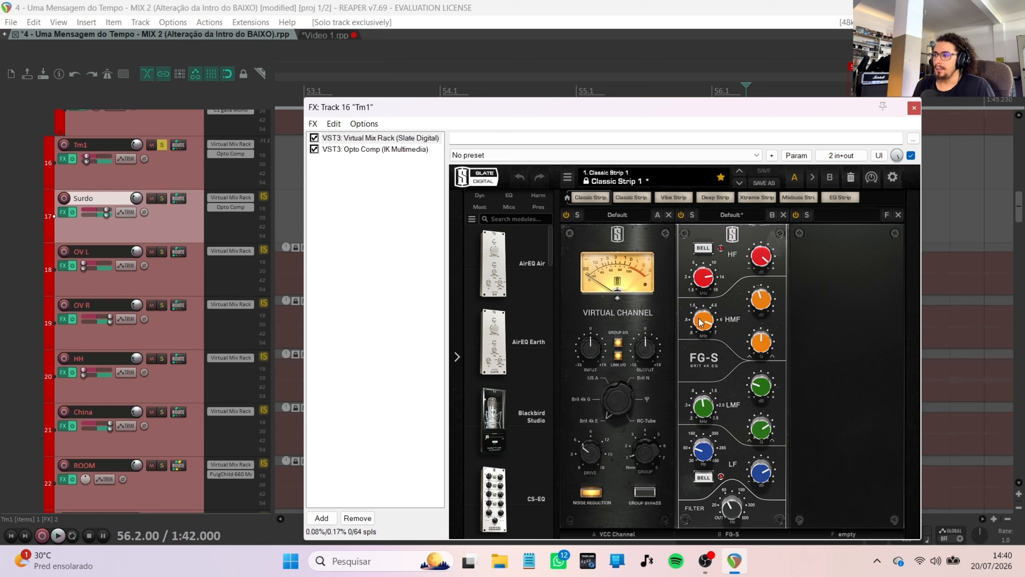
mouse_move(762, 292)
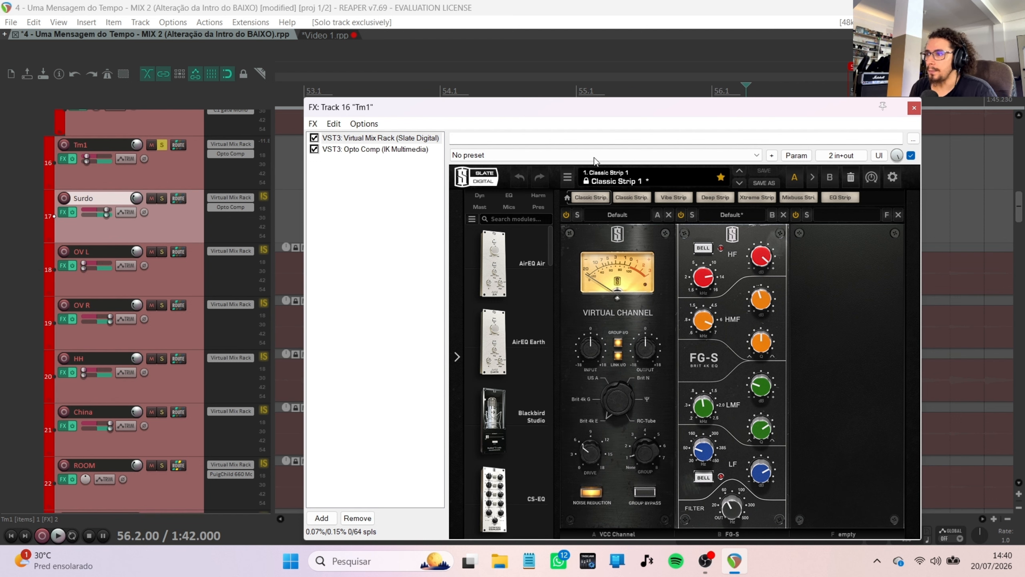
key("Escape")
key("space")
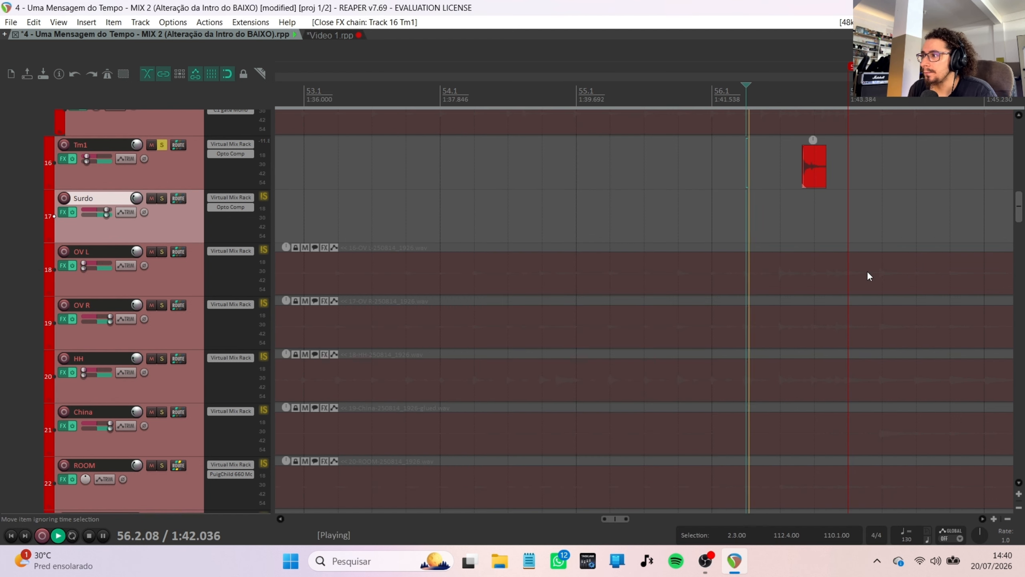
key("space")
Step: Unsolo Tm1 and play the instrumental mix repeatedly from 56.2.00 across its clip and into the Ponte section
scroll(881, 286, "down", 10)
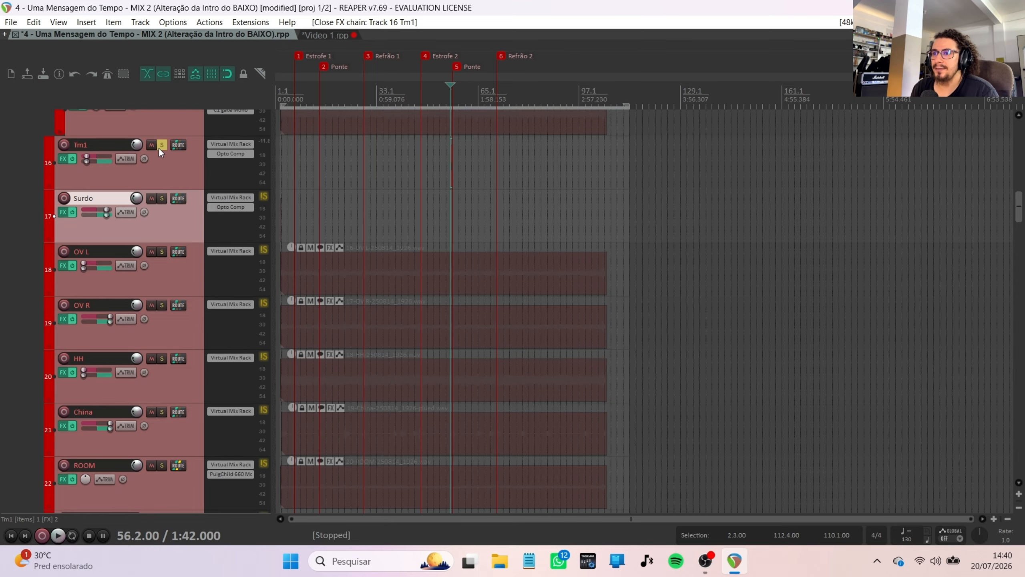
left_click(160, 146)
key("space")
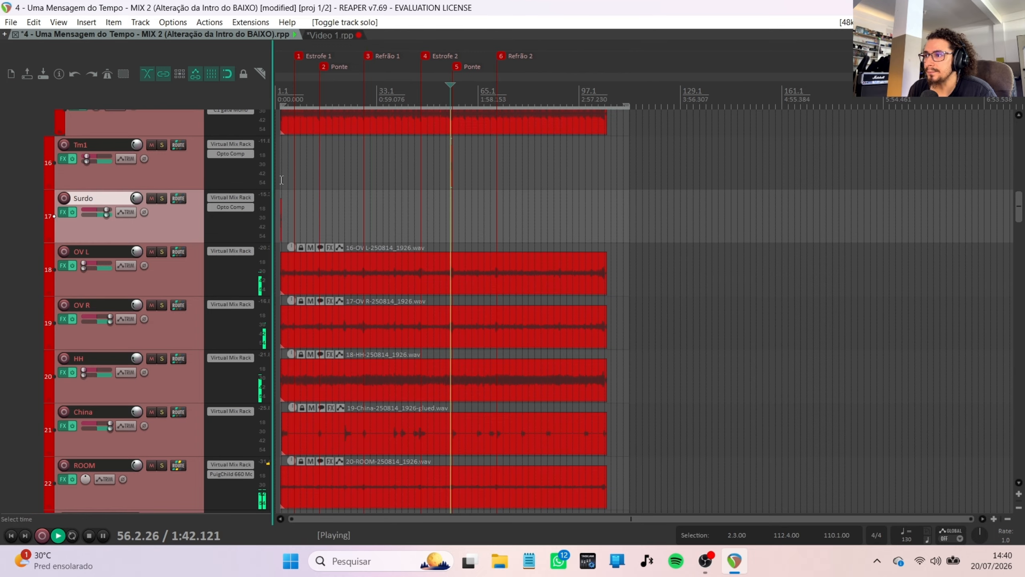
key("space")
scroll(682, 243, "up", 4)
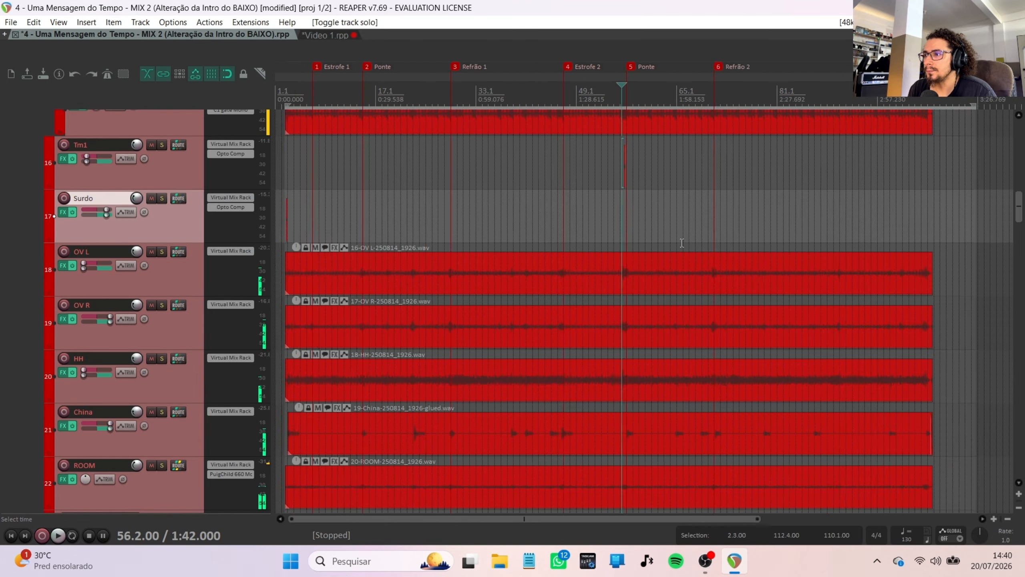
scroll(682, 243, "up", 6)
key("space")
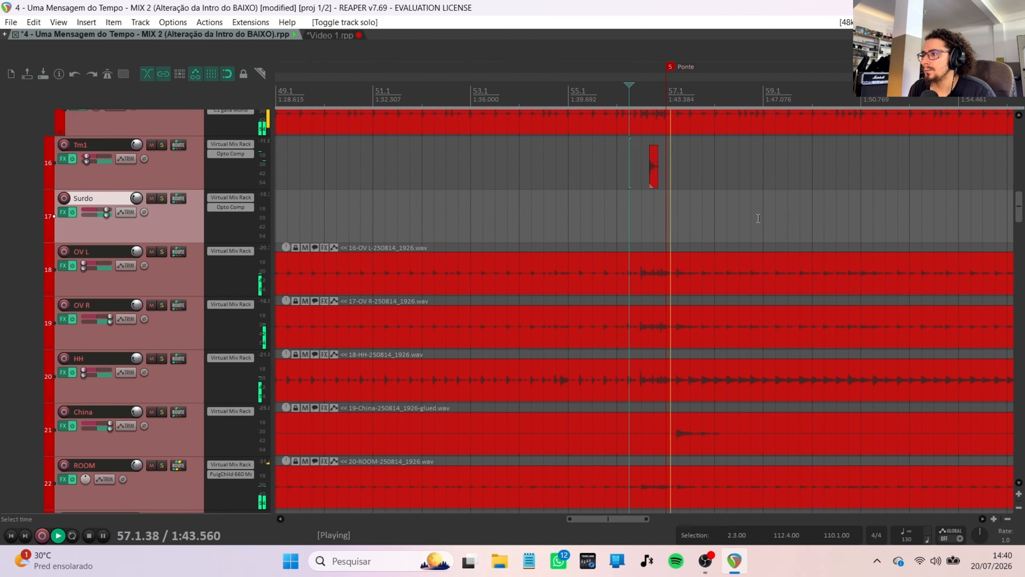
key("space")
scroll(338, 249, "up", 3)
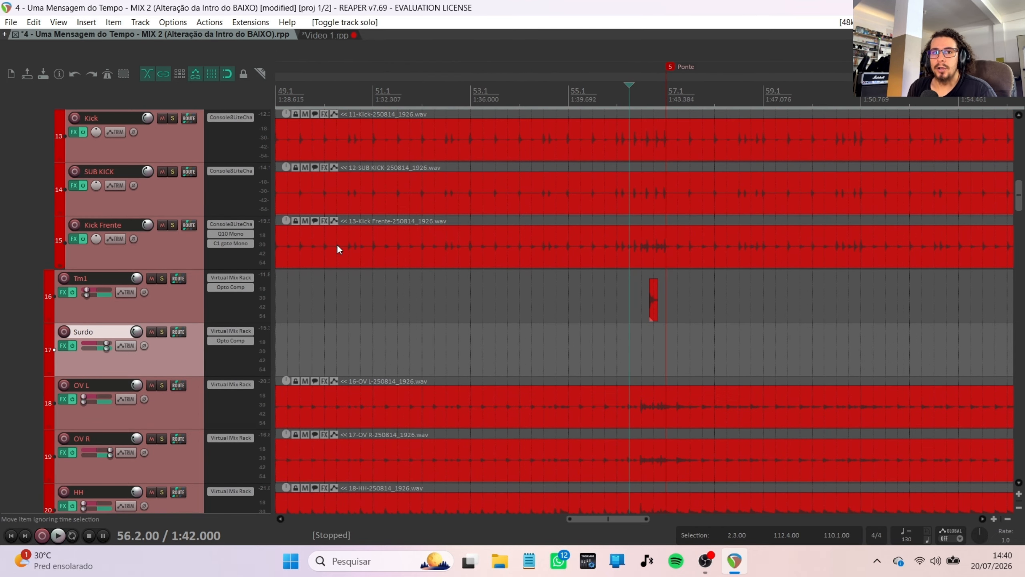
key("space")
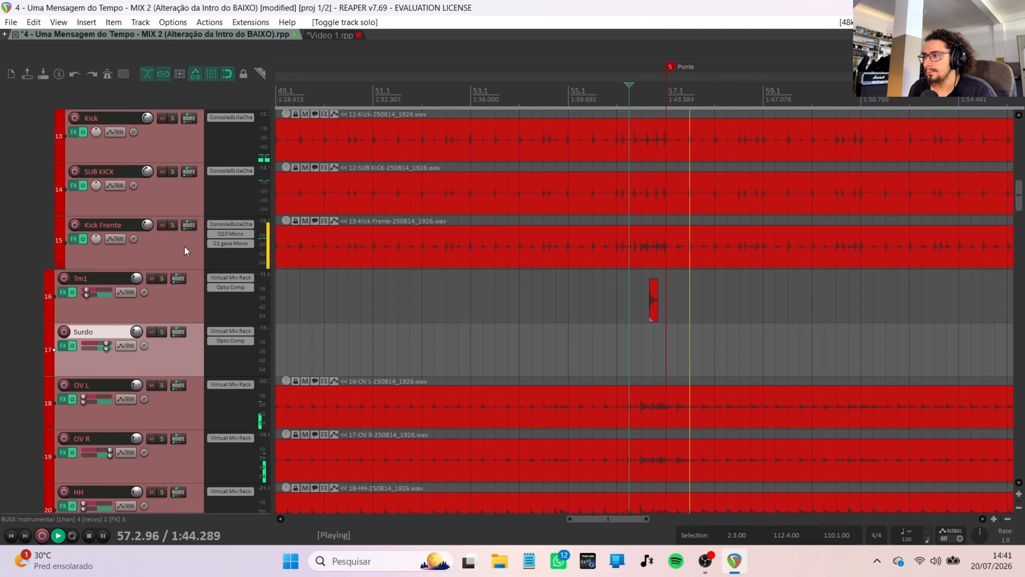
key("space")
Step: Select the HH and China drum tracks together, then each one individually, ending on HH
scroll(185, 246, "up", 7)
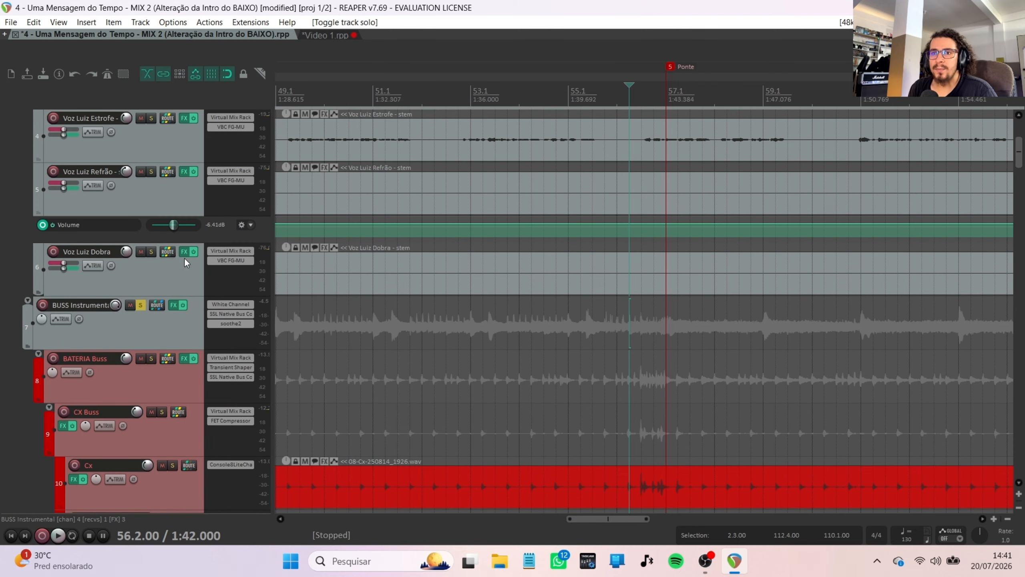
scroll(145, 304, "down", 8)
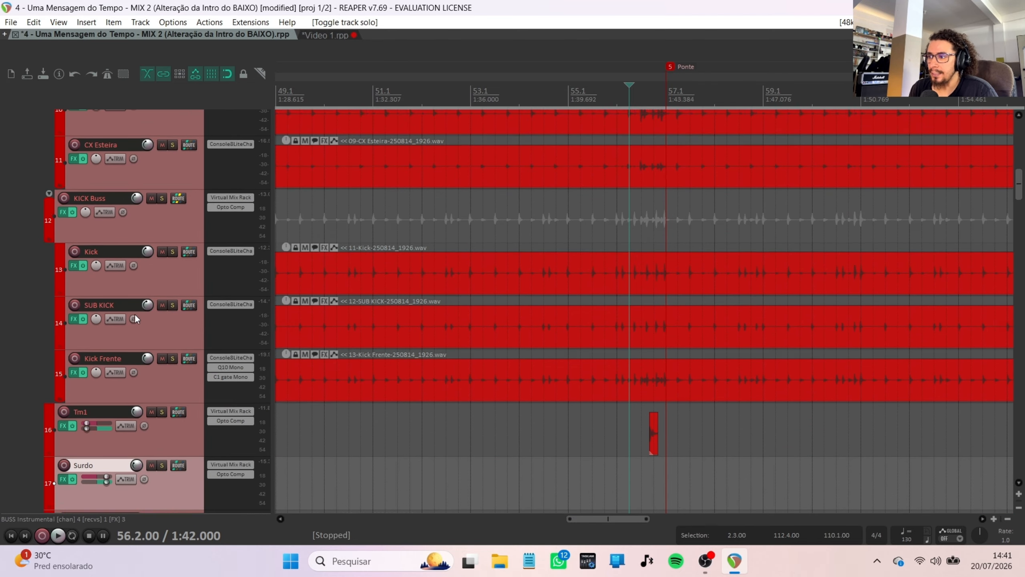
scroll(151, 274, "down", 2)
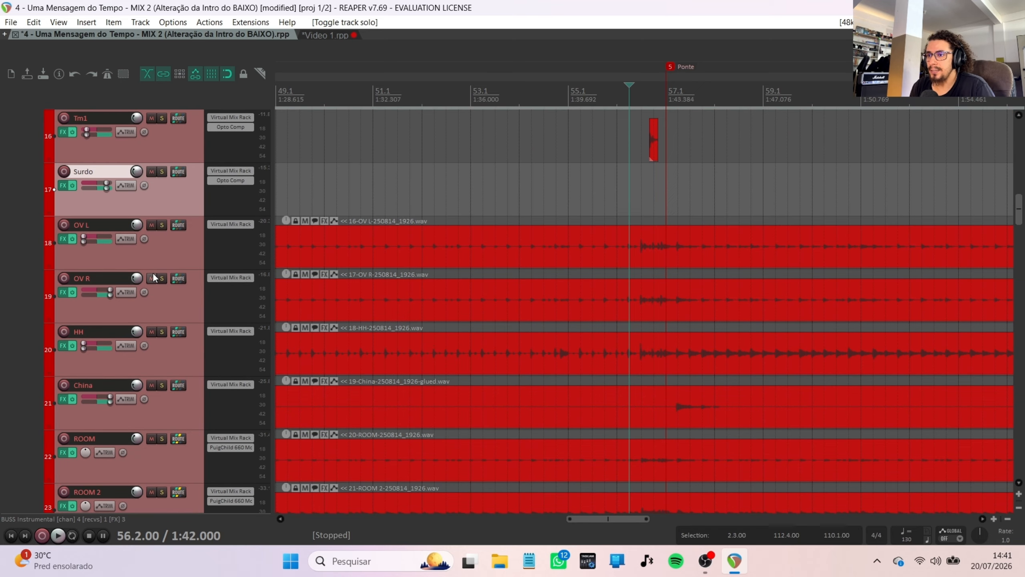
scroll(131, 287, "down", 1)
left_click(129, 307)
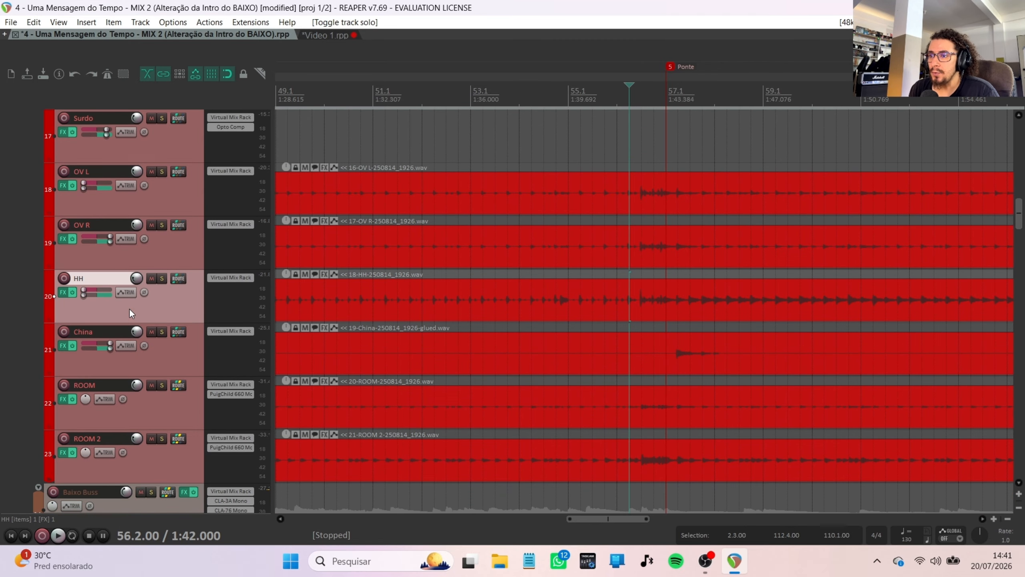
scroll(138, 345, "down", 1)
left_click(159, 299, "ctrl")
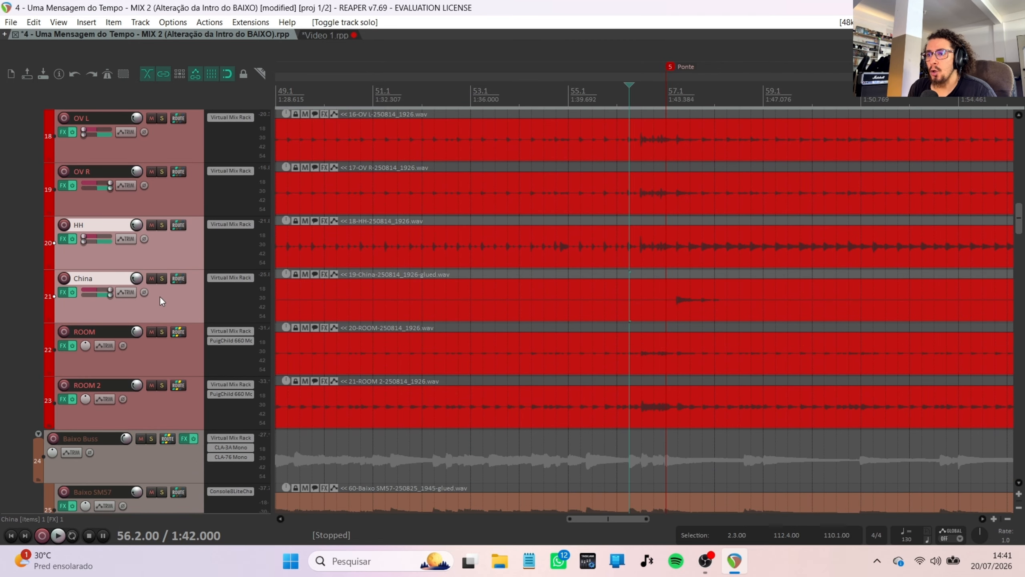
left_click(162, 261)
left_click(160, 298)
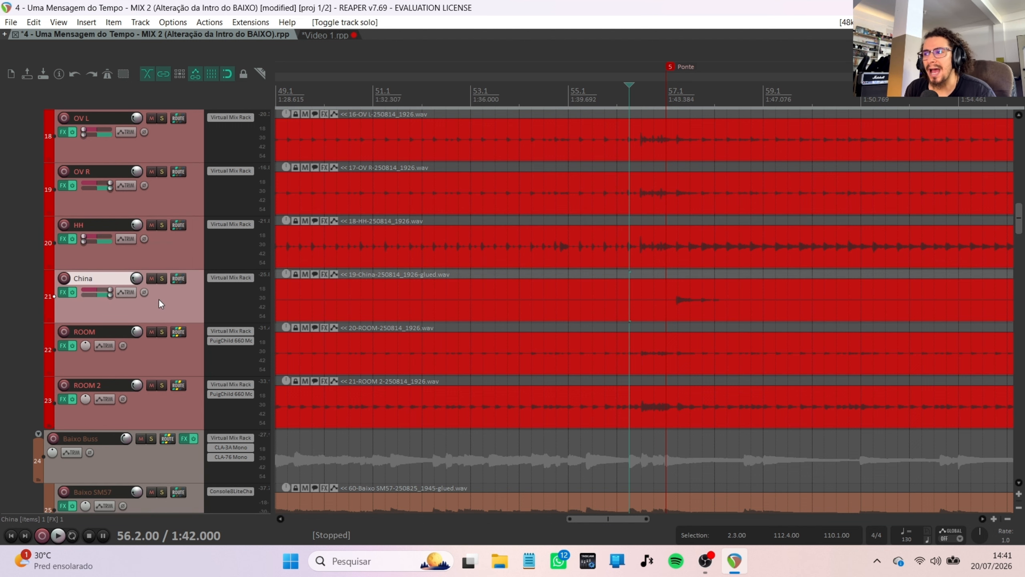
left_click(160, 251)
Step: Solo the HH track, bring the edit cursor back to the Estrofe 1 marker and play briefly
left_click(162, 225)
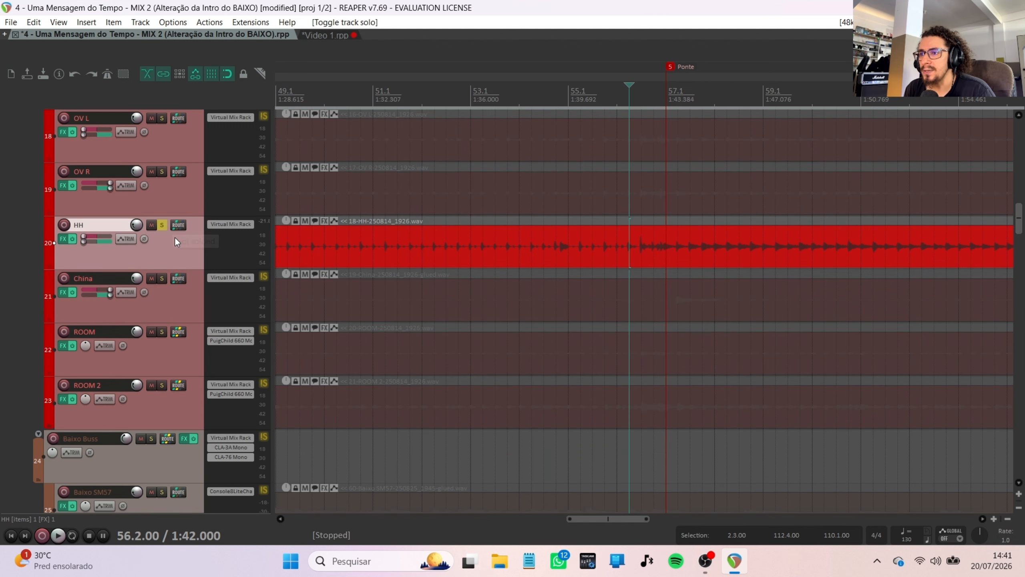
scroll(353, 233, "down", 5)
key("bracketleft")
key("bracketleft")
key("bracketleft")
key("bracketleft")
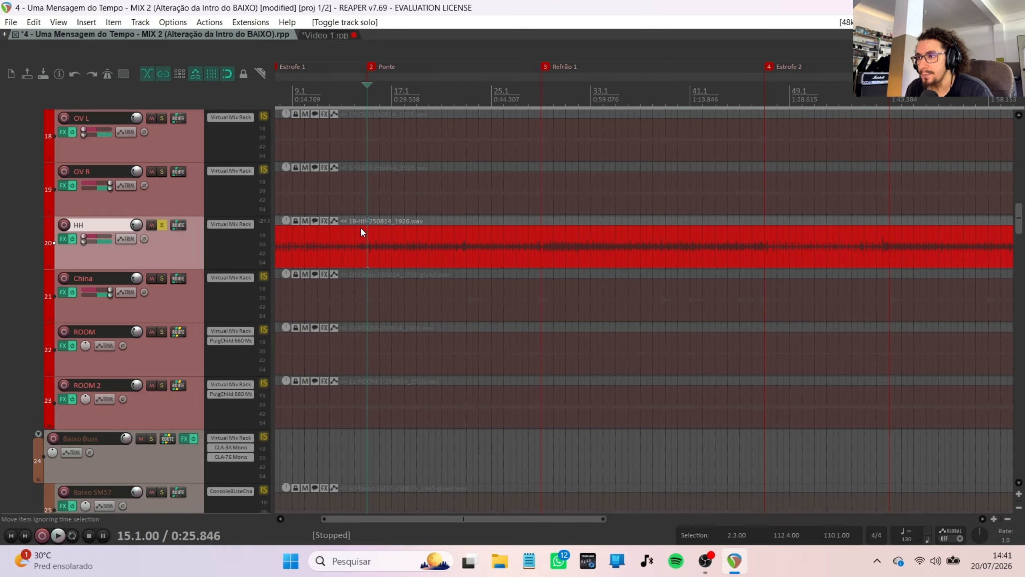
key("space")
key("space")
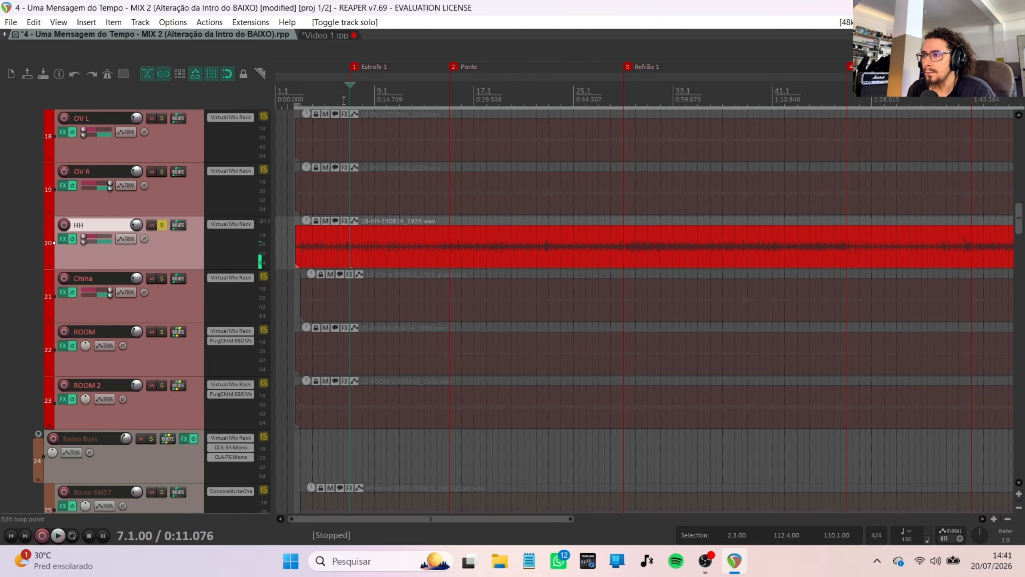
Step: Play the soloed HH track from 6.1.00 into Estrofe 1, stop playback and check its pan controls
left_click(338, 92)
key("space")
scroll(380, 164, "up", 3)
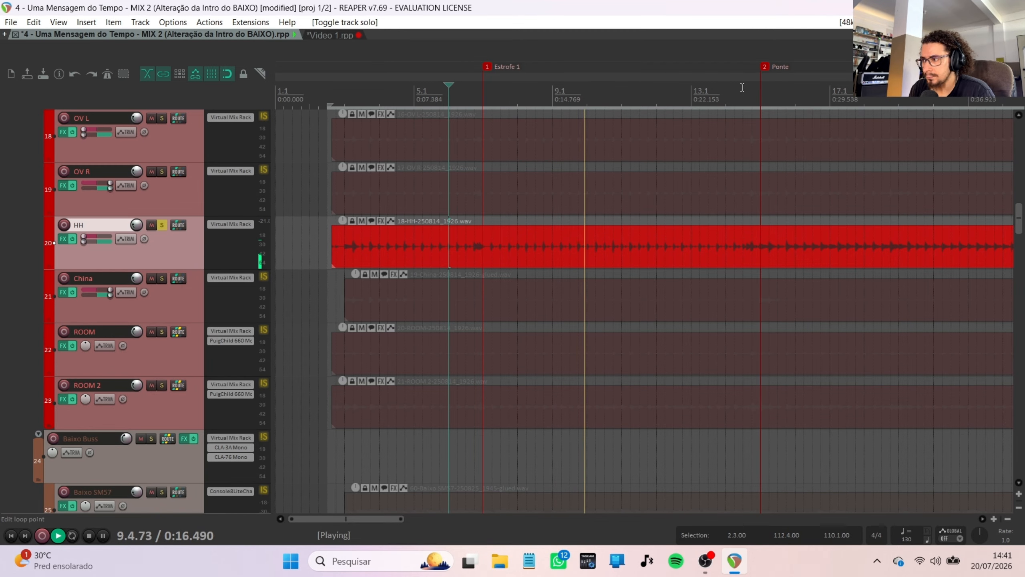
key("space")
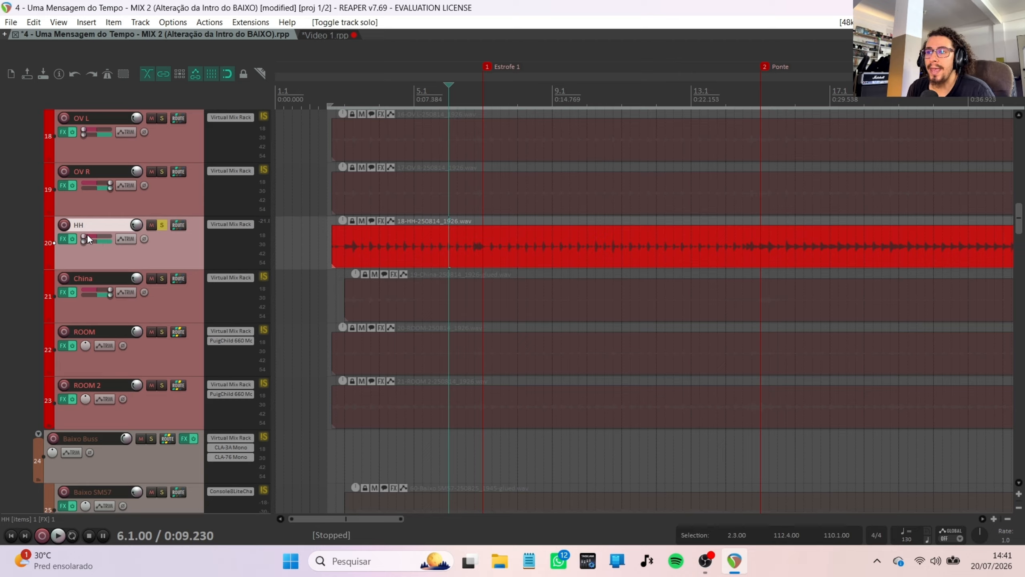
mouse_move(93, 236)
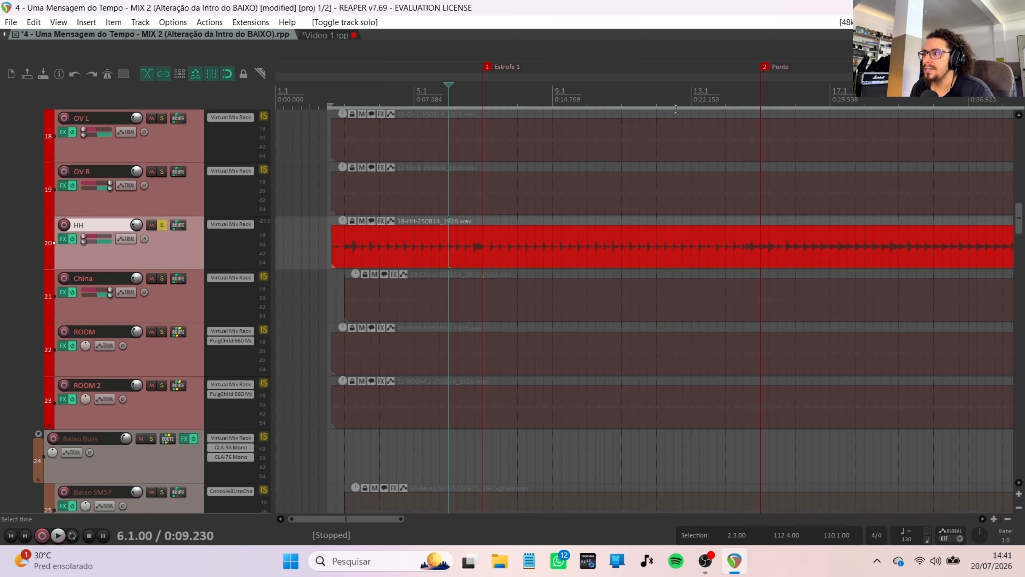
Step: Play the soloed HH track from 14.1.00 through the Ponte section, following it along the timeline, and stop playback
left_click(730, 84)
left_click(721, 83)
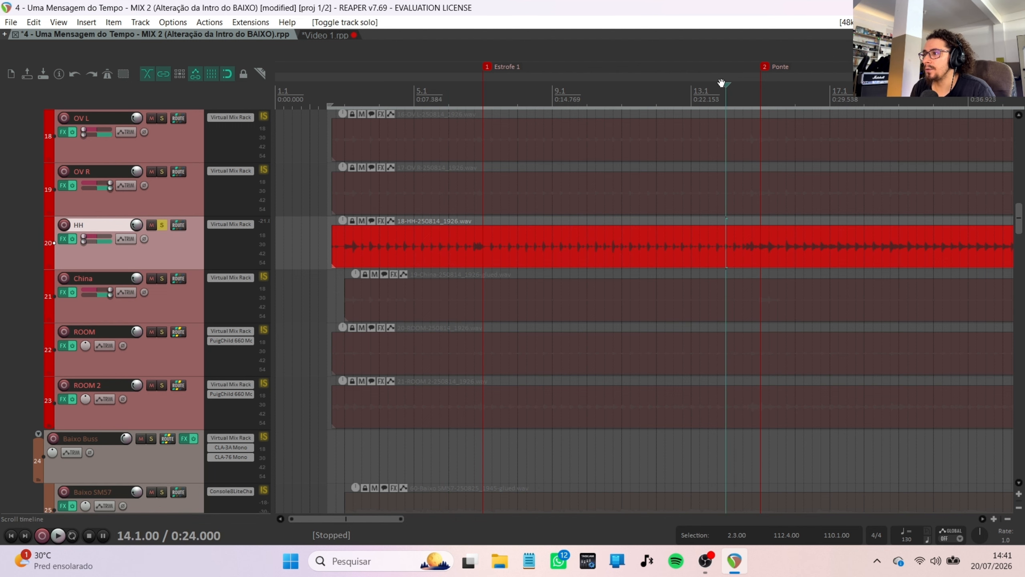
key("space")
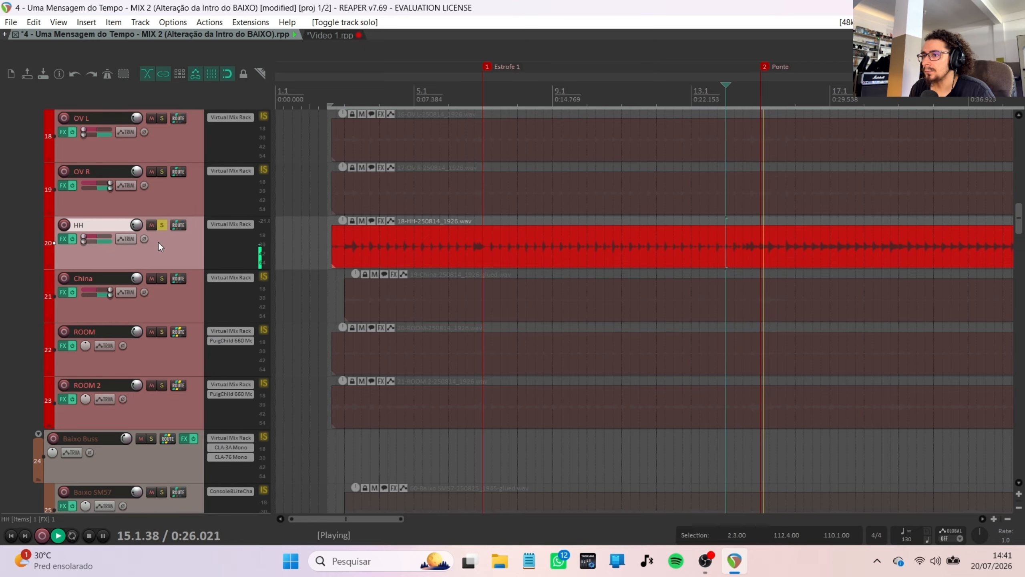
scroll(158, 241, "down", 1)
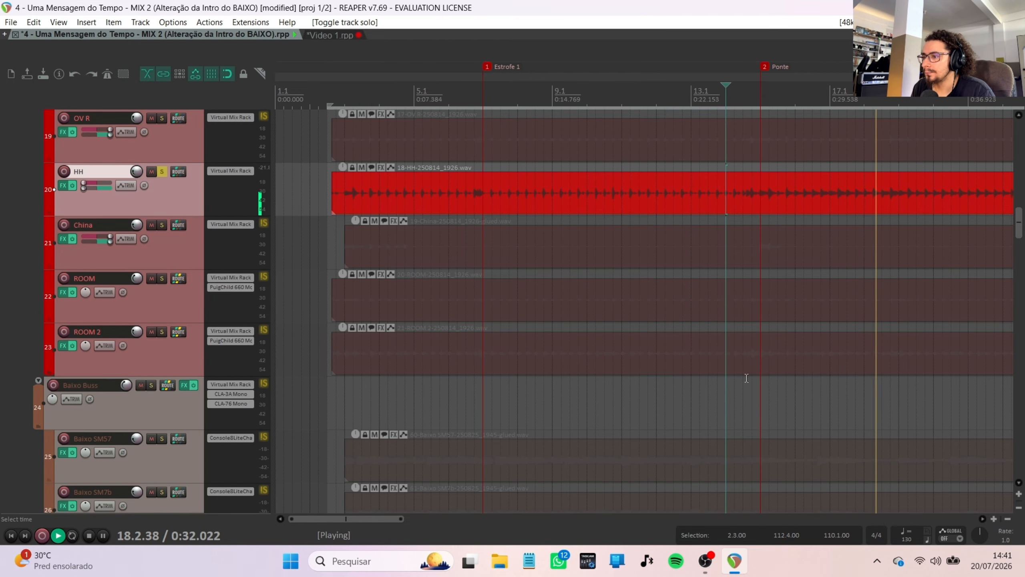
left_click_drag(382, 518, 442, 514)
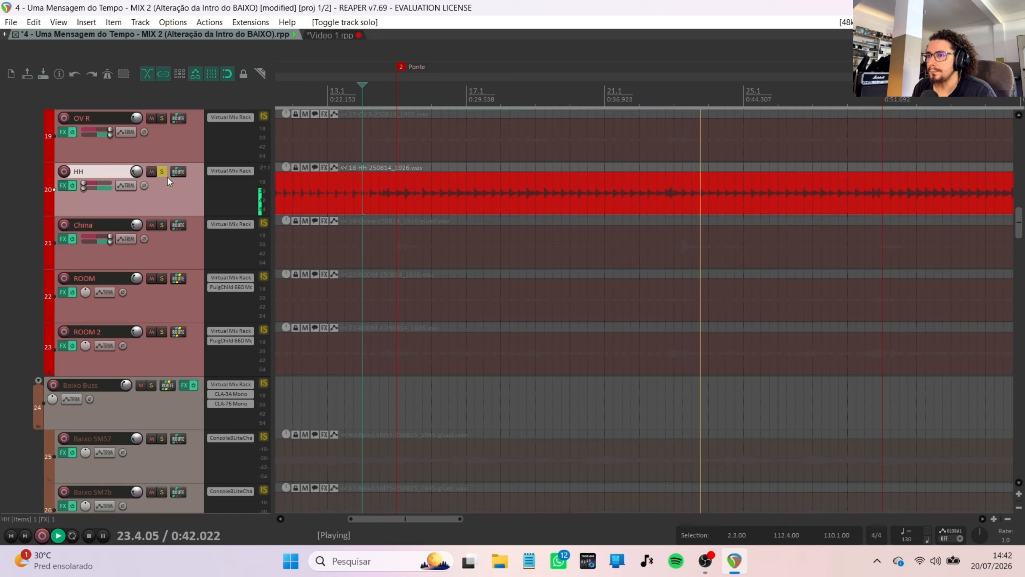
key("space")
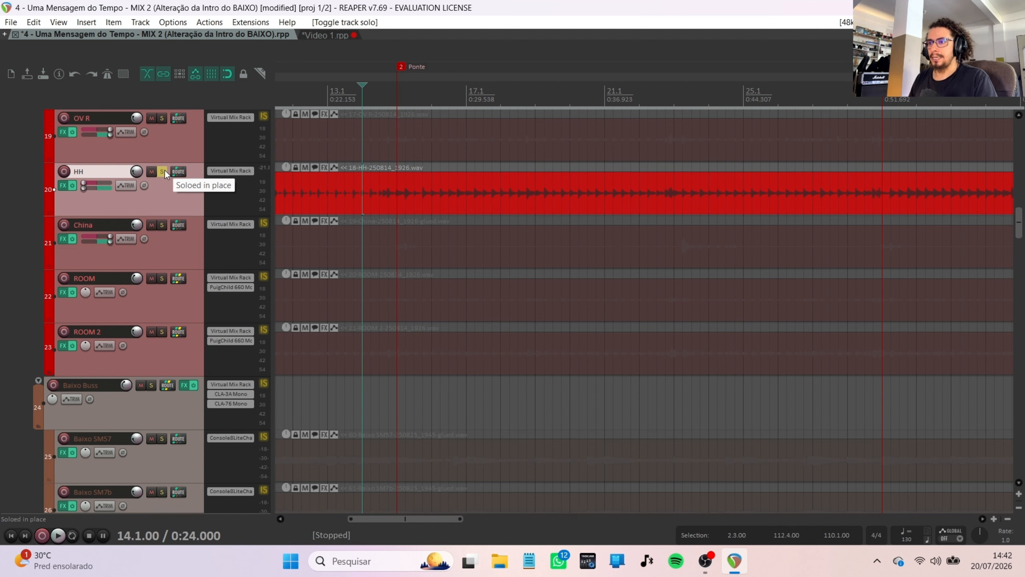
Step: Unsolo the HH track, select the China track and solo it
scroll(525, 245, "down", 10)
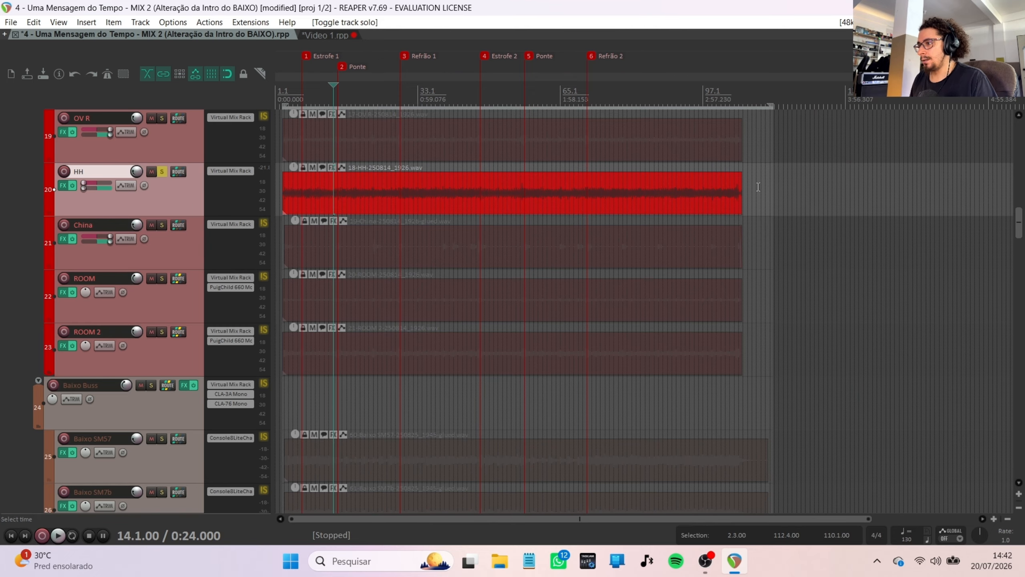
scroll(716, 208, "up", 2)
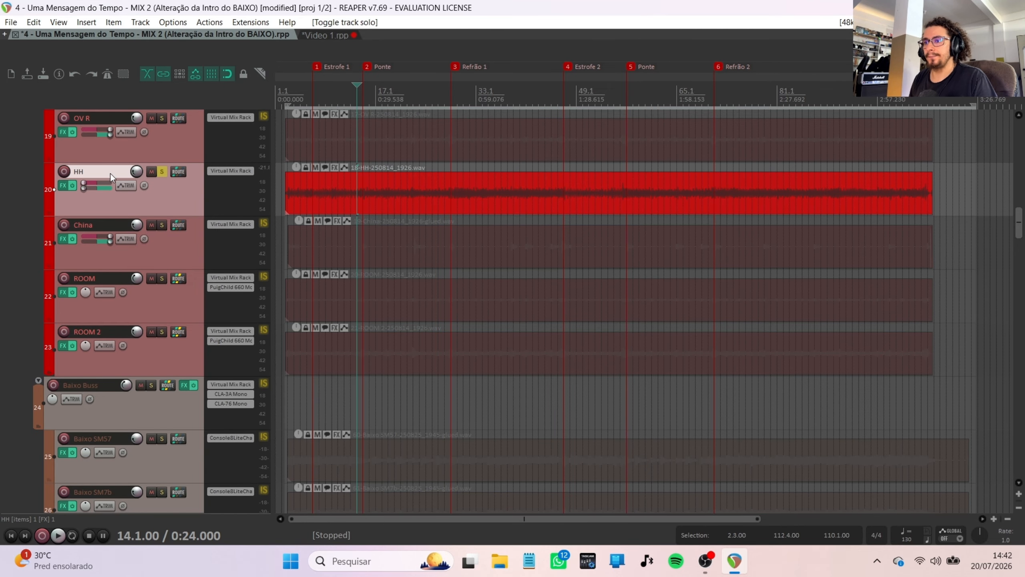
left_click(164, 171)
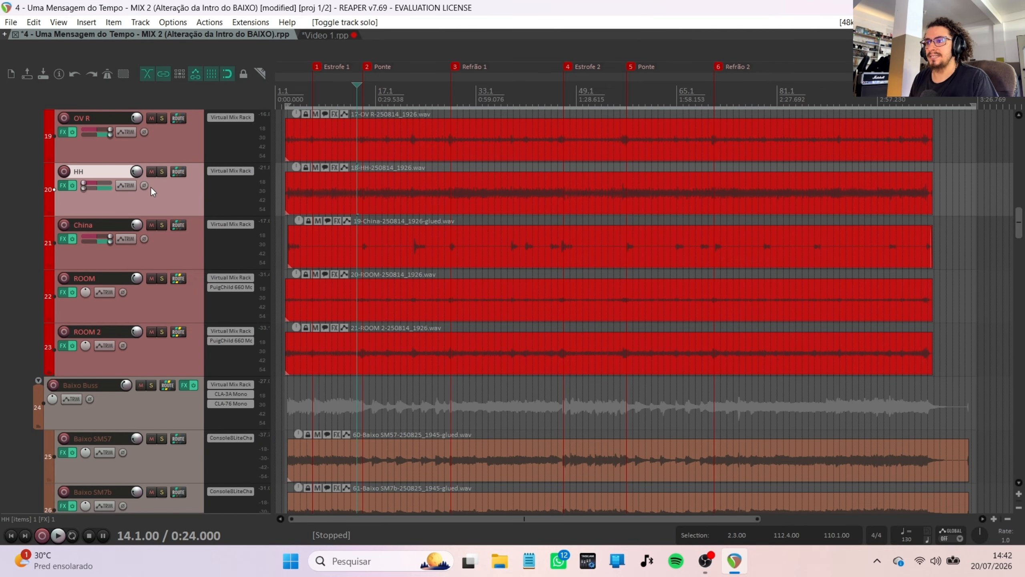
left_click(151, 244)
left_click(162, 225)
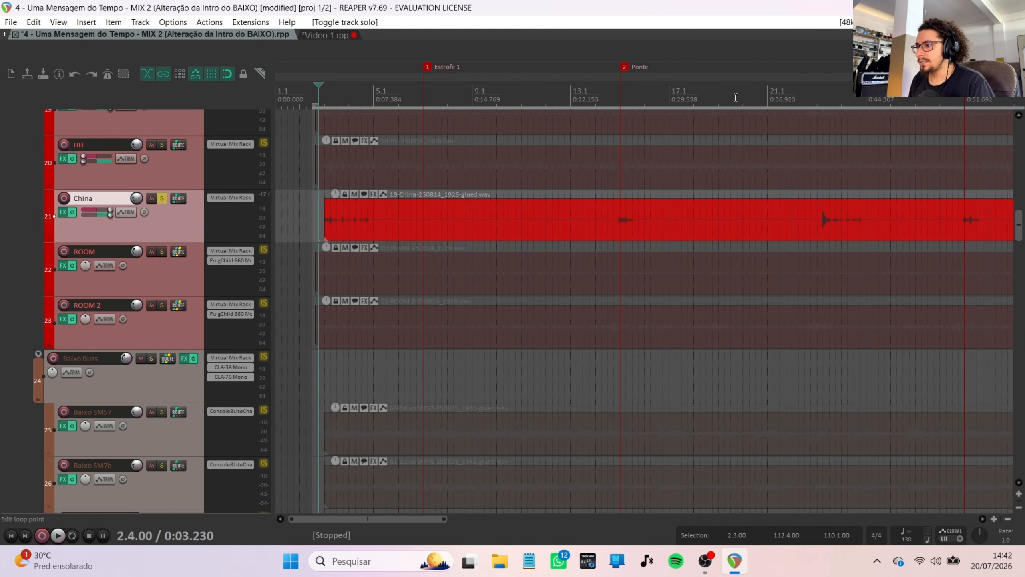
Step: Play the soloed China track from 23.1.00 across the cymbal hit between the Ponte and Refrão 1 markers, and stop playback
key("space")
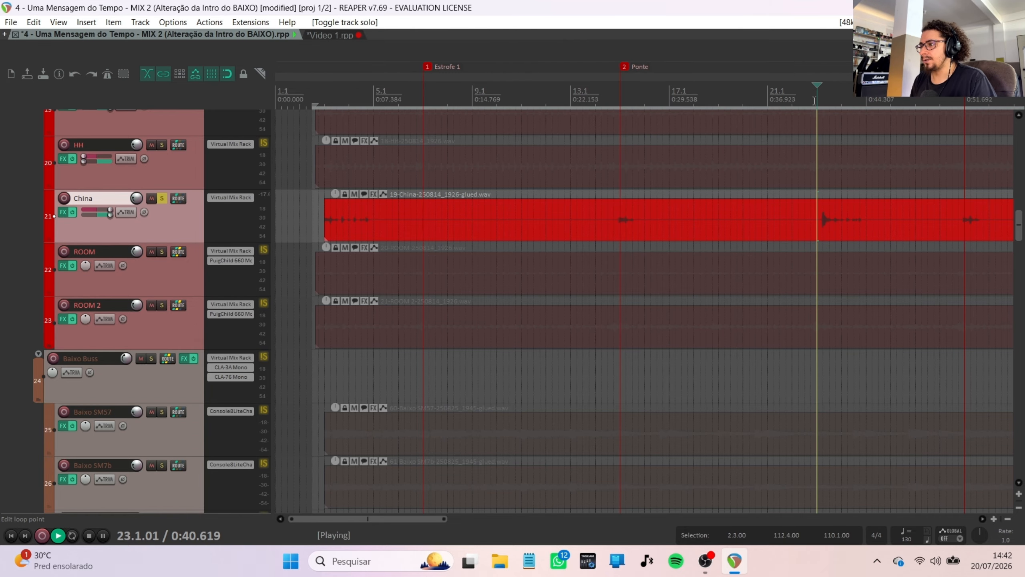
scroll(815, 114, "up", 4)
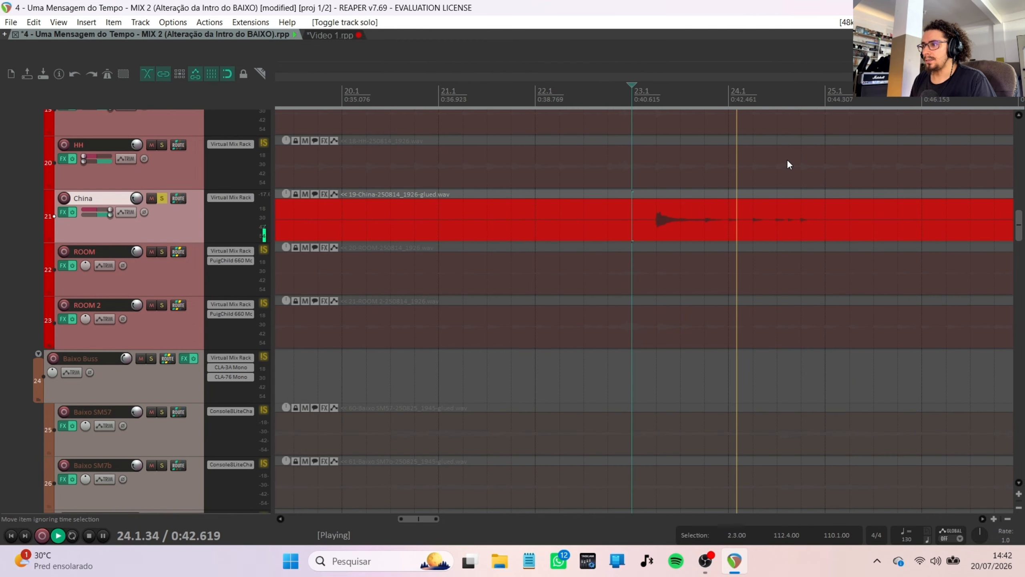
scroll(771, 213, "down", 4)
key("space")
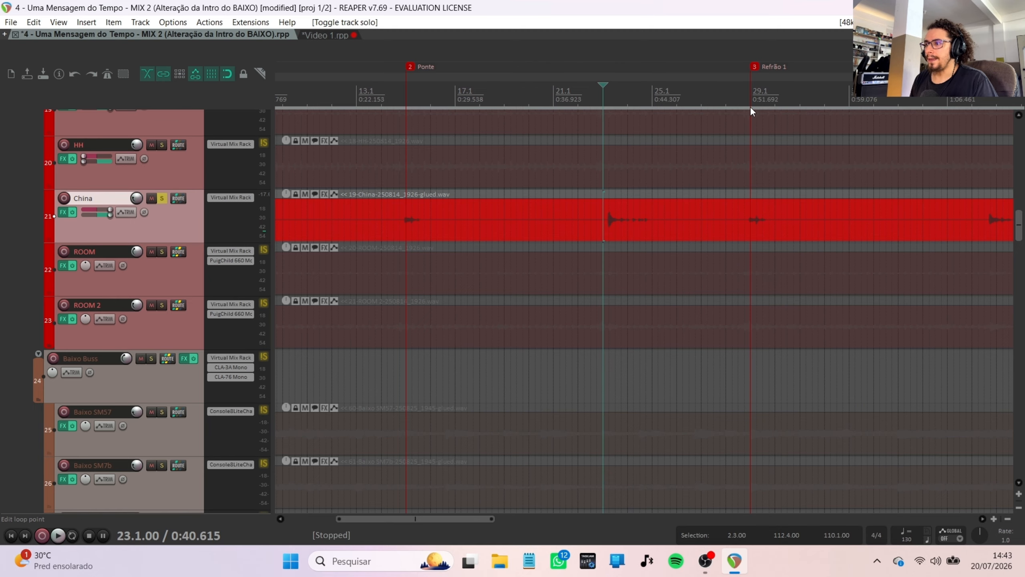
Step: Play the soloed China track from 28.3.00 across the hit at the Refrão 1 marker
left_click(738, 89)
scroll(747, 101, "up", 7)
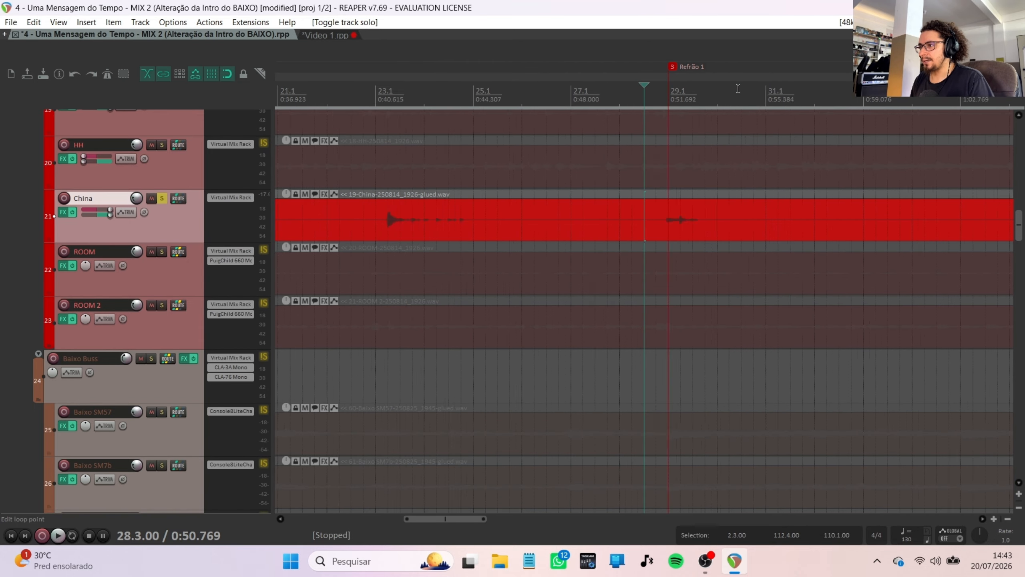
key("space")
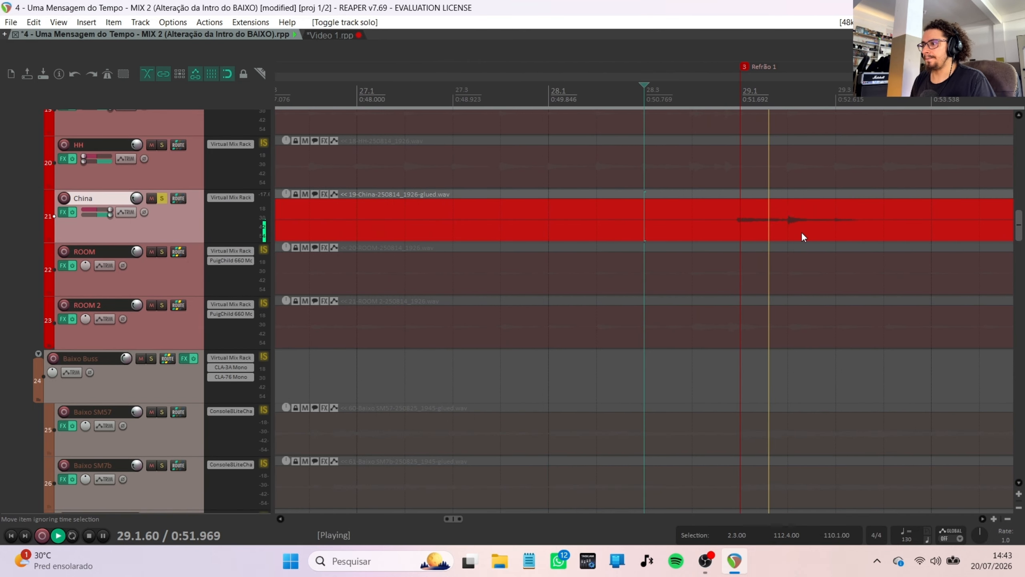
scroll(802, 231, "down", 9)
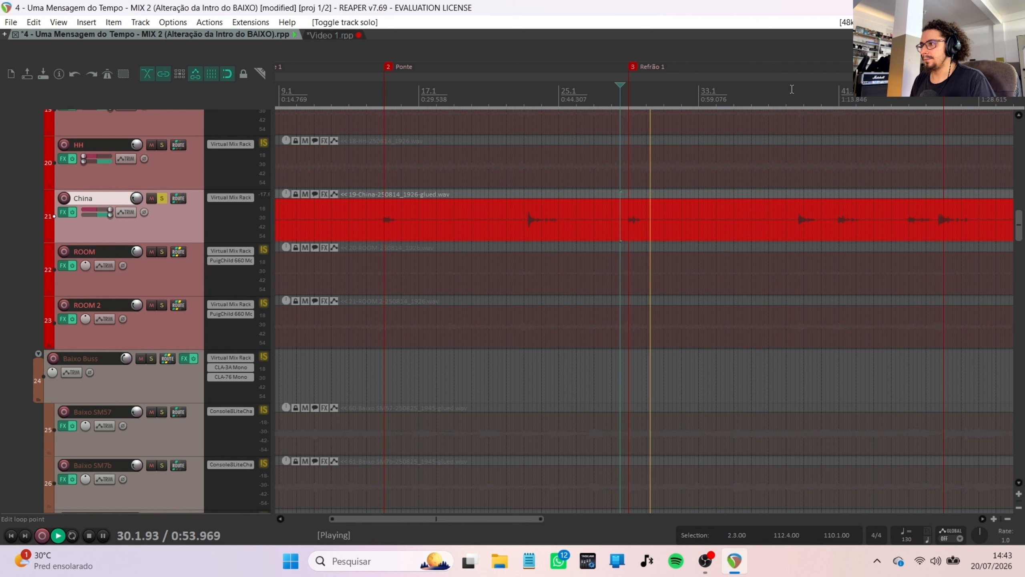
Step: Play the soloed China track from 38.1.00, stop playback and show the whole clip across the song
scroll(783, 111, "up", 6)
scroll(778, 137, "down", 2)
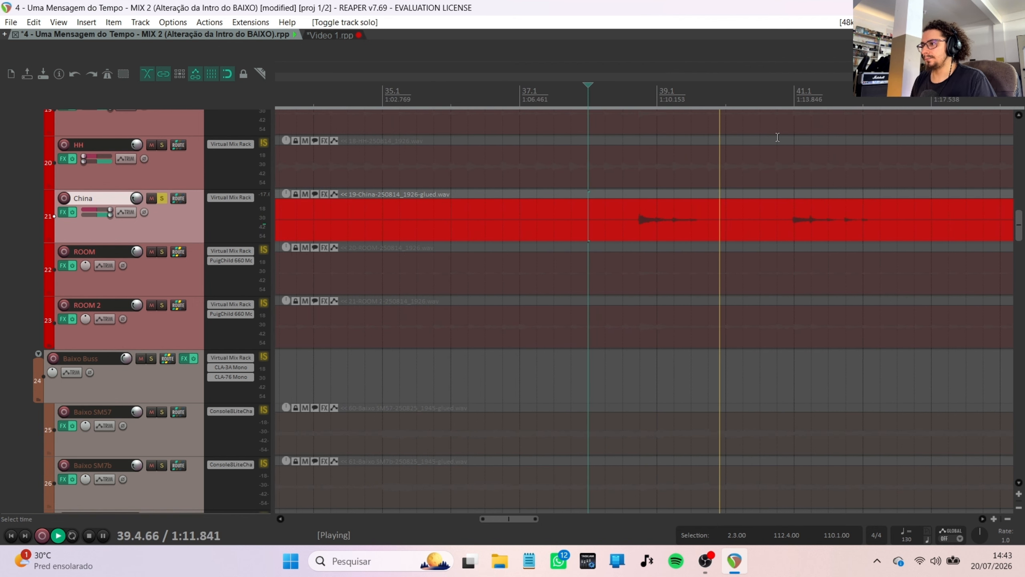
key("space")
scroll(748, 204, "down", 9)
scroll(738, 216, "down", 1)
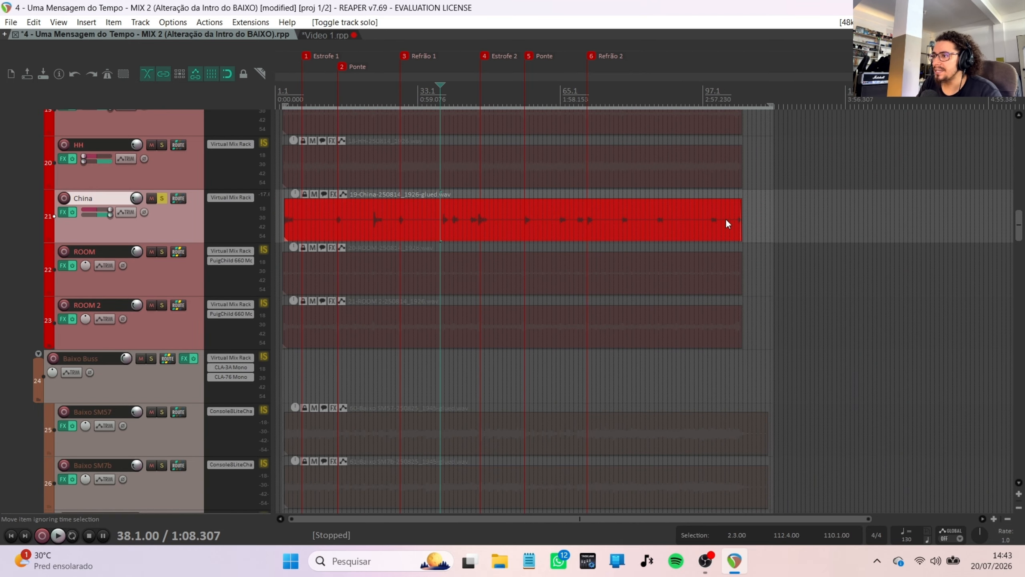
Step: Move the edit cursor to 38.3.00, play the China hit that follows it and stop playback
scroll(706, 225, "up", 1)
scroll(553, 210, "up", 6)
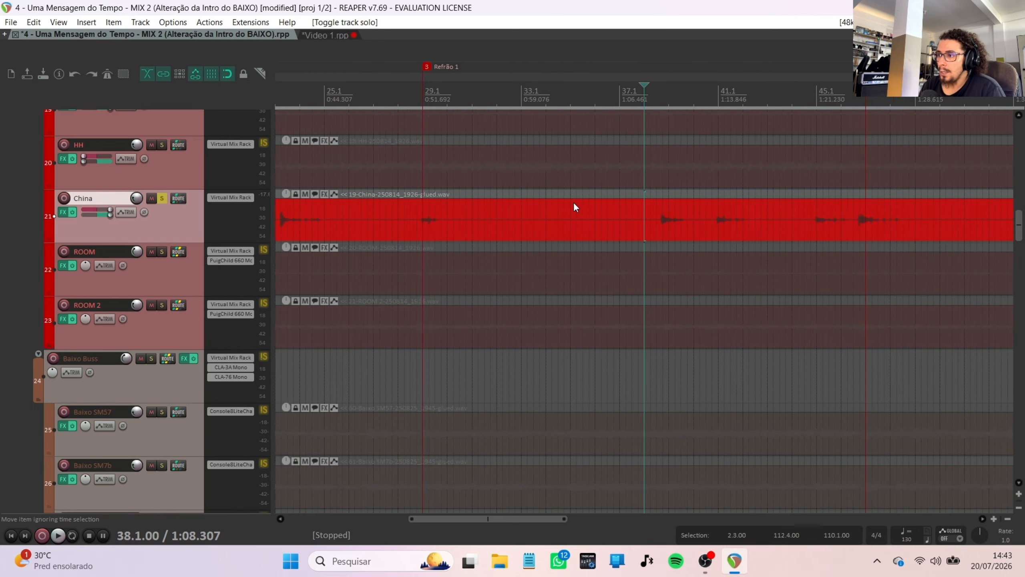
left_click(667, 93)
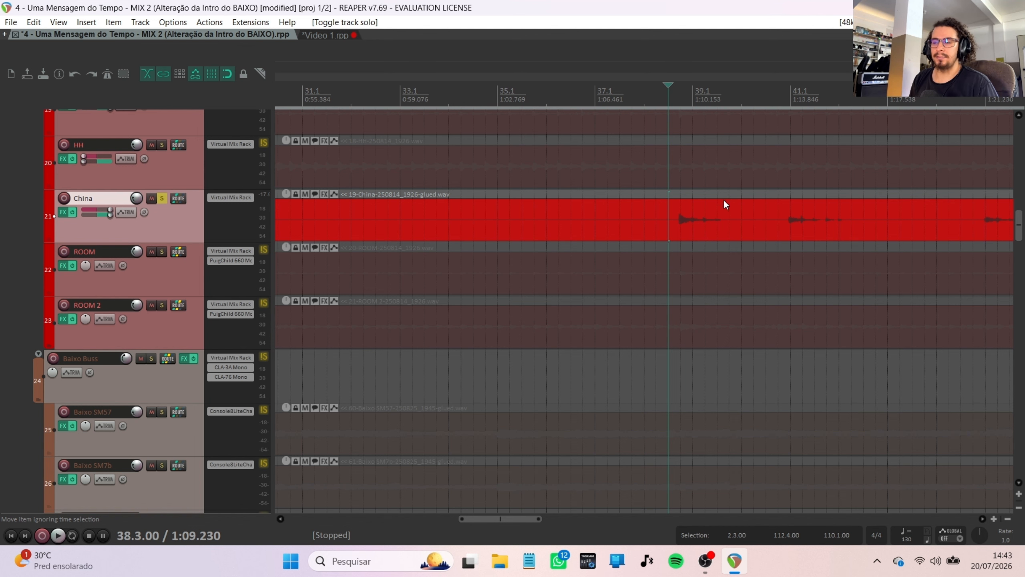
scroll(712, 218, "up", 3)
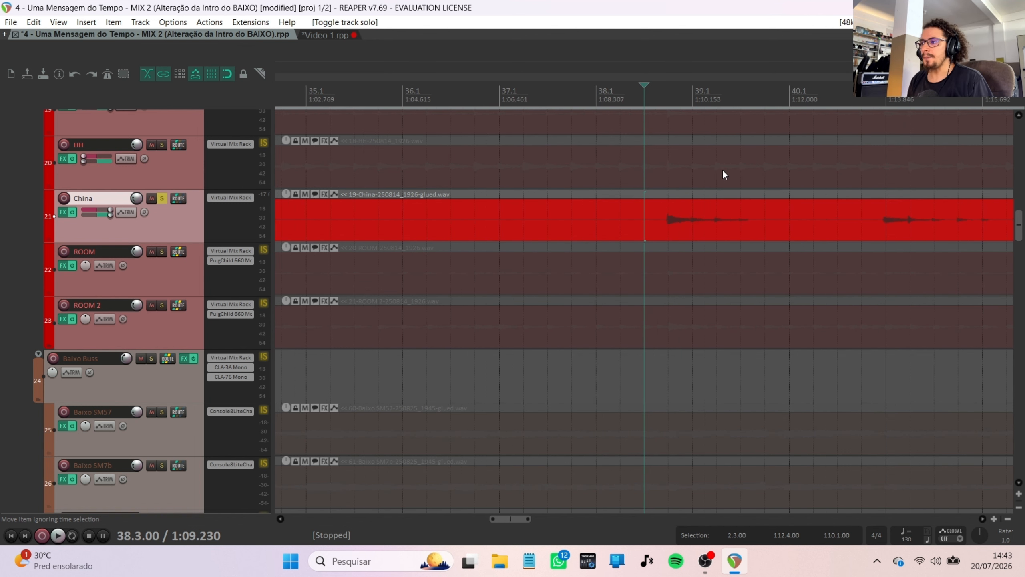
left_click_drag(508, 519, 523, 520)
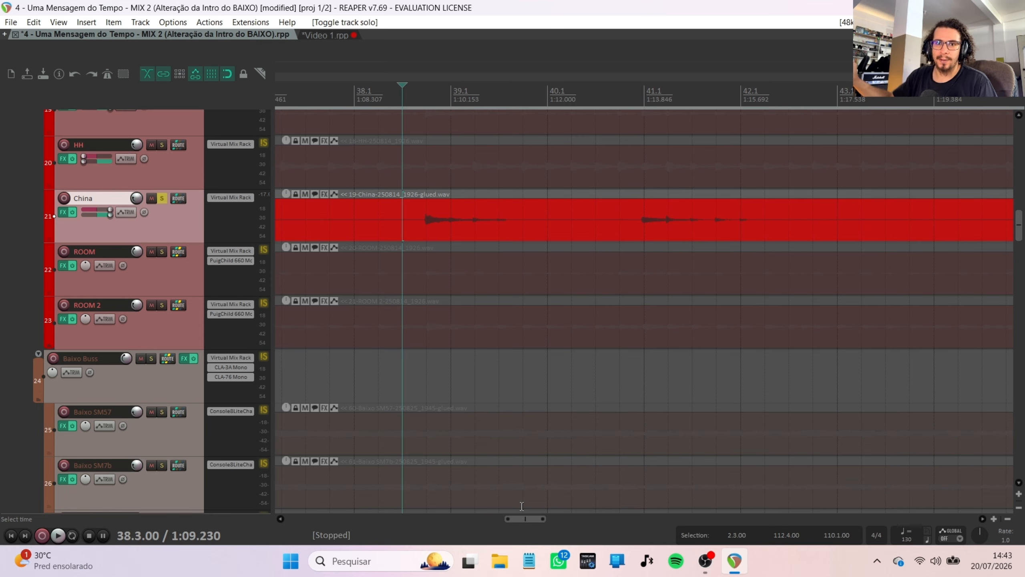
key("space")
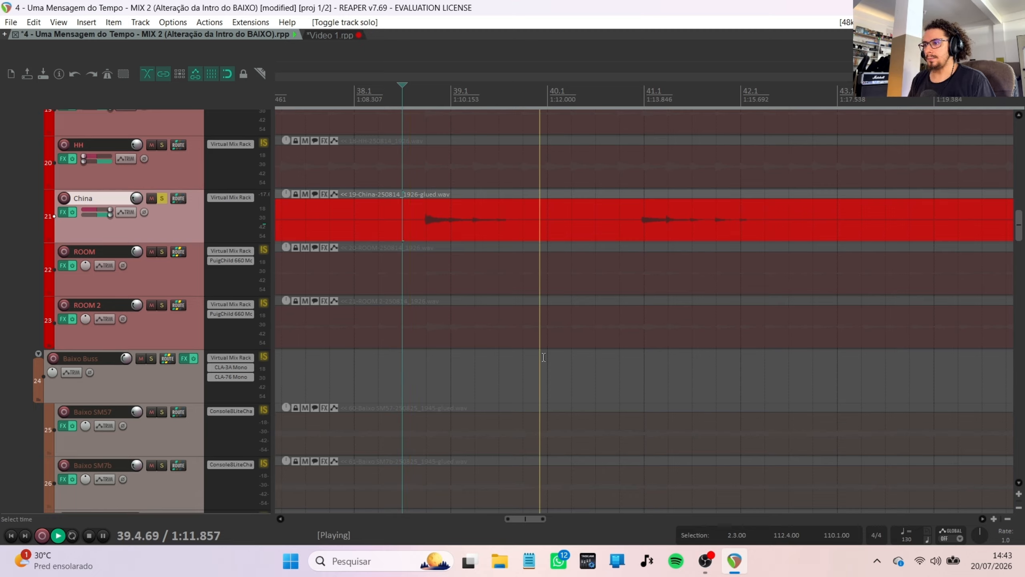
key("space")
Step: Play the soloed China track from 40.4.00 across the hit at bar 41 and stop playback
left_click(622, 85)
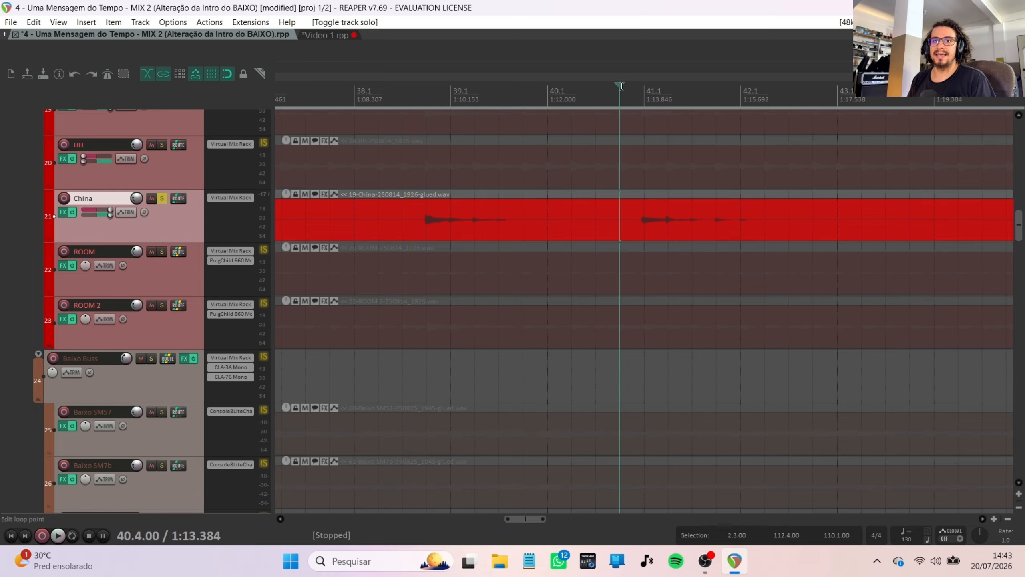
key("space")
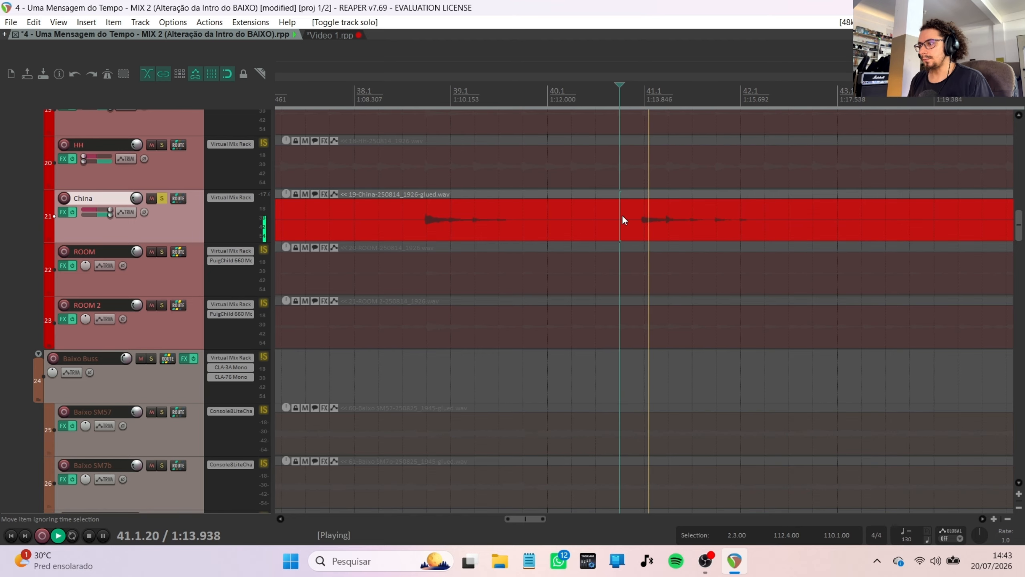
left_click_drag(532, 522, 555, 523)
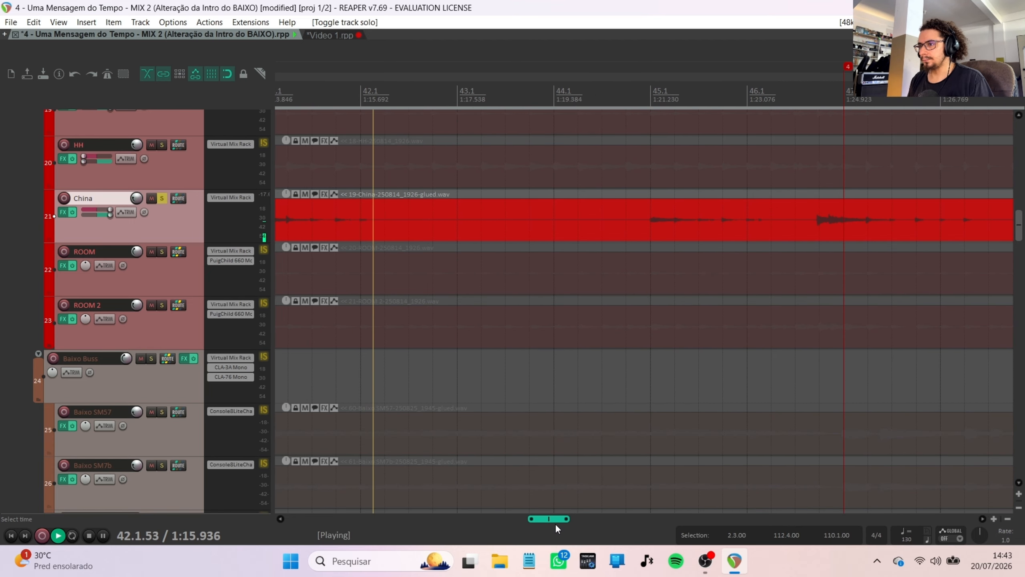
key("space")
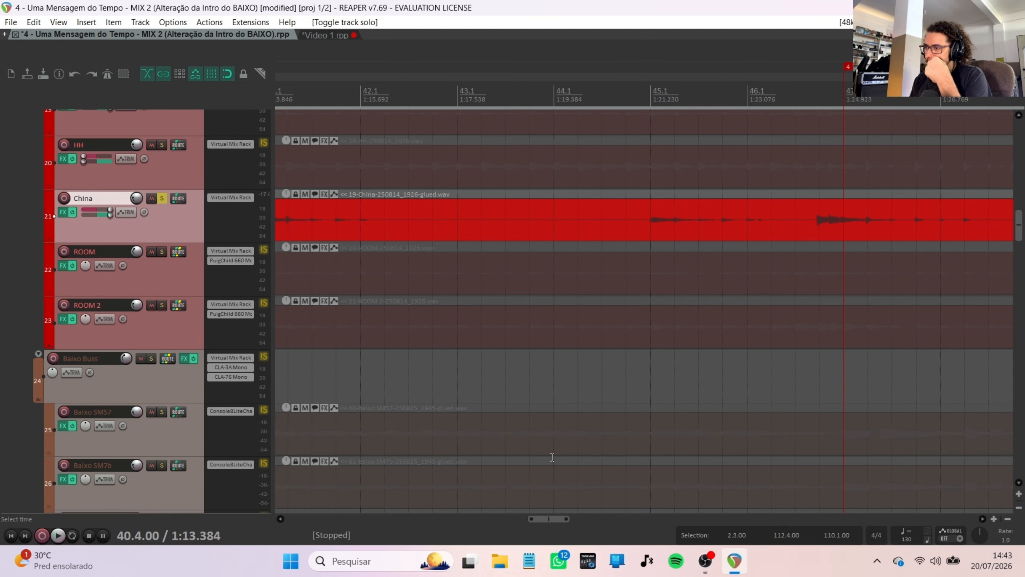
Step: Play the soloed China track from 44.4.00 across its two hits into the Estrofe 2 section
left_click(624, 86)
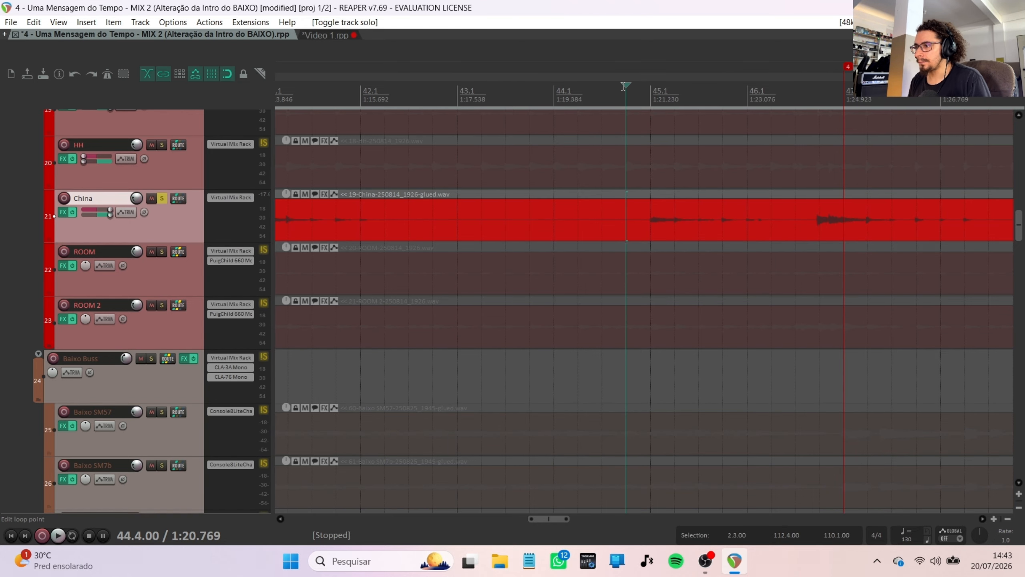
key("space")
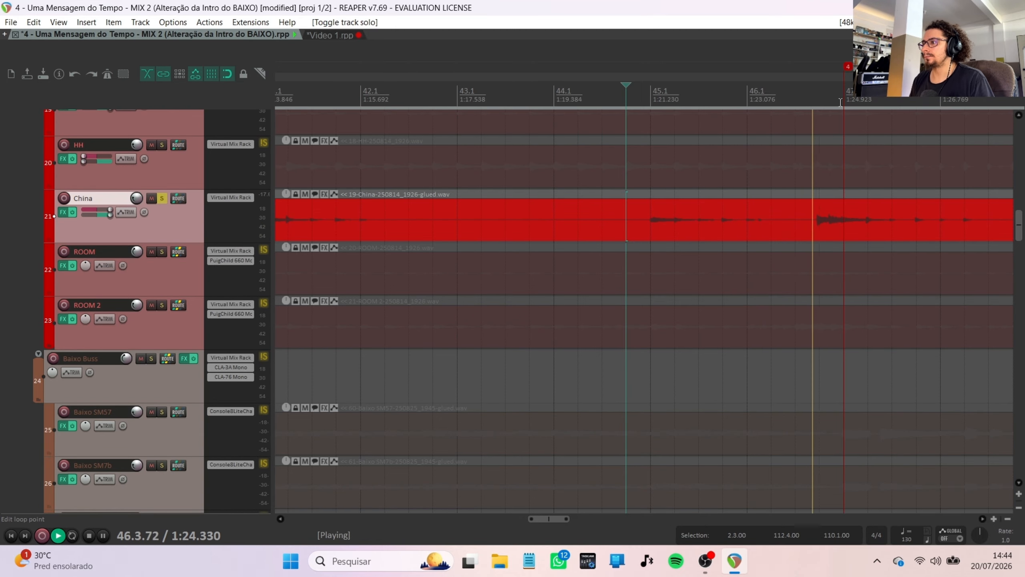
scroll(838, 130, "down", 3)
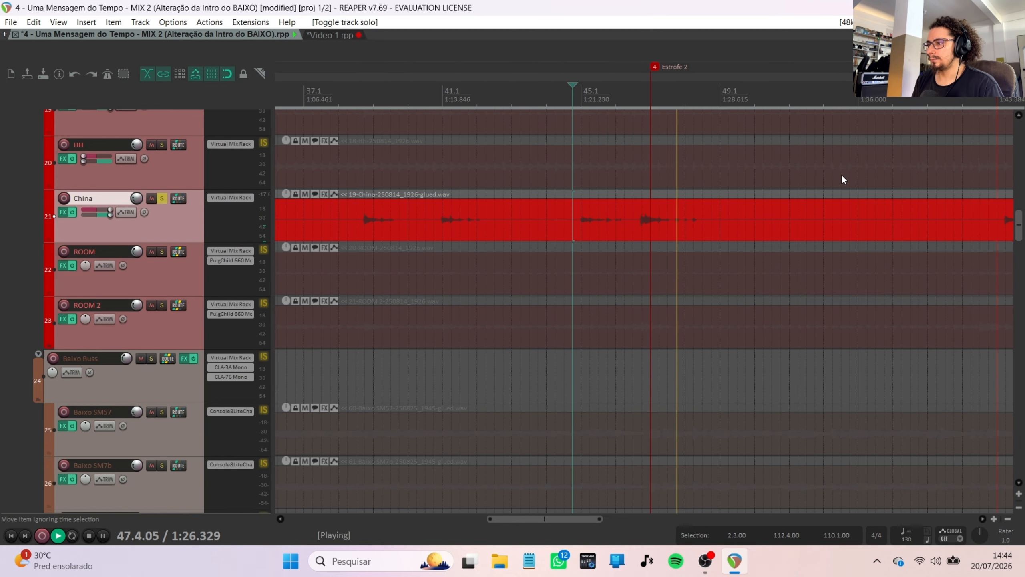
scroll(599, 492, "down", 1)
left_click_drag(591, 515, 606, 517)
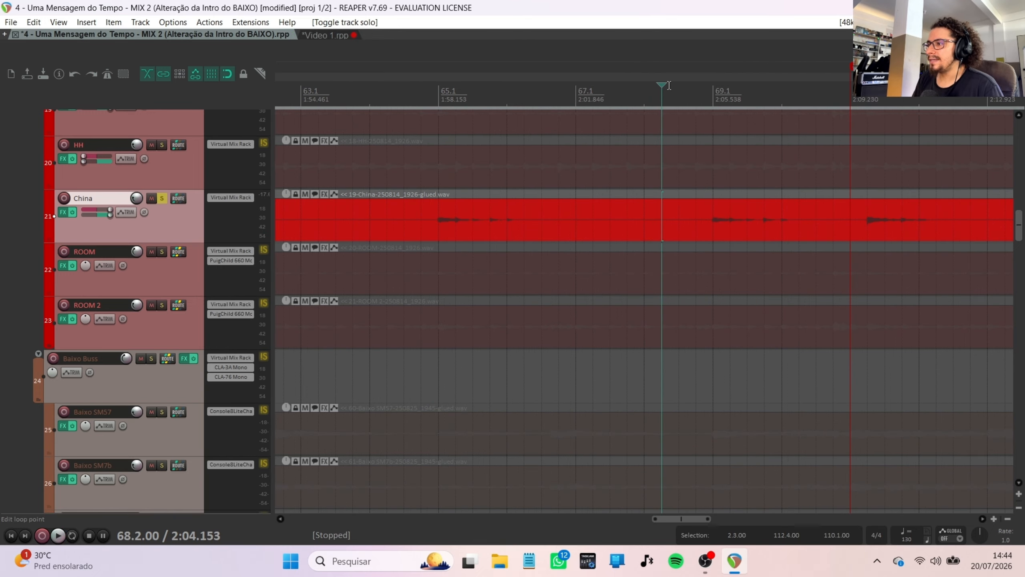
Step: Play the soloed China track from 68.4.00, restart it there, and play from 70.4.00 across the hit in Refrão 2
left_click_drag(669, 84, 683, 82)
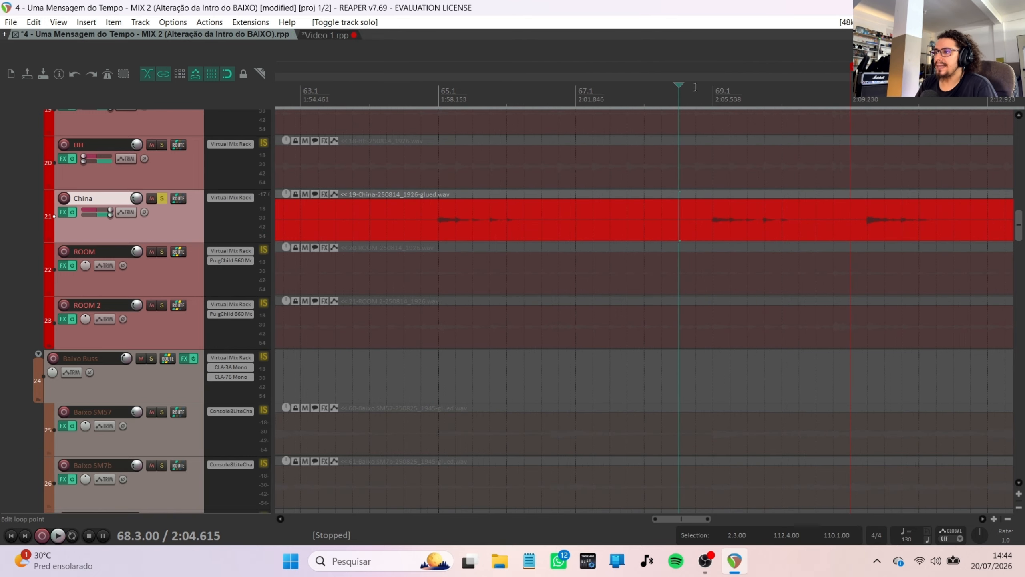
left_click(696, 86)
key("space")
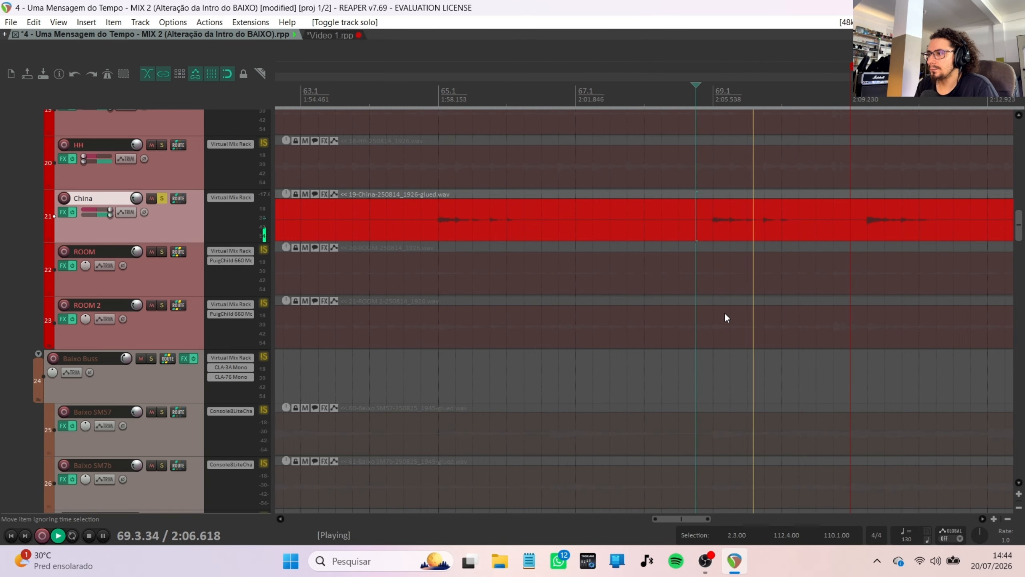
key("space")
key("space")
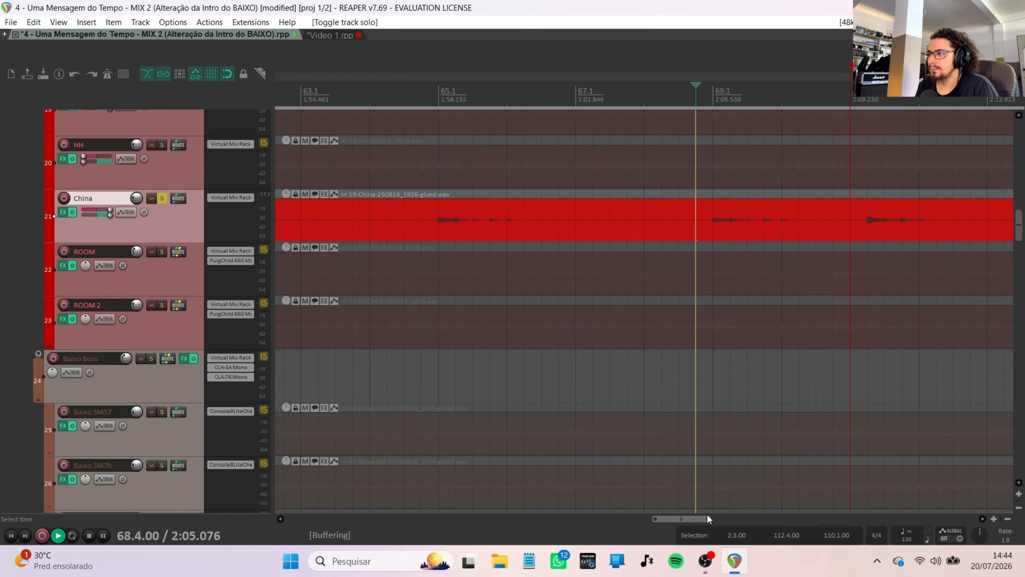
key("space")
left_click(837, 96)
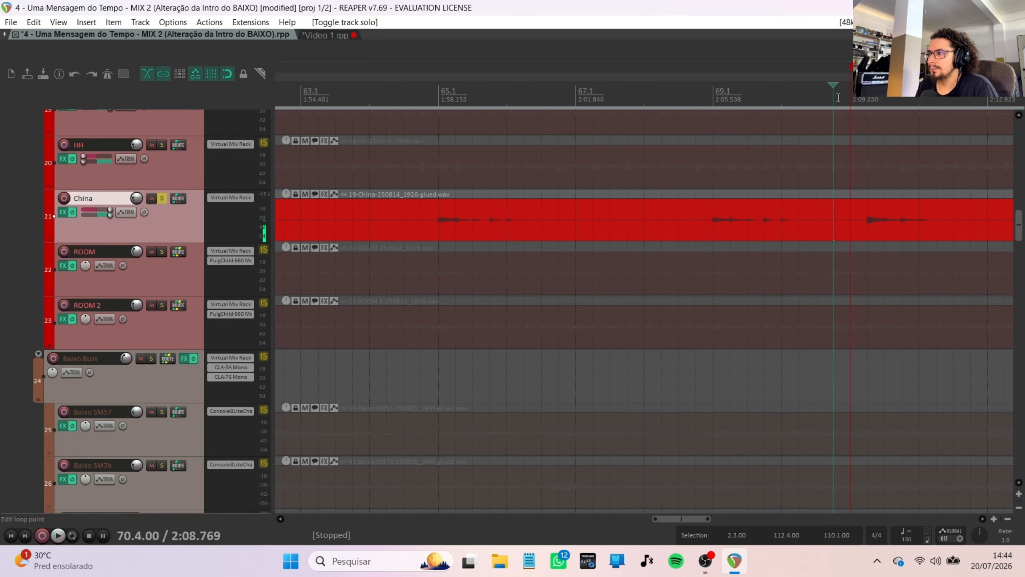
key("space")
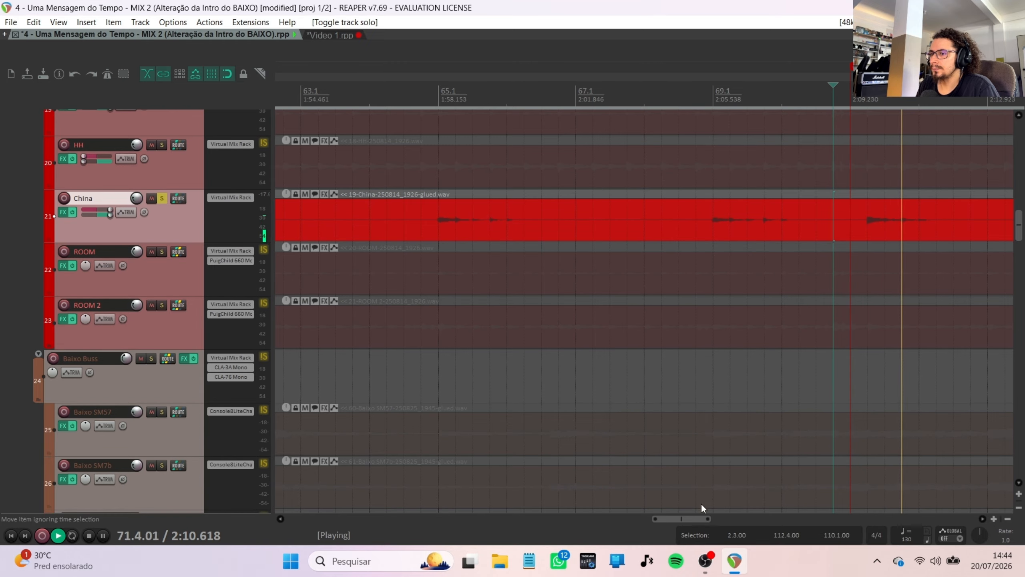
Step: Stop playback and solo the BATERIA Buss instead of the China track
key("space")
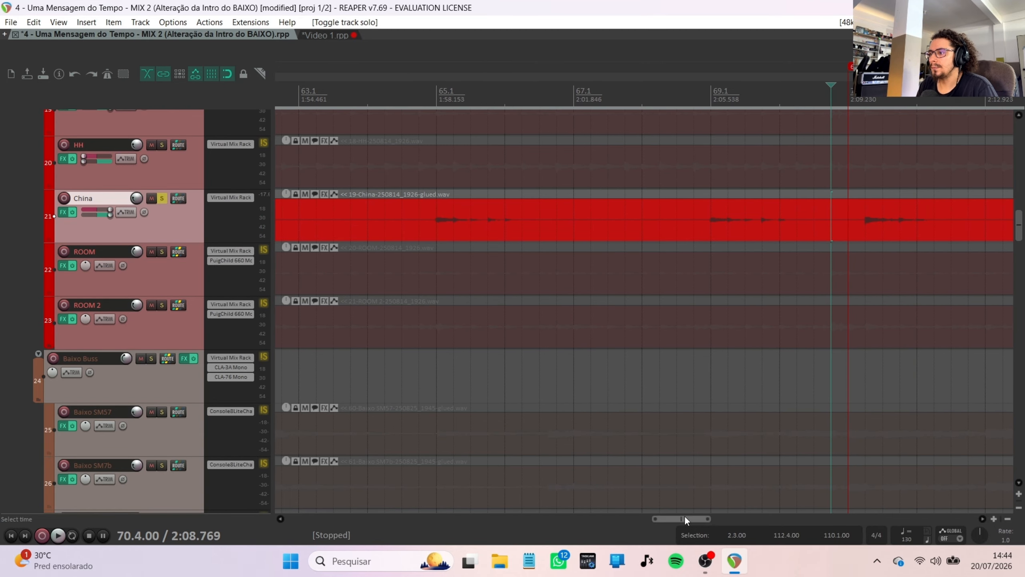
scroll(698, 332, "down", 6)
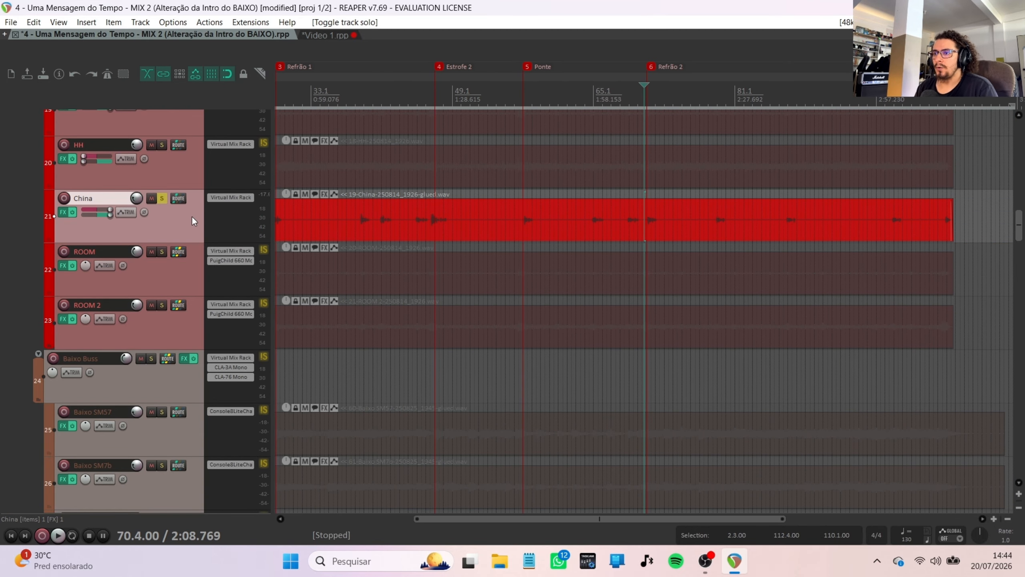
scroll(163, 206, "up", 12)
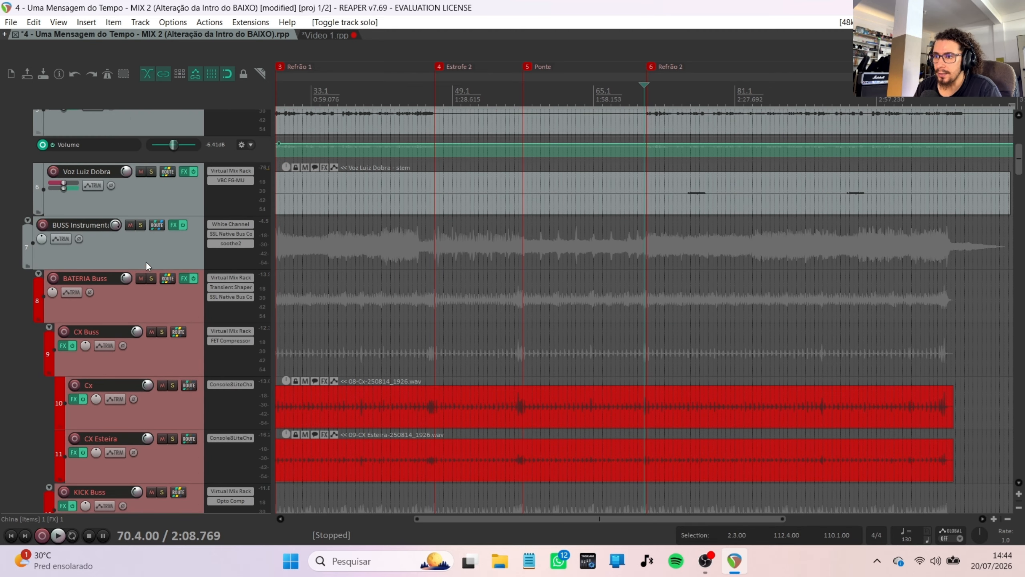
scroll(153, 283, "down", 7)
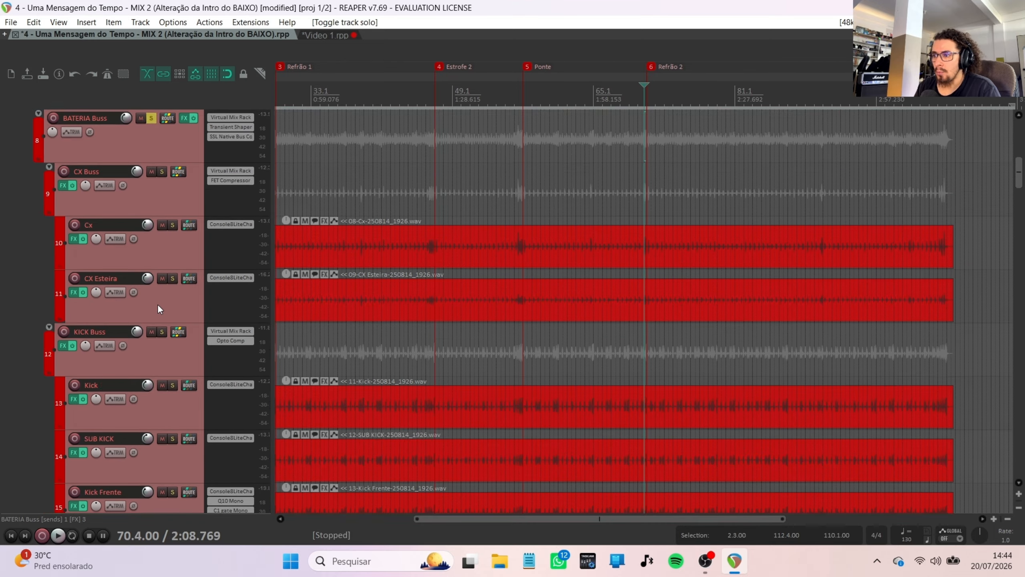
scroll(157, 303, "down", 4)
scroll(698, 252, "up", 5)
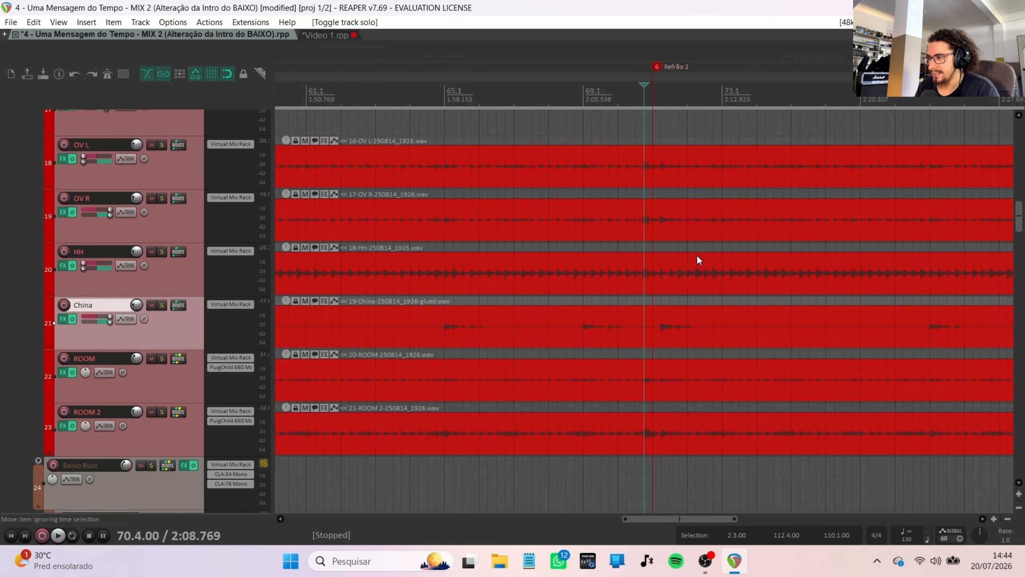
Step: Play the soloed drum bus twice from 70.4.00 across the China hit in Refrão 2 and stop playback
key("space")
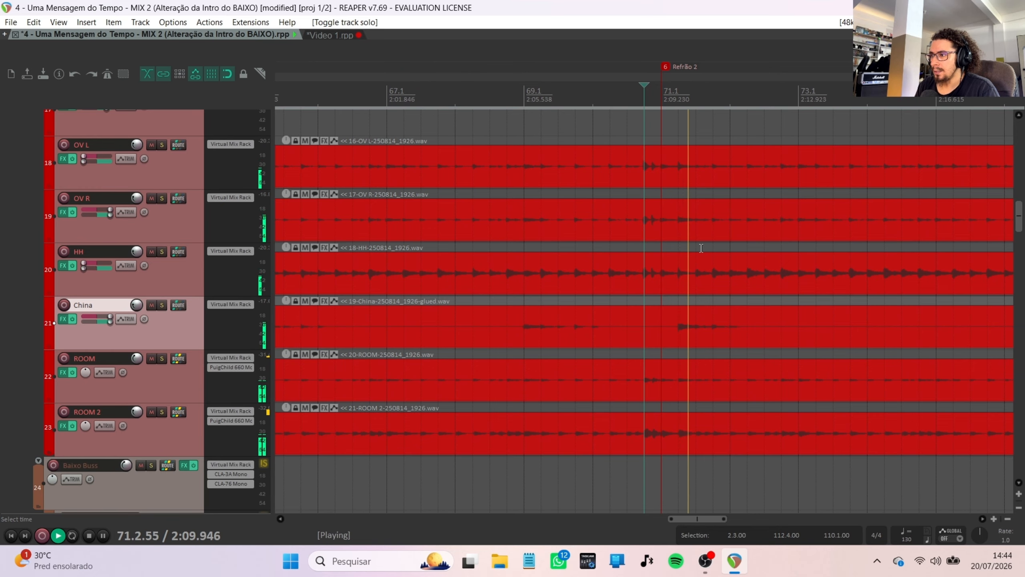
key("space")
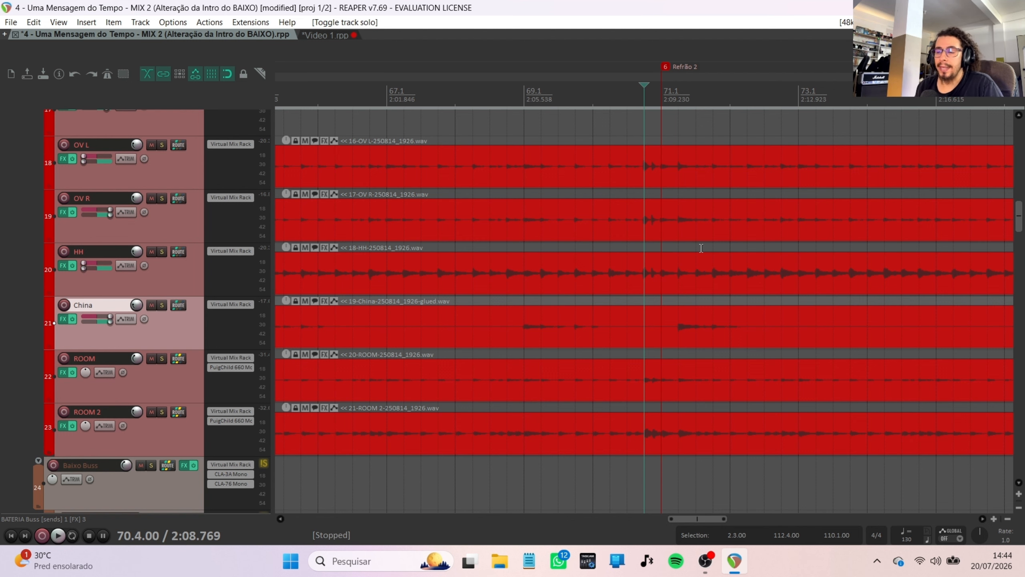
key("space")
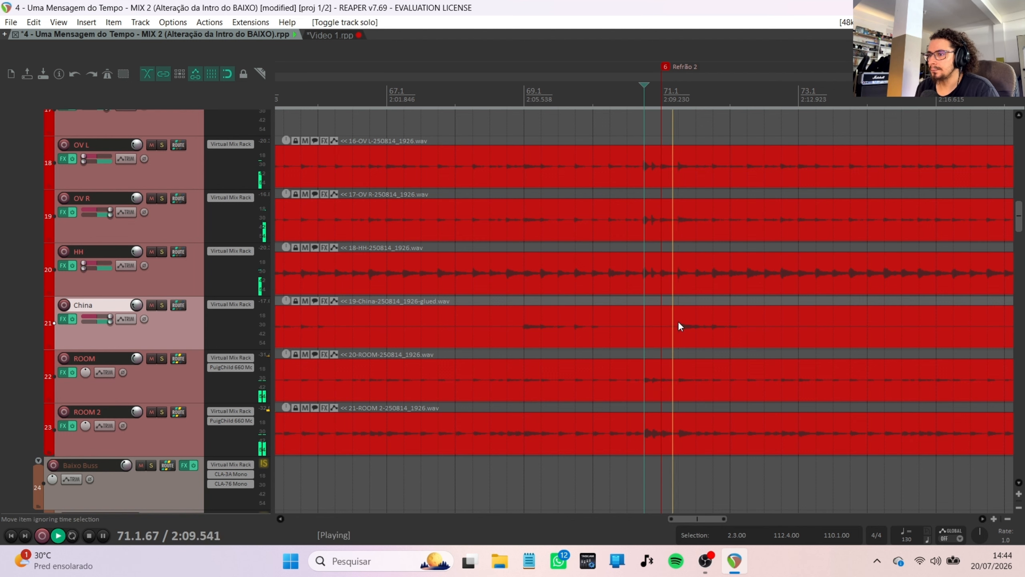
scroll(691, 317, "down", 3)
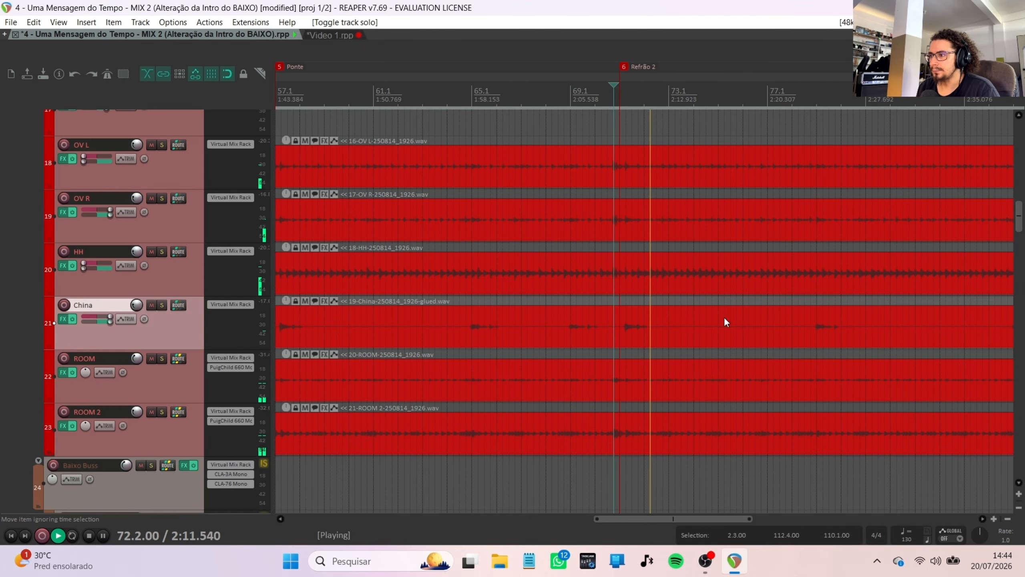
key("space")
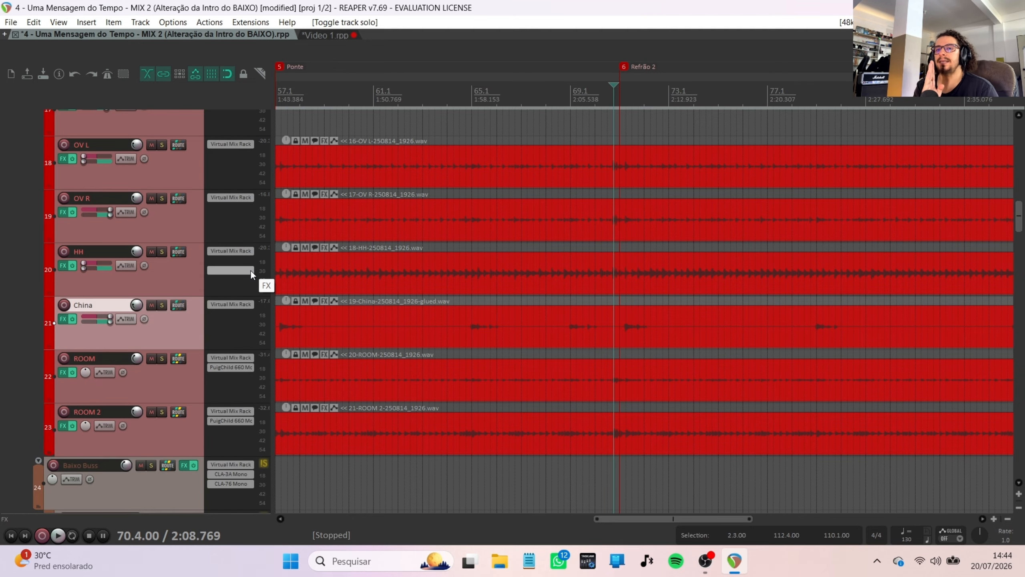
Step: Unsolo the BATERIA Buss and return to the ROOM and ROOM 2 tracks
scroll(237, 317, "down", 1)
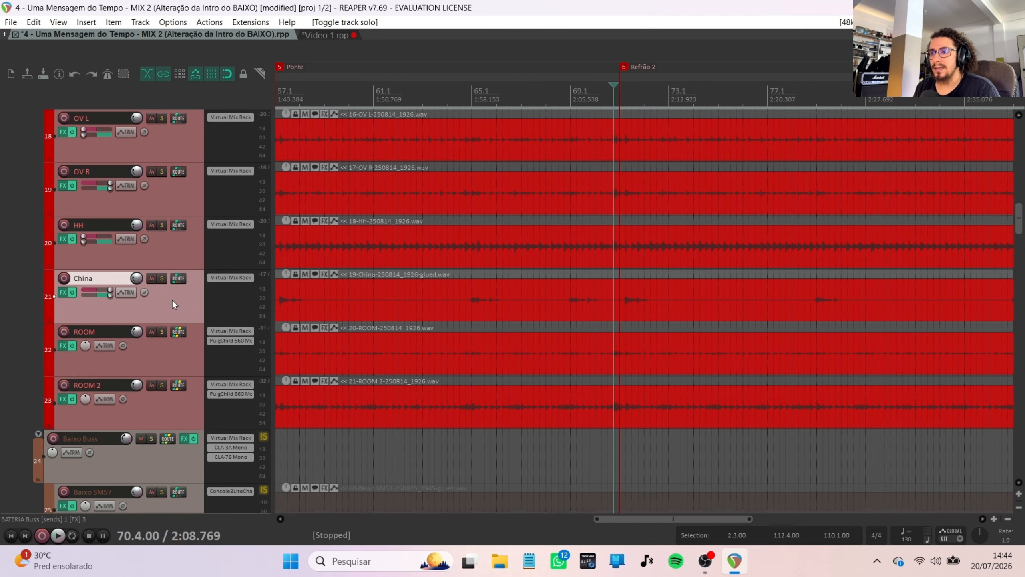
scroll(157, 307, "up", 1)
scroll(150, 307, "down", 2)
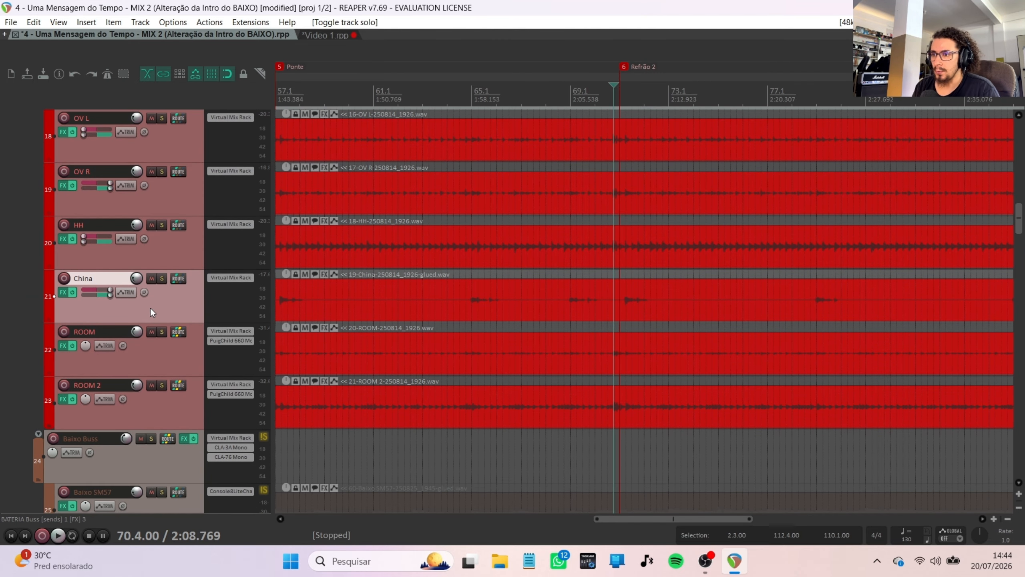
scroll(154, 311, "down", 1)
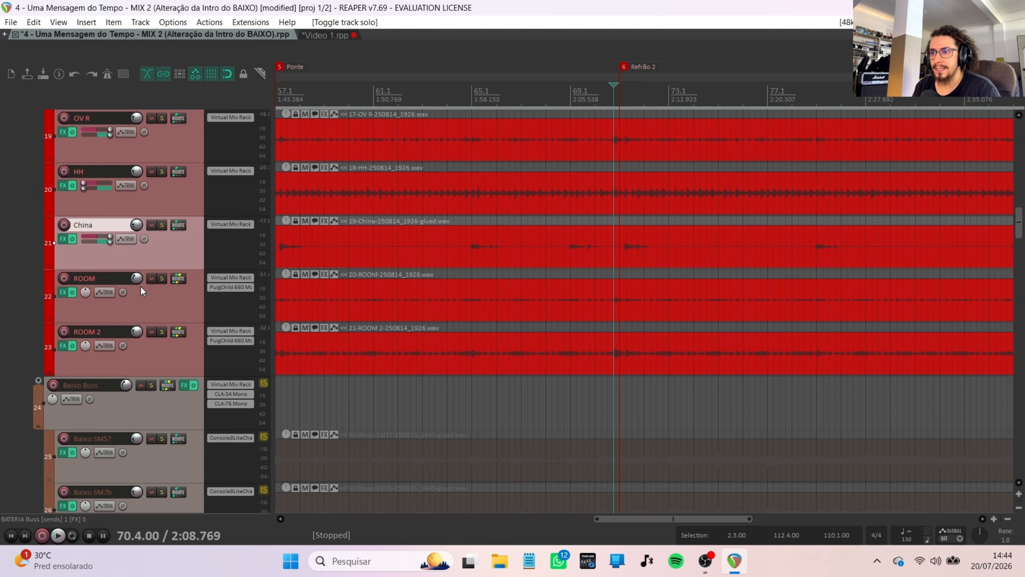
left_click(165, 297)
left_click(162, 349)
scroll(162, 349, "up", 5)
scroll(162, 348, "up", 15)
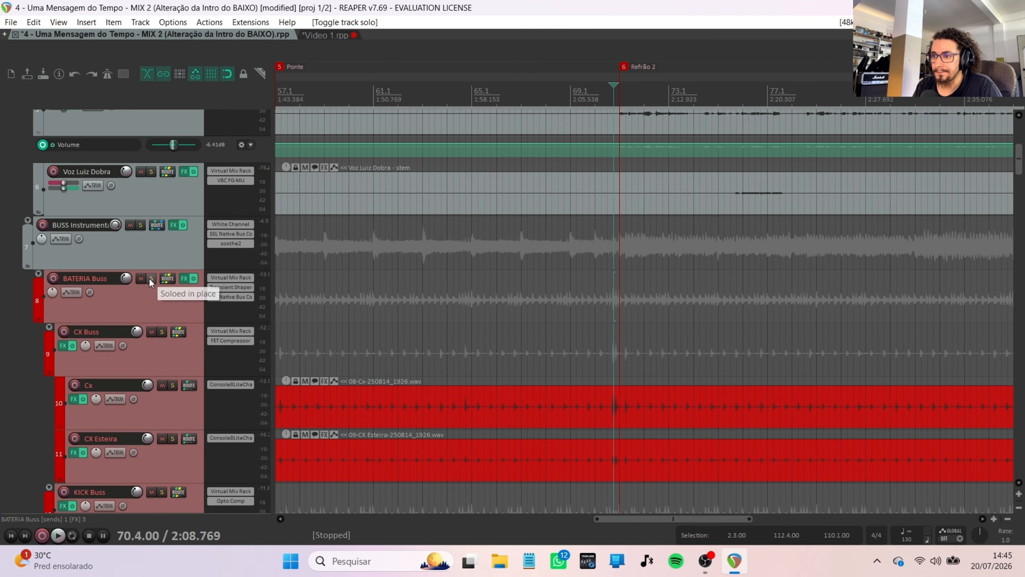
scroll(145, 278, "down", 14)
scroll(120, 285, "down", 10)
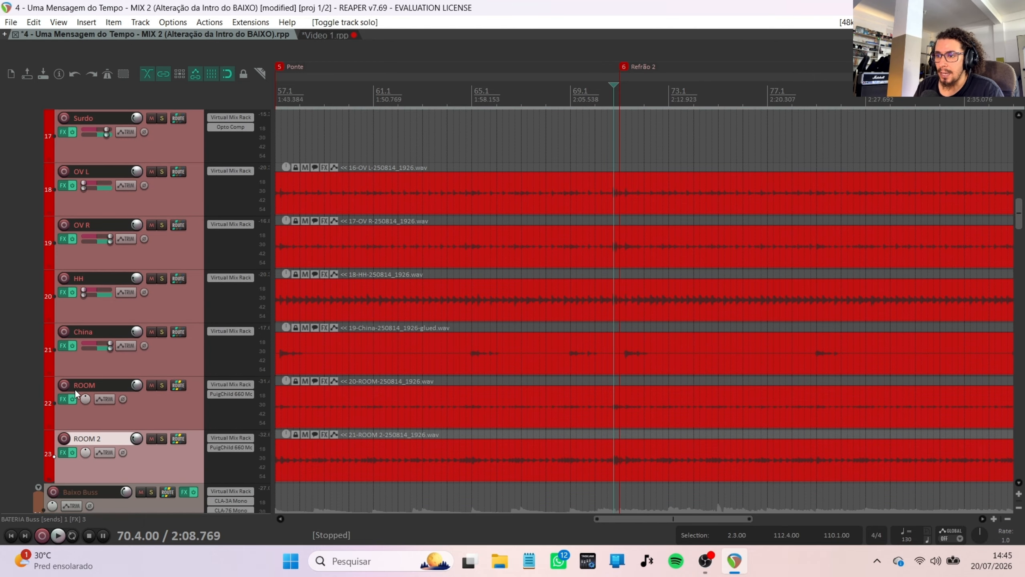
Step: Open the ROOM track's effects chain, examine its PuigChild 660 Mono compressor and close the chain
left_click(71, 417)
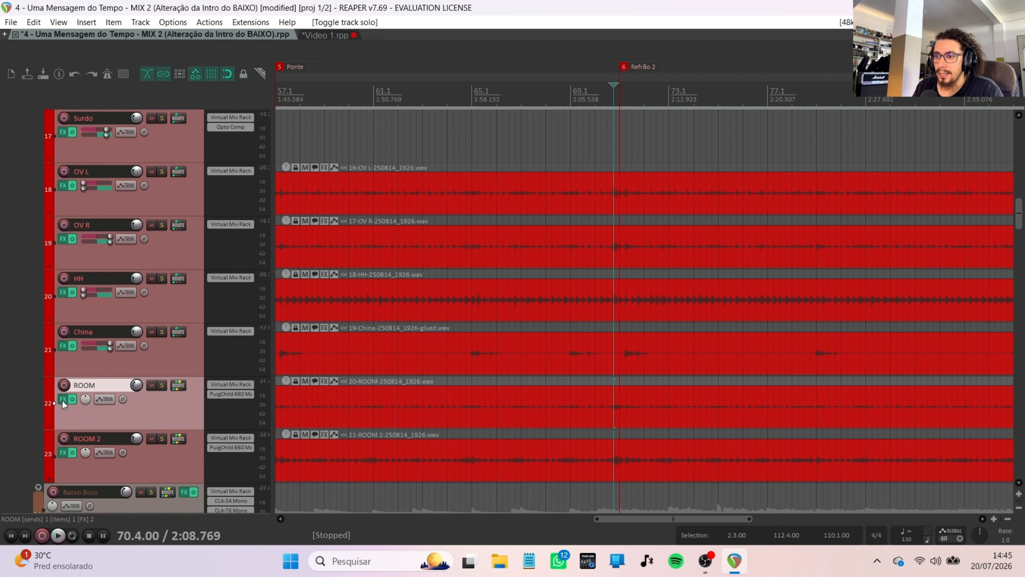
key("shift+f")
left_click(365, 150)
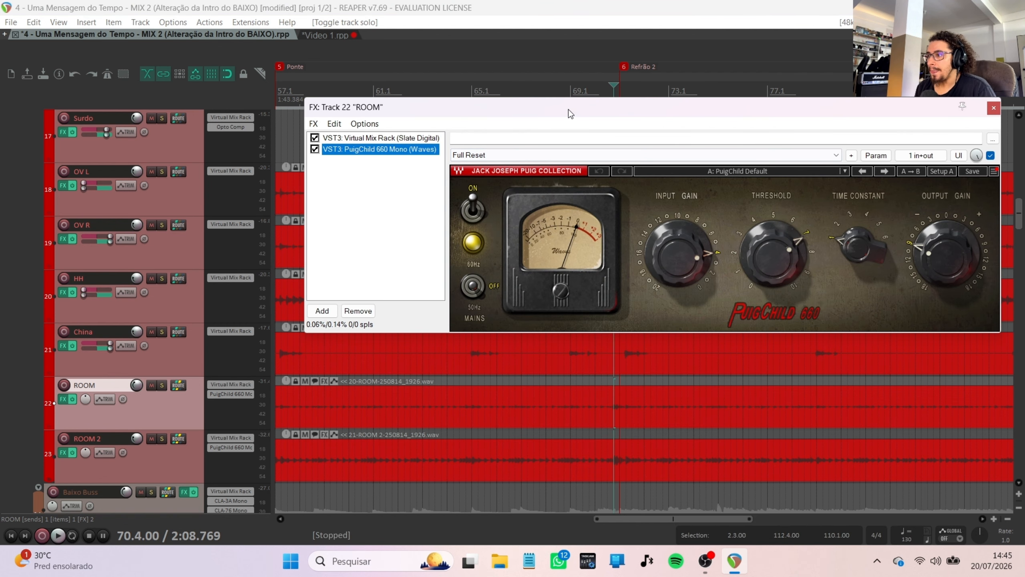
left_click_drag(569, 109, 532, 139)
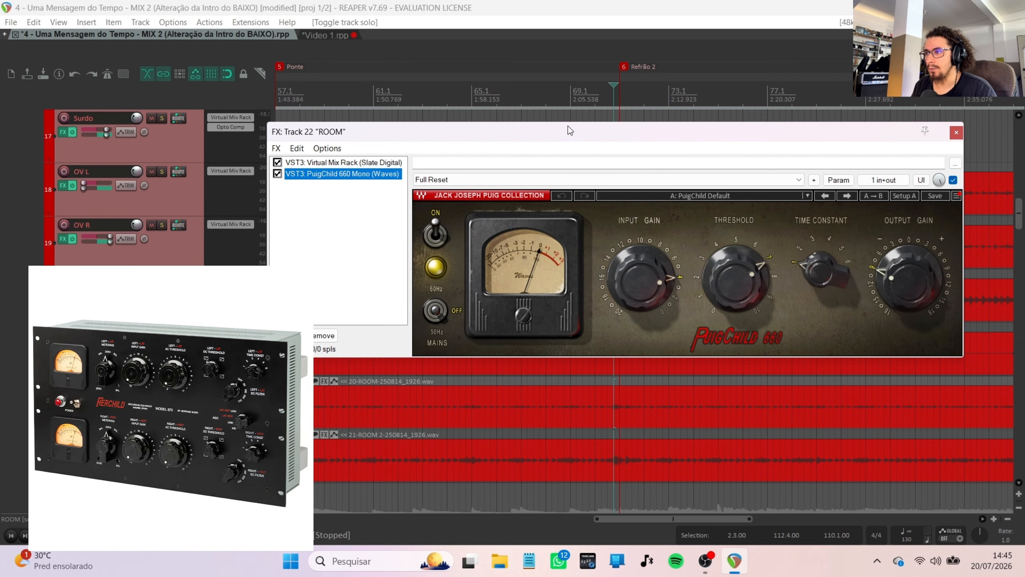
left_click_drag(568, 127, 581, 129)
key("Escape")
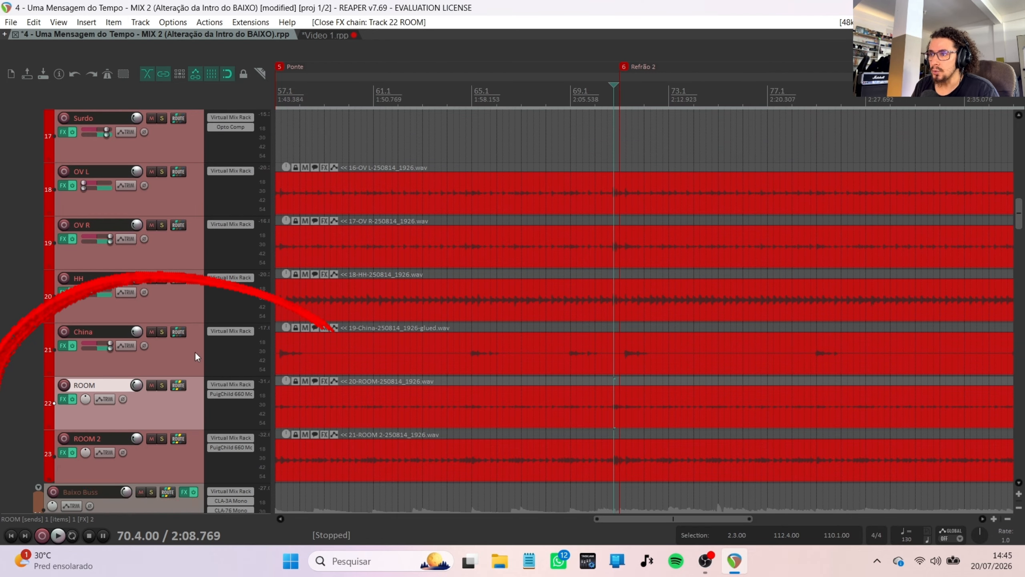
Step: Open the ROOM 2 track's effects chain, solo the track and play it from 70.4.00
left_click(62, 451)
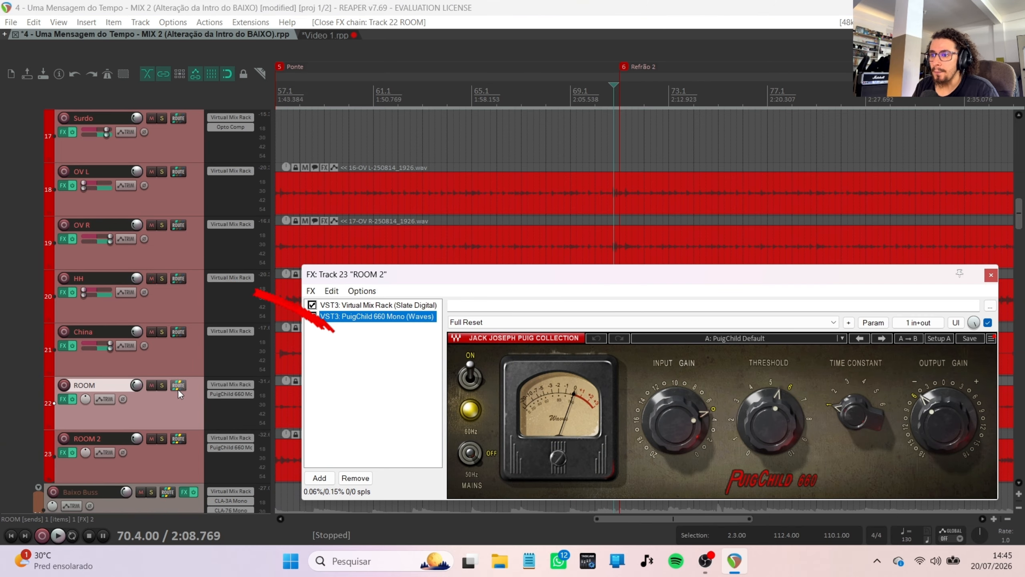
left_click(161, 439)
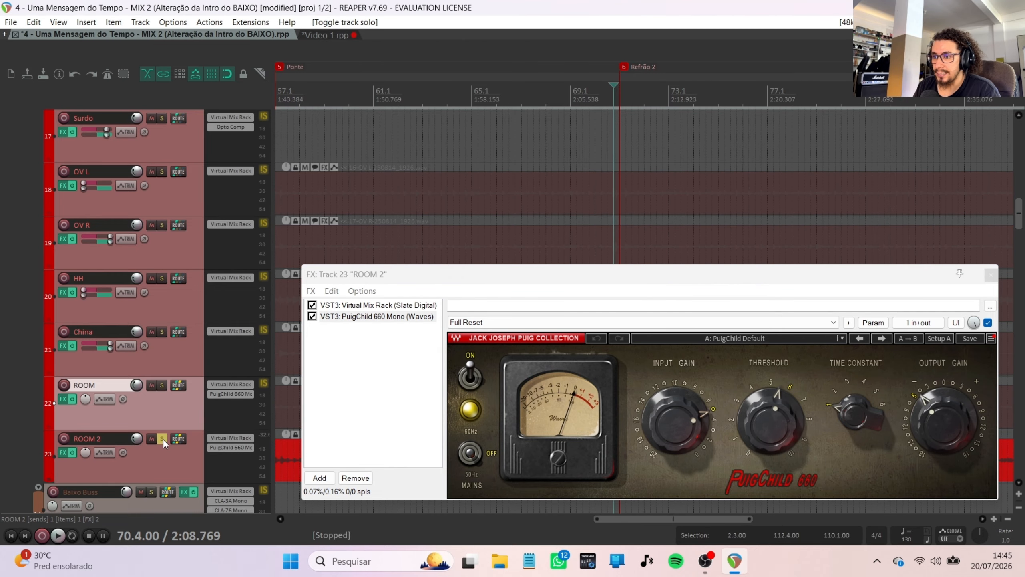
left_click(418, 279)
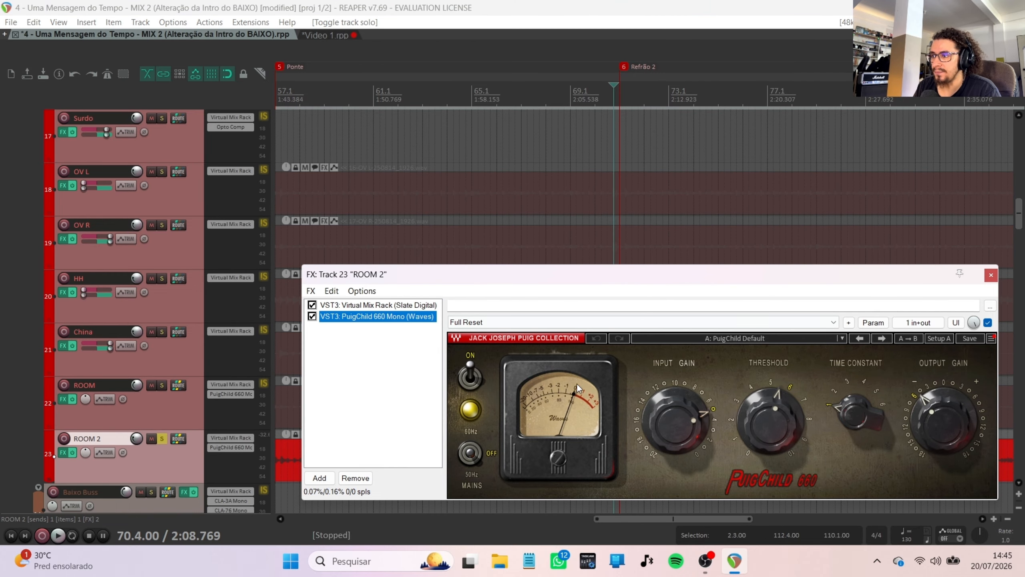
key("space")
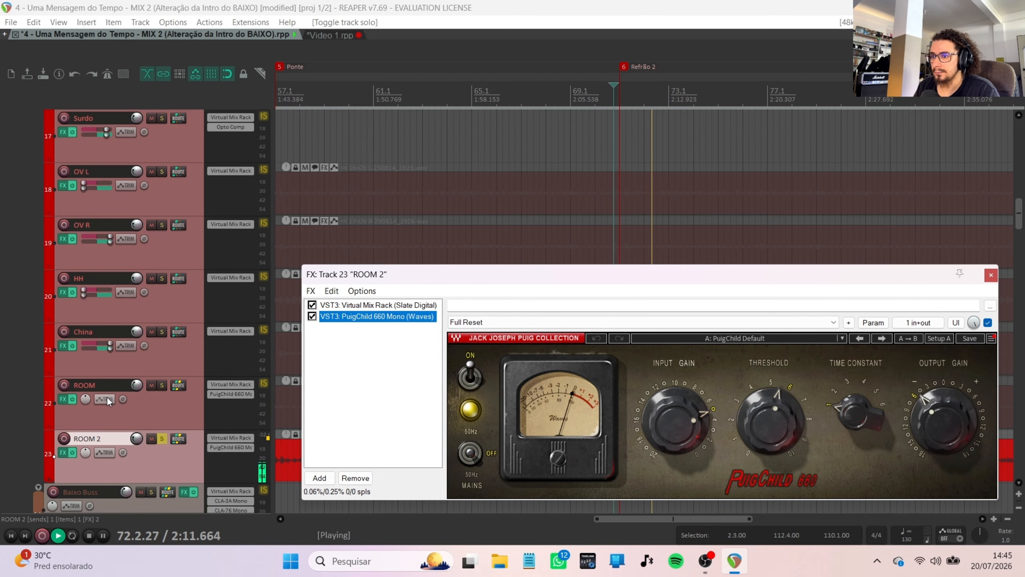
Step: Open the ROOM effects chain above ROOM 2's to compare both PuigChild 660 compressors, and stop playback
left_click(63, 399)
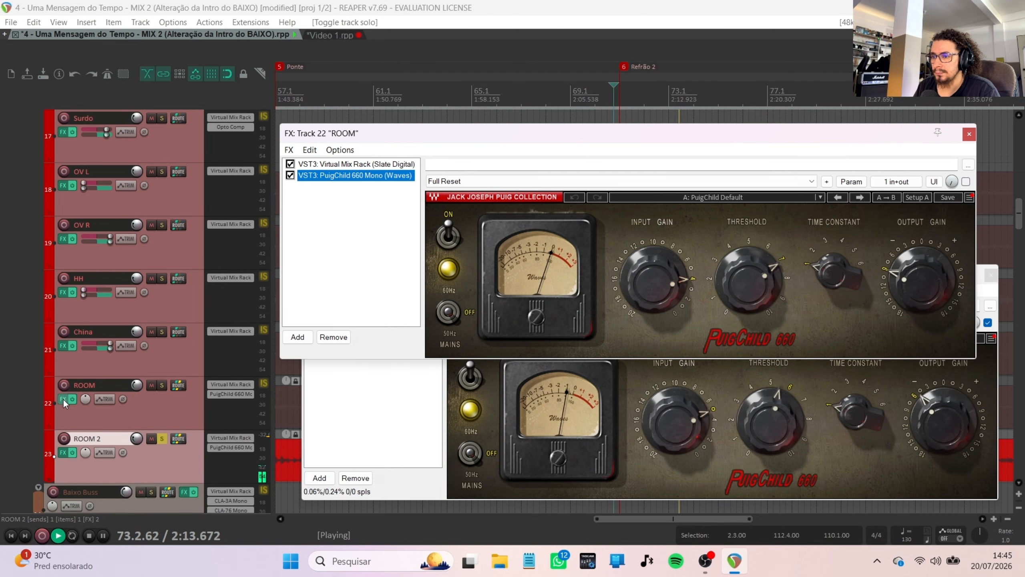
left_click_drag(431, 135, 435, 26)
left_click(417, 279)
key("space")
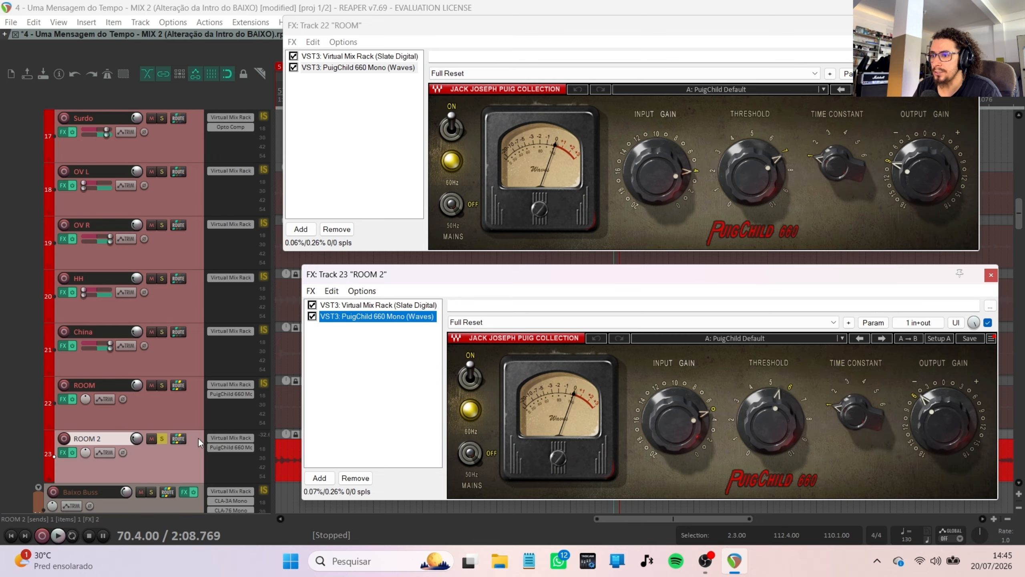
Step: Play from 70.4.00 with ROOM soloed, switch the solo to ROOM 2 during playback, and stop
left_click(162, 385)
key("space")
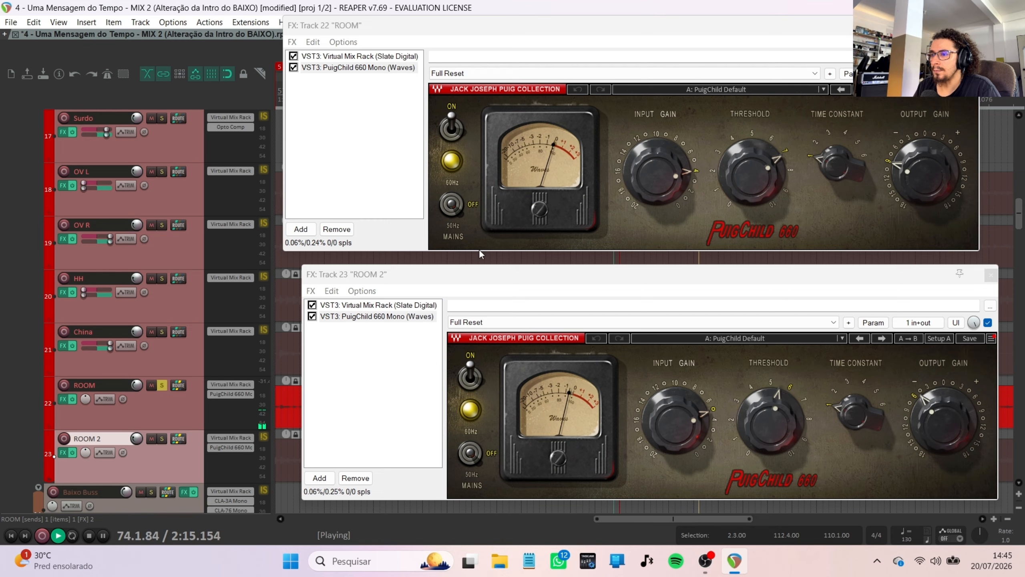
left_click(161, 439)
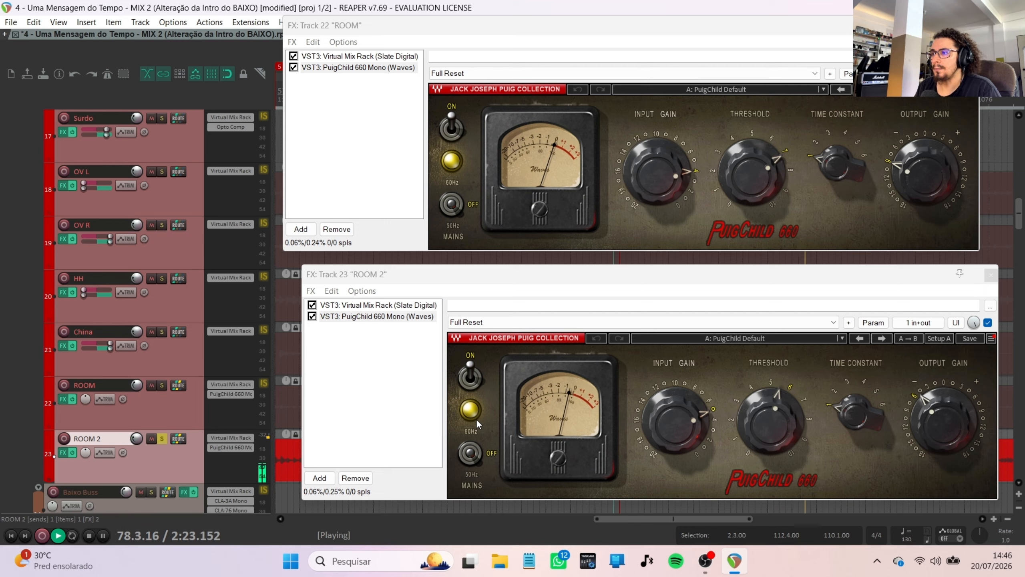
key("space")
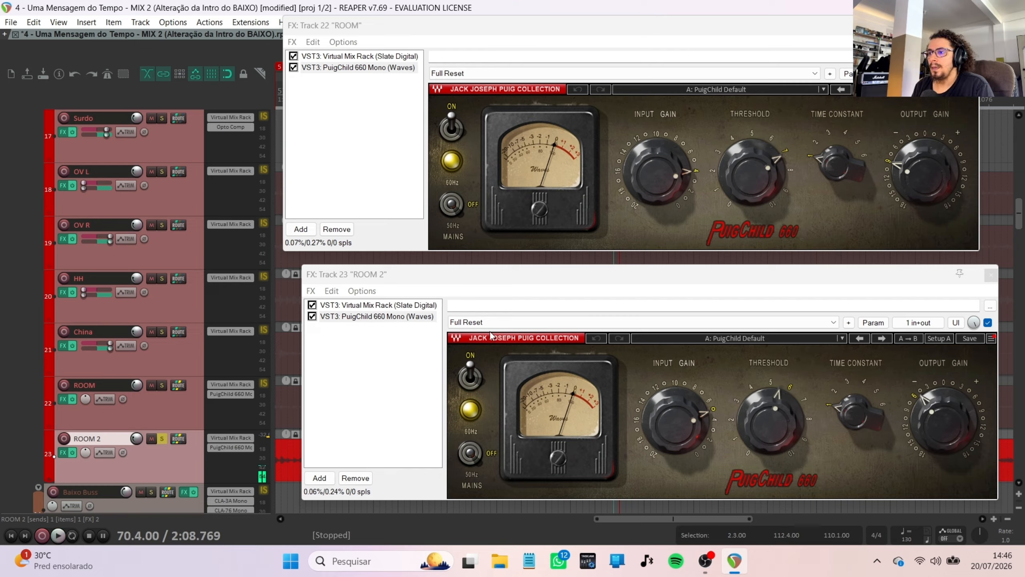
Step: Close both room tracks' effects chains and unsolo ROOM 2
left_click(473, 279)
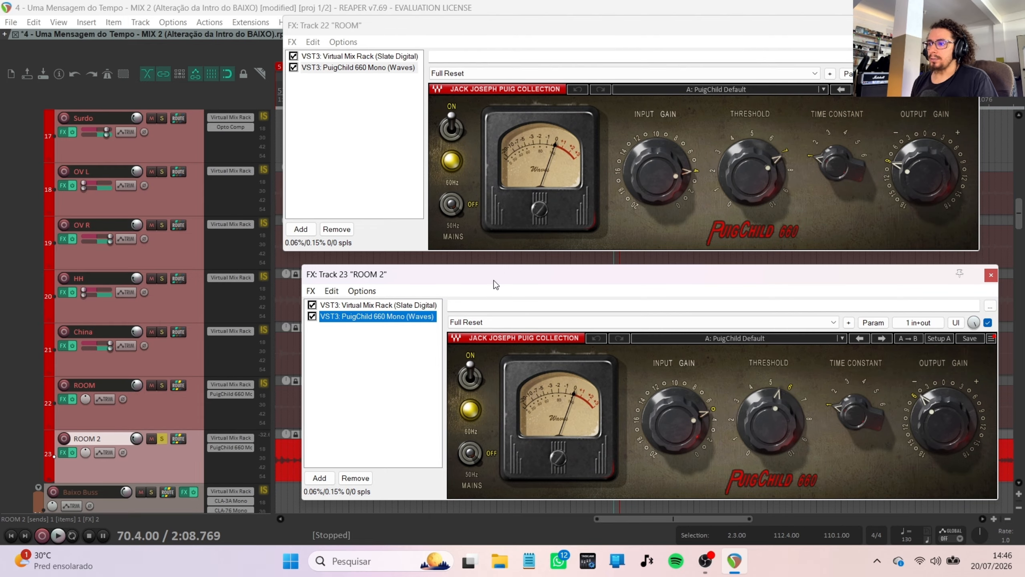
key("Escape")
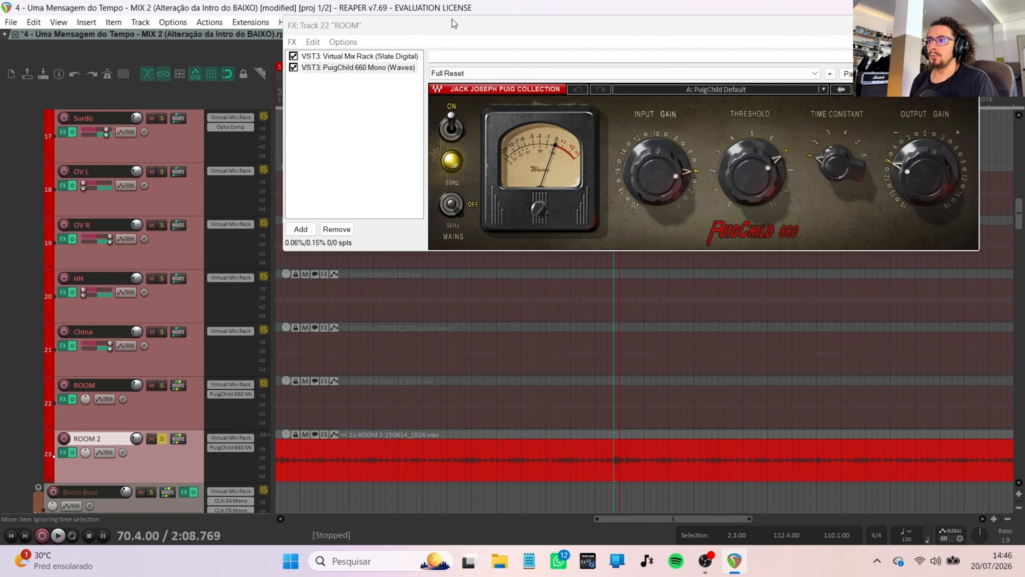
key("Escape")
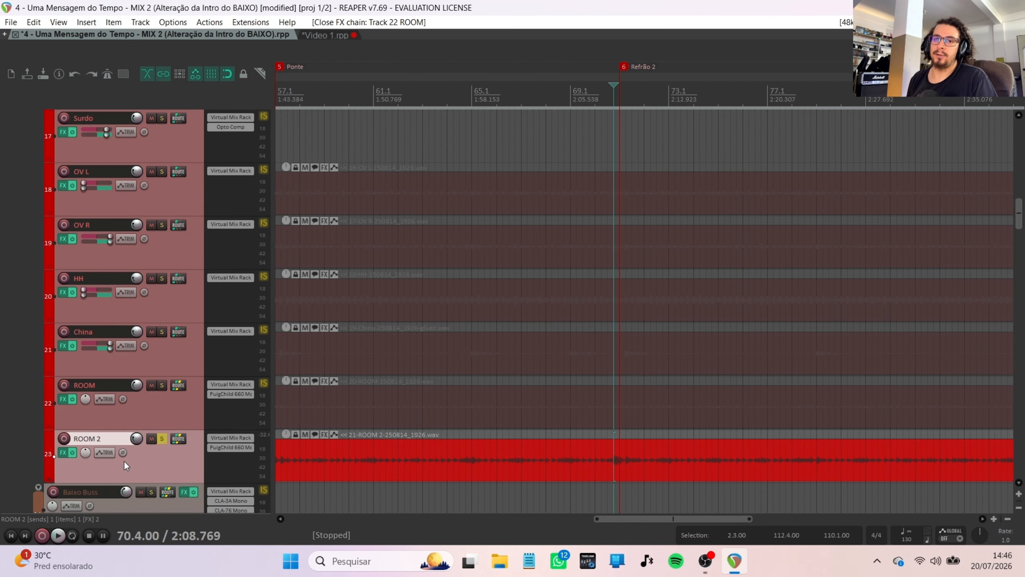
scroll(126, 459, "down", 3)
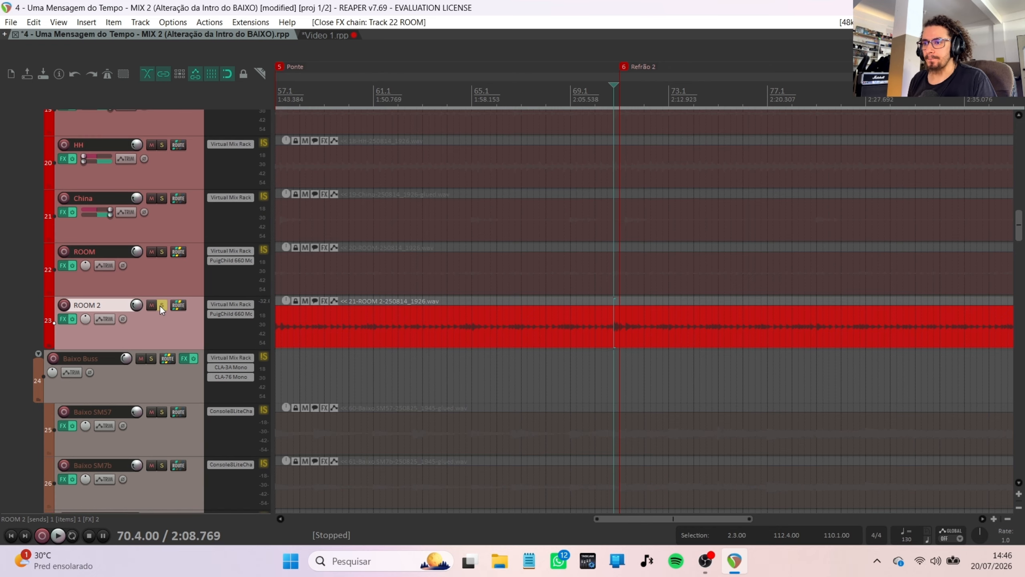
left_click(162, 305)
scroll(160, 309, "down", 2)
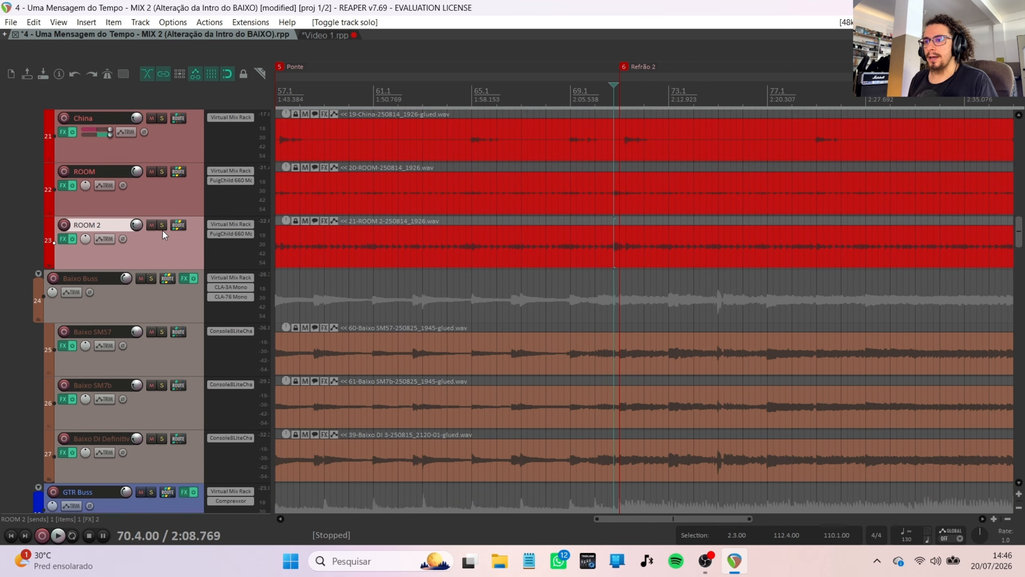
left_click(163, 226, "ctrl")
Step: Solo the Baixo Buss and move the edit cursor to marker 2, Ponte, at 15.1.00
left_click(148, 305)
scroll(148, 304, "down", 2)
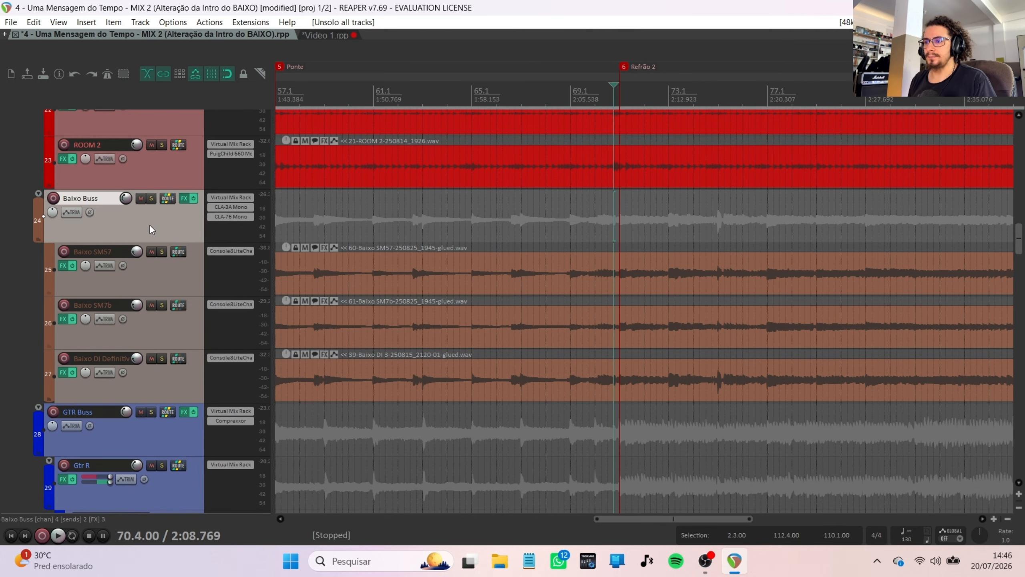
left_click(151, 199)
key("1")
key("2")
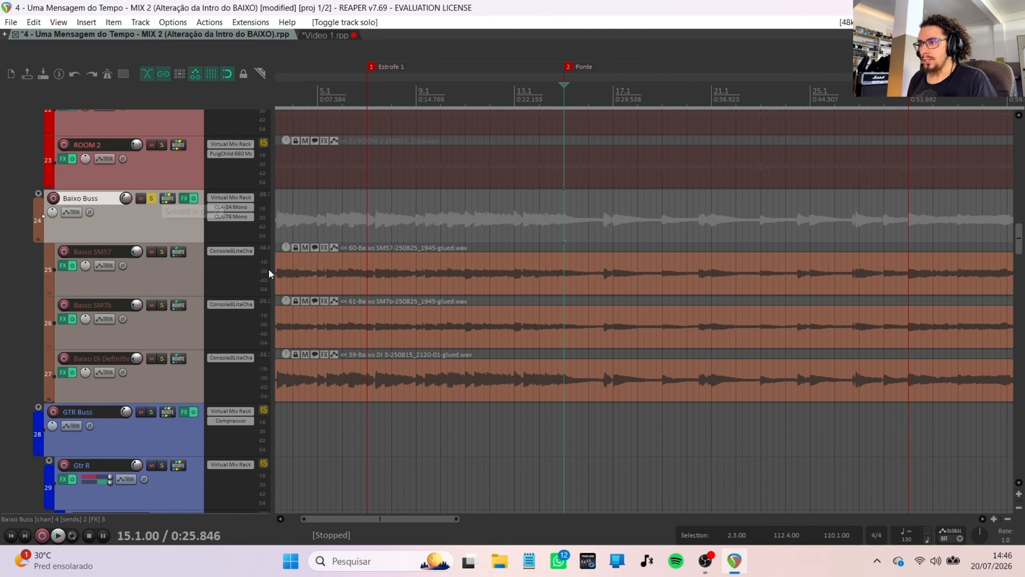
Step: Listen to the soloed Baixo Buss from 2.3.00 through the Estrofe 1 marker, and stop playback
key("1")
scroll(397, 243, "down", 5)
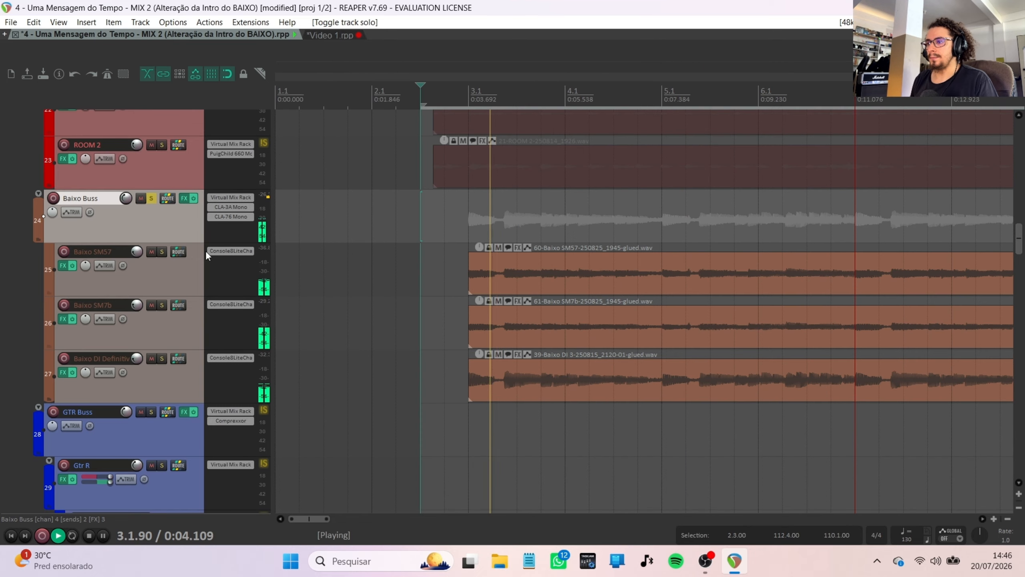
scroll(207, 245, "down", 1)
scroll(747, 317, "down", 3)
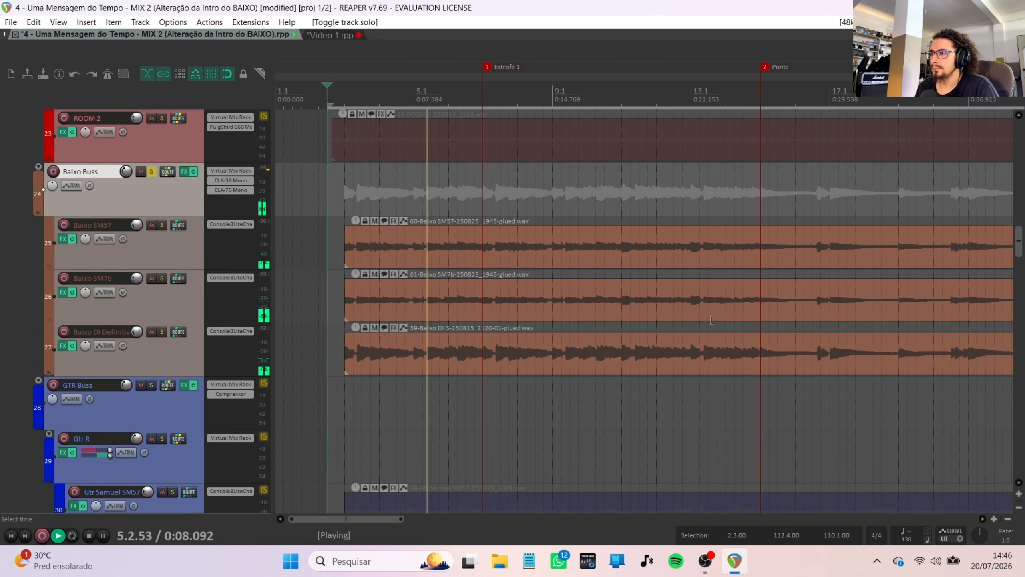
scroll(709, 317, "down", 1)
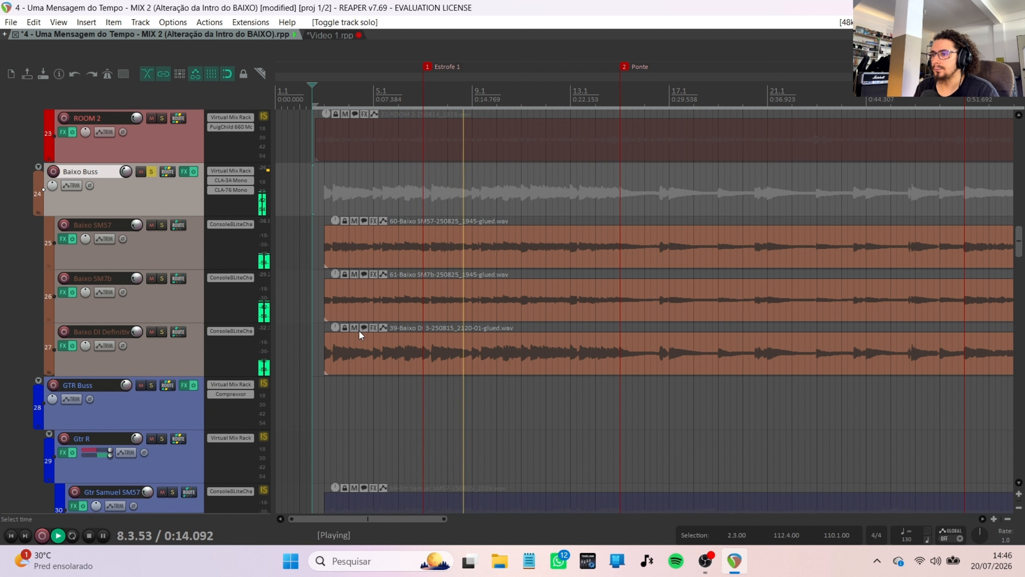
left_click_drag(373, 517, 382, 518)
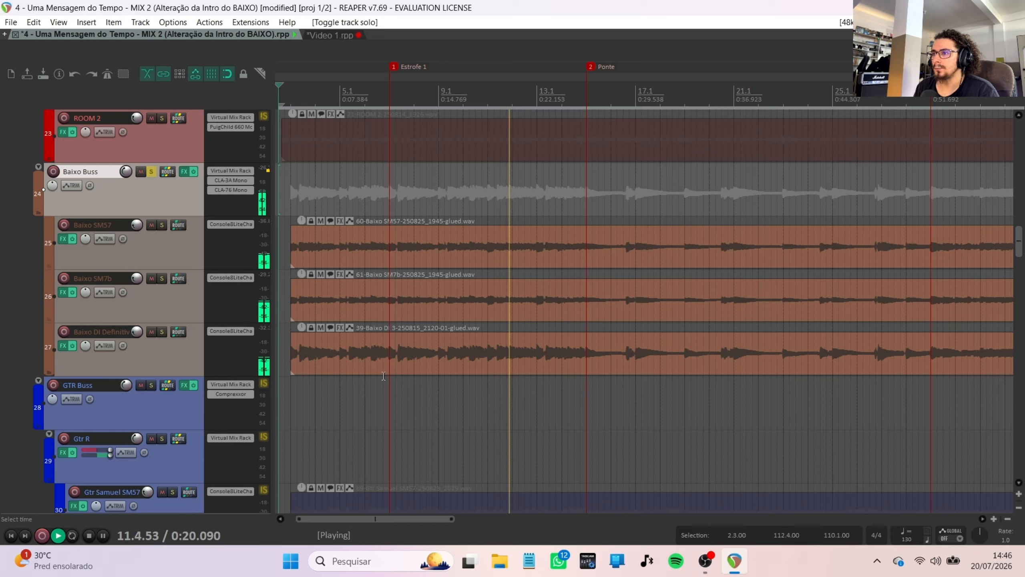
key("space")
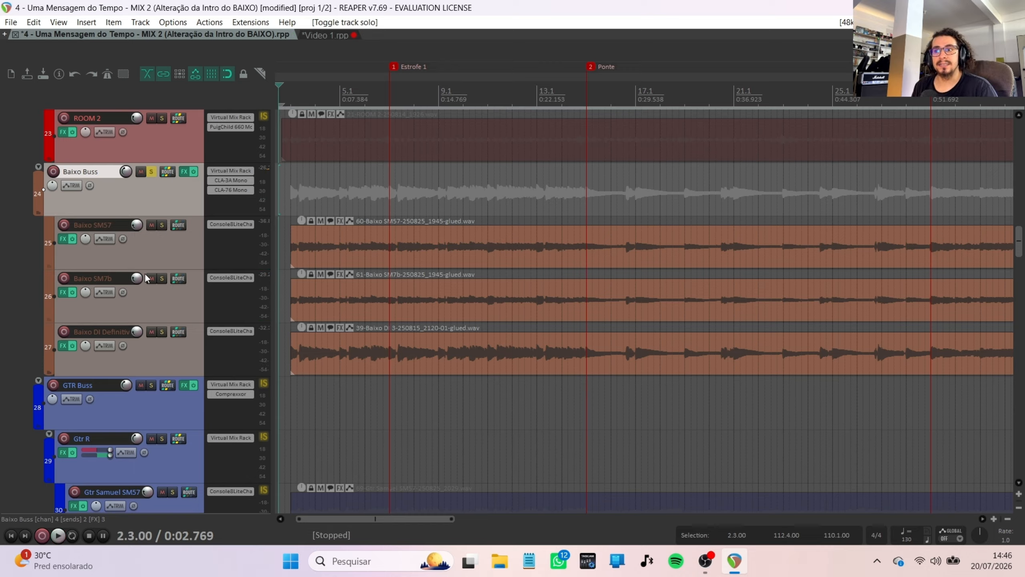
Step: Select the Baixo SM57, Baixo SM7b and Baixo DI Definitivo tracks in turn to present them, and reselect Baixo Buss
left_click(151, 235)
left_click(123, 195)
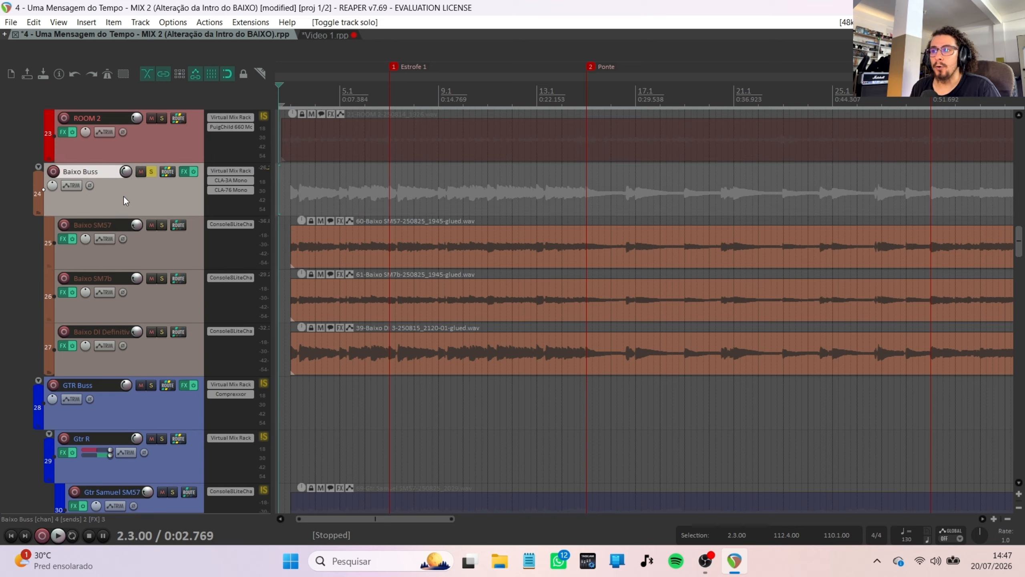
left_click(137, 242)
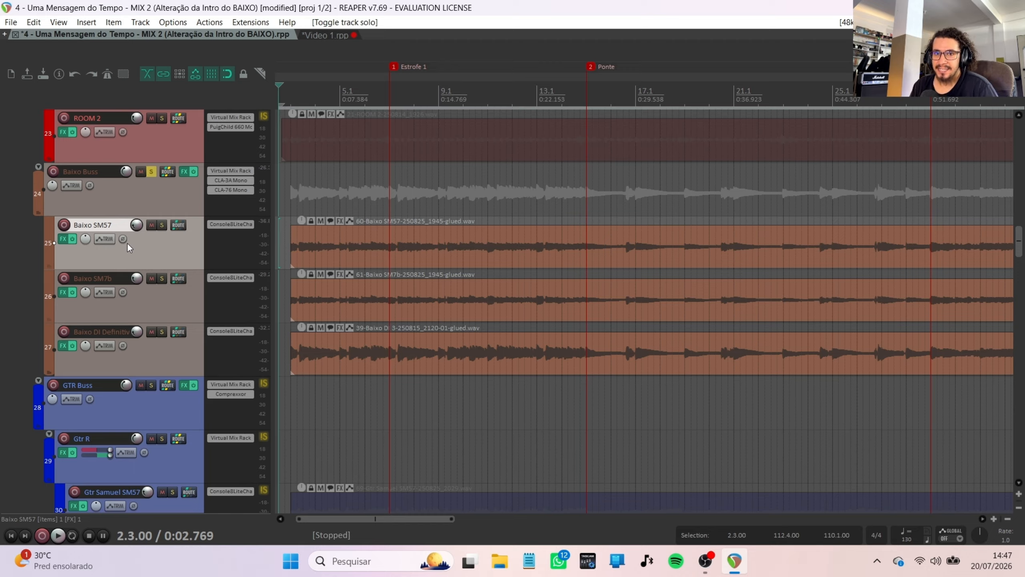
left_click(174, 299)
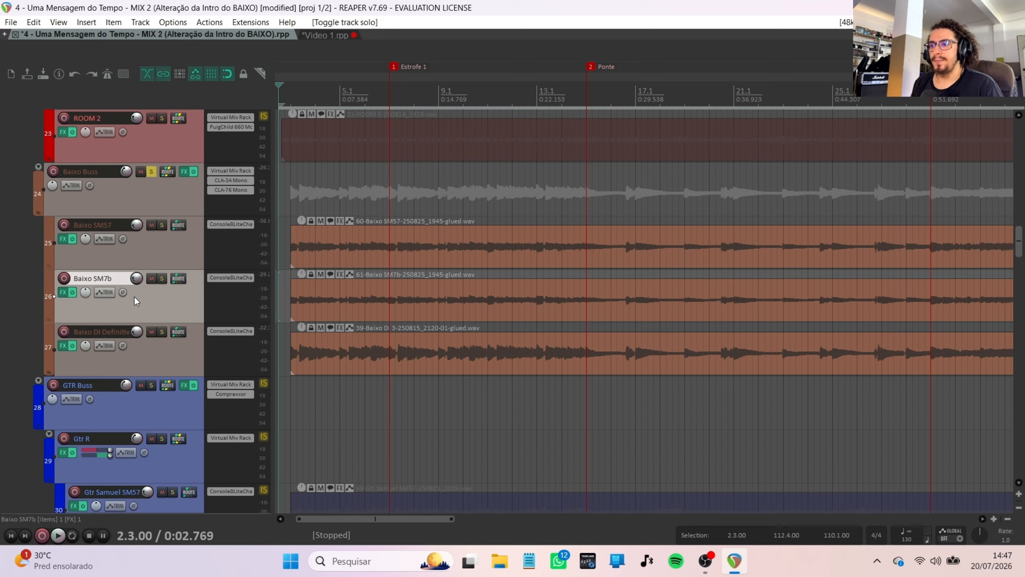
left_click(122, 366)
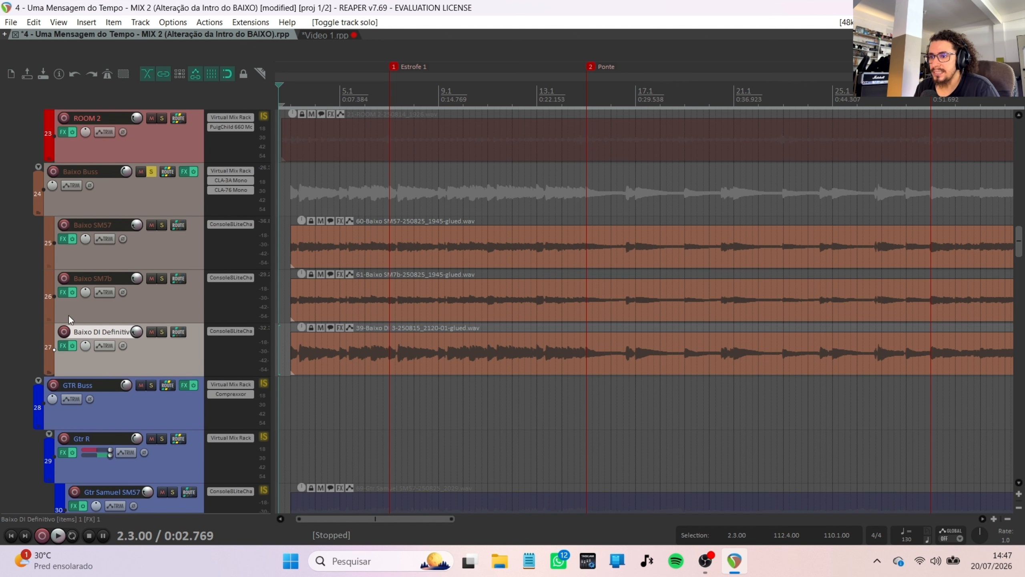
left_click(125, 253)
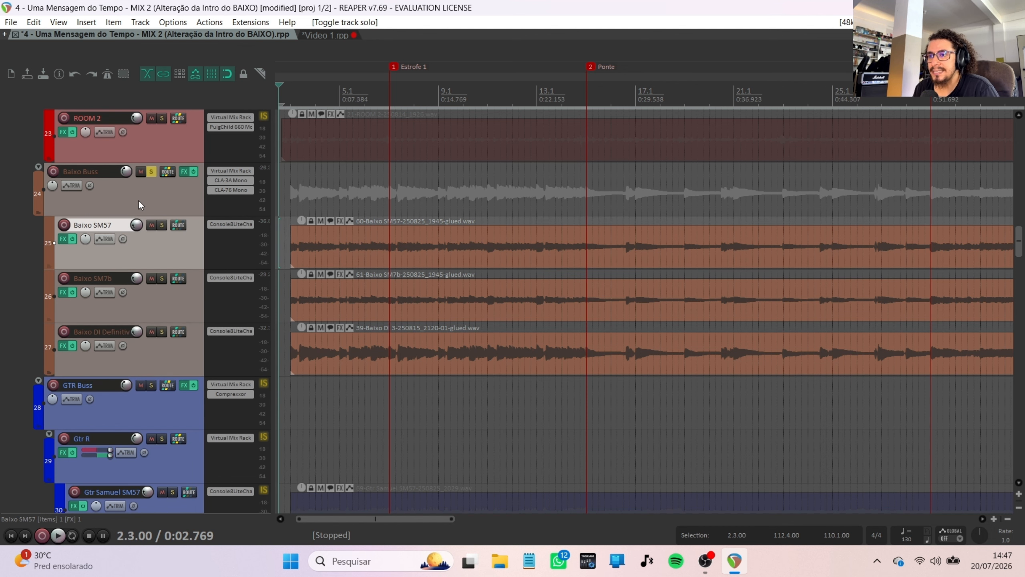
left_click(138, 200)
Step: Compare Baixo SM57, Baixo SM7b and Baixo DI Definitivo by soloing each exclusively during playback, stop, and return the solo to Baixo Buss
left_click(161, 225)
key("space")
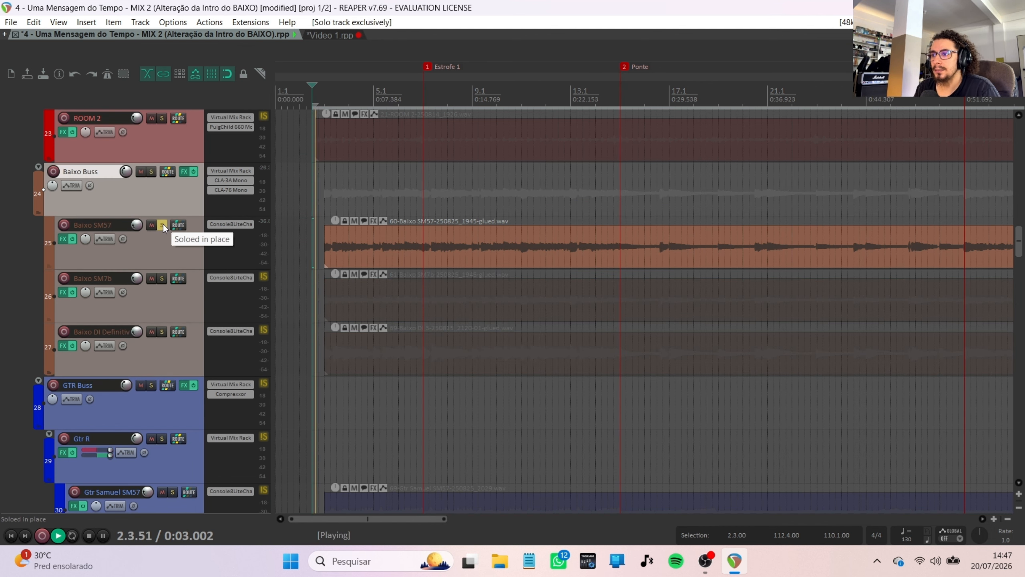
left_click(163, 278)
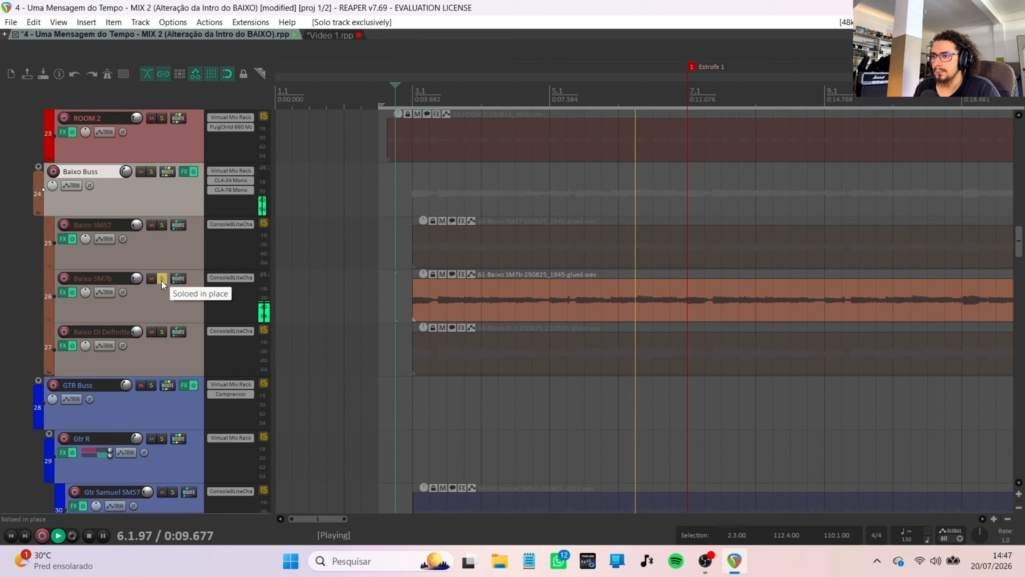
left_click(162, 332)
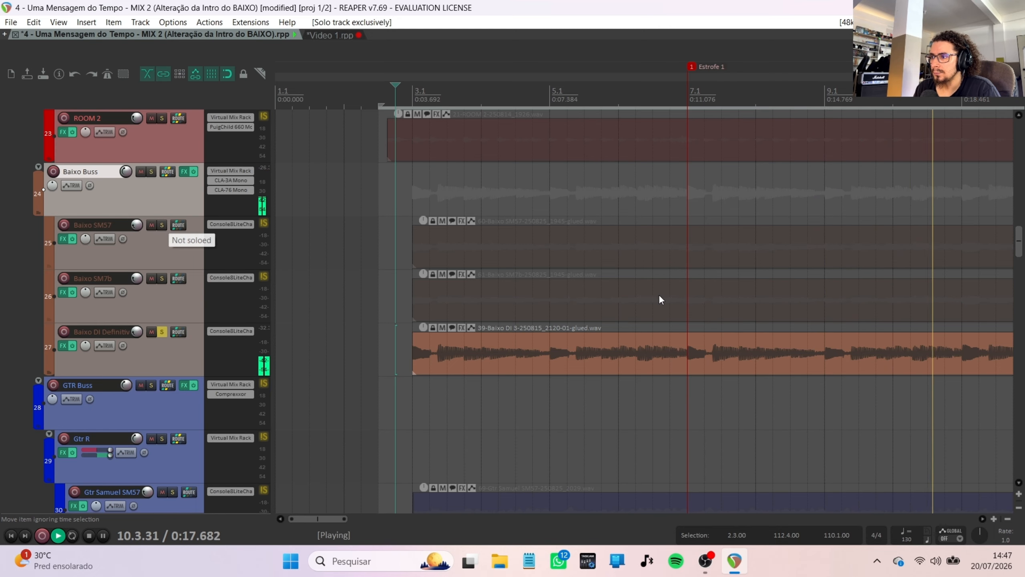
left_click(162, 225)
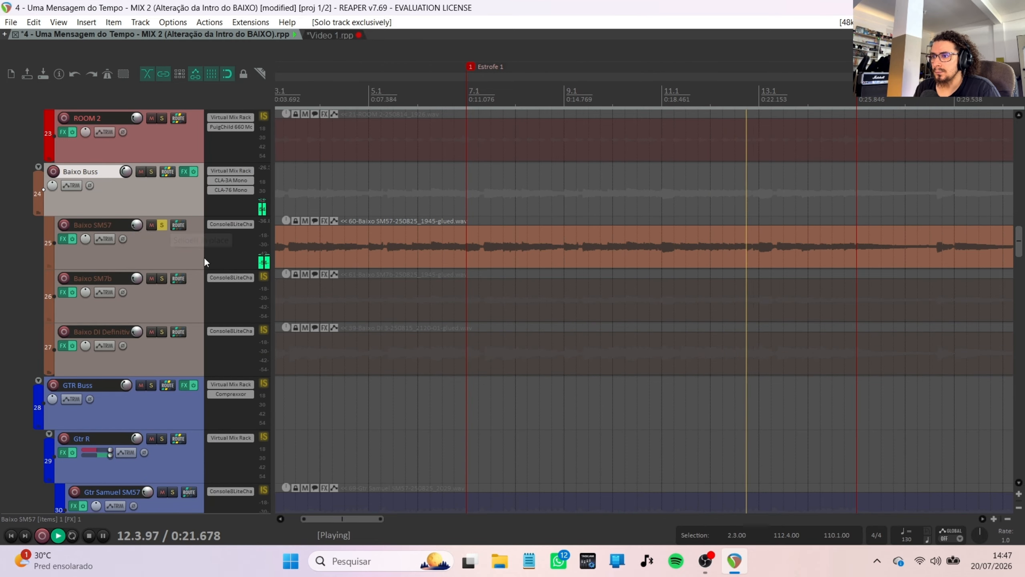
left_click(162, 332)
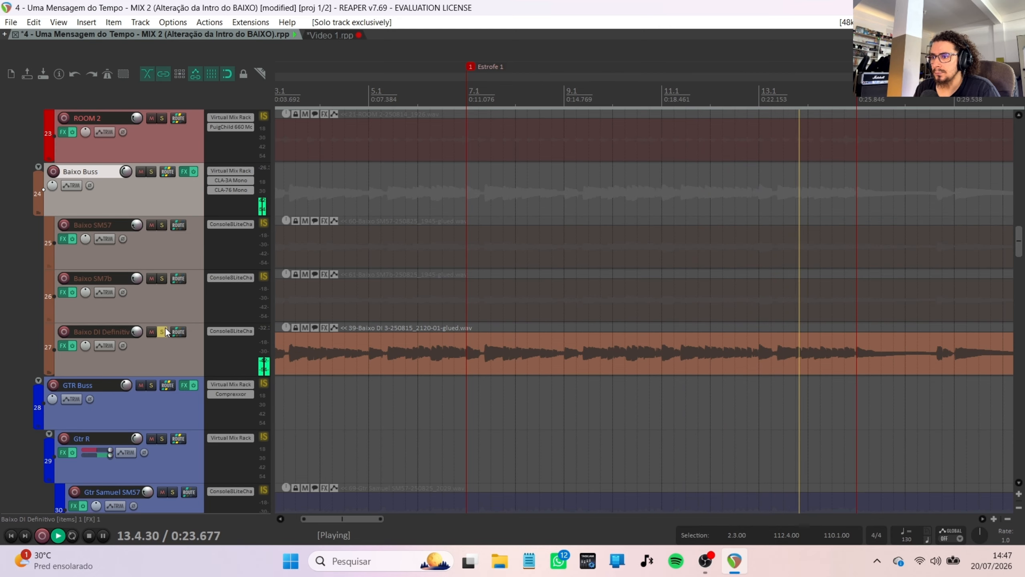
key("space")
left_click(151, 171, "ctrl+alt")
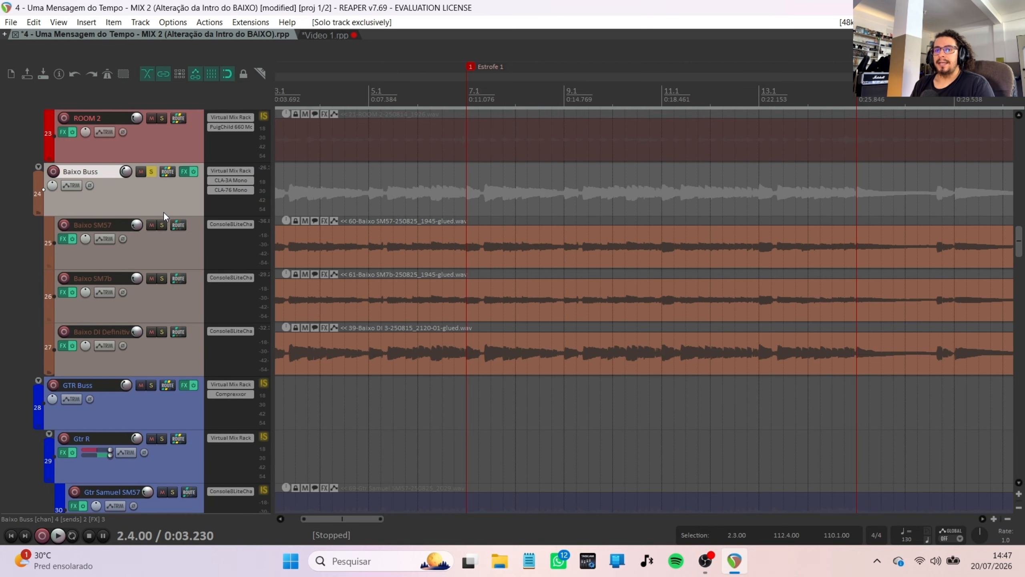
Step: Go through the three bass source tracks again one at a time, ending with Baixo Buss selected
left_click(150, 251)
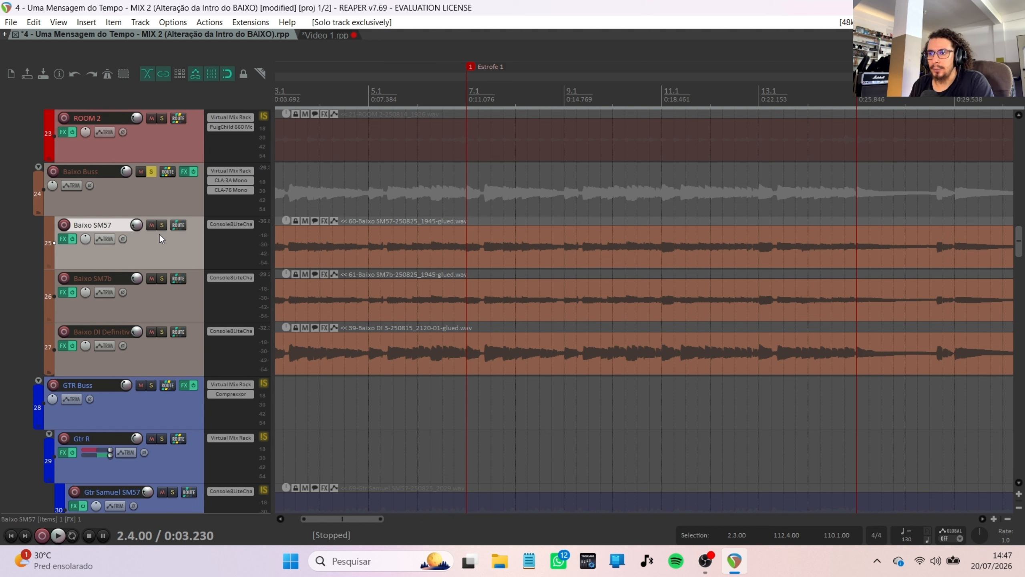
left_click(140, 310)
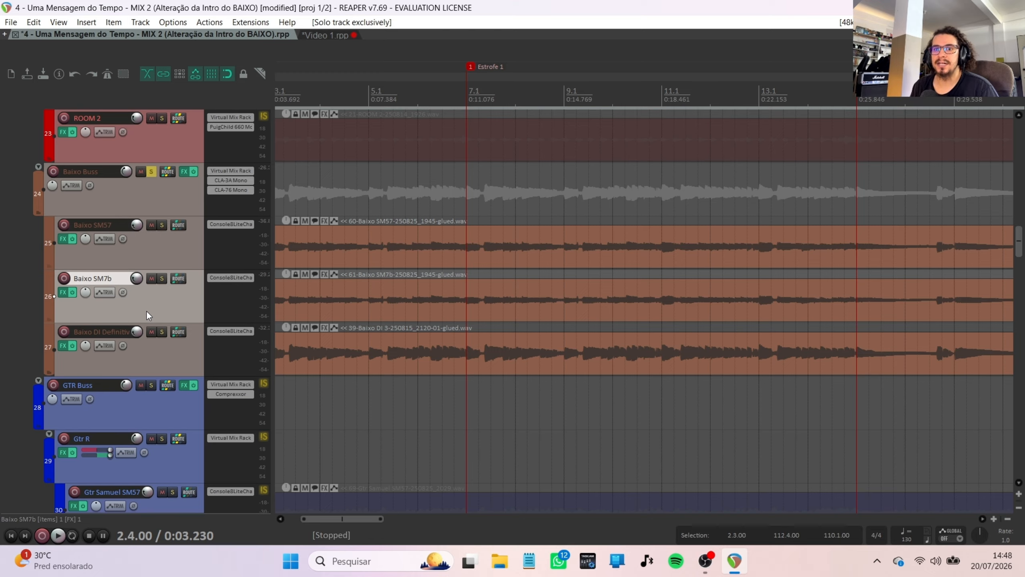
left_click(169, 351)
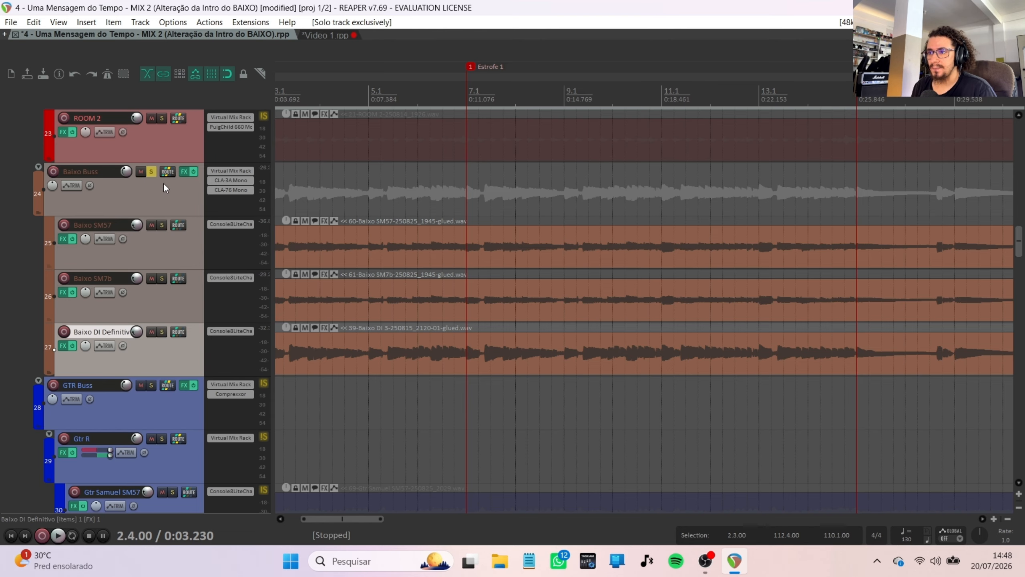
left_click(154, 201)
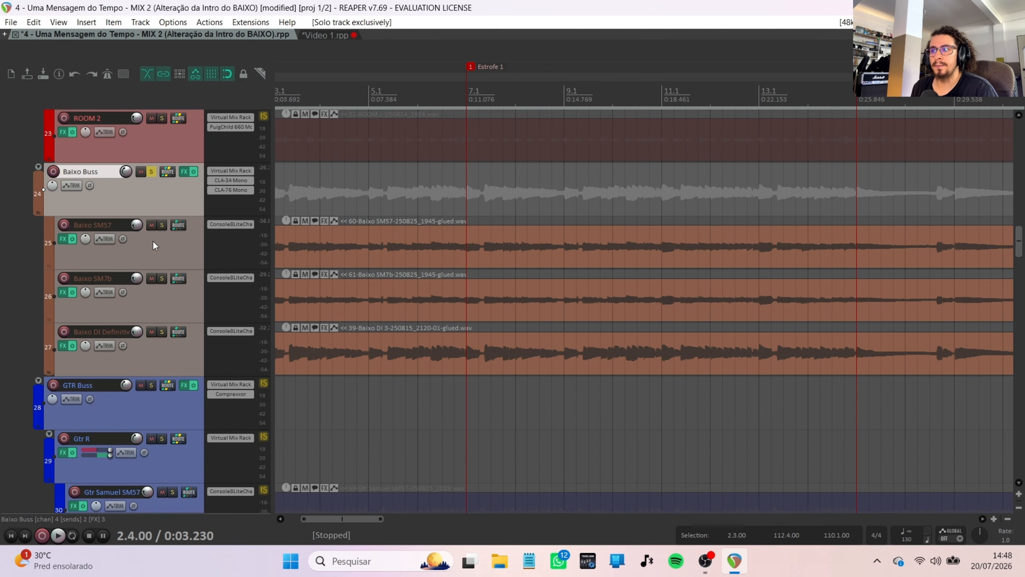
Step: Play the soloed Baixo Buss from 2.4.00, muting and unmuting Baixo SM57 and Baixo SM7b in turn
key("space")
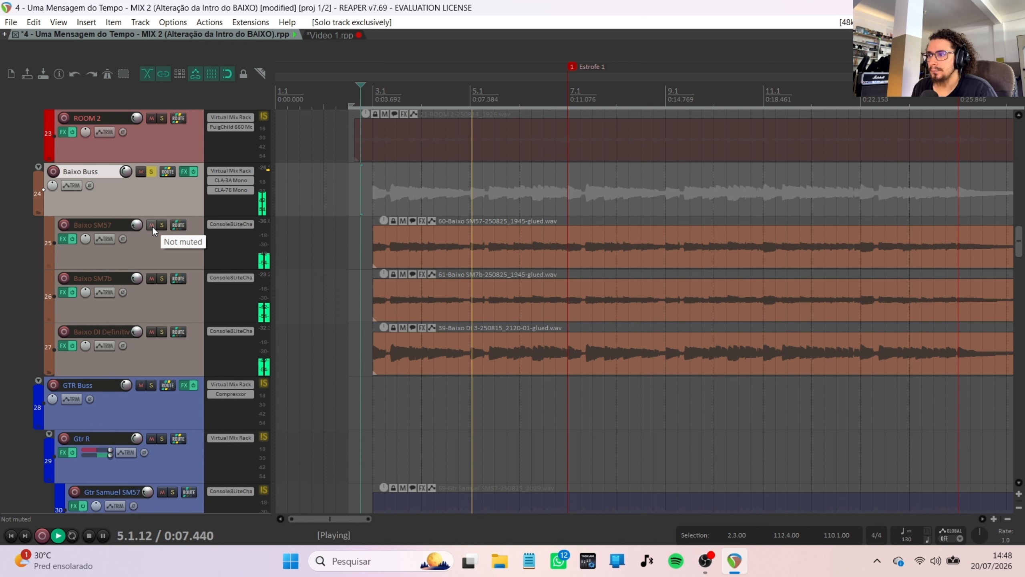
left_click(152, 225)
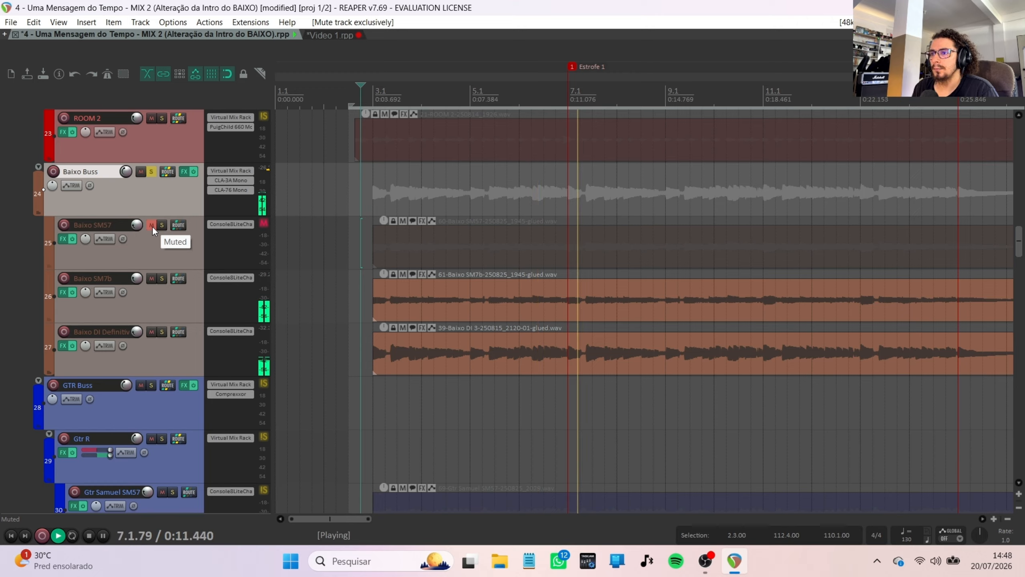
left_click(153, 226)
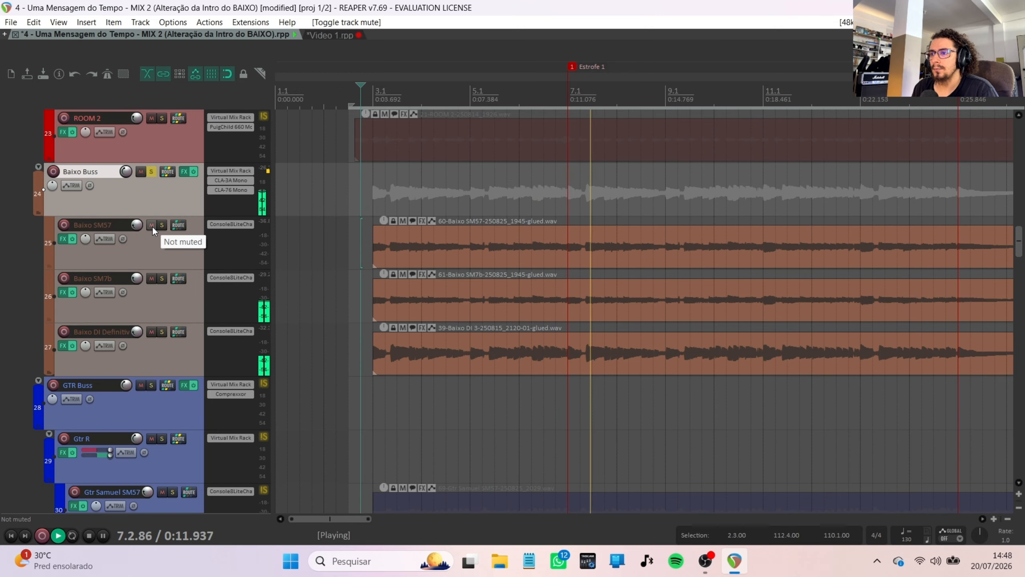
left_click(151, 279)
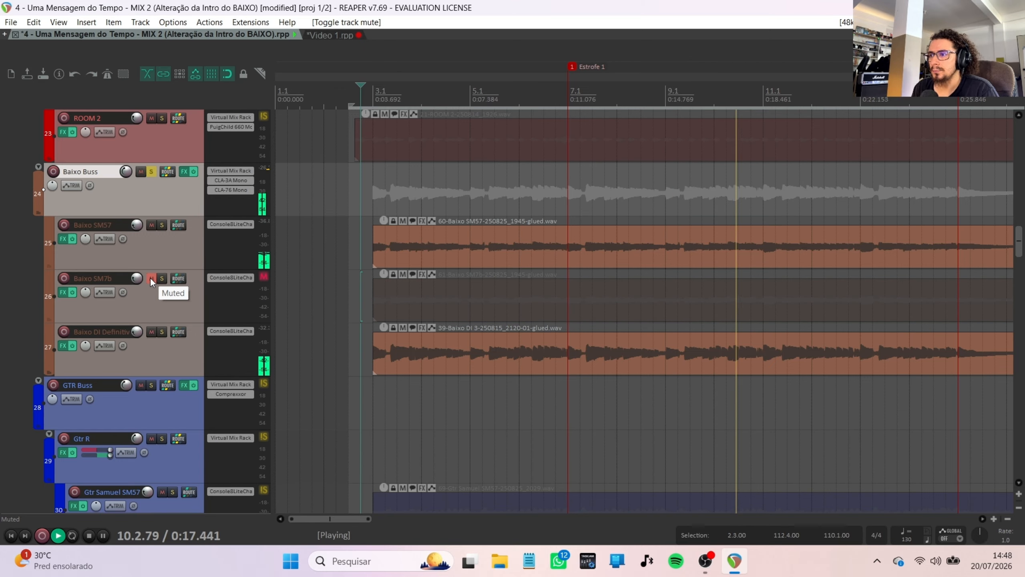
left_click(151, 278)
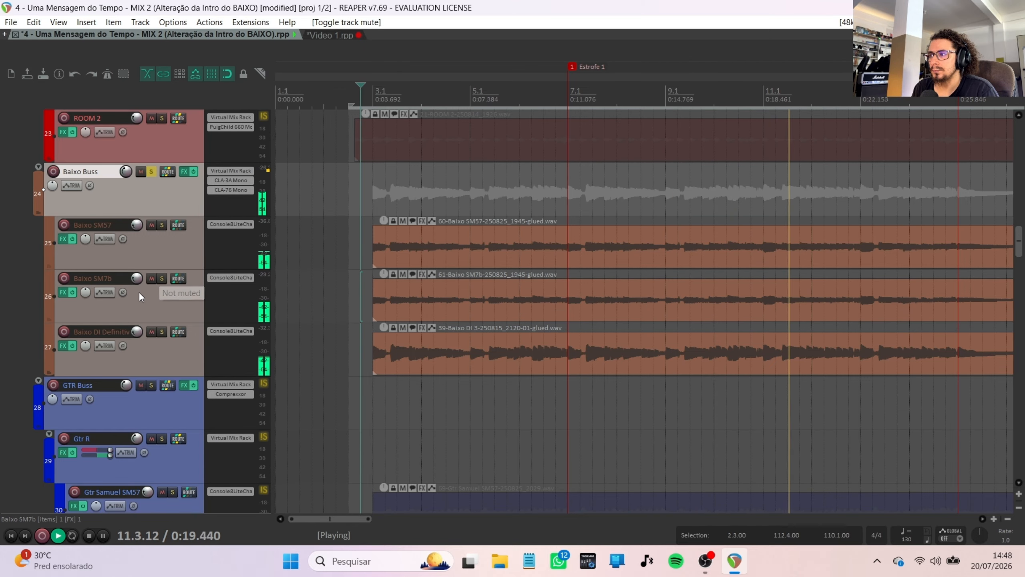
Step: Mute Baixo DI Definitivo to hear the bass bus without it, stop playback, and unmute the track
left_click(150, 332)
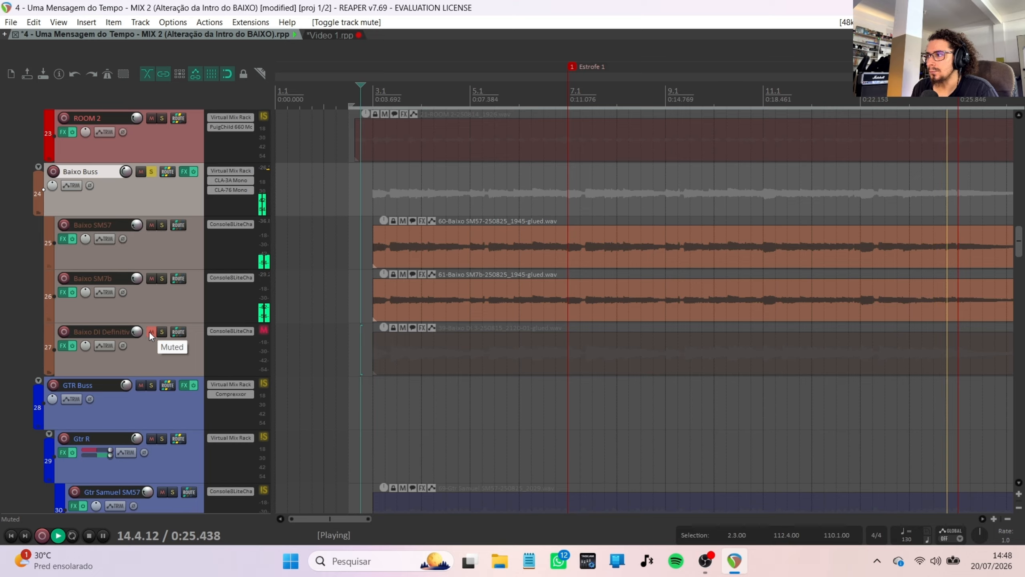
key("space")
key("space")
key("space")
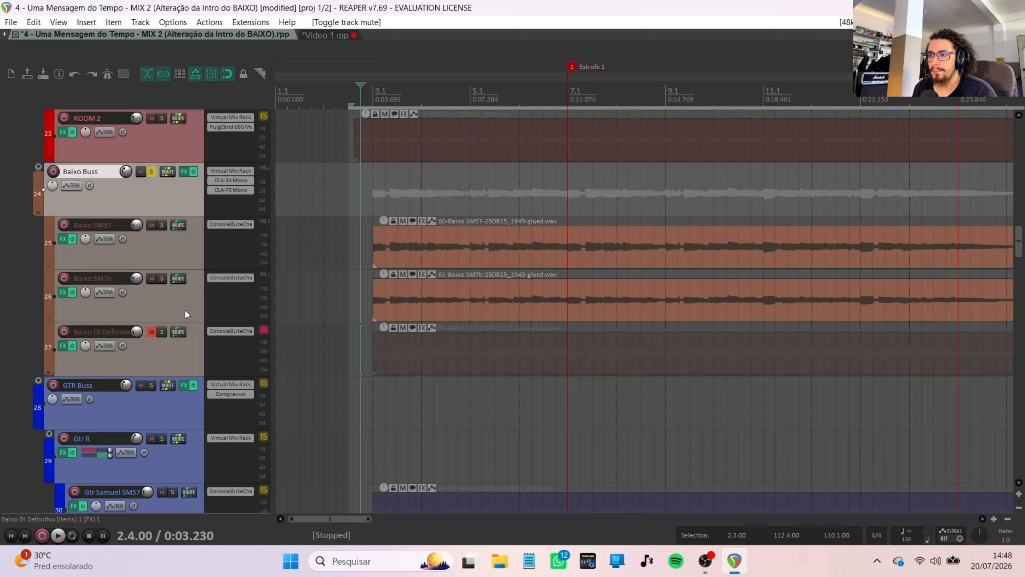
left_click(151, 332)
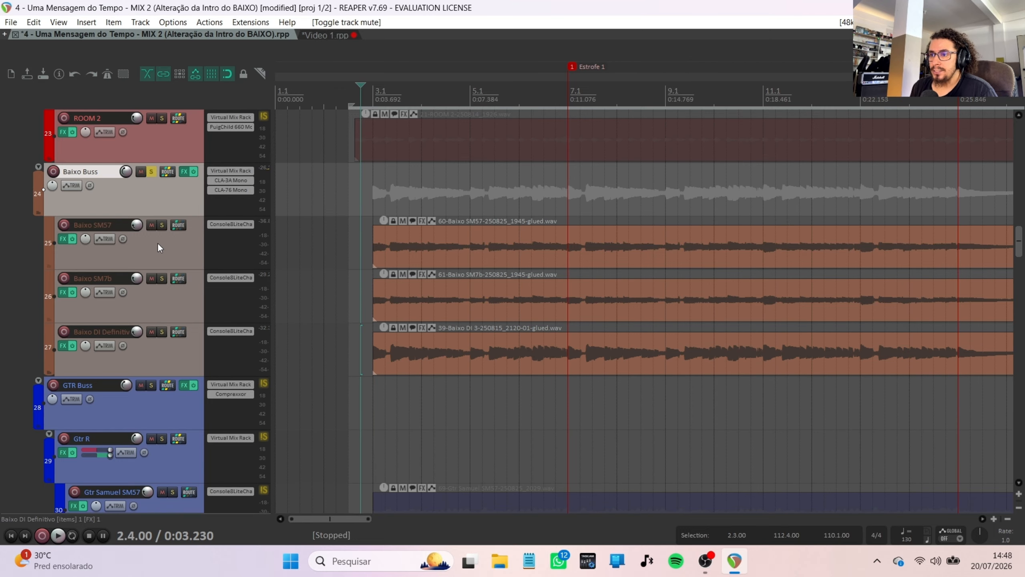
Step: Play the soloed Baixo Buss, mute and unmute Baixo SM57 twice to hear its contribution, and stop playback
left_click(158, 244)
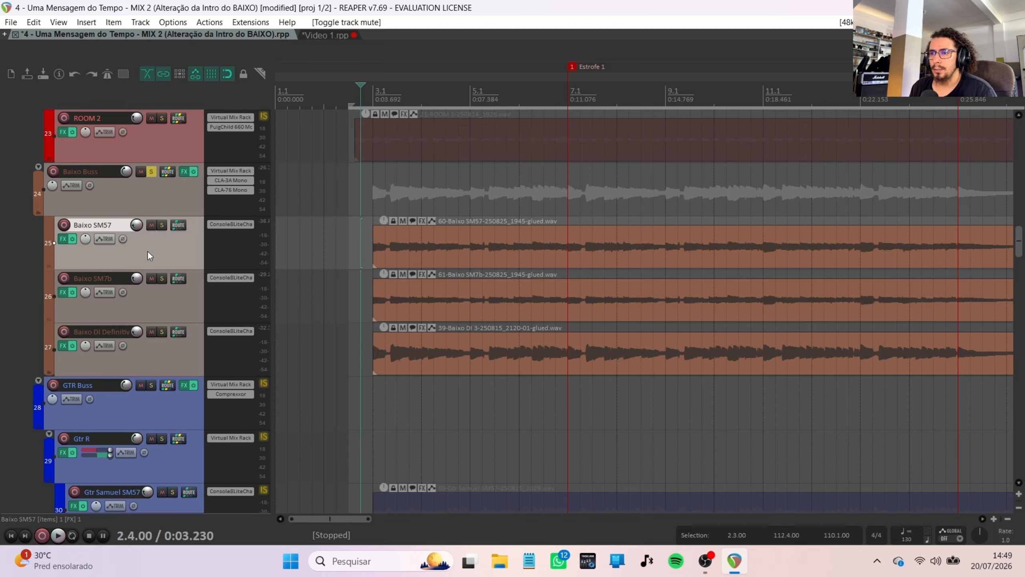
left_click(161, 200)
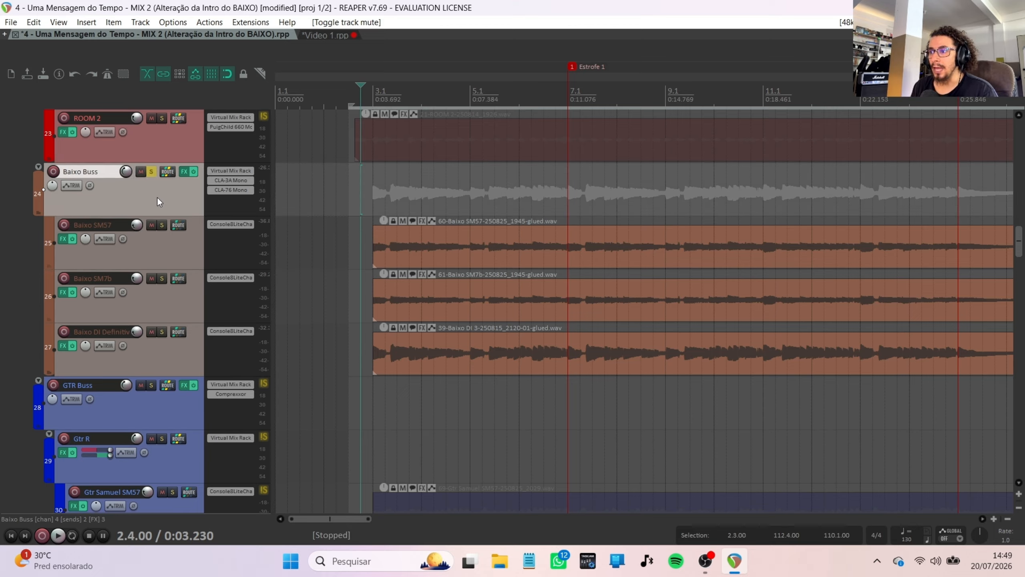
left_click(142, 247)
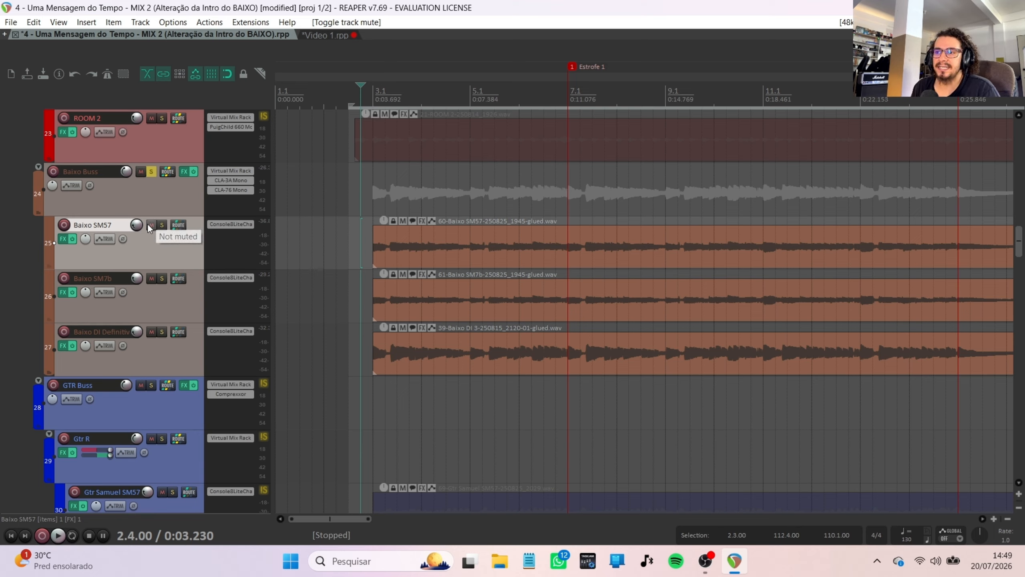
key("space")
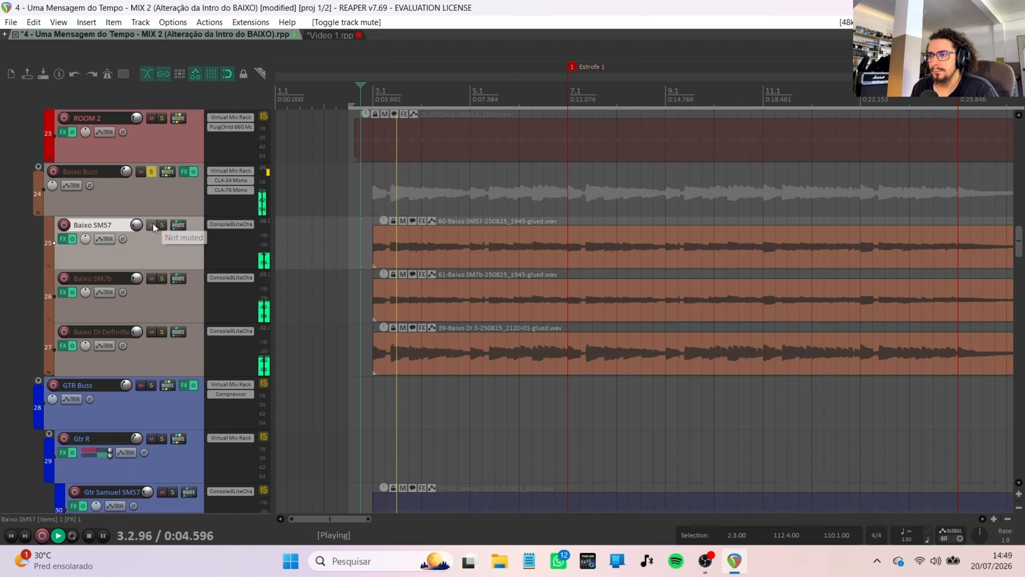
left_click(152, 225)
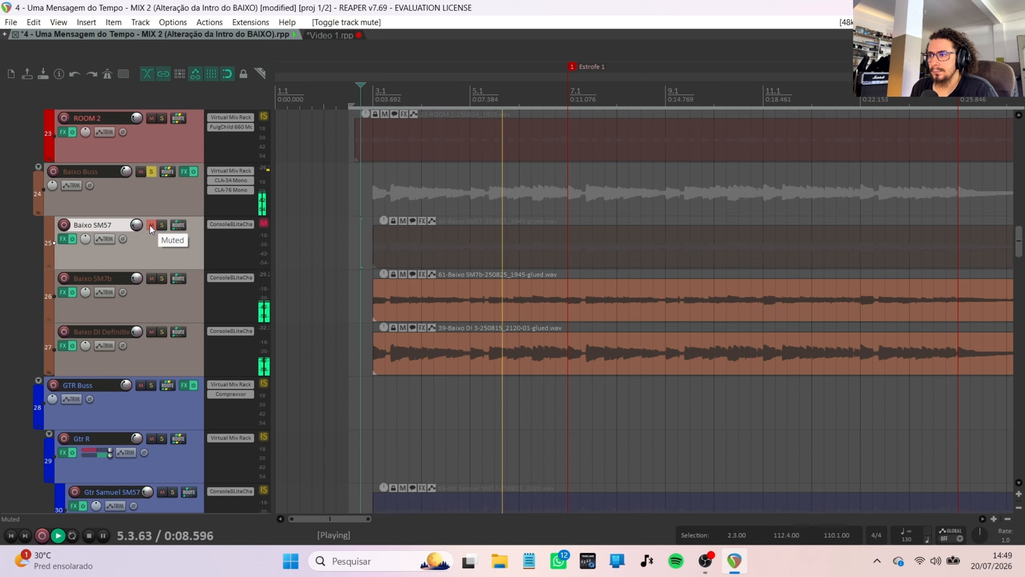
left_click(150, 224)
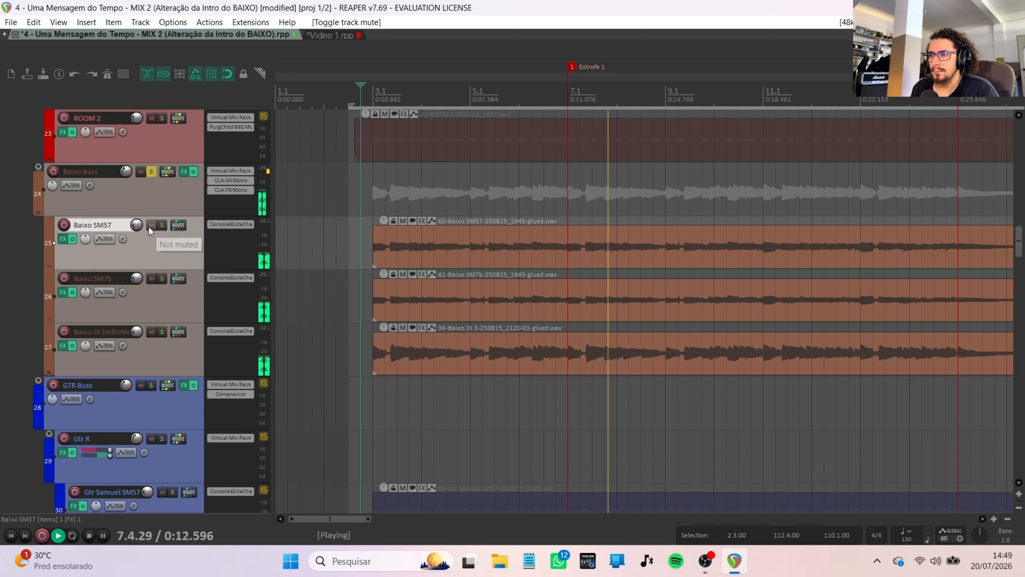
left_click(149, 225)
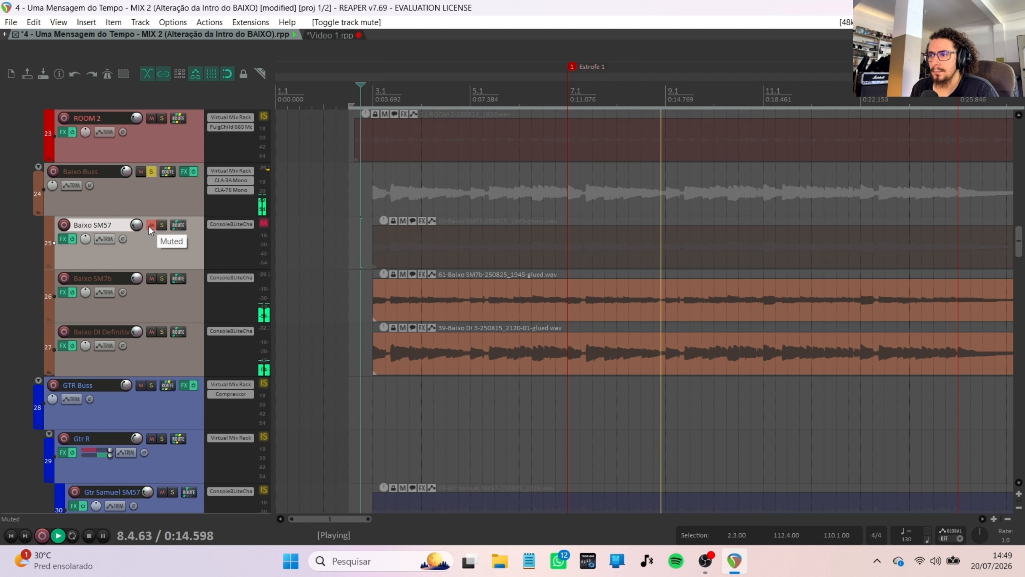
left_click(149, 225)
key("space")
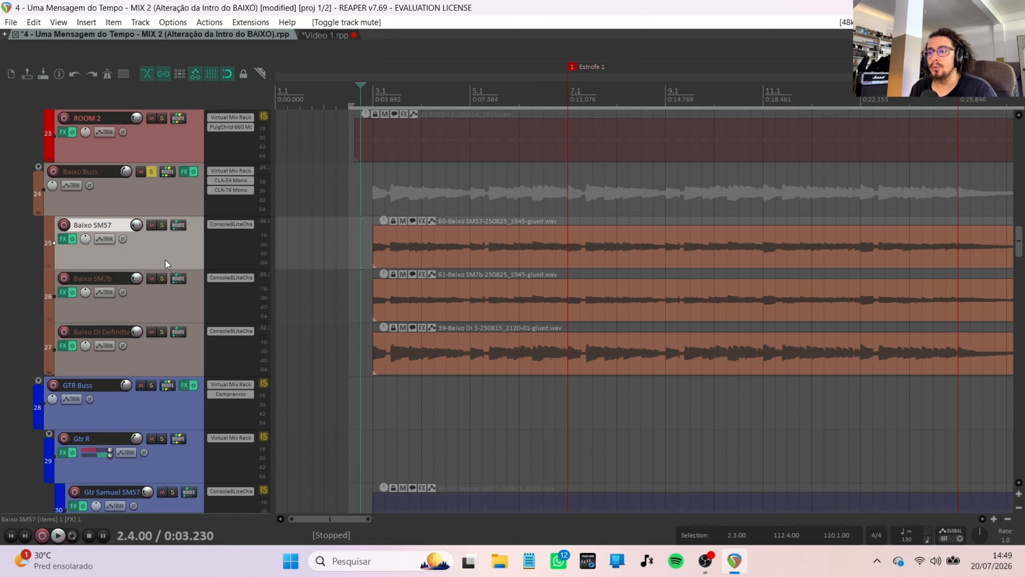
Step: Select Baixo SM7b, play the bass bus while muting and unmuting that track once, and stop playback
left_click(148, 298)
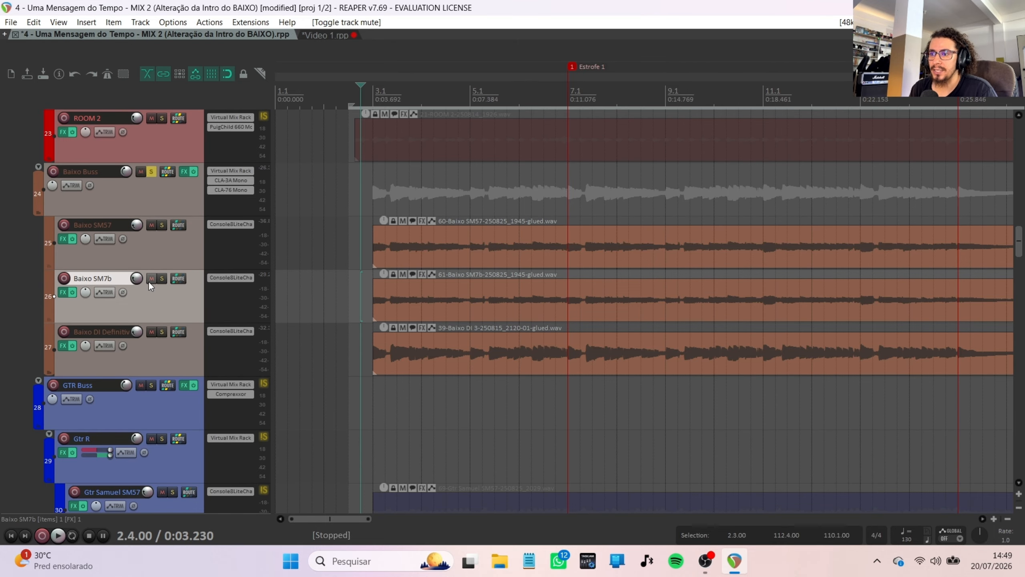
key("space")
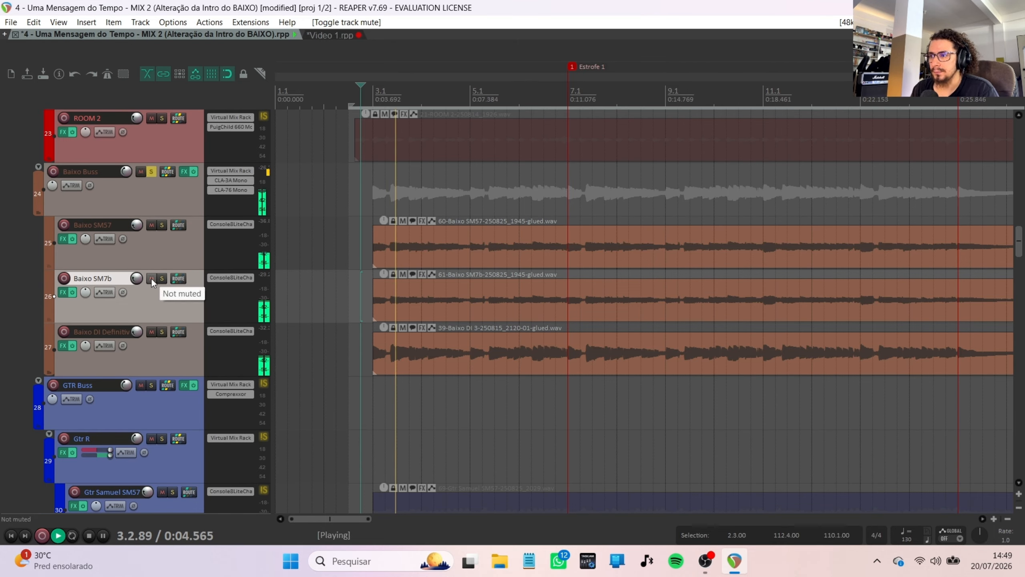
left_click(152, 278)
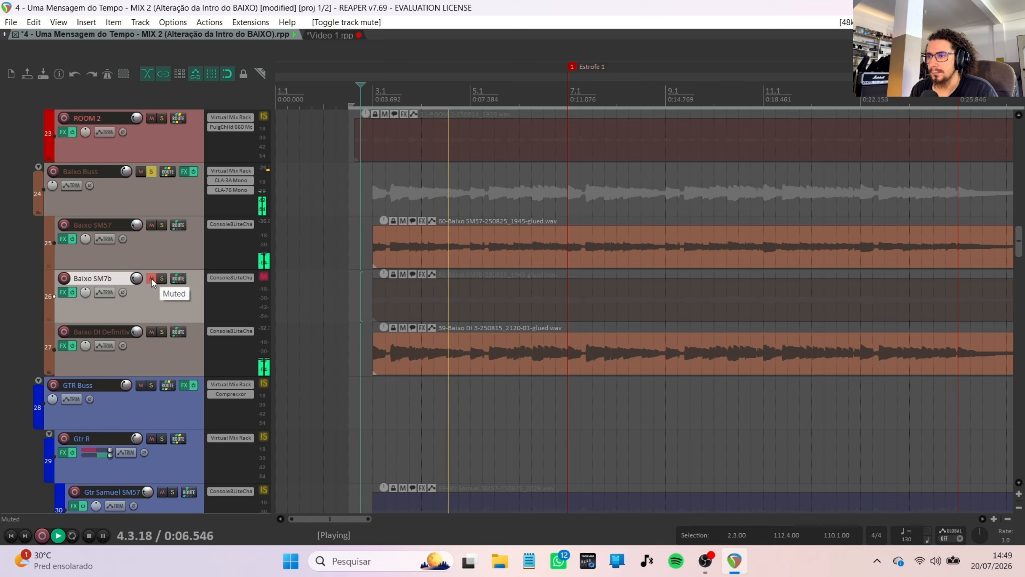
left_click(152, 278)
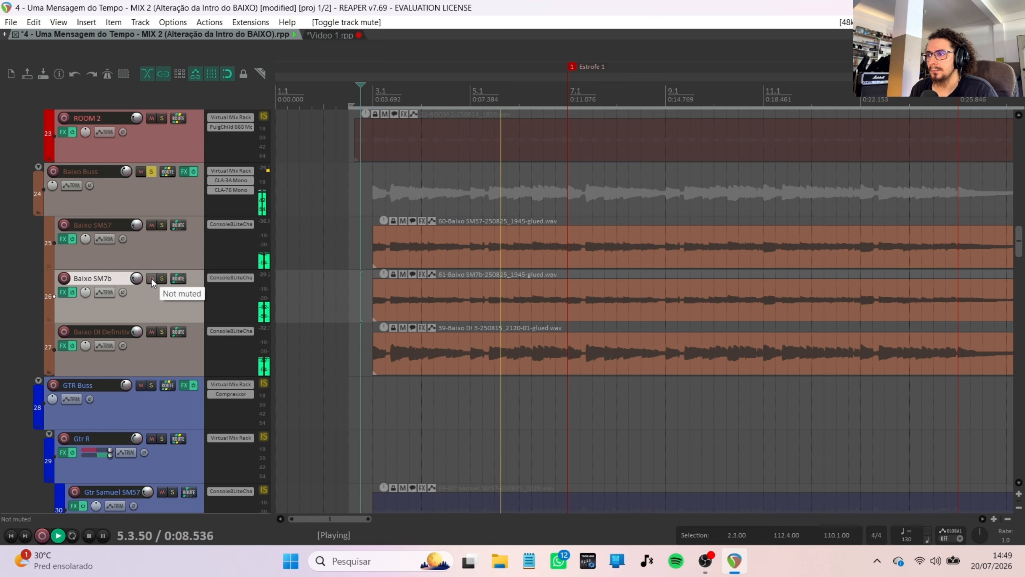
key("space")
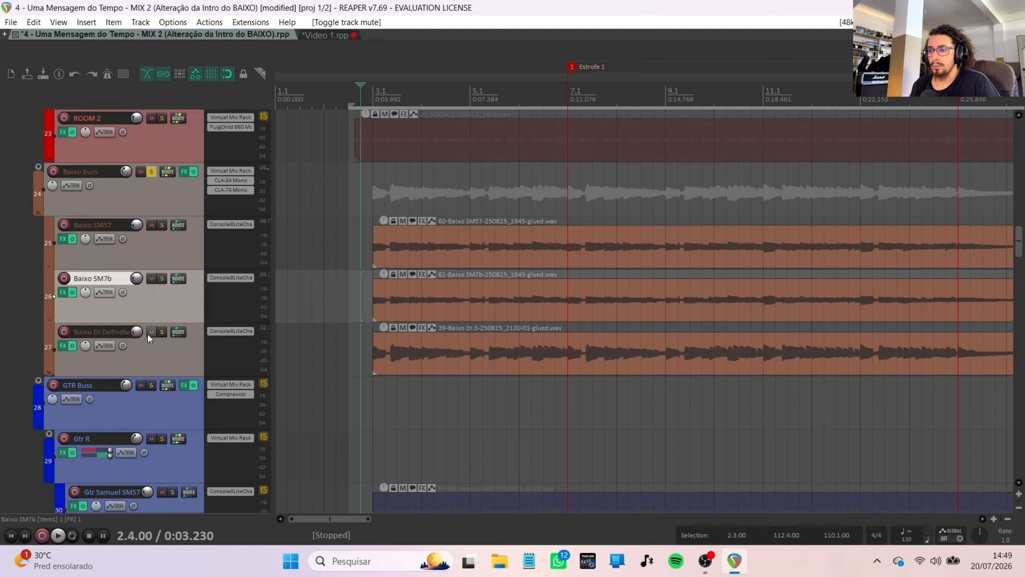
Step: Select Baixo DI Definitivo, play the bass bus while muting and unmuting that track once, and stop playback
left_click(153, 355)
key("space")
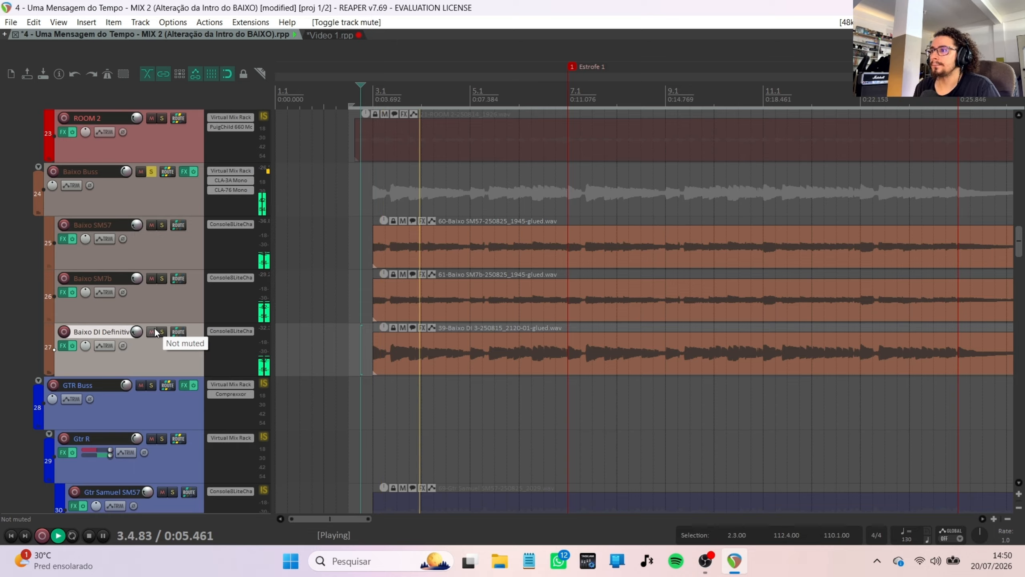
left_click(153, 331)
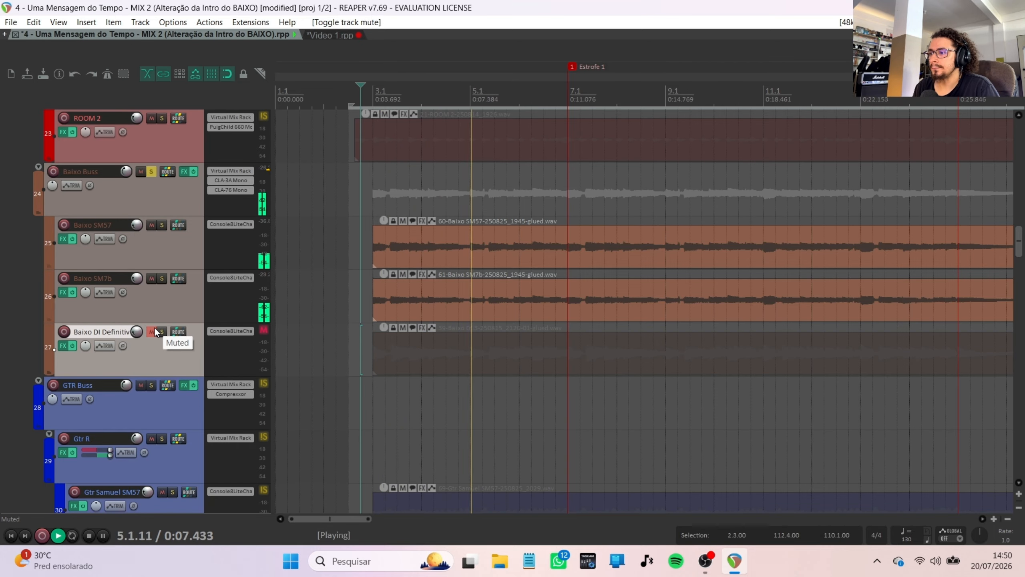
left_click(152, 332)
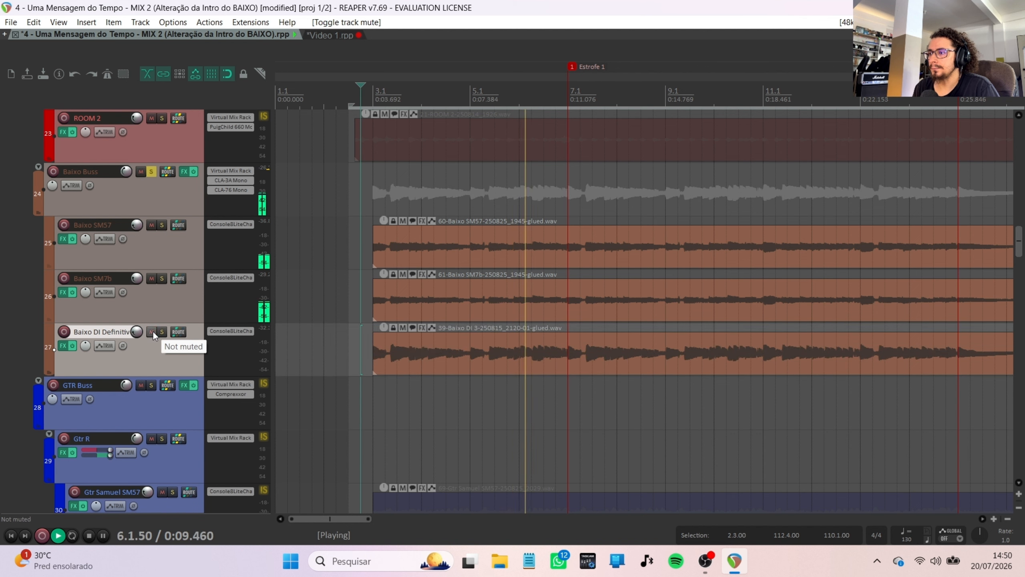
key("space")
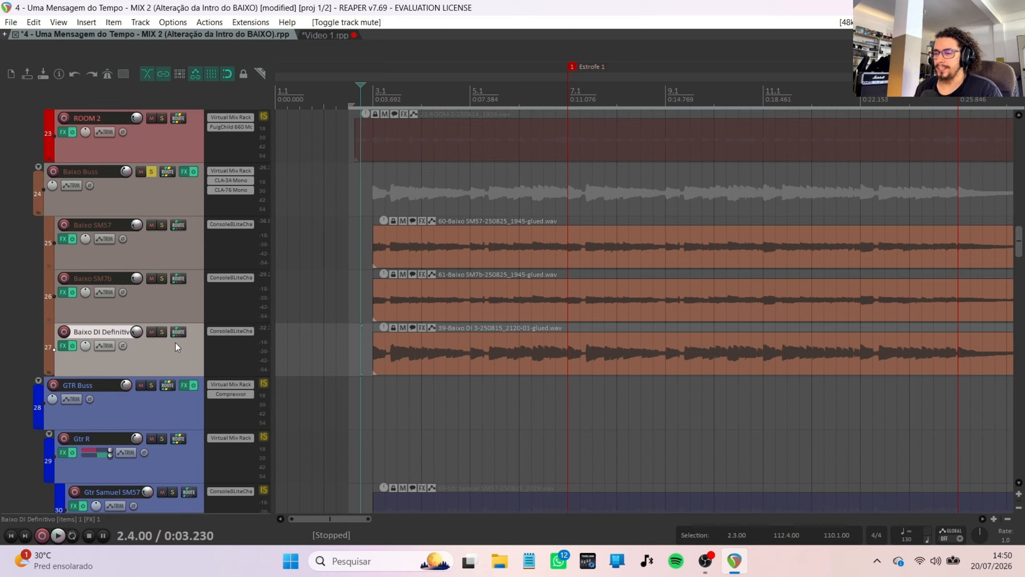
Step: Step through Baixo SM7b, Baixo SM57 and Baixo DI Definitivo, ending with Baixo Buss selected
left_click(158, 303)
left_click(146, 253)
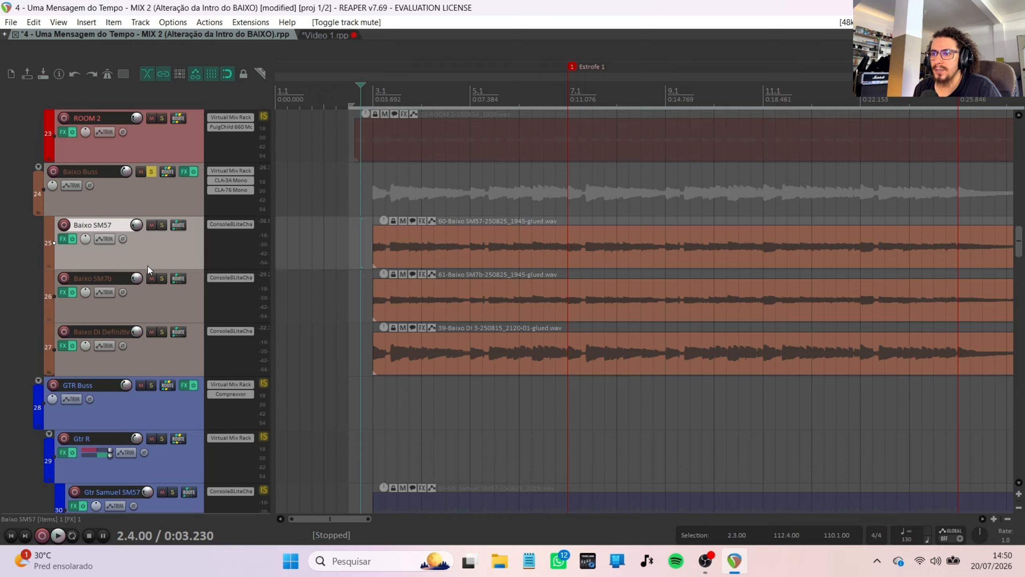
left_click(150, 347)
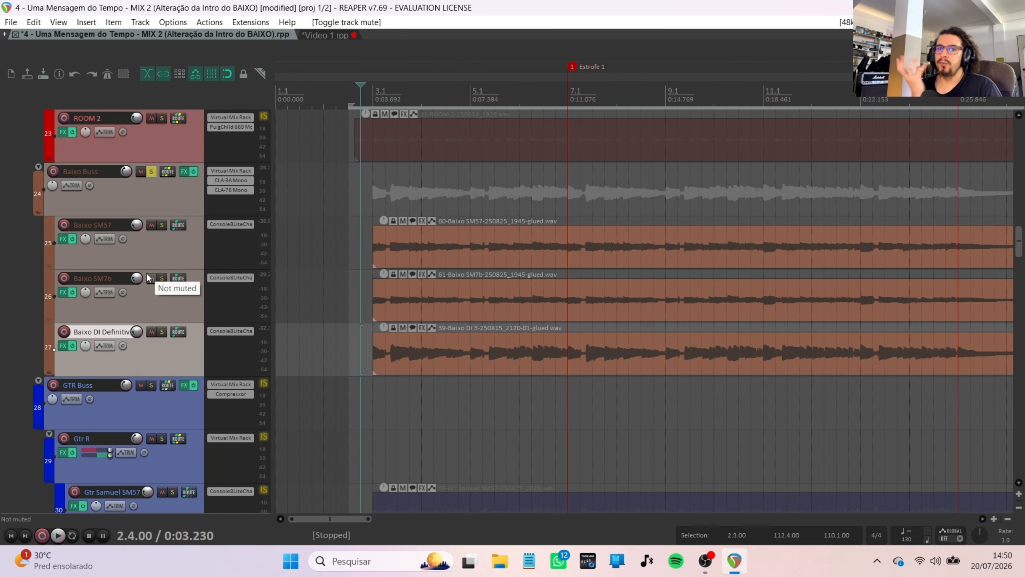
left_click(157, 186)
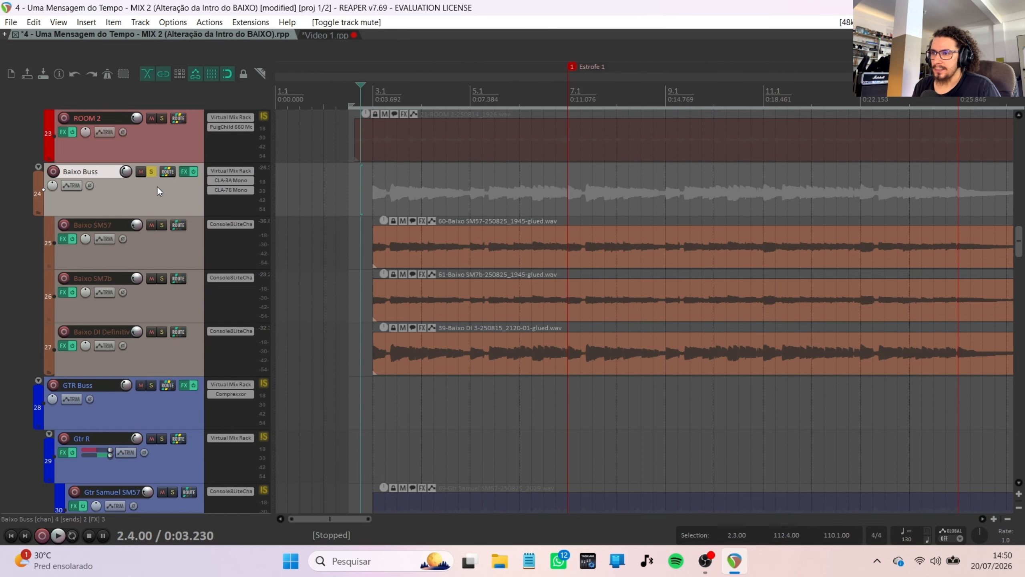
Step: Open the Baixo Buss effects chain and examine the LF, LMF, HMF and HF settings of the FG-S equalizer in Virtual Mix Rack
left_click(184, 171)
left_click(279, 115)
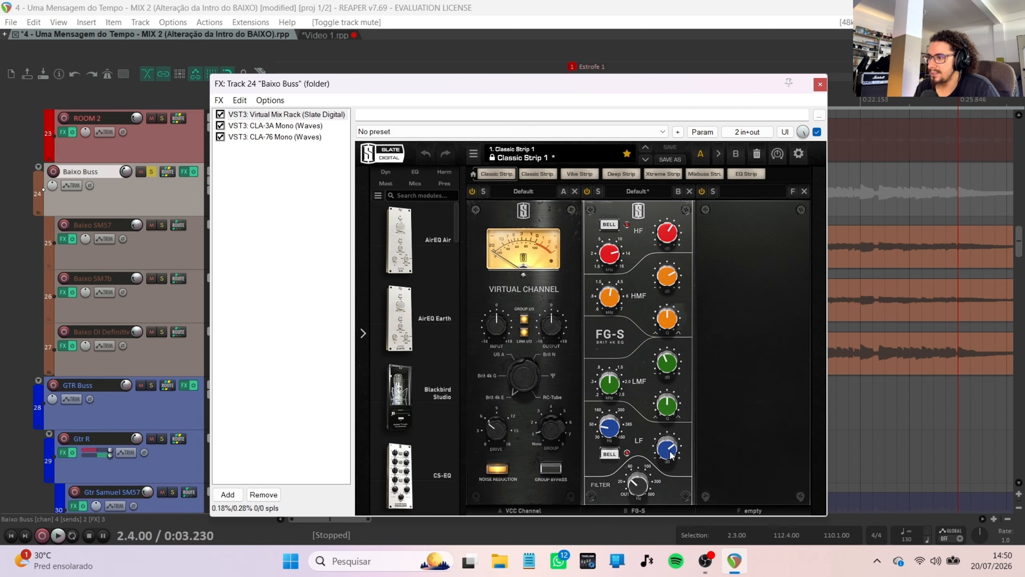
mouse_move(671, 454)
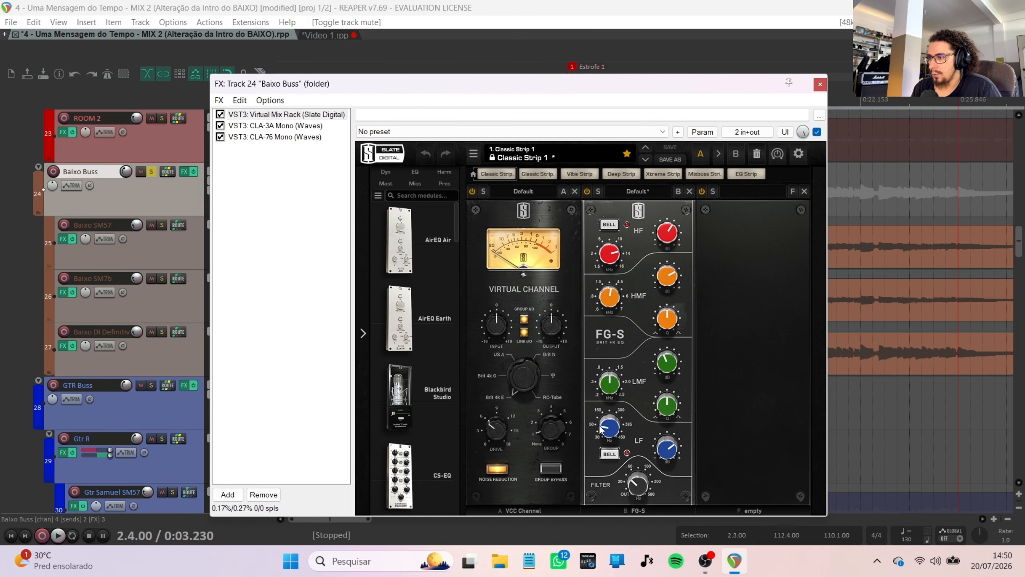
mouse_move(606, 427)
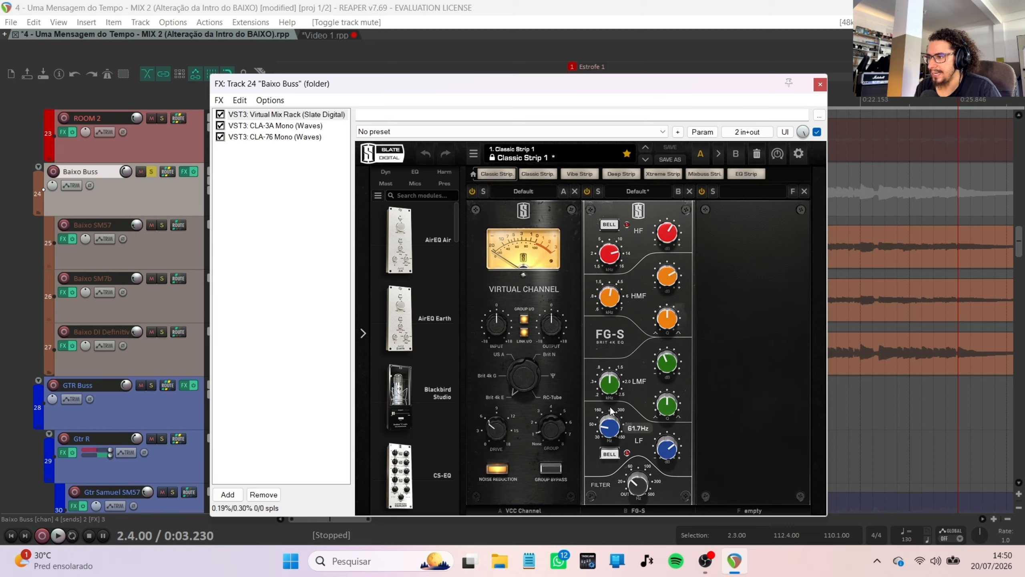
mouse_move(611, 387)
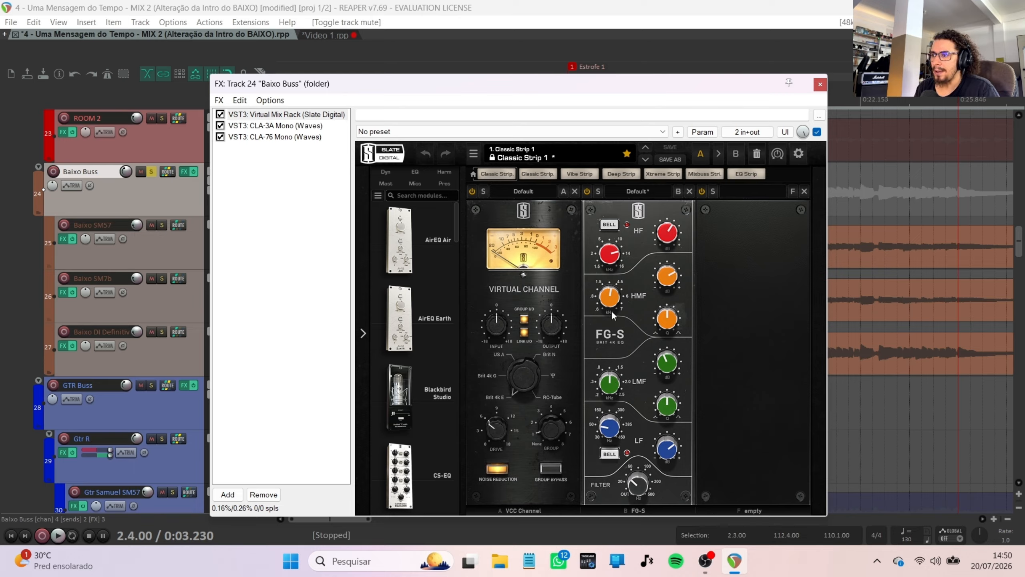
mouse_move(612, 306)
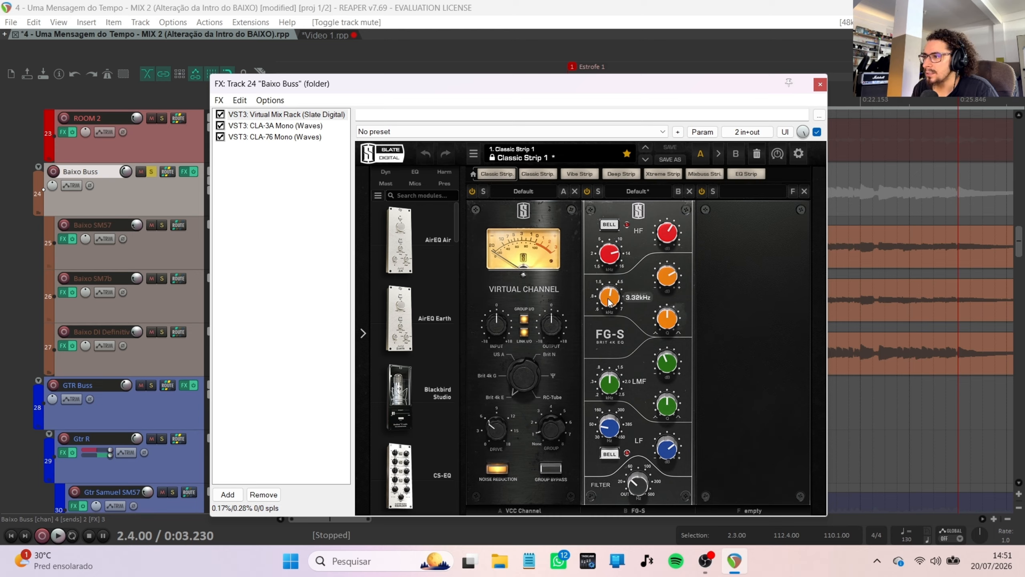
mouse_move(666, 287)
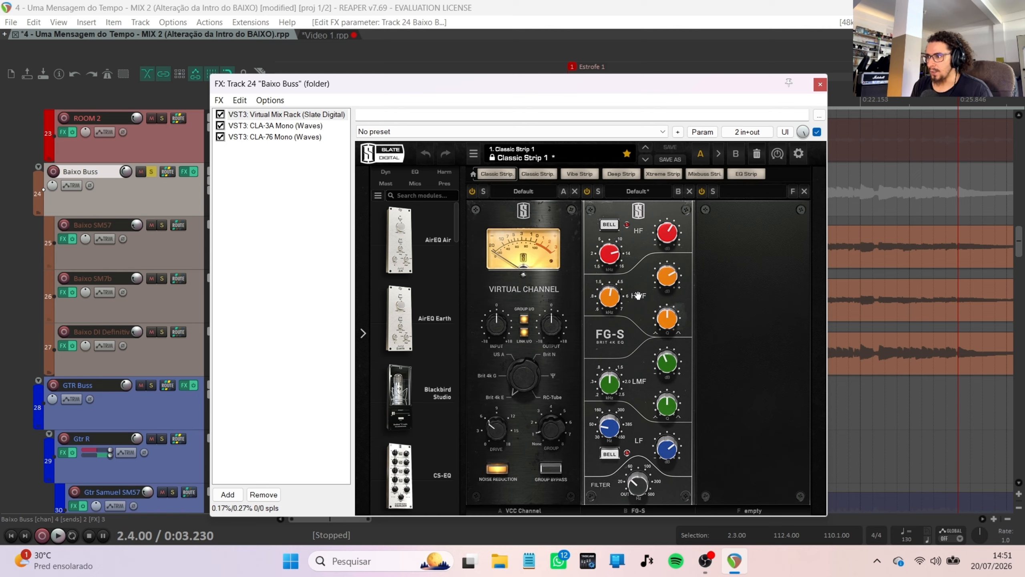
mouse_move(608, 261)
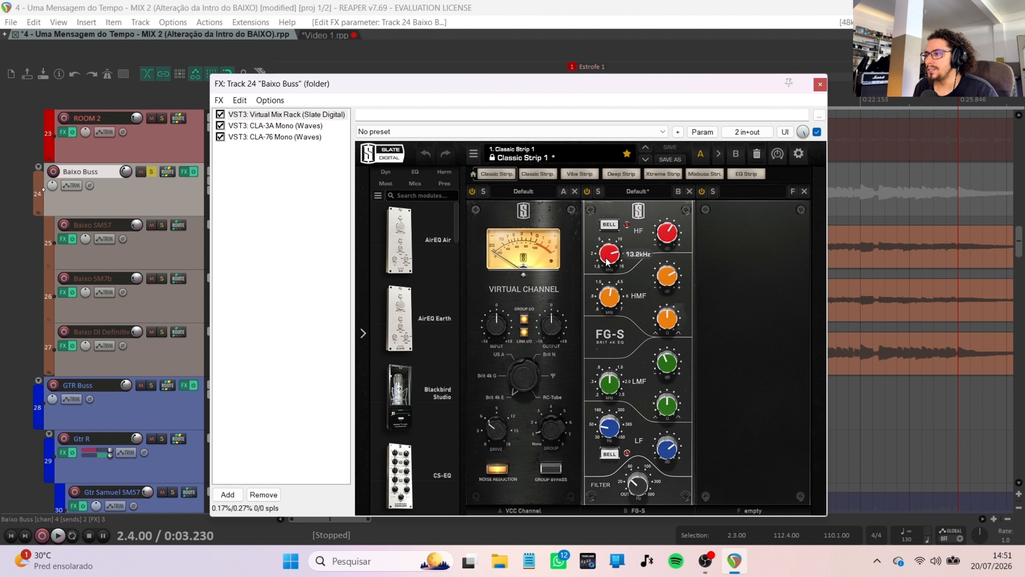
mouse_move(666, 234)
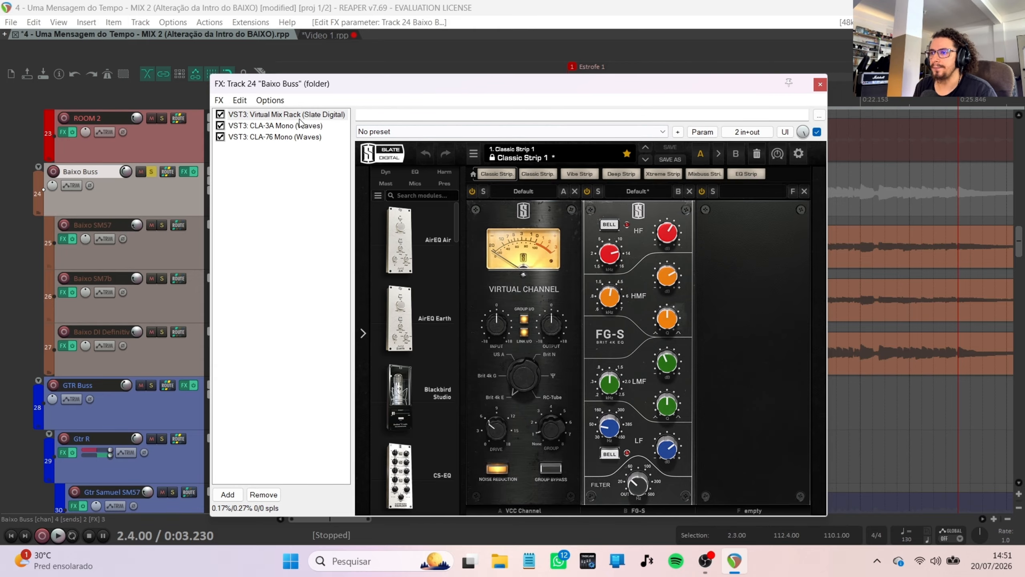
Step: View the CLA-3A Mono and CLA-76 Mono compressors on Baixo Buss alternately, comparing their settings
left_click(285, 128)
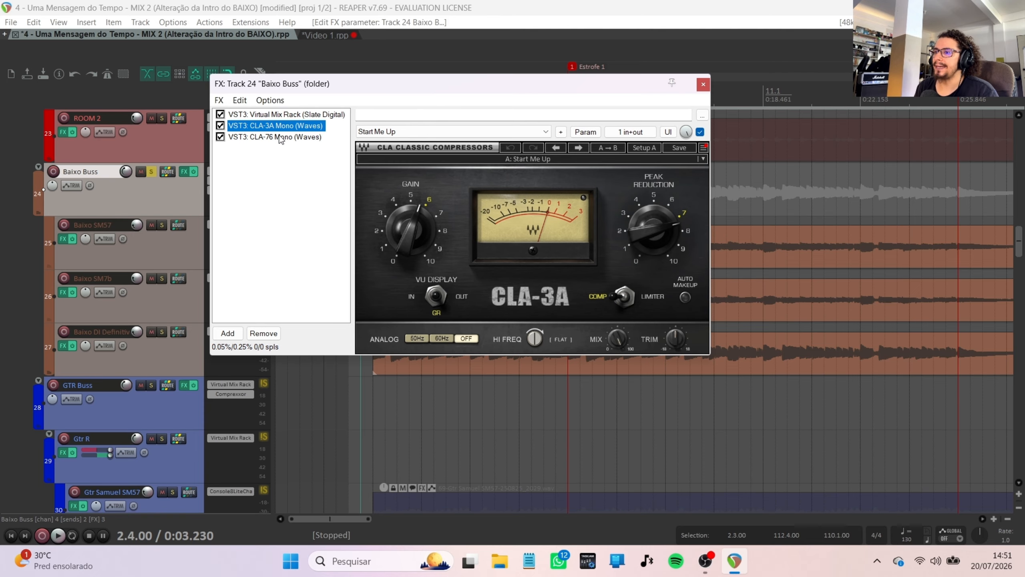
left_click(282, 137)
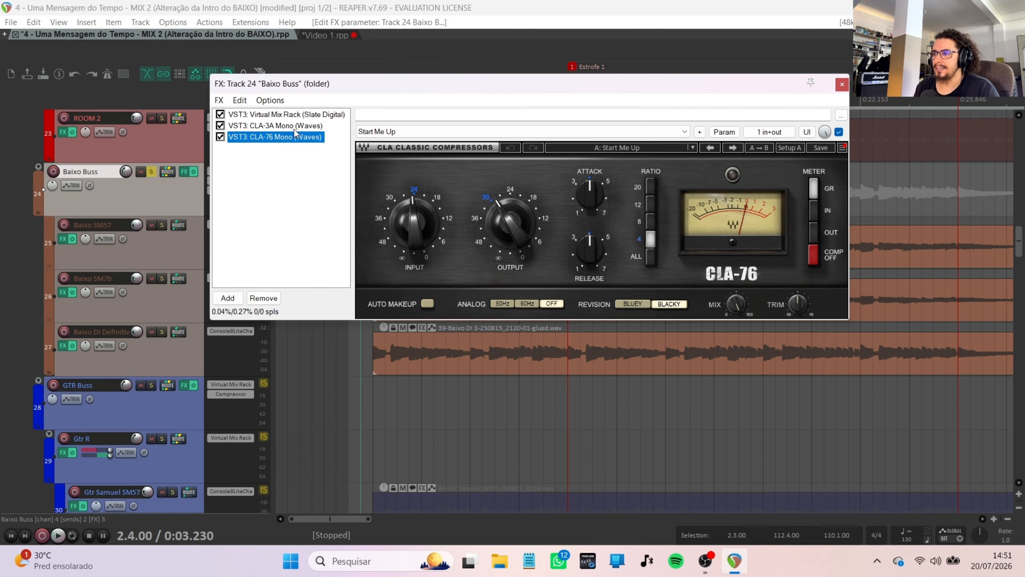
left_click(306, 127)
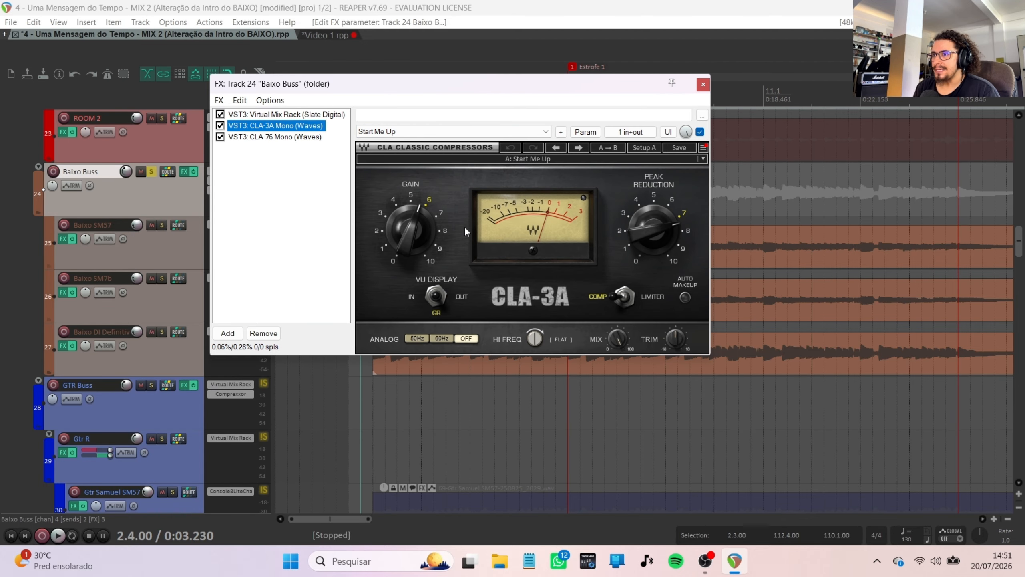
left_click(284, 142)
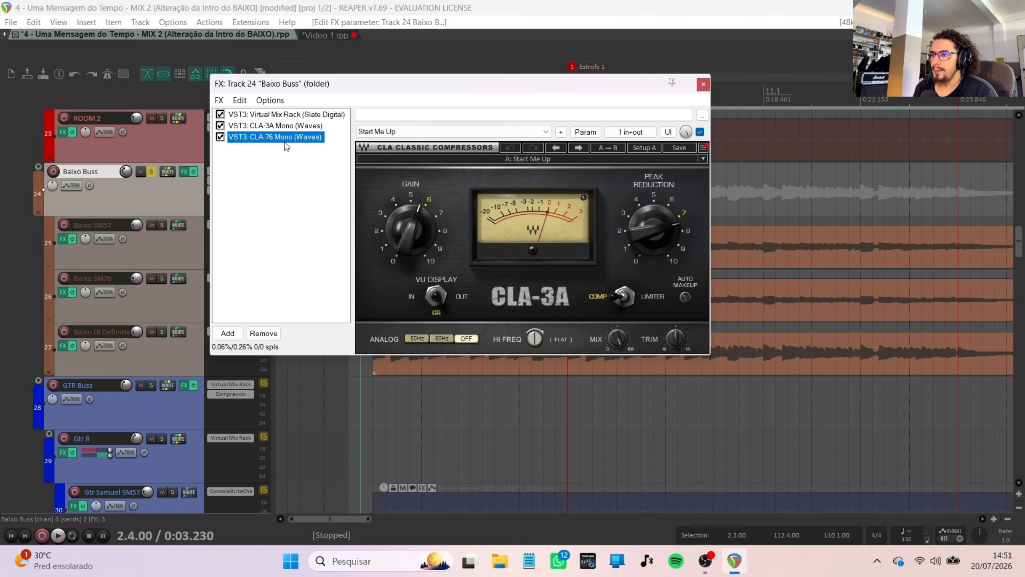
left_click(439, 178)
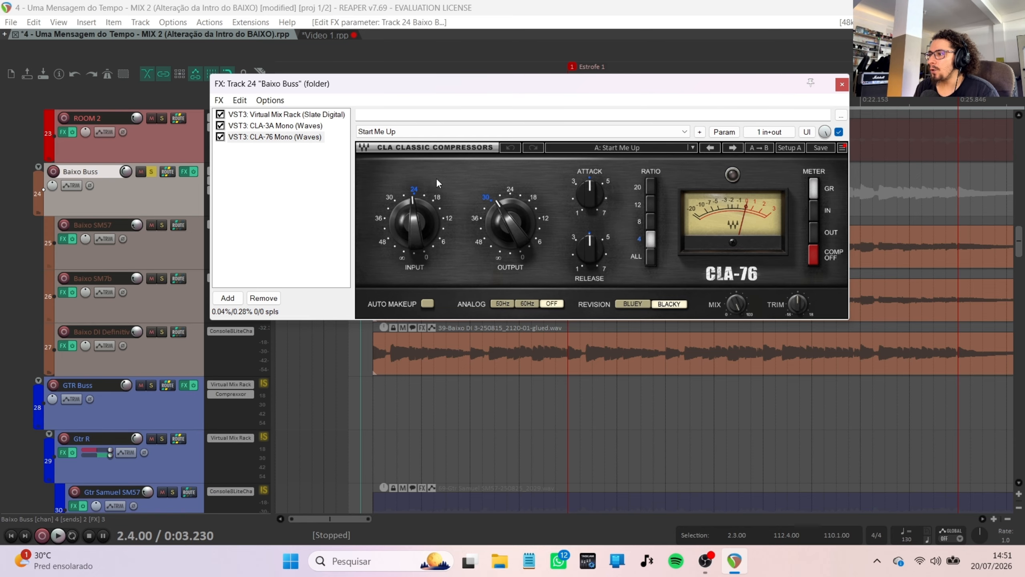
Step: Show CLA-3A Mono, play the soloed bass bus to watch its gain reduction meter, and stop playback
left_click(295, 129)
key("space")
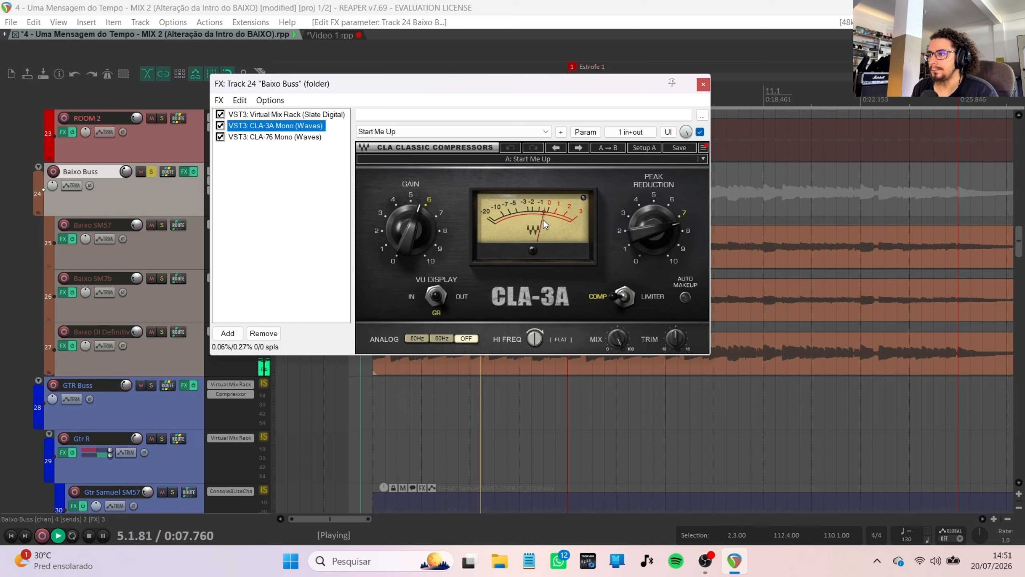
key("space")
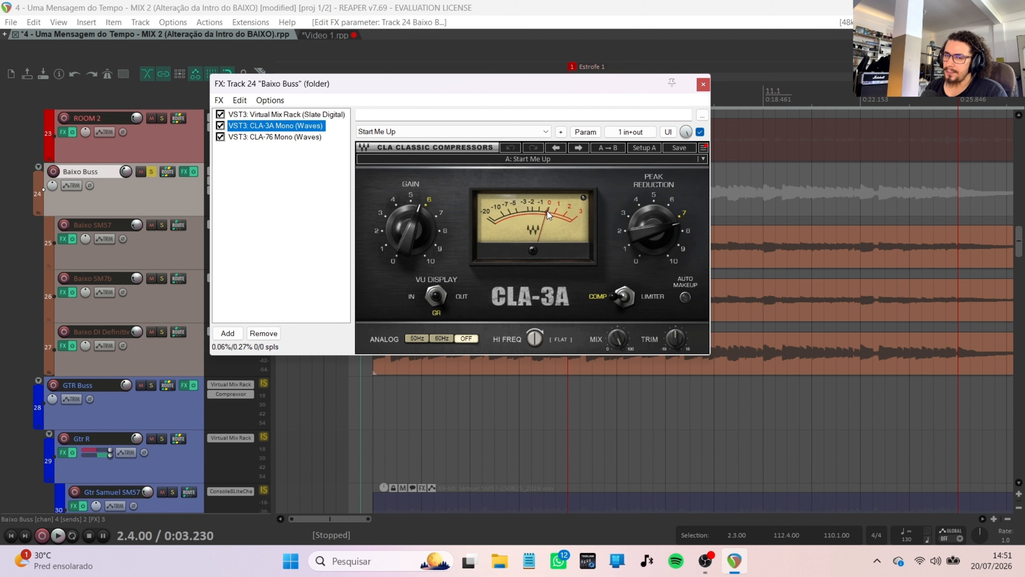
Step: Show CLA-76 Mono on Baixo Buss, play the soloed bass bus to watch its gain reduction meter, and stop playback
left_click(306, 139)
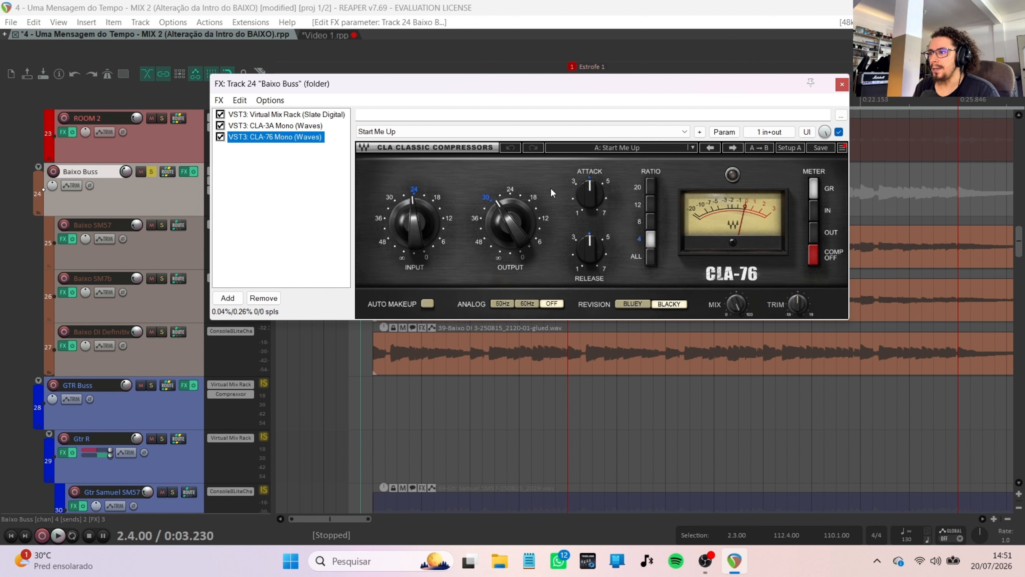
key("space")
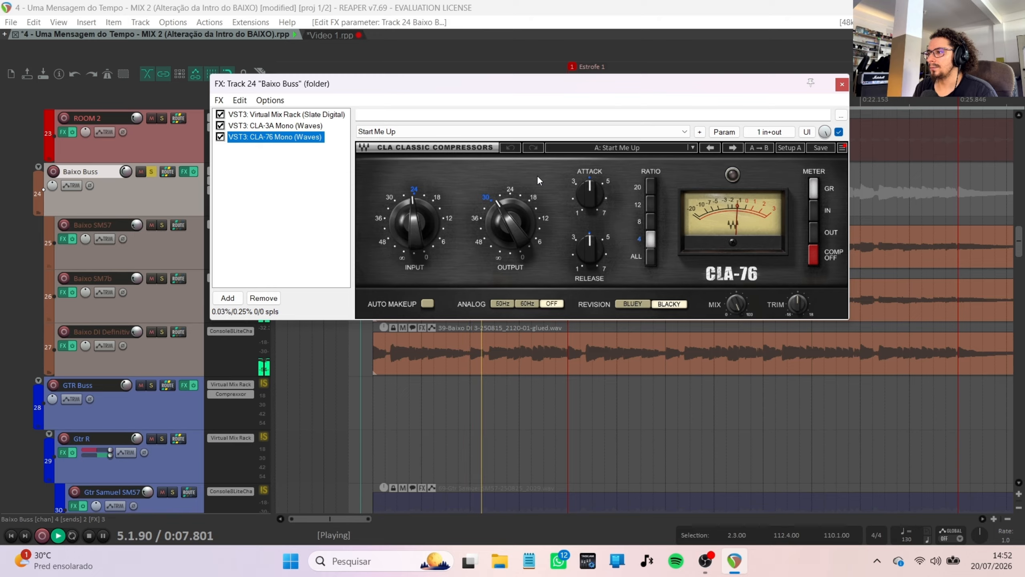
key("space")
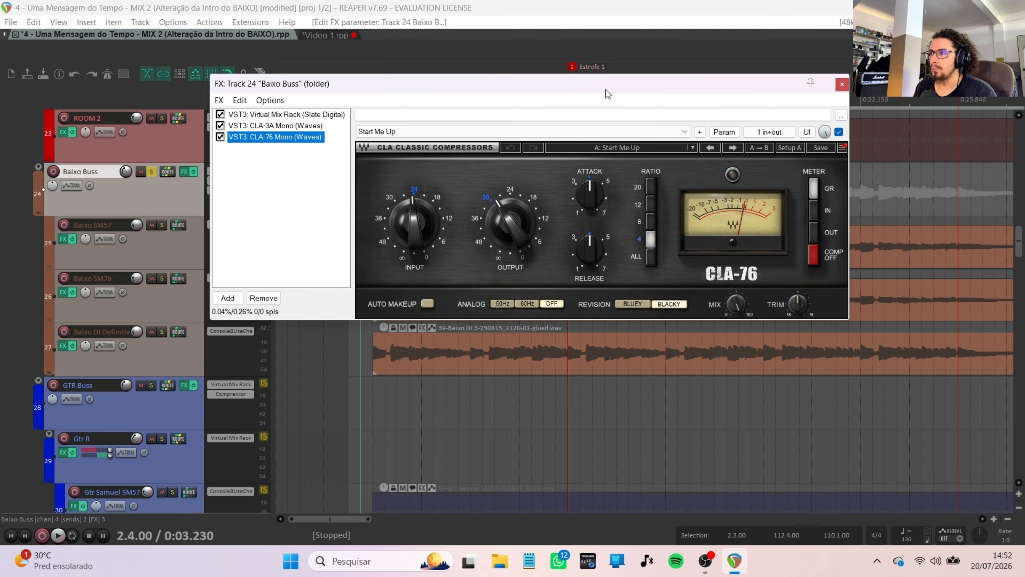
Step: Move the Baixo Buss effects window clear of the timeline ruler and alternate between CLA-76 Mono and CLA-3A Mono, ending on CLA-3A Mono
left_click_drag(608, 93, 637, 130)
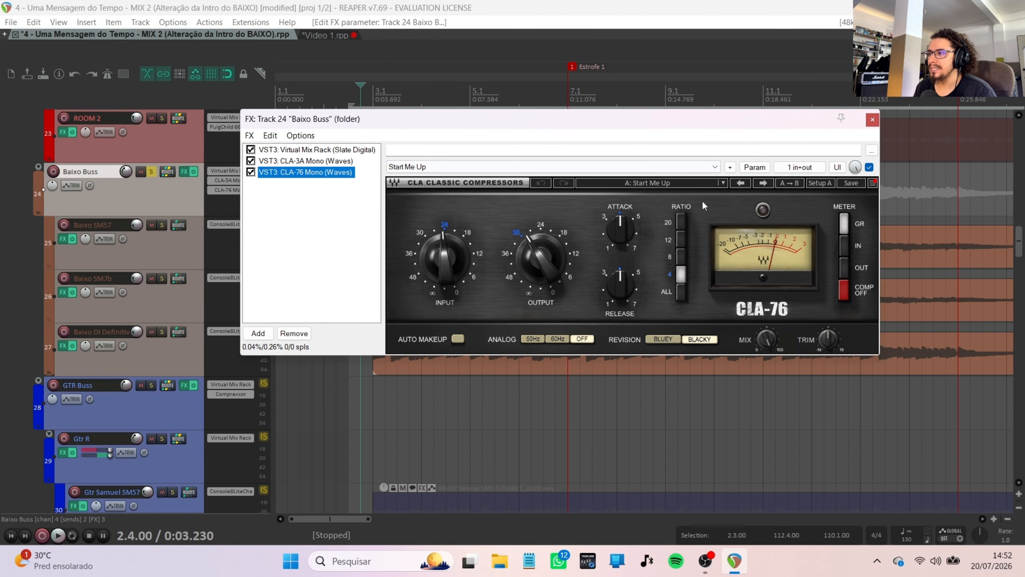
left_click(758, 212)
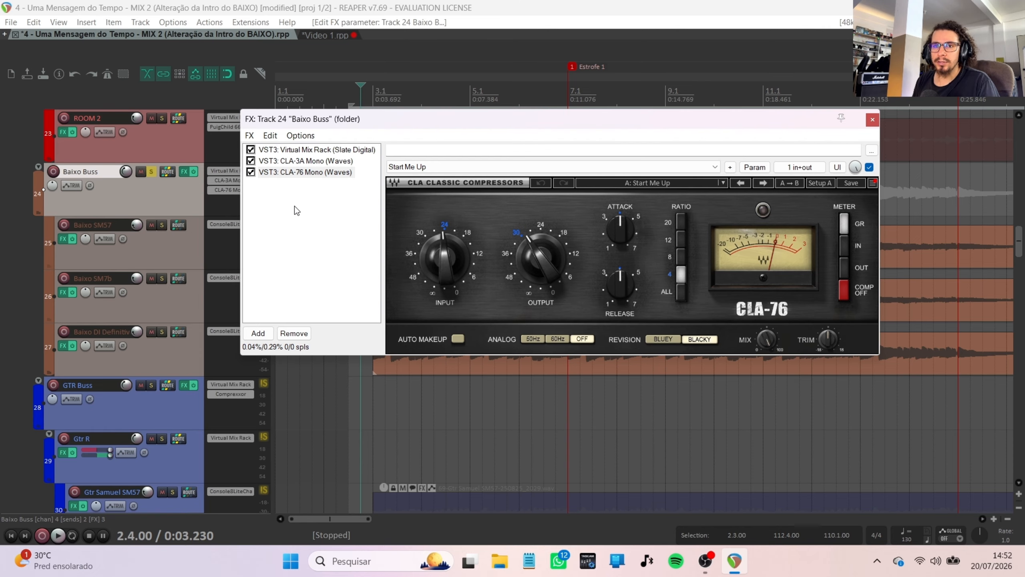
left_click(313, 175)
left_click(316, 160)
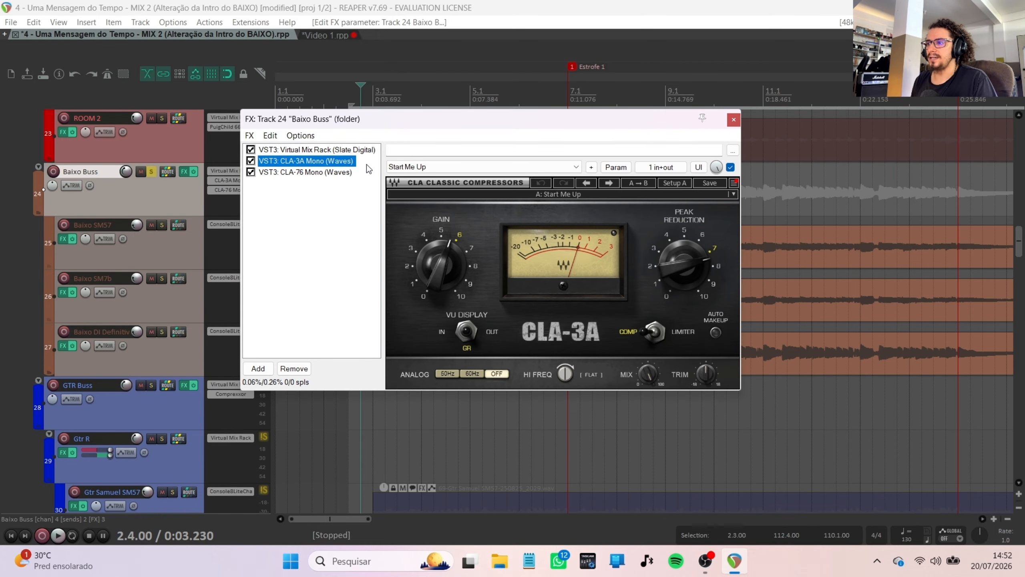
left_click(299, 174)
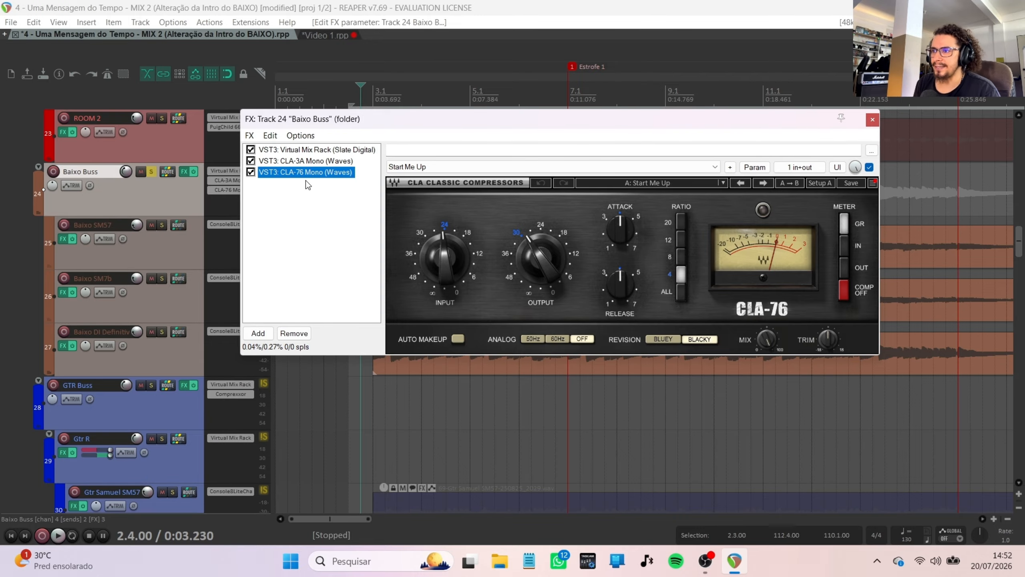
left_click(315, 161)
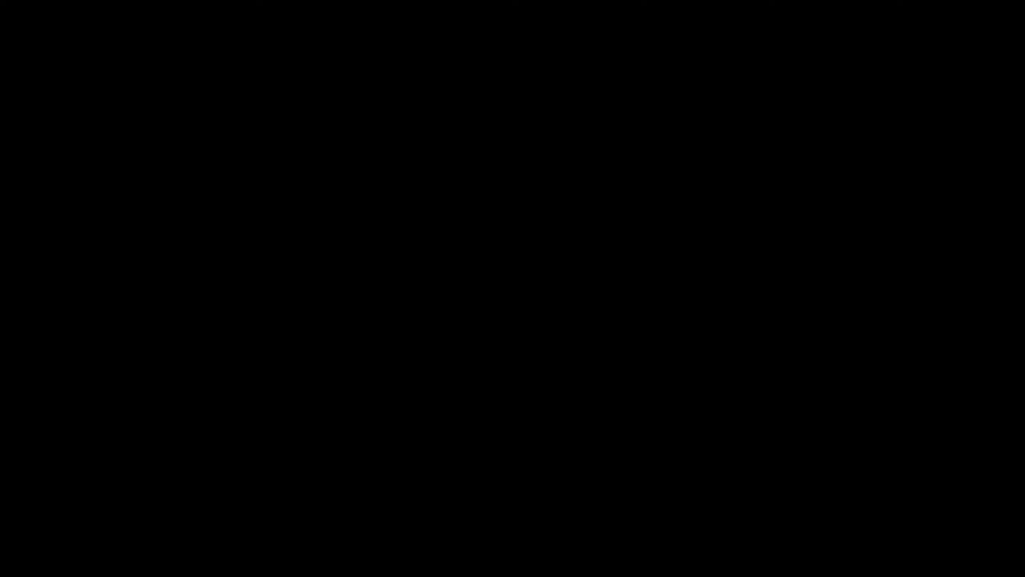